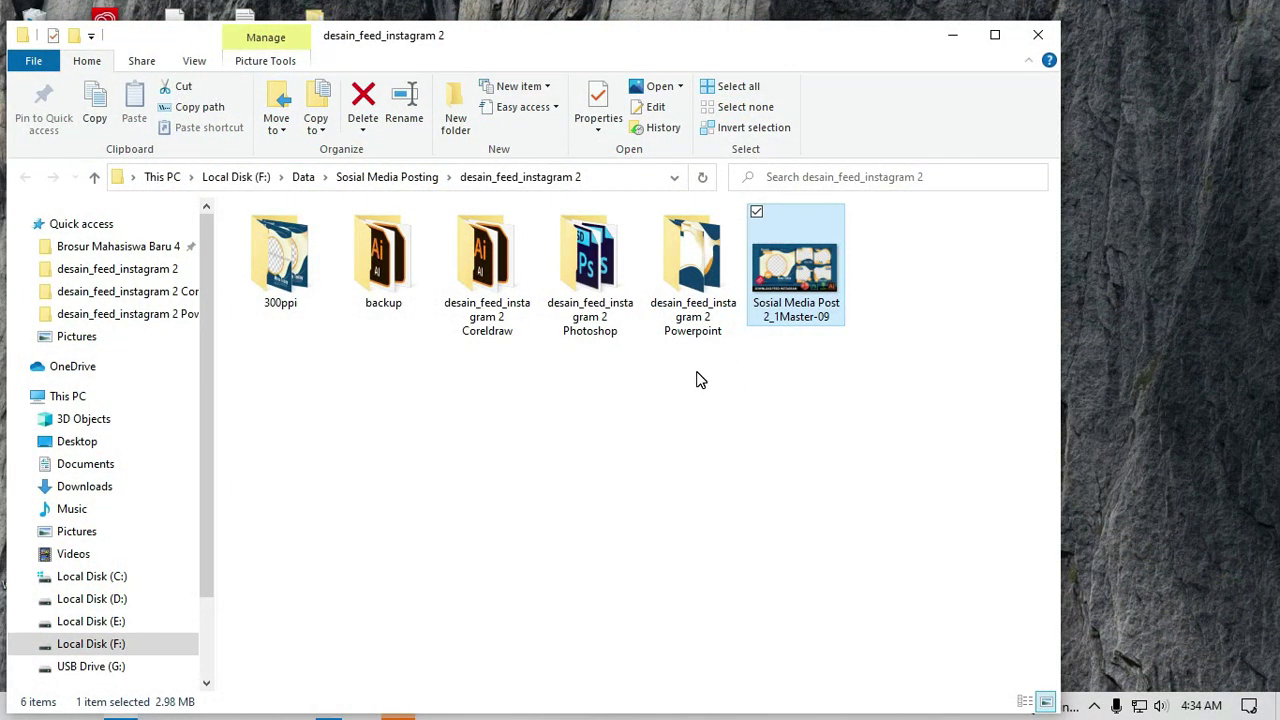
# - Maximize the desain_feed_instagram 2 folder window and point out its Powerpoint and Photoshop folders
pyautogui.click(994, 34)
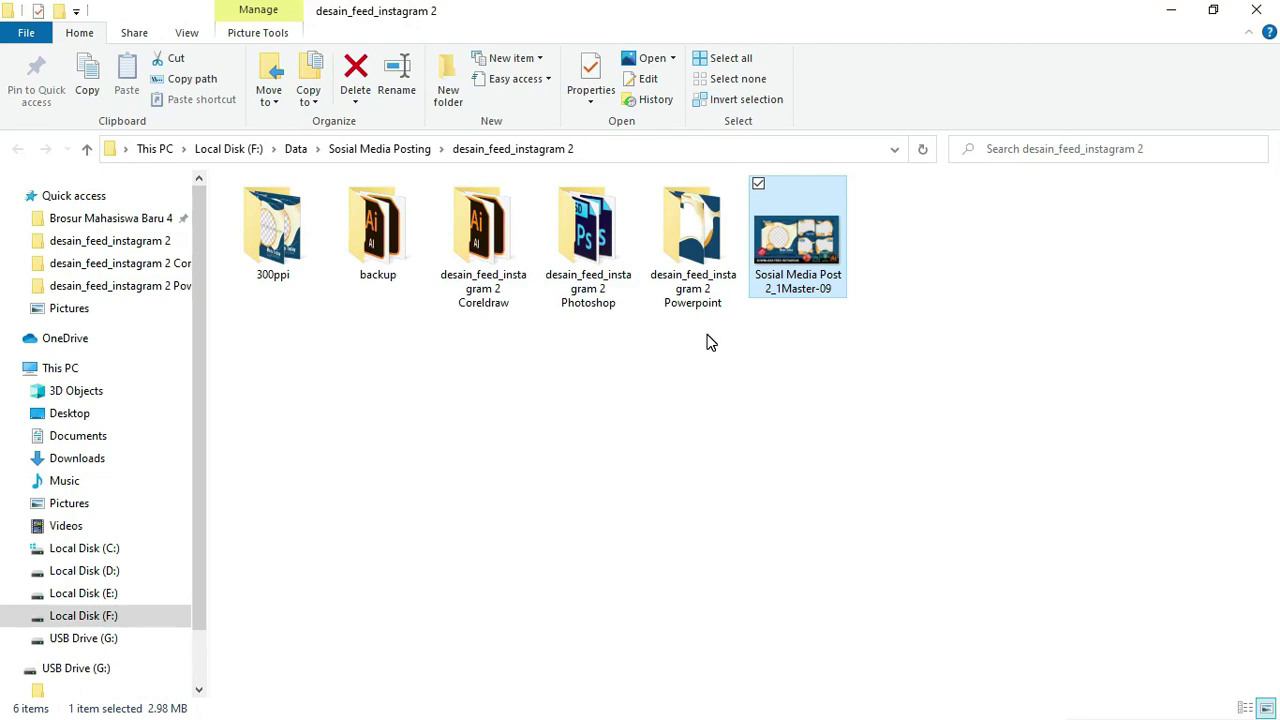
pyautogui.click(700, 268)
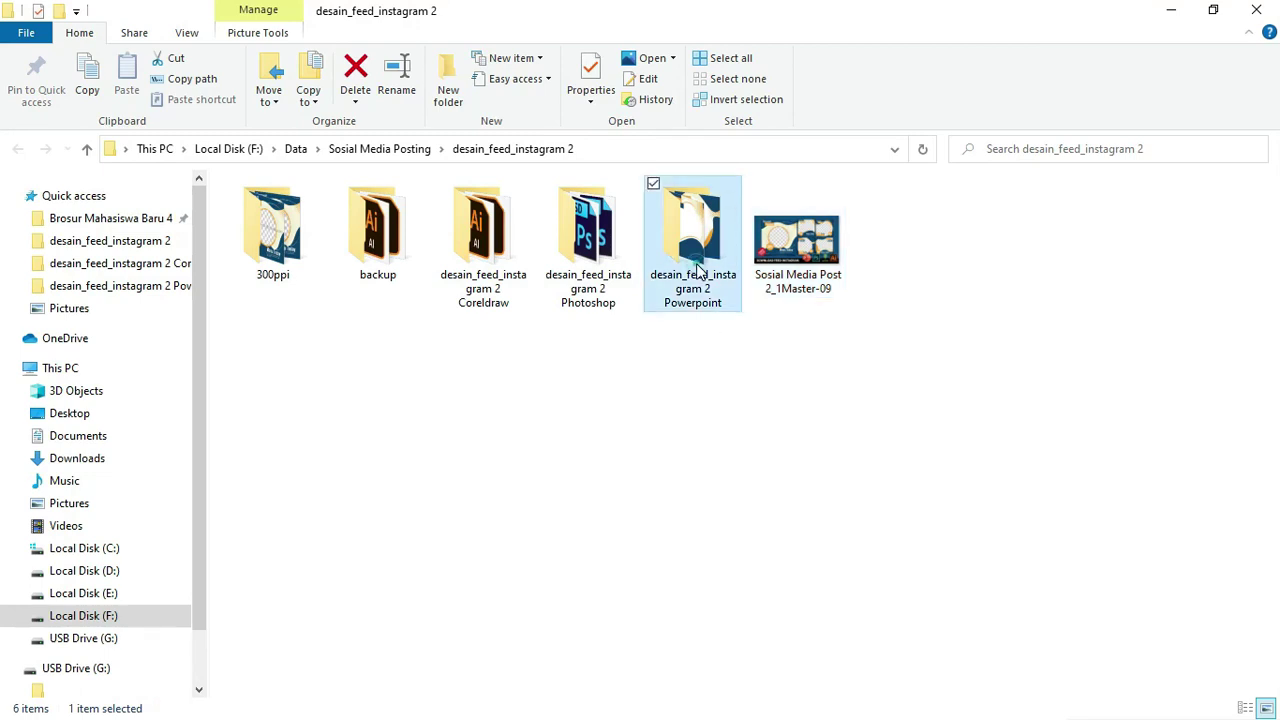
pyautogui.click(615, 247)
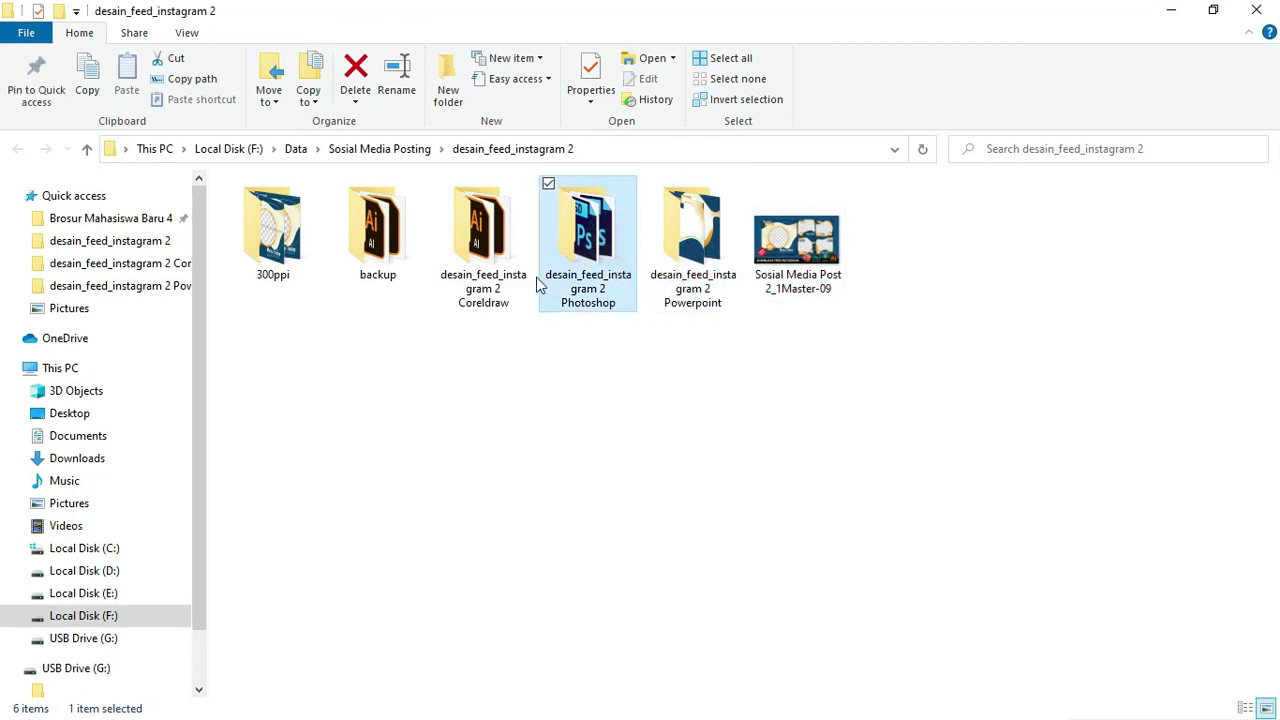
pyautogui.moveTo(483, 245)
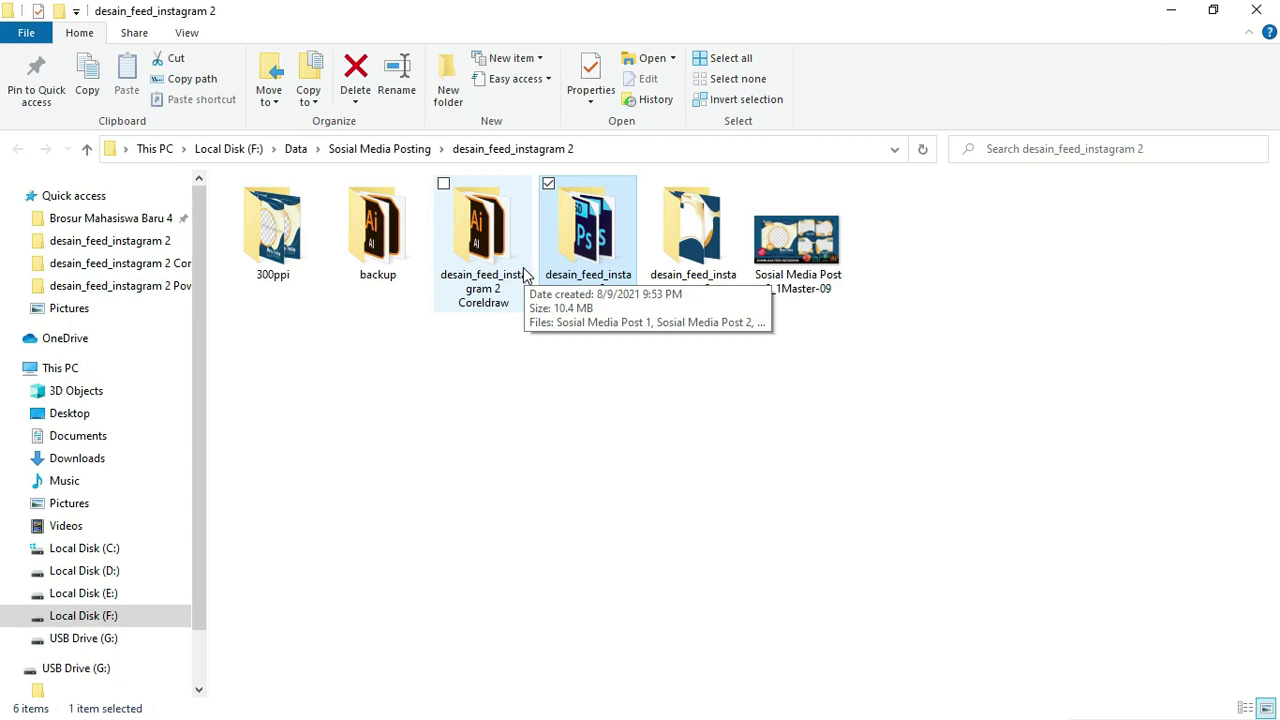
# - Open all five Photoshop master files from the Photoshop version folder
pyautogui.doubleClick(488, 240)
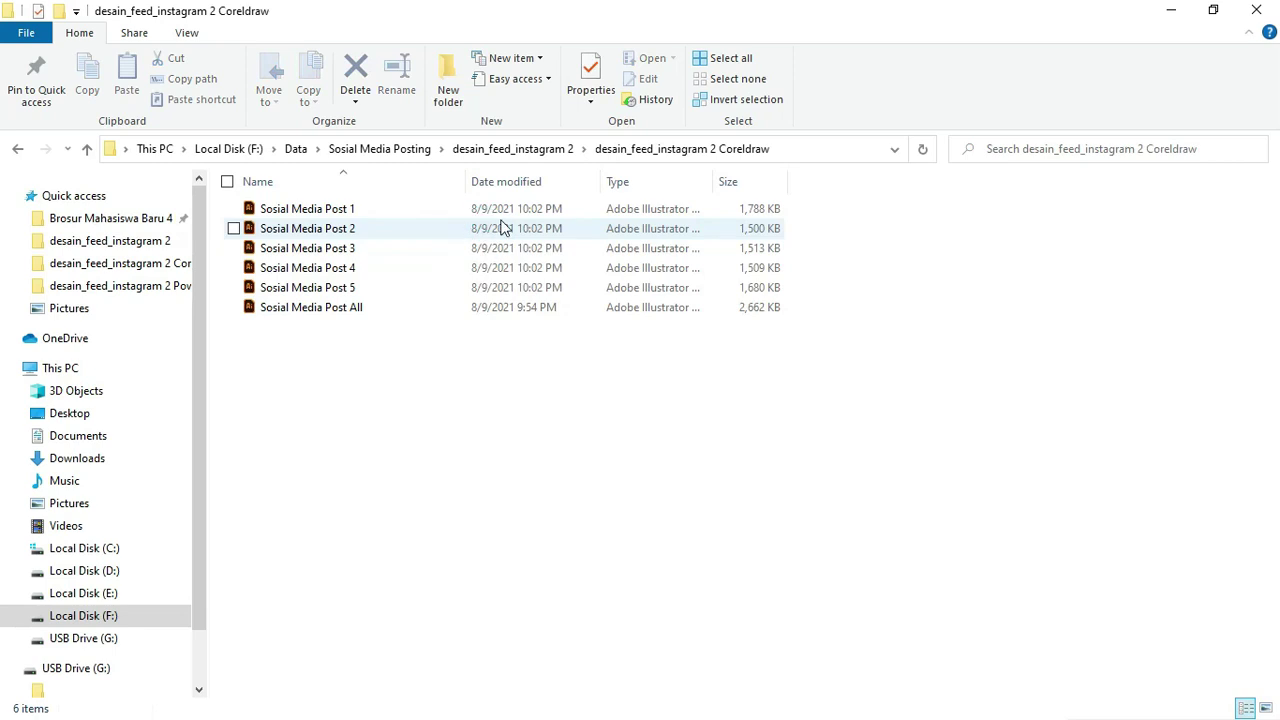
pyautogui.click(19, 152)
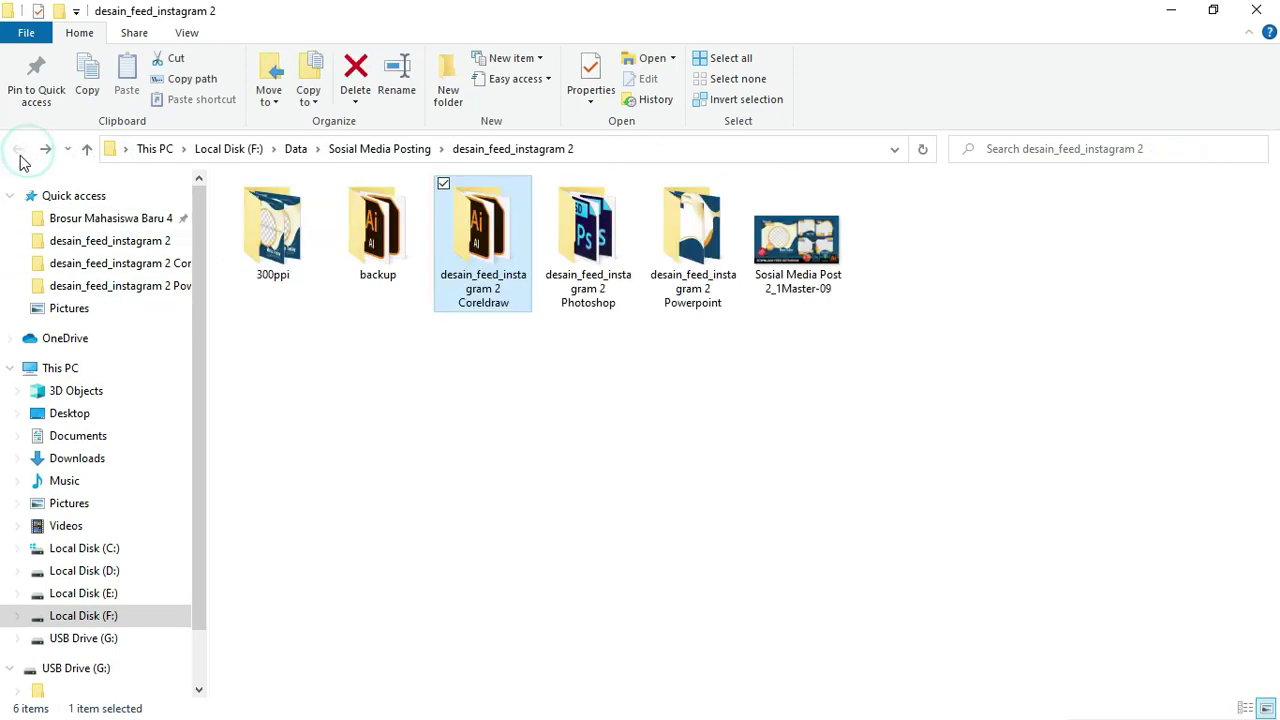
pyautogui.doubleClick(588, 240)
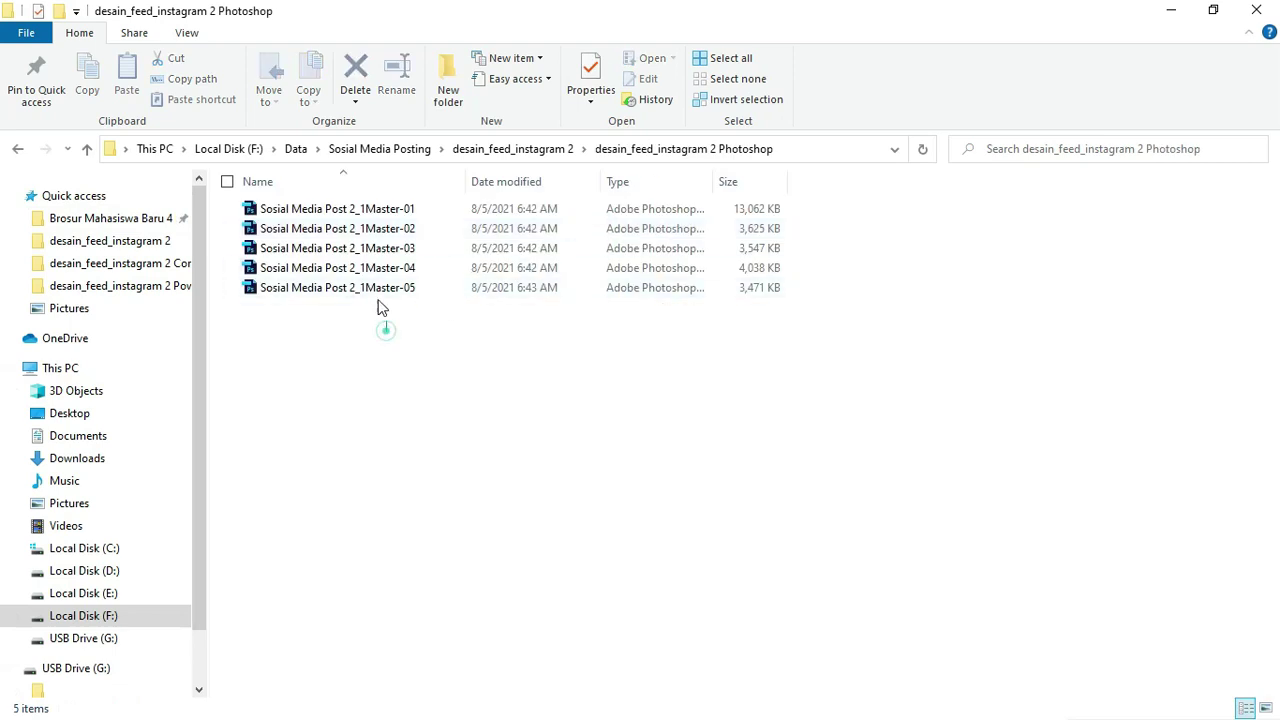
pyautogui.moveTo(381, 307); pyautogui.dragTo(345, 199)
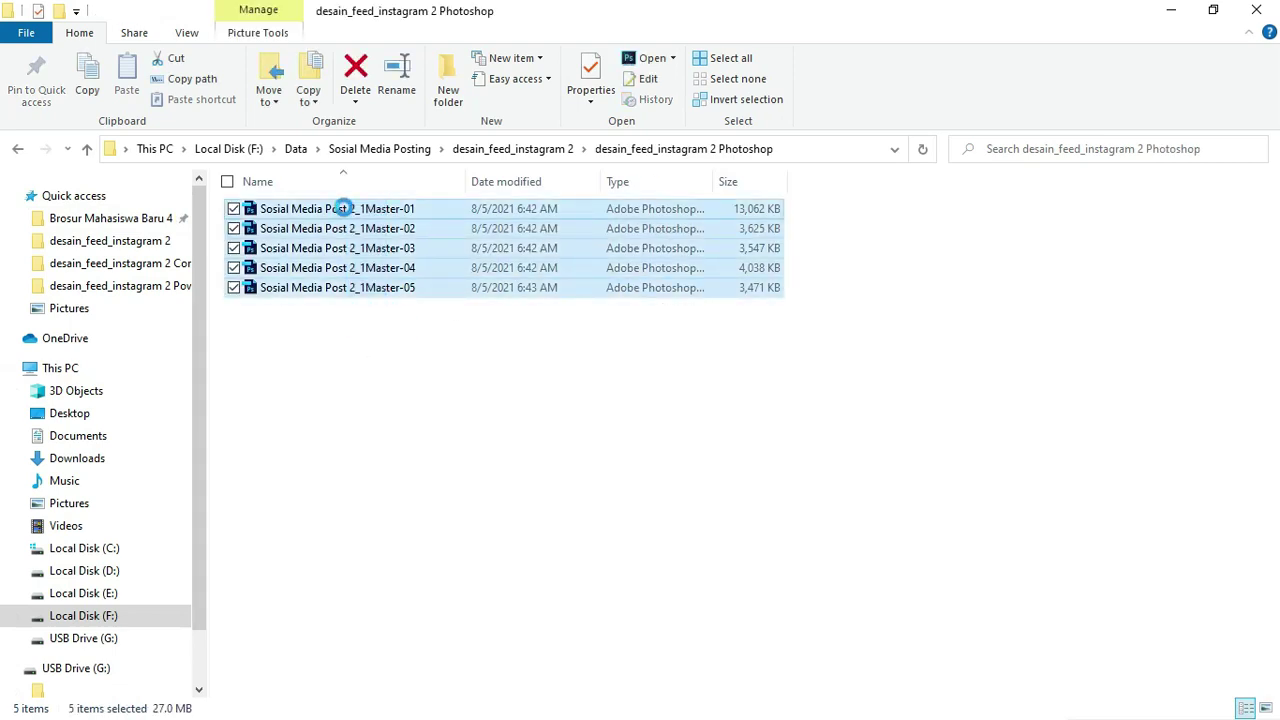
pyautogui.rightClick(343, 208)
pyautogui.click(390, 218)
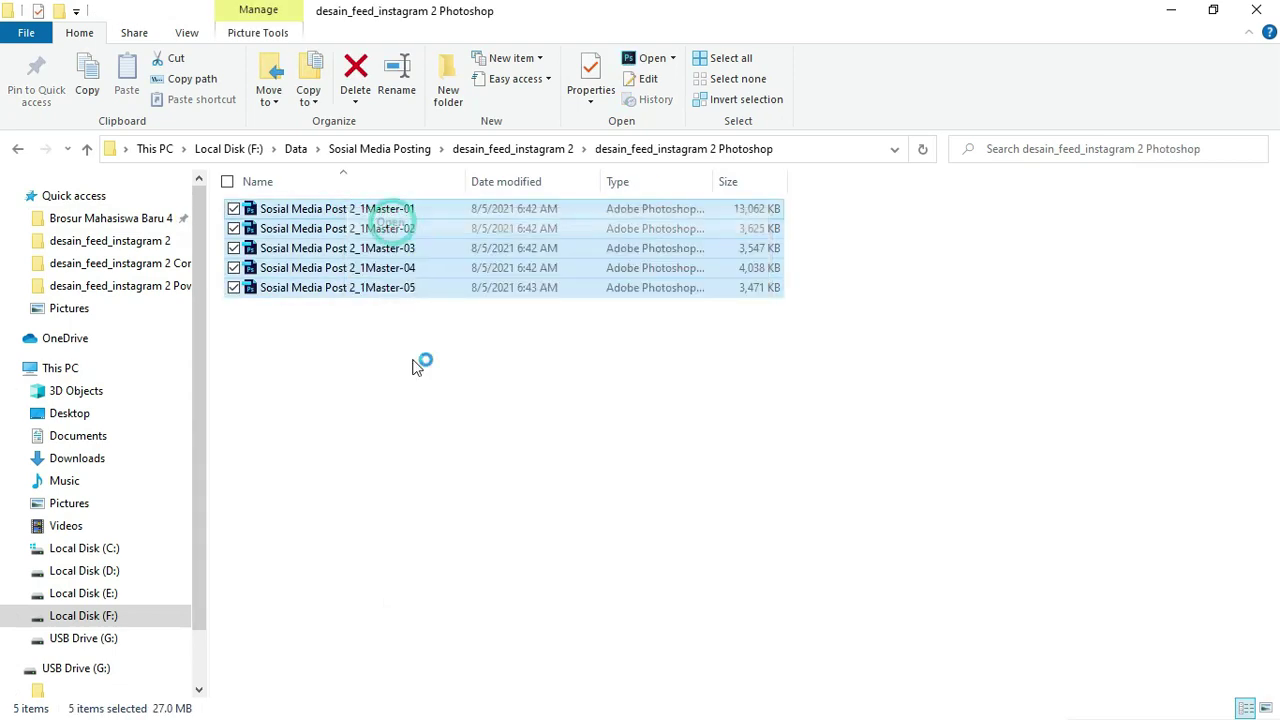
pyautogui.click(412, 360)
# - Show the Powerpoint version folder and select four of its template files
pyautogui.hotkey('alt', 'Left')
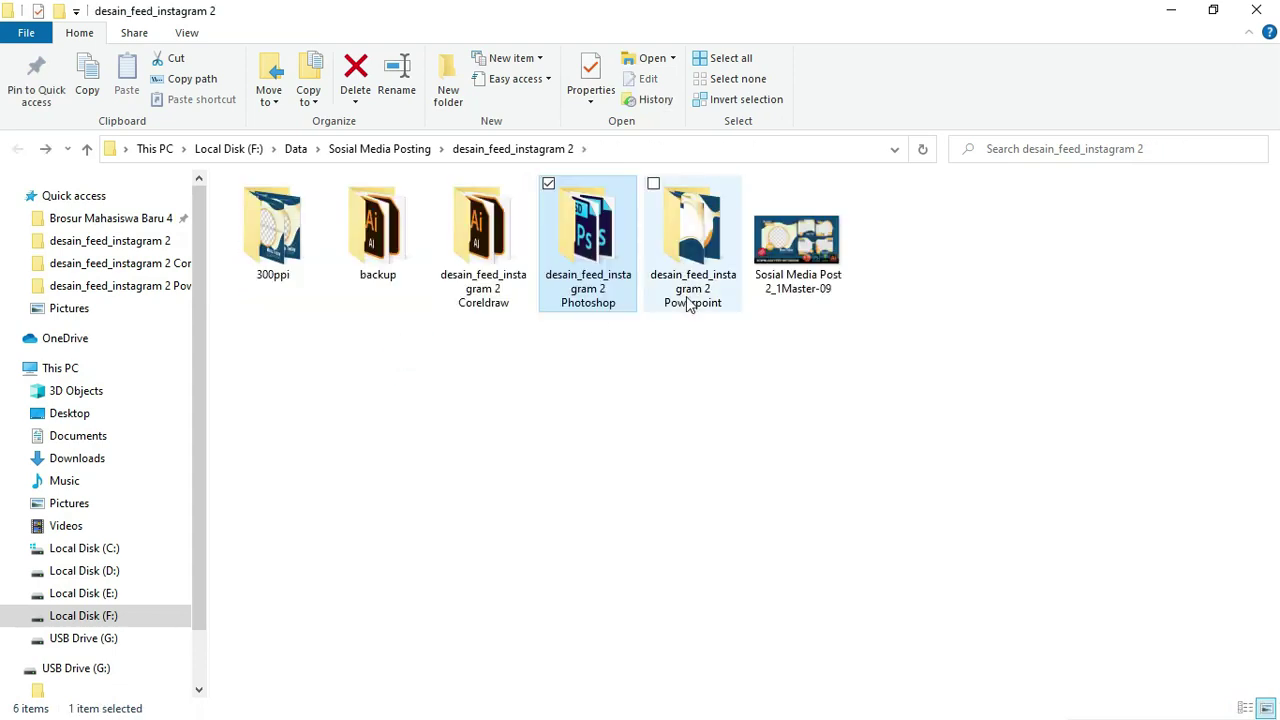
pyautogui.doubleClick(693, 240)
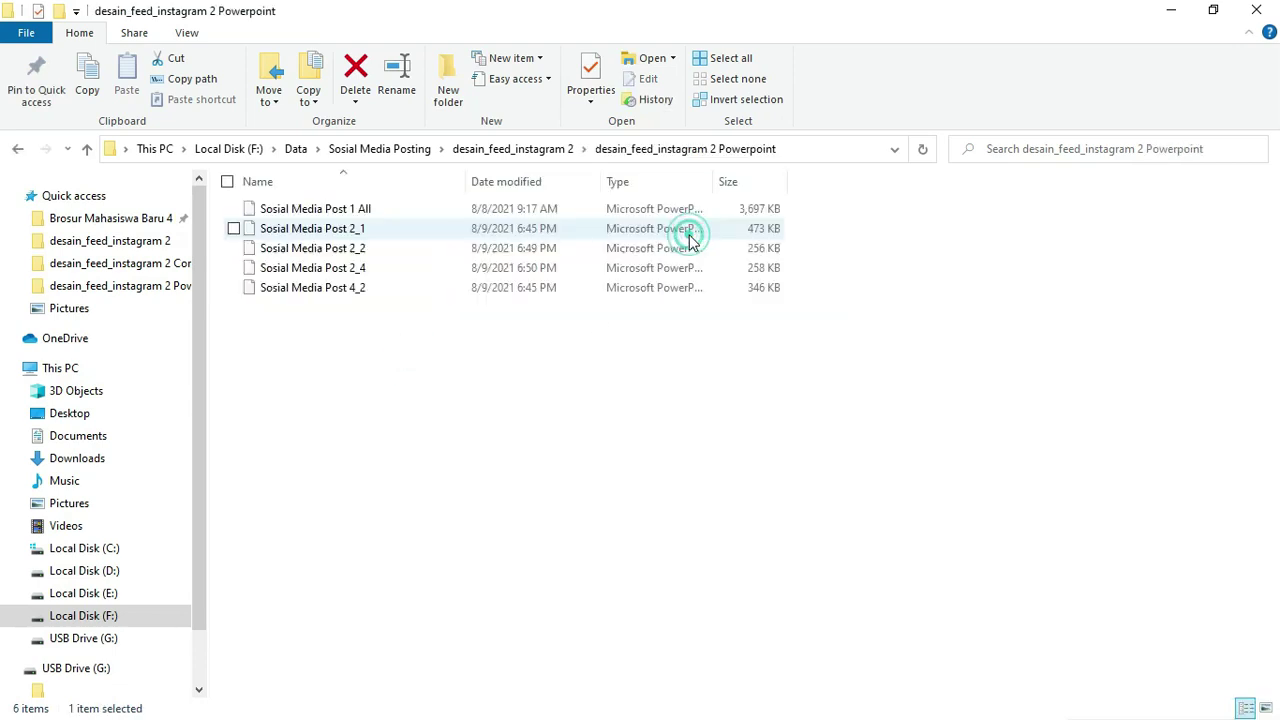
pyautogui.moveTo(390, 348); pyautogui.dragTo(343, 222)
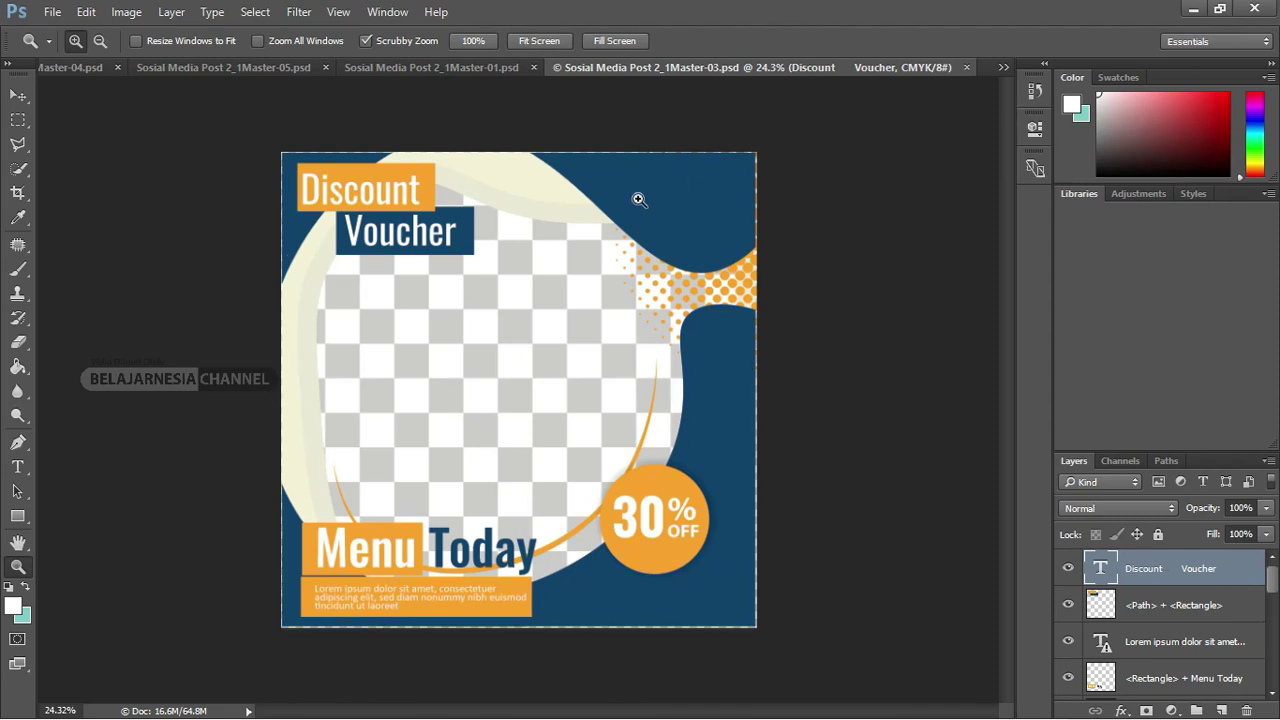
# - Pick the Move tool and show the Tools panel in two columns
pyautogui.click(18, 93)
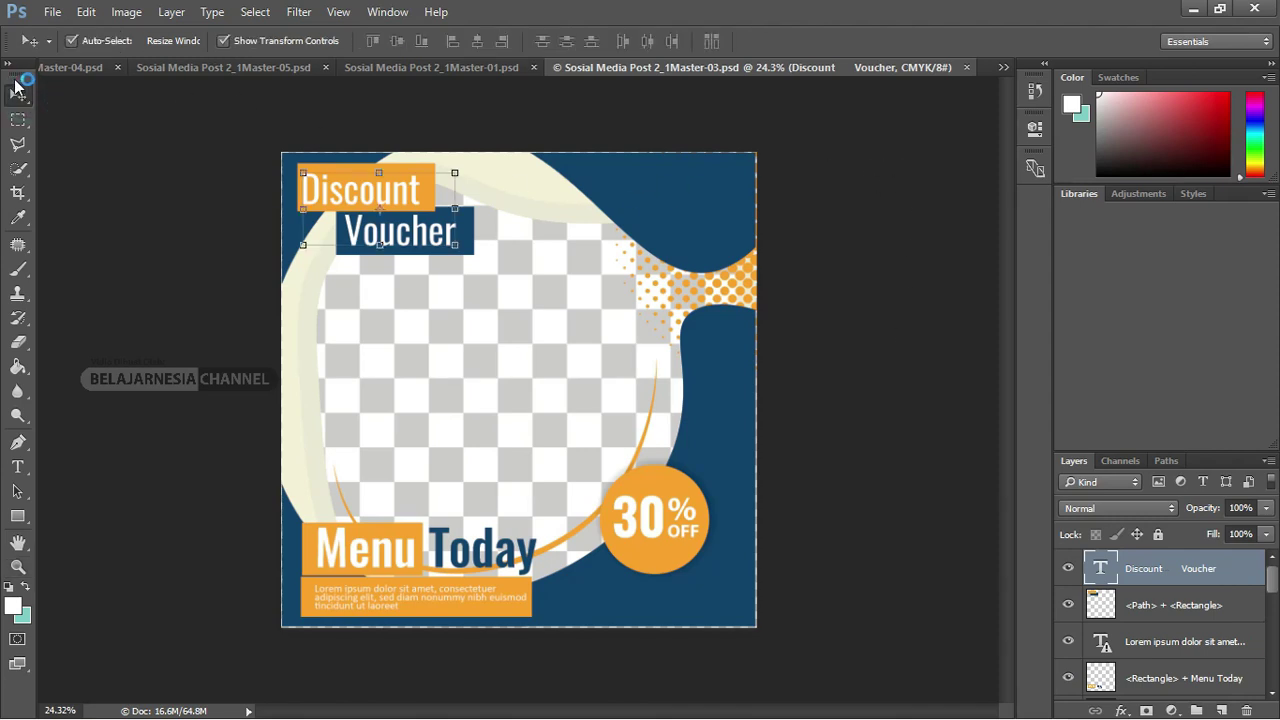
pyautogui.click(14, 65)
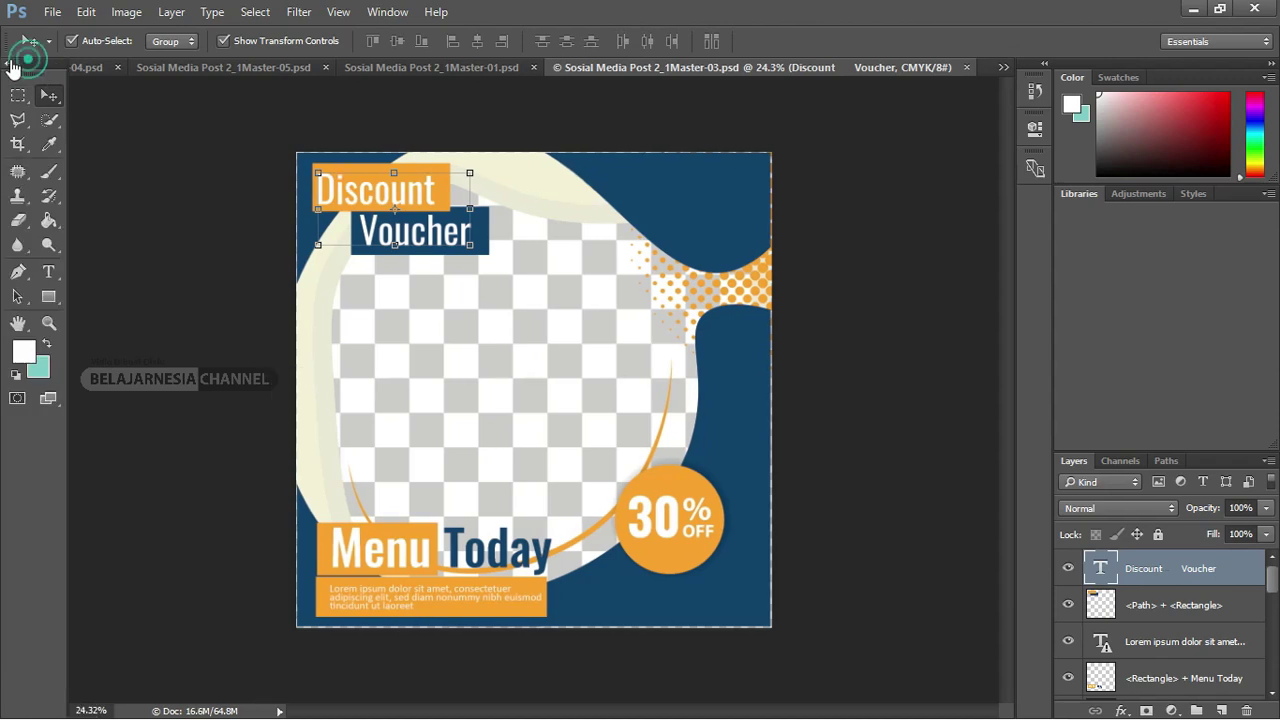
pyautogui.click(10, 66)
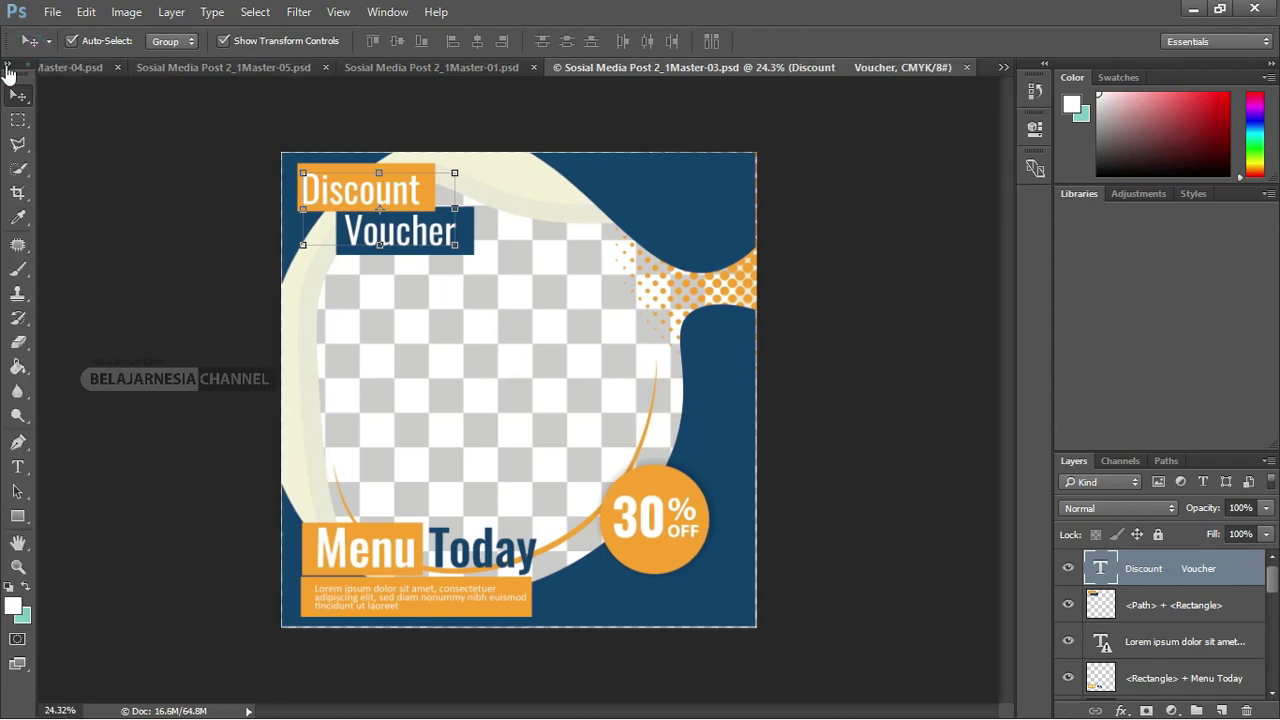
pyautogui.click(6, 66)
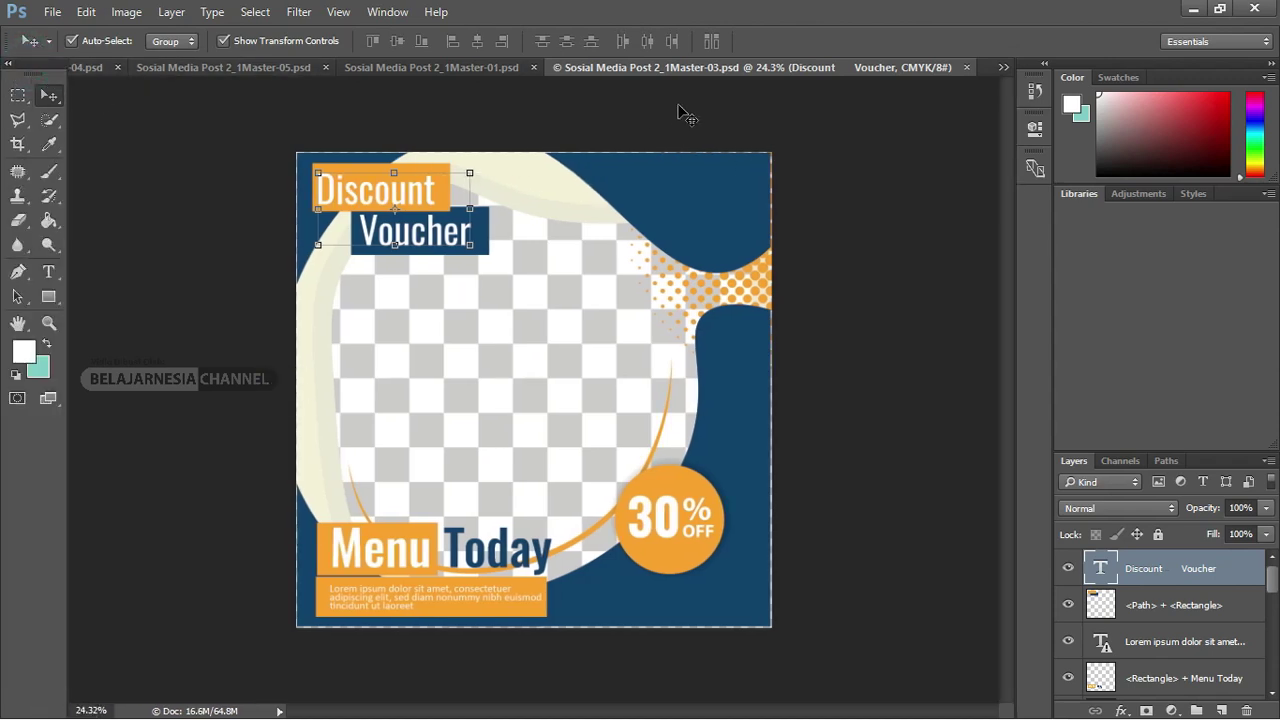
# - Browse the Master-01, Master-05 and Master-04 templates, ending on Master-05
pyautogui.click(493, 69)
pyautogui.click(330, 66)
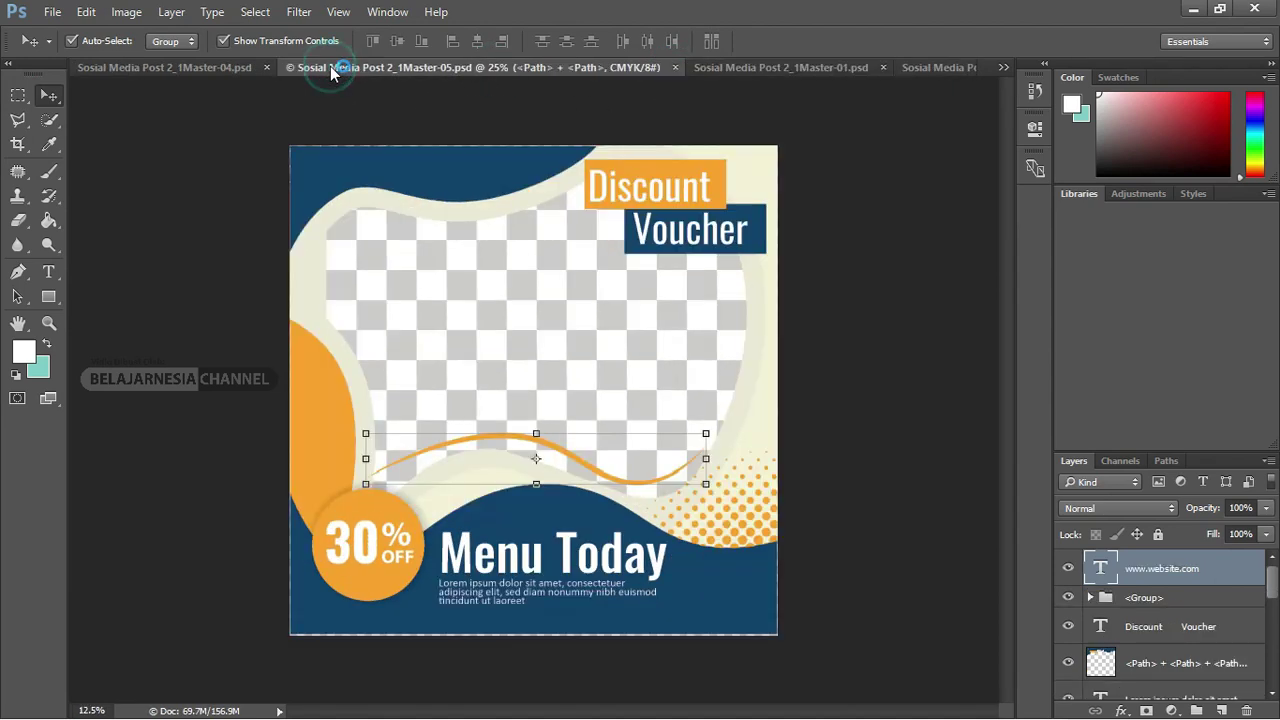
pyautogui.click(213, 68)
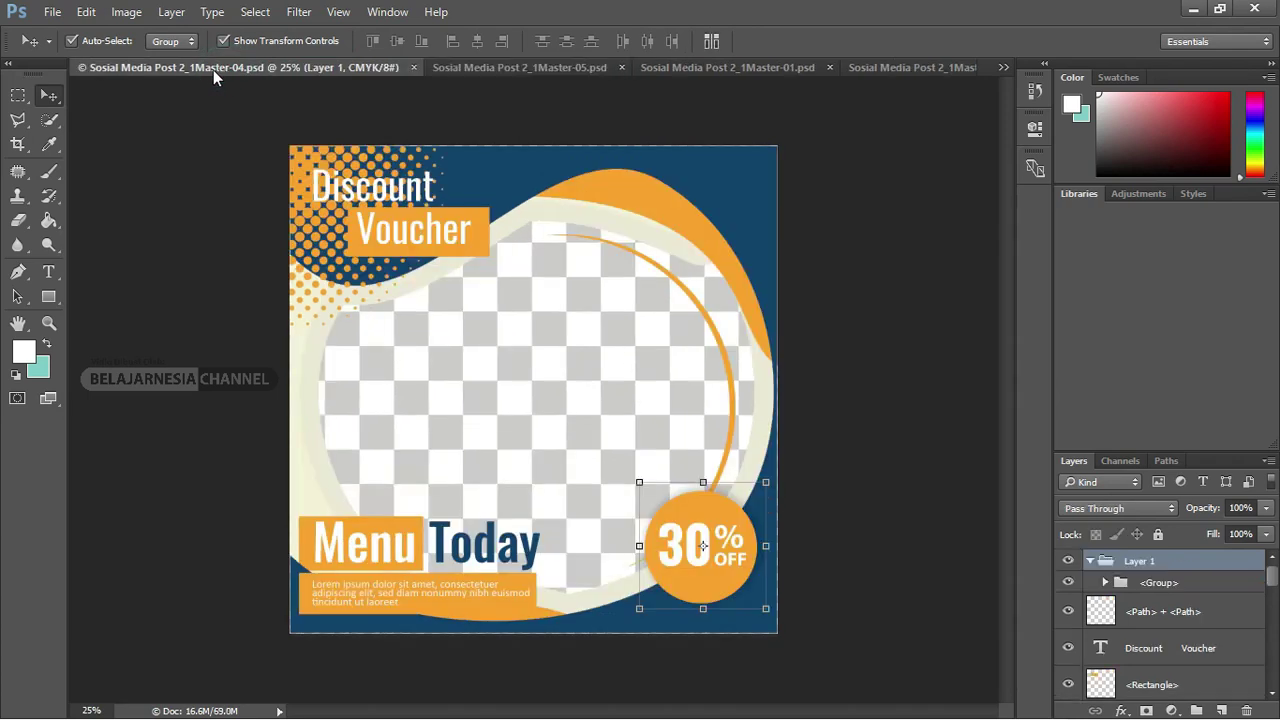
pyautogui.click(1003, 67)
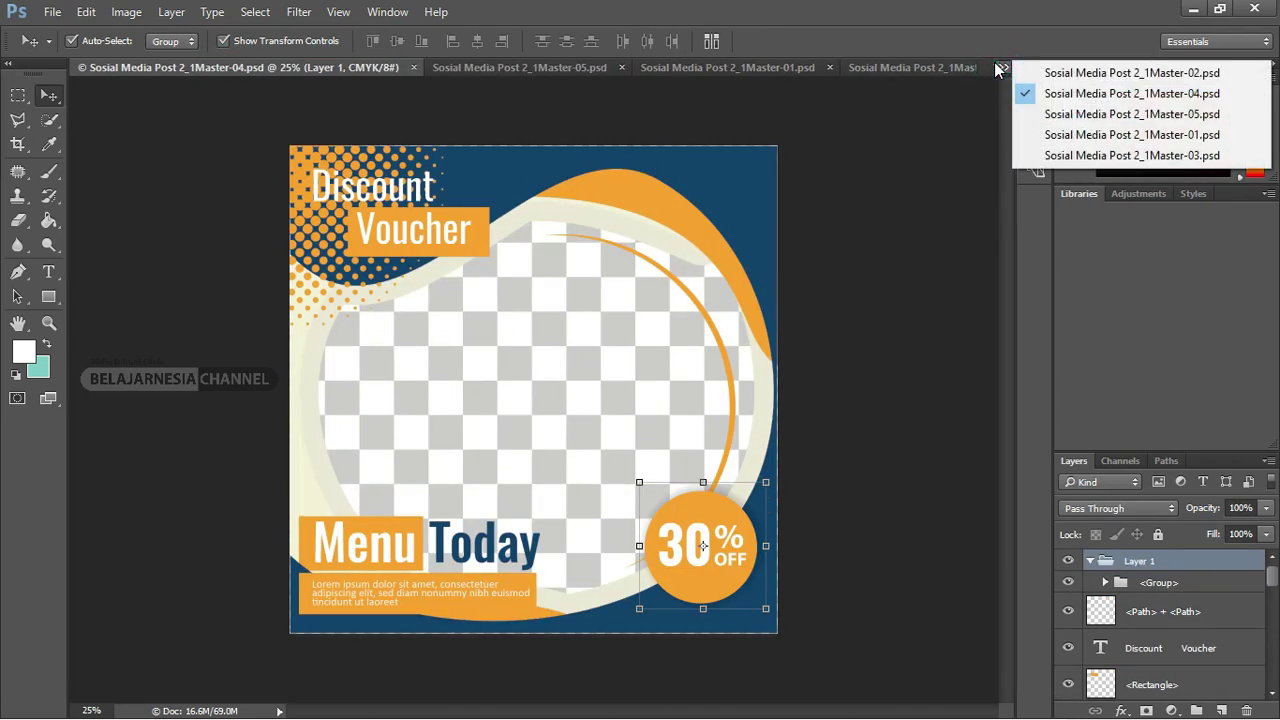
pyautogui.click(1140, 114)
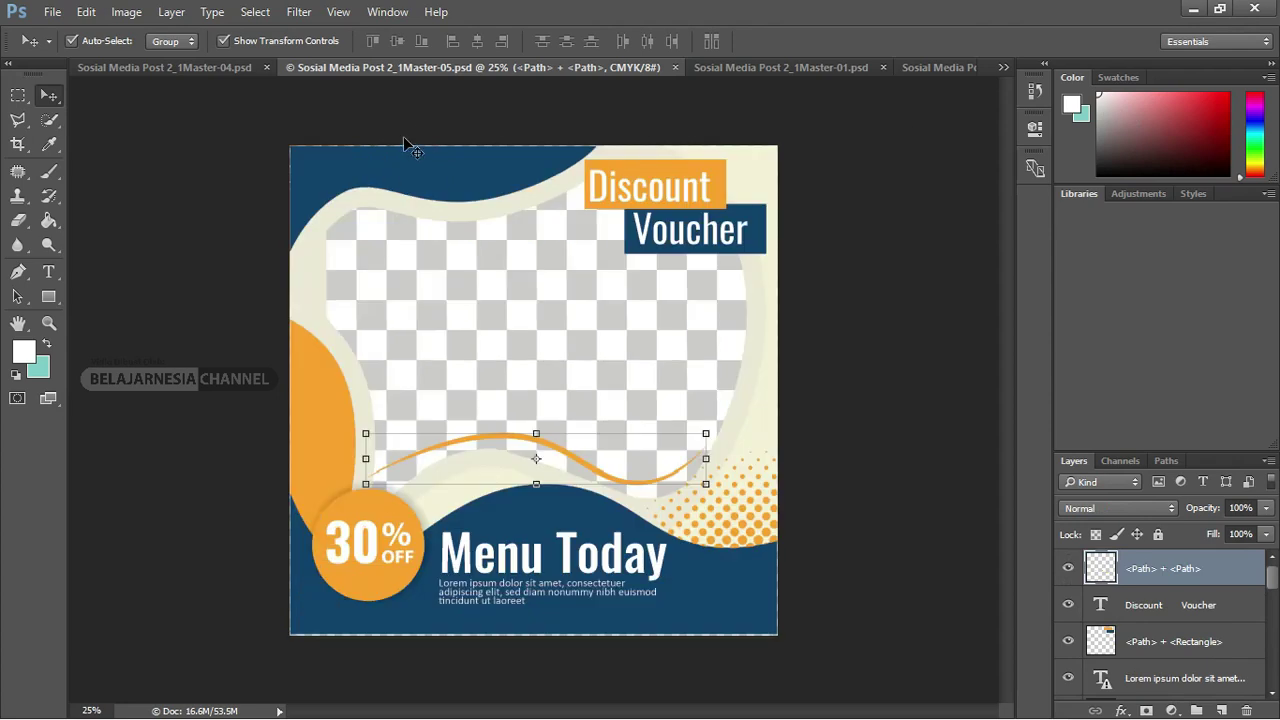
# - Try nudging the photo frame's clip group on Master-05, then undo the move
pyautogui.click(863, 214)
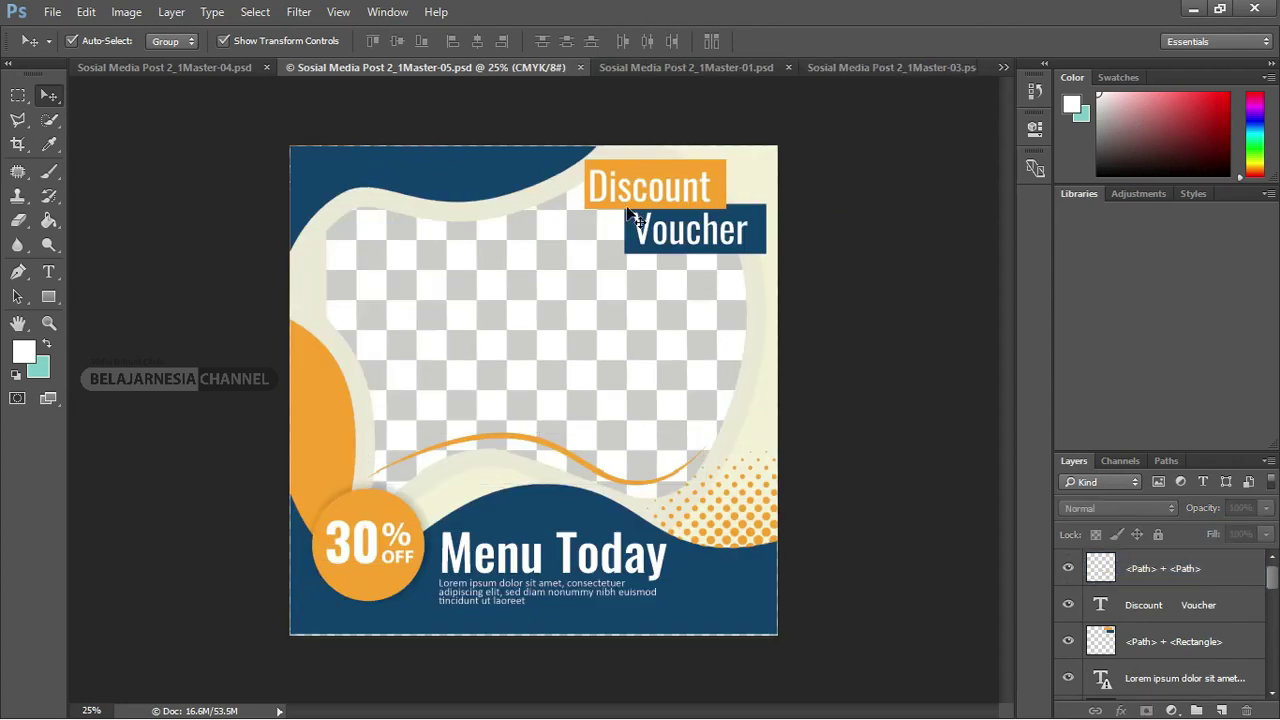
pyautogui.click(545, 255)
pyautogui.moveTo(562, 287); pyautogui.dragTo(545, 288)
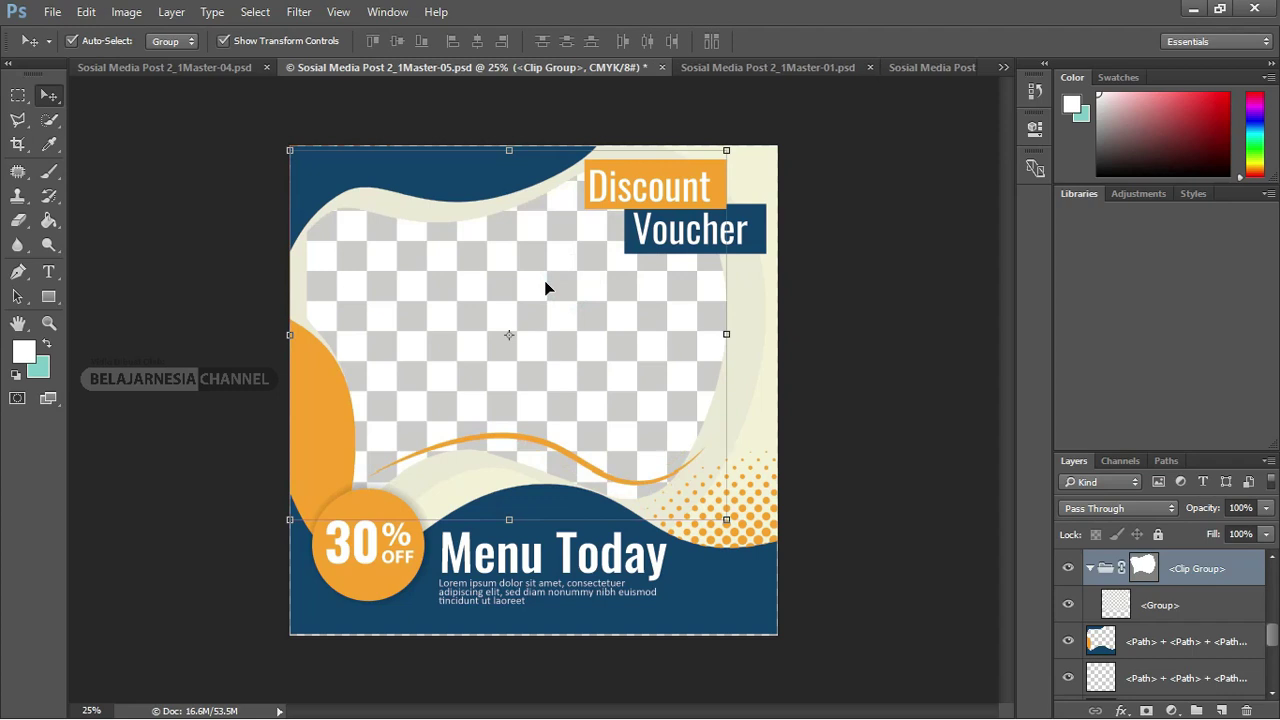
pyautogui.hotkey('ctrl', 'z')
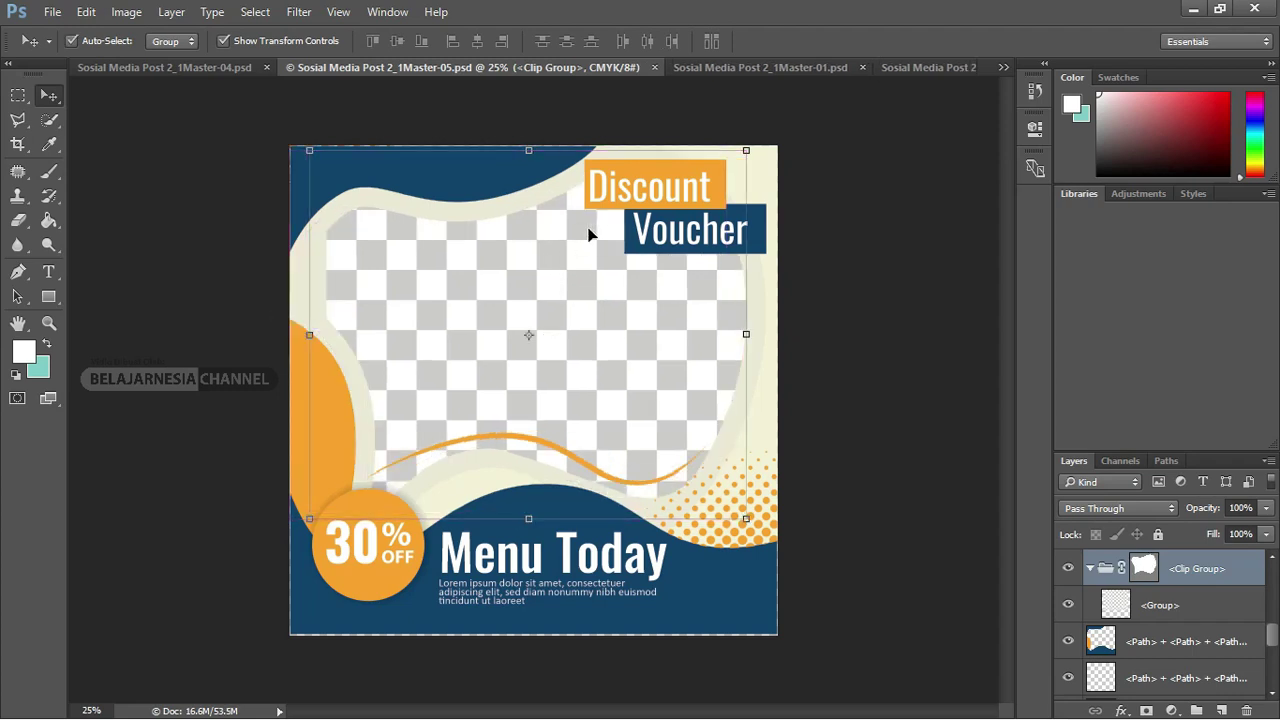
pyautogui.click(800, 84)
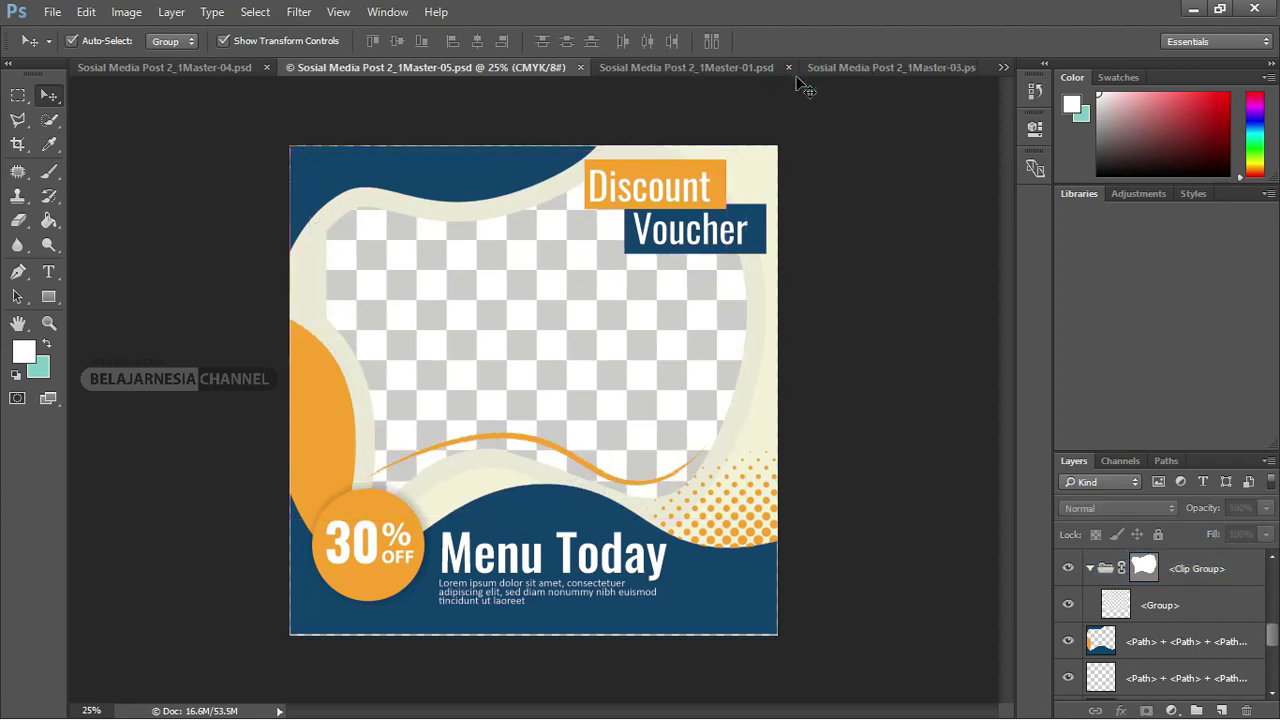
# - Compare the Master-01, Master-03 and Master-04 layouts, returning to Master-05
pyautogui.click(753, 68)
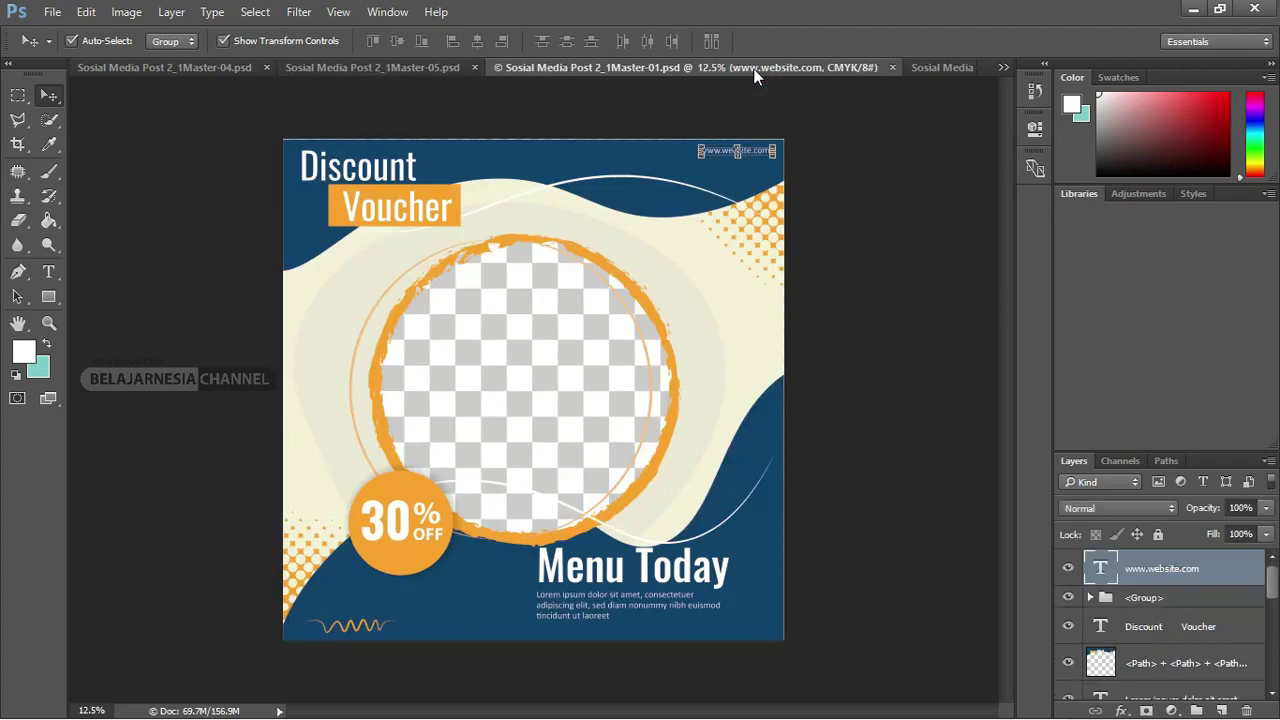
pyautogui.click(803, 113)
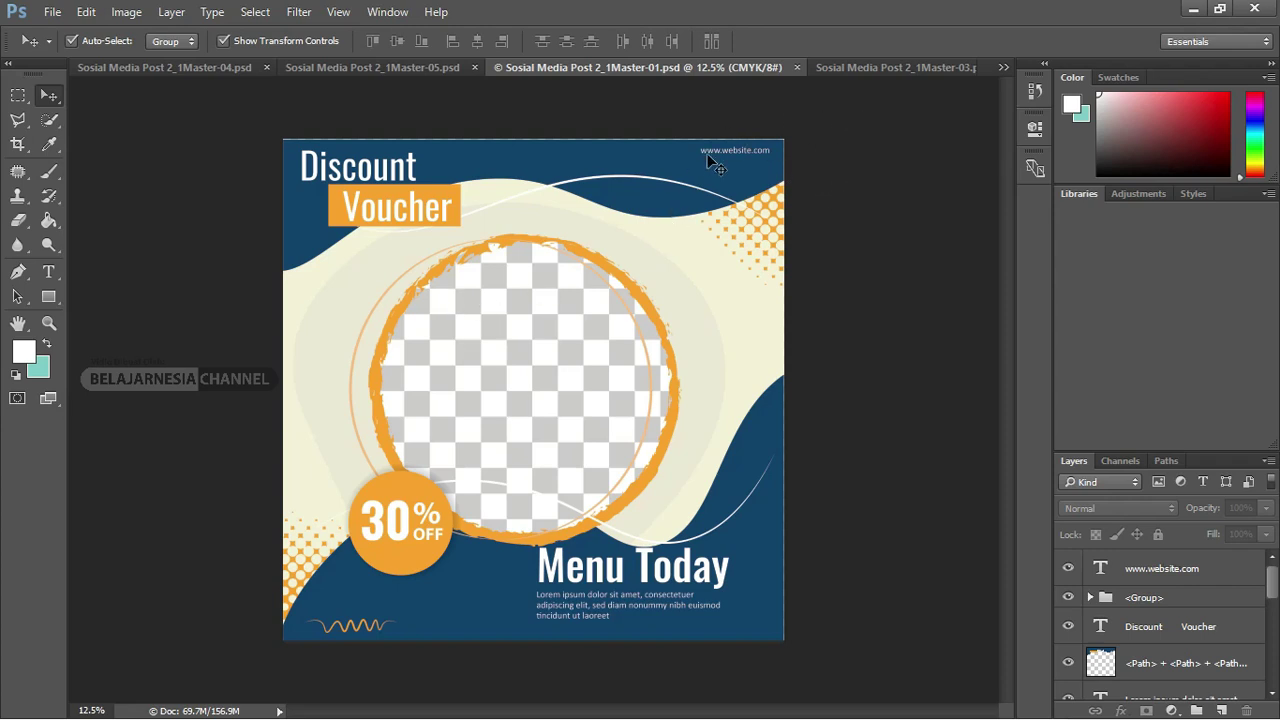
pyautogui.click(852, 68)
pyautogui.click(507, 334)
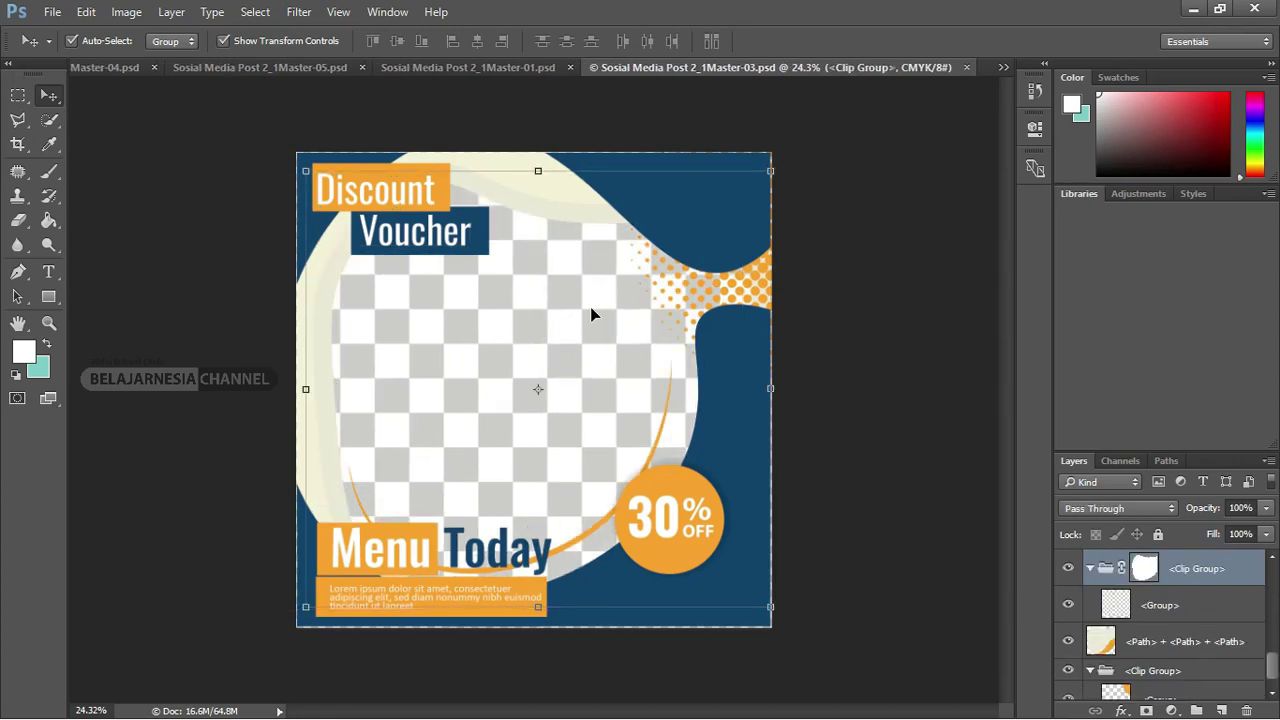
pyautogui.click(519, 70)
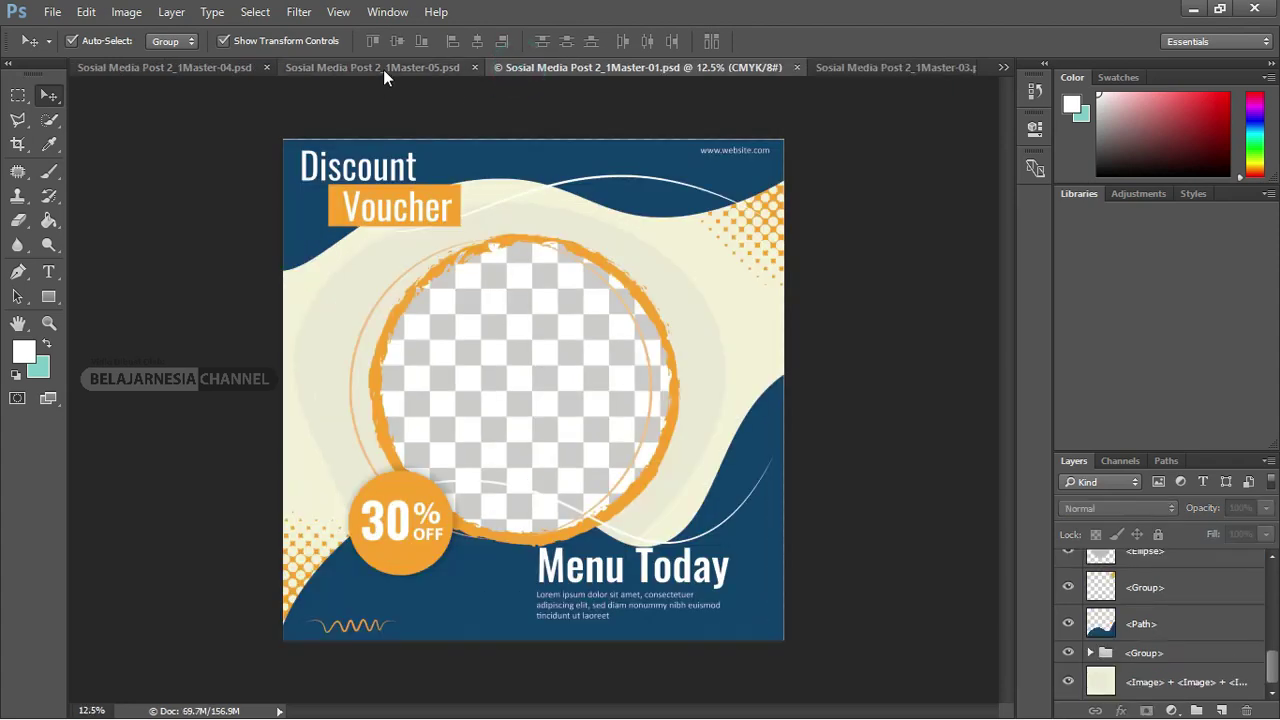
pyautogui.click(222, 68)
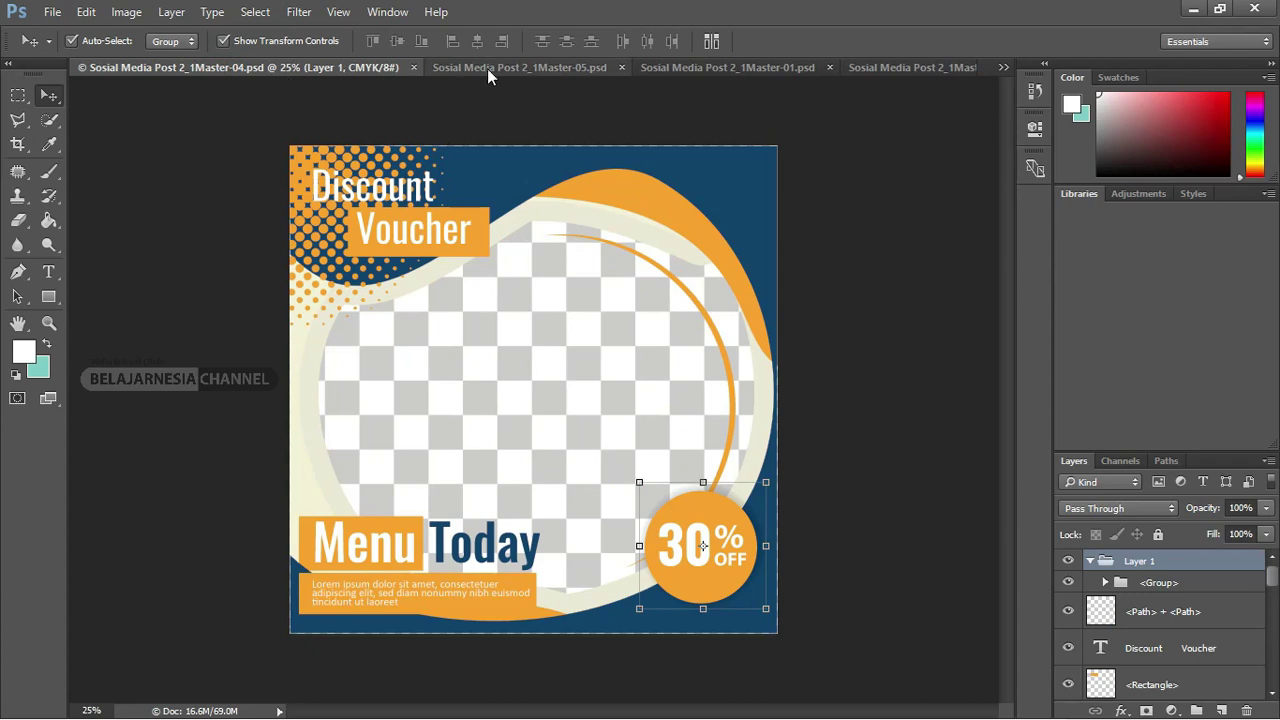
pyautogui.click(488, 68)
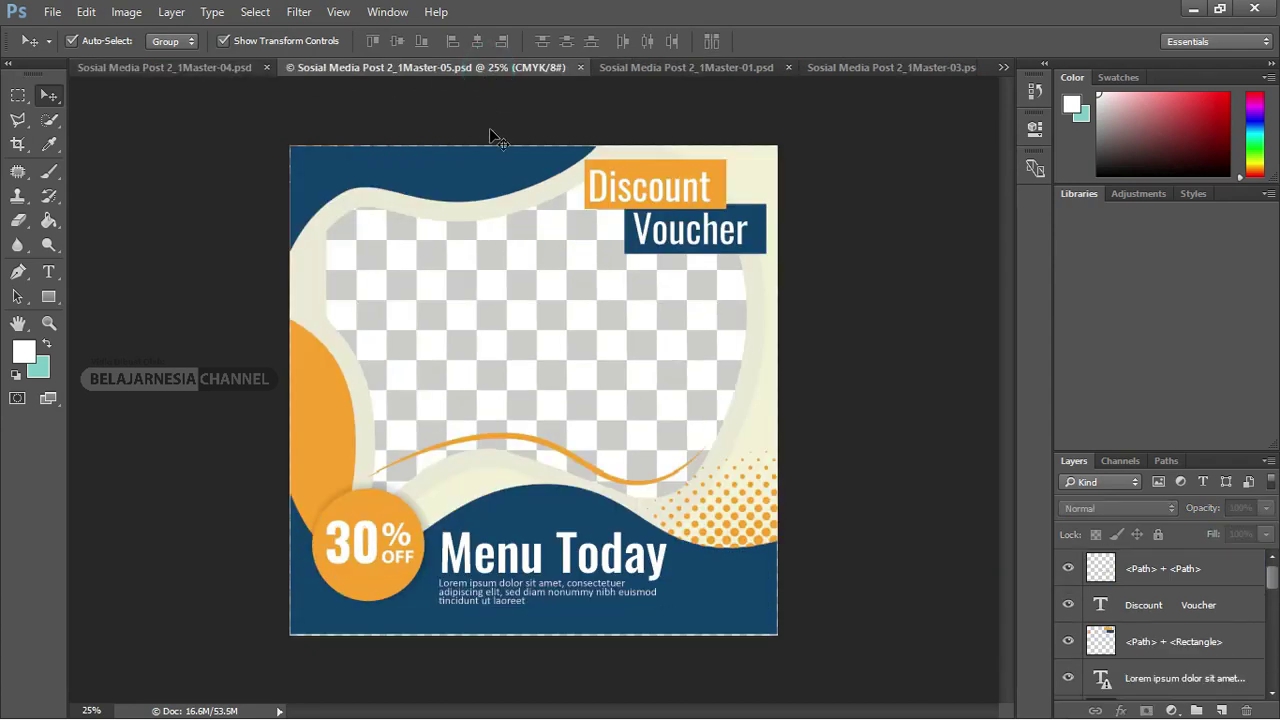
pyautogui.moveTo(486, 283)
pyautogui.mouseDown()
pyautogui.moveTo(543, 337)
pyautogui.moveTo(560, 314)
pyautogui.mouseUp()
pyautogui.moveTo(641, 317); pyautogui.dragTo(344, 316)
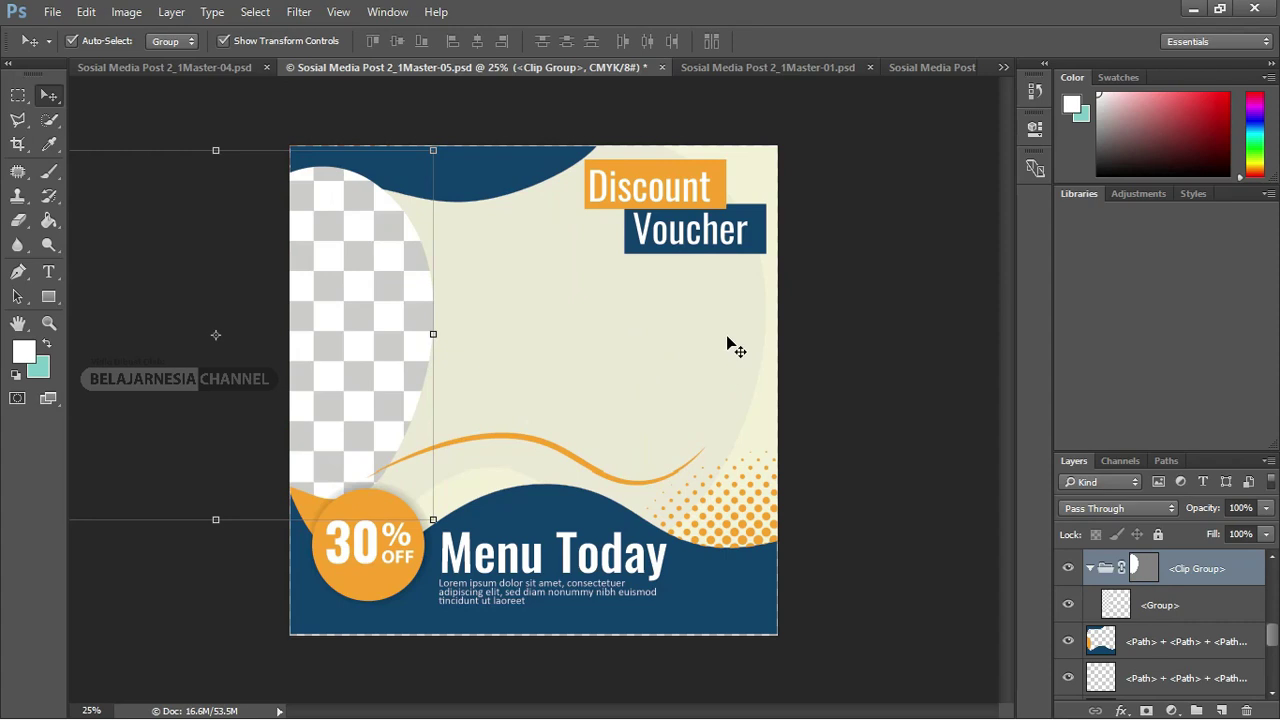
pyautogui.hotkey('ctrl', 'z')
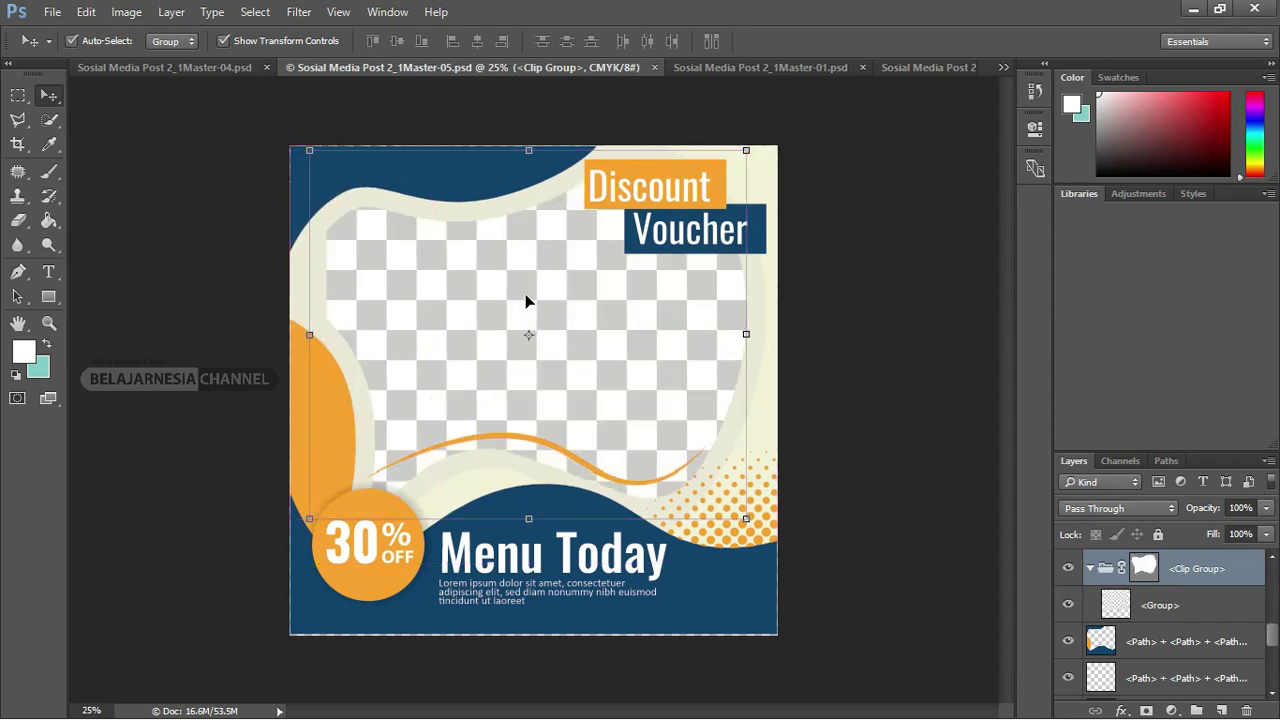
pyautogui.click(469, 270)
# - Drag the WhatsApp model photo from Pictures onto the Photoshop voucher canvas
pyautogui.hotkey('alt', 'Tab')
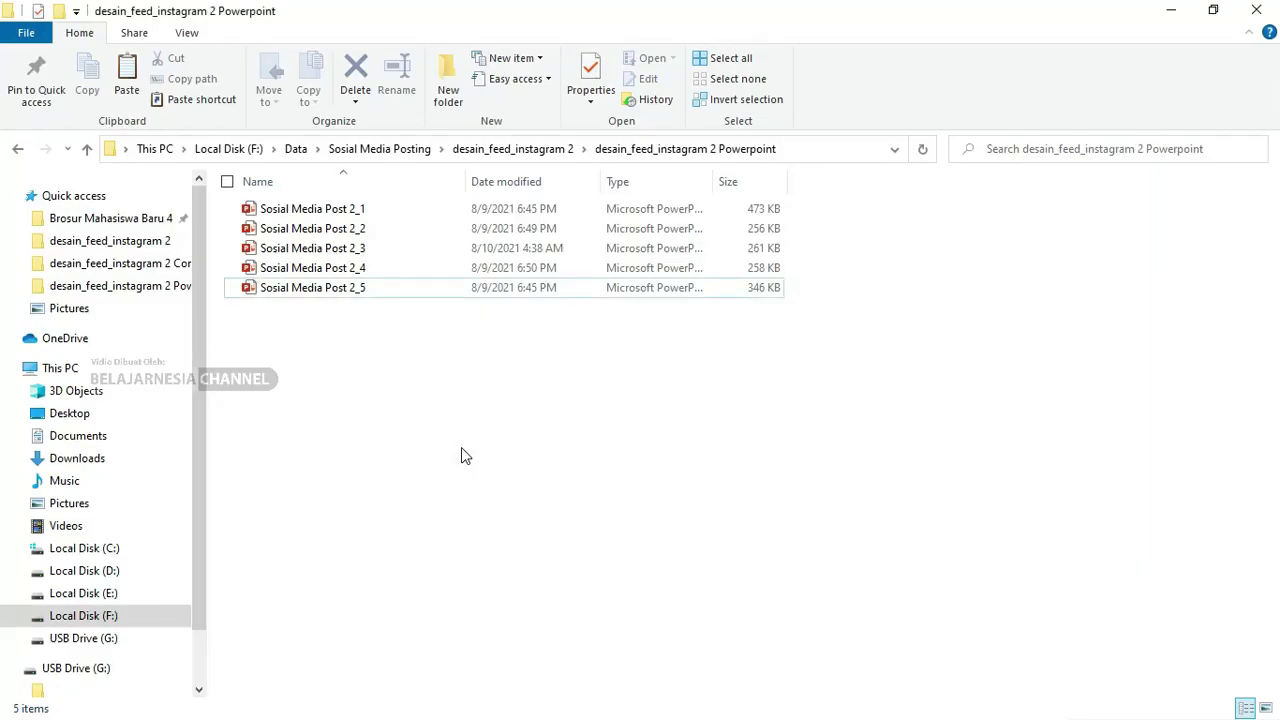
pyautogui.press('super+e')
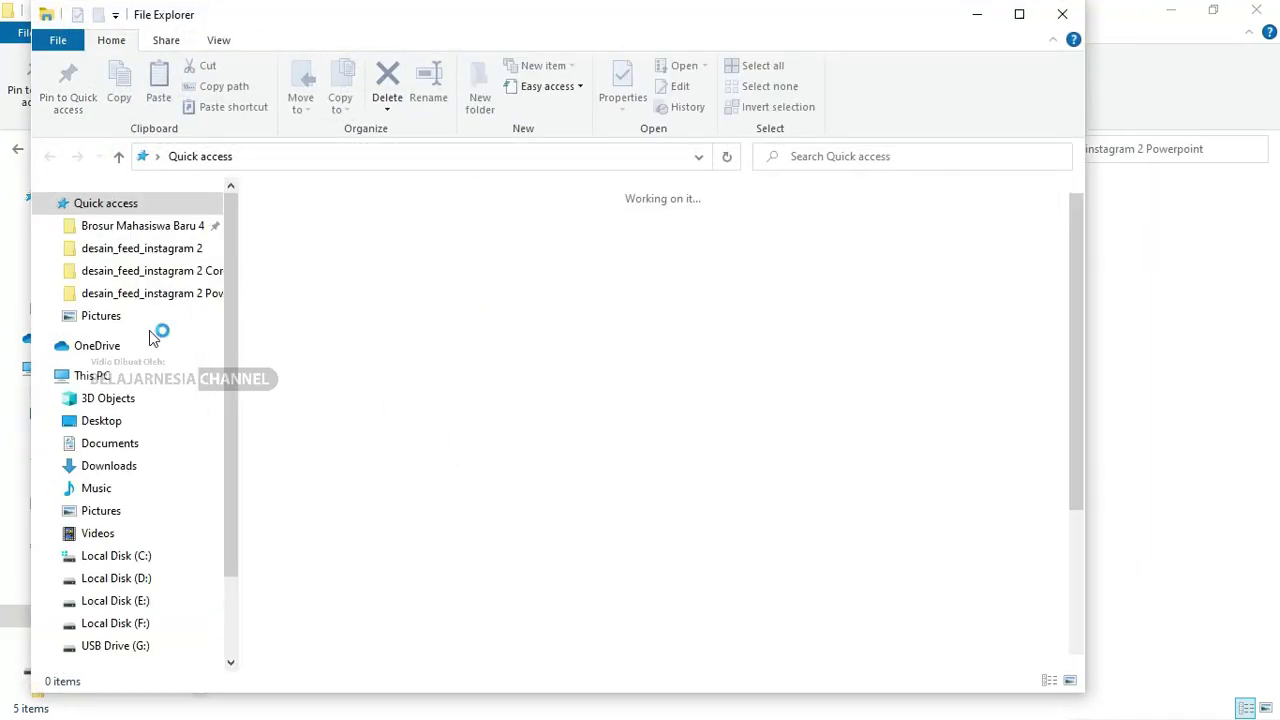
pyautogui.click(101, 511)
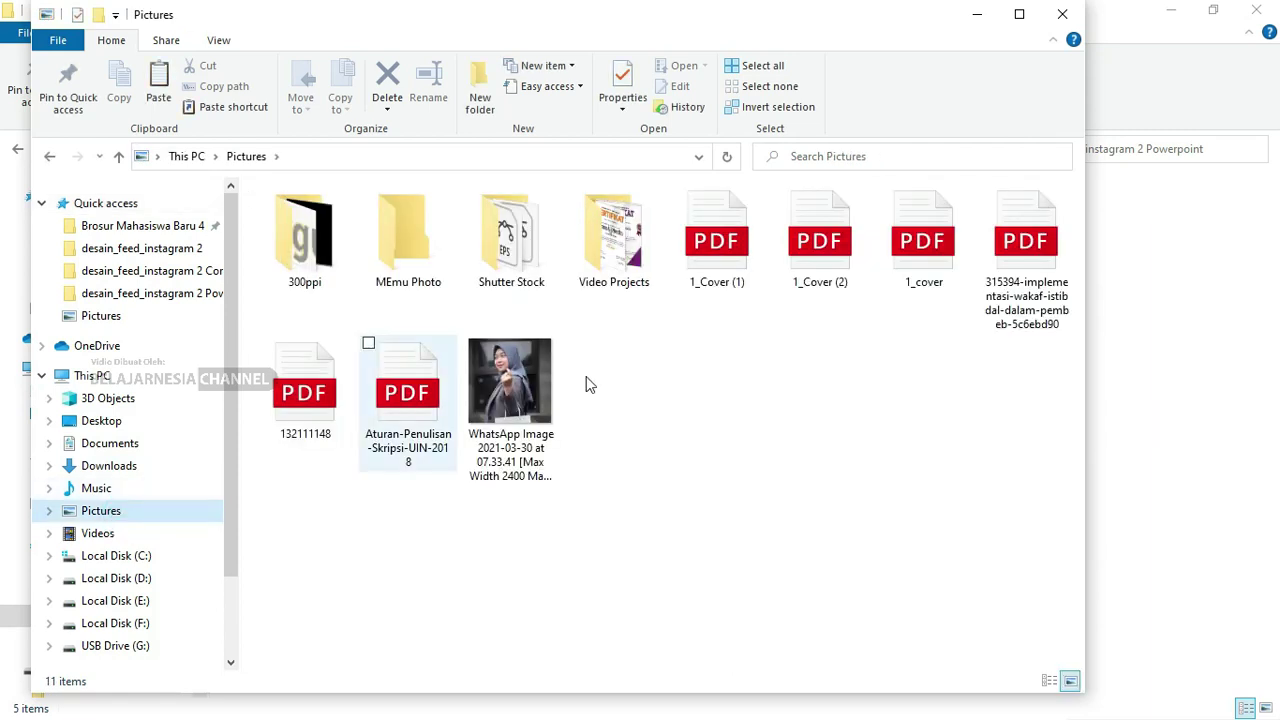
pyautogui.click(516, 402)
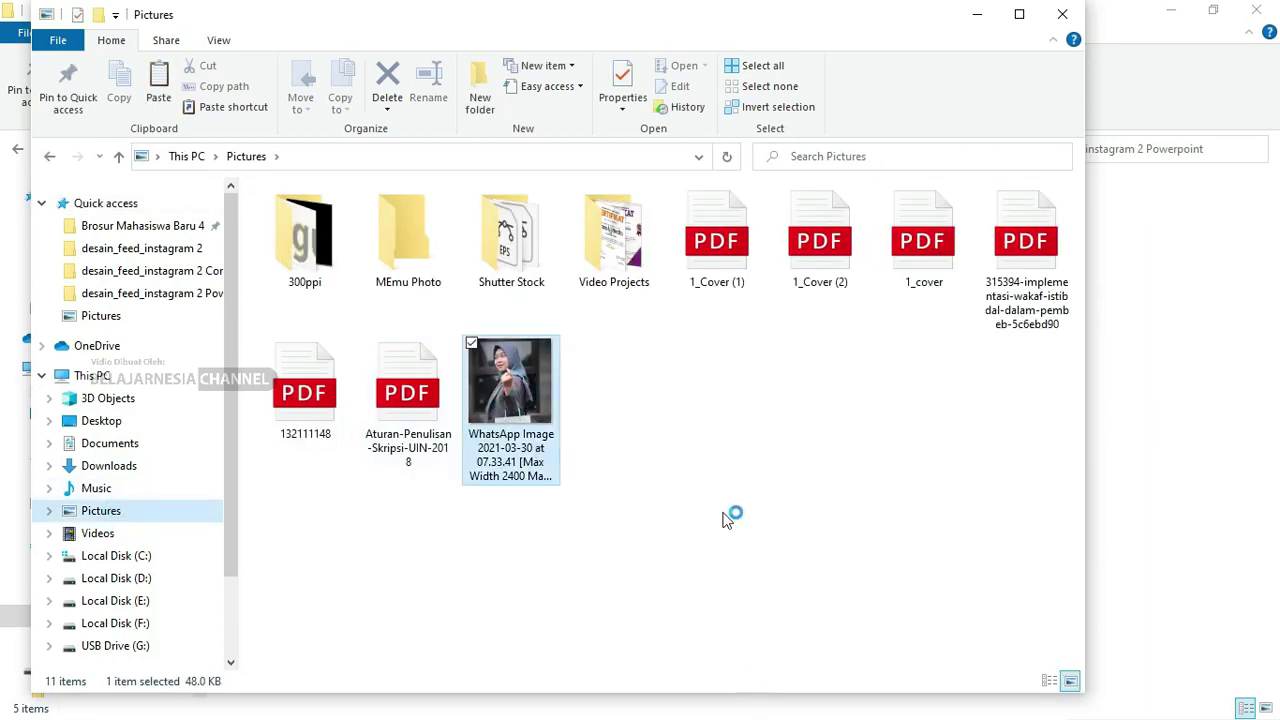
pyautogui.press('Return')
pyautogui.moveTo(510, 400); pyautogui.dragTo(727, 595)
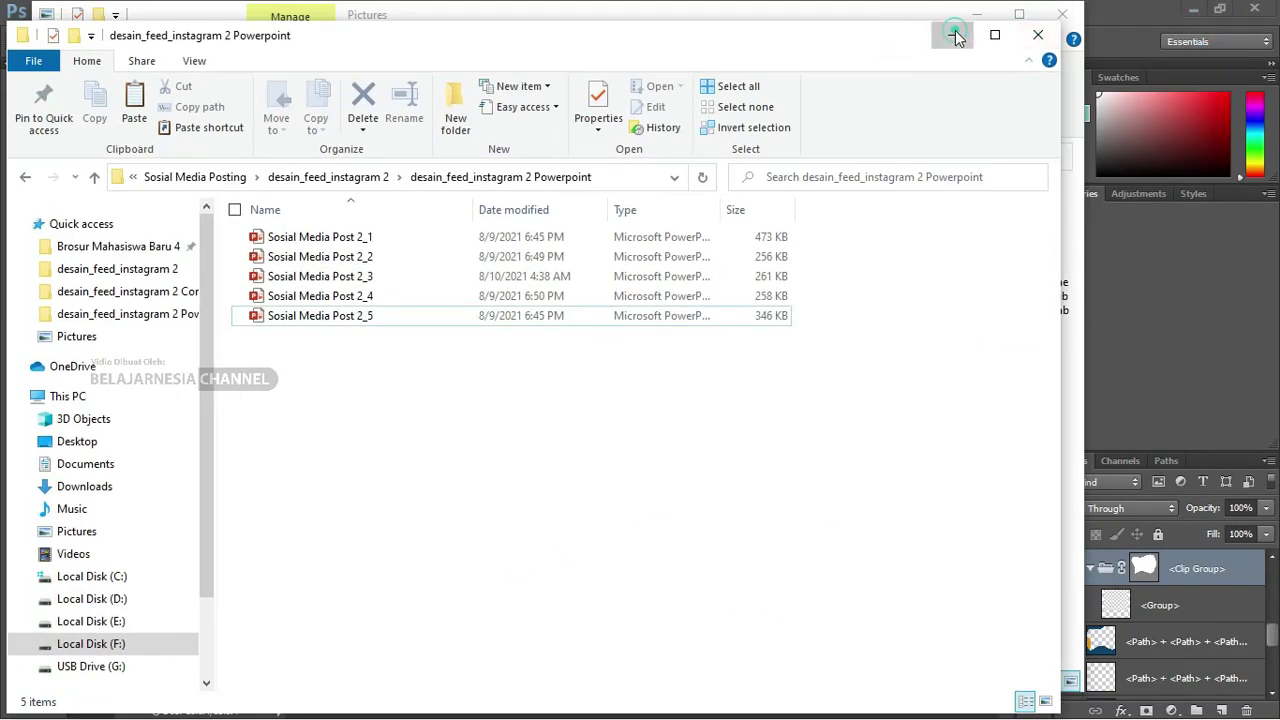
pyautogui.click(952, 35)
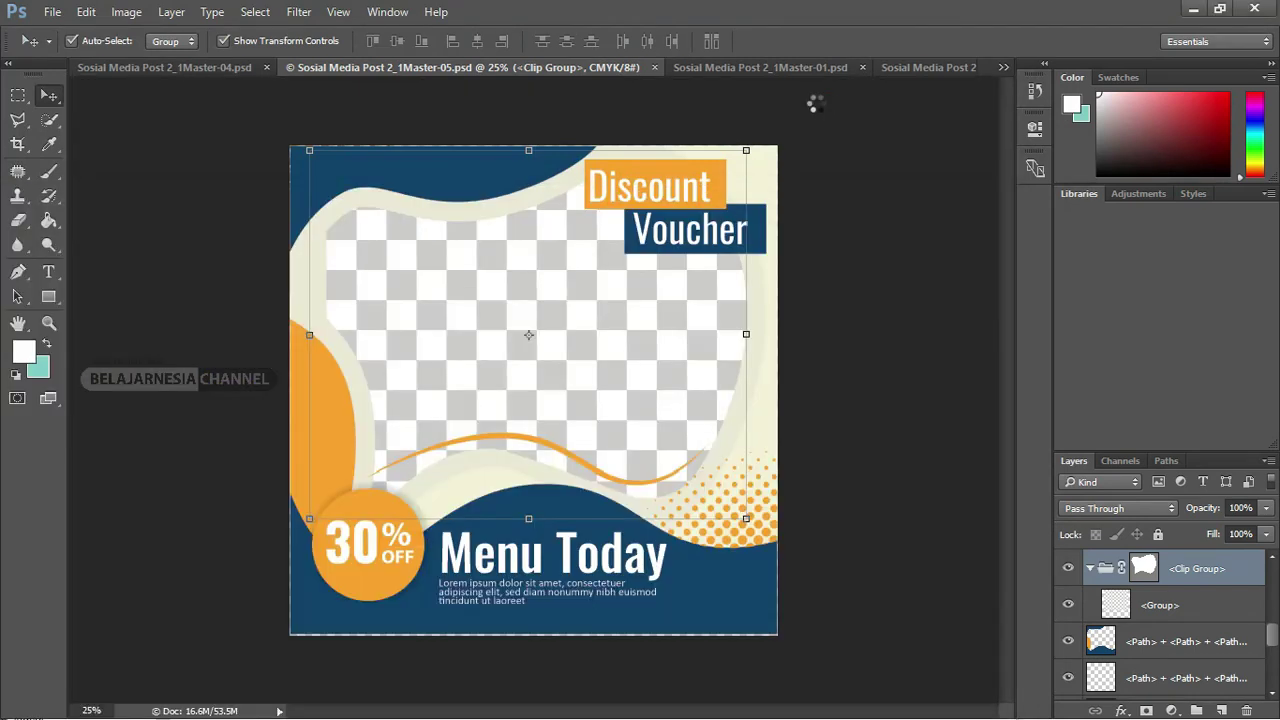
# - Place the model photo and lower its layer opacity to 32%
pyautogui.moveTo(816, 112); pyautogui.dragTo(813, 104)
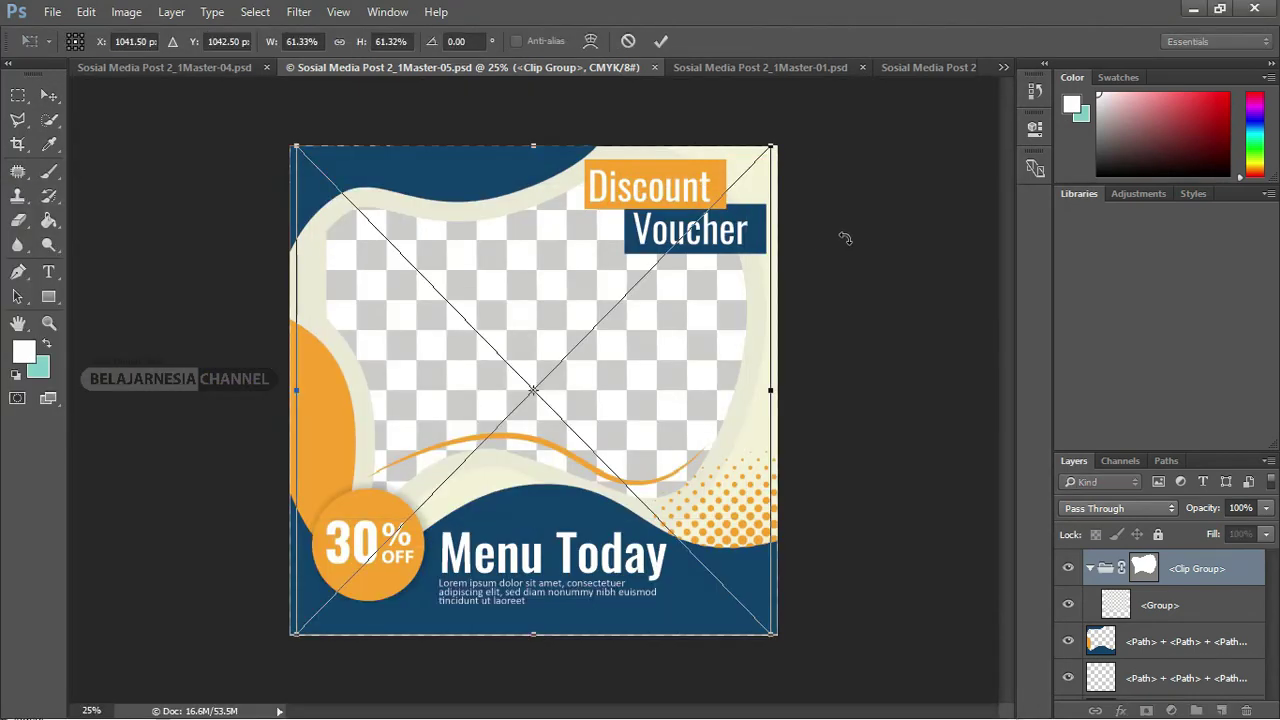
pyautogui.press('Return')
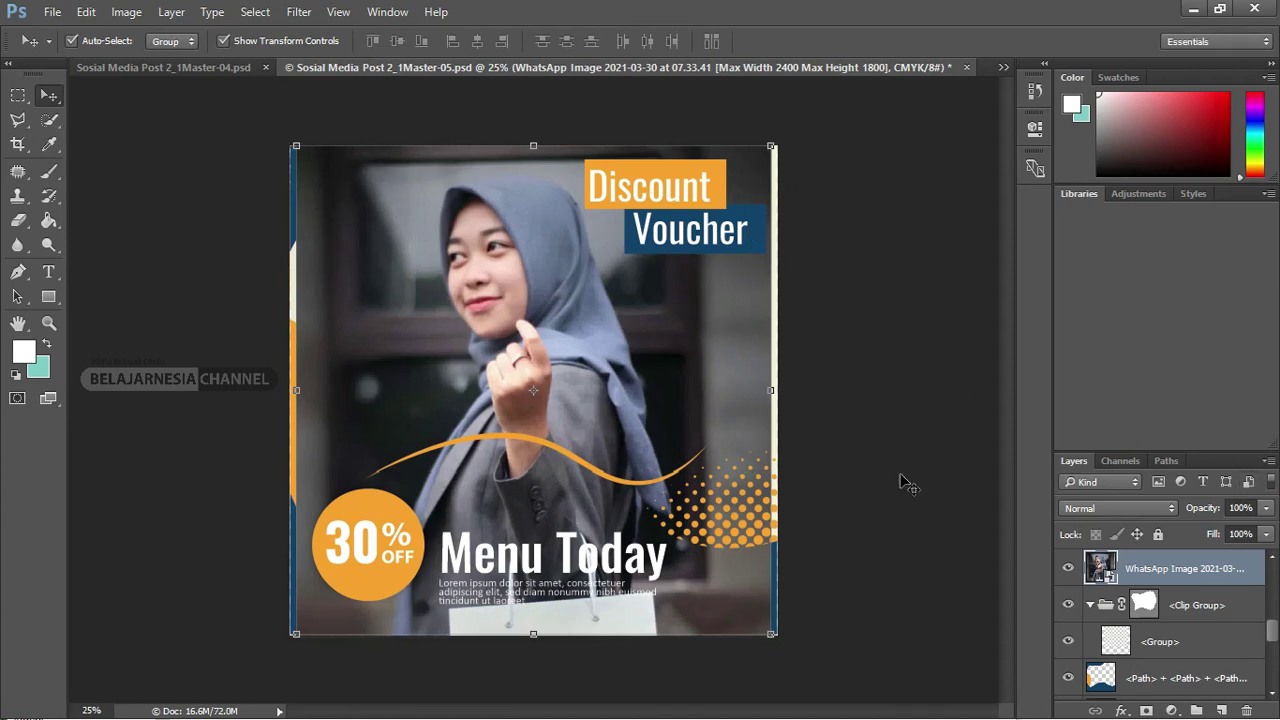
pyautogui.click(1265, 509)
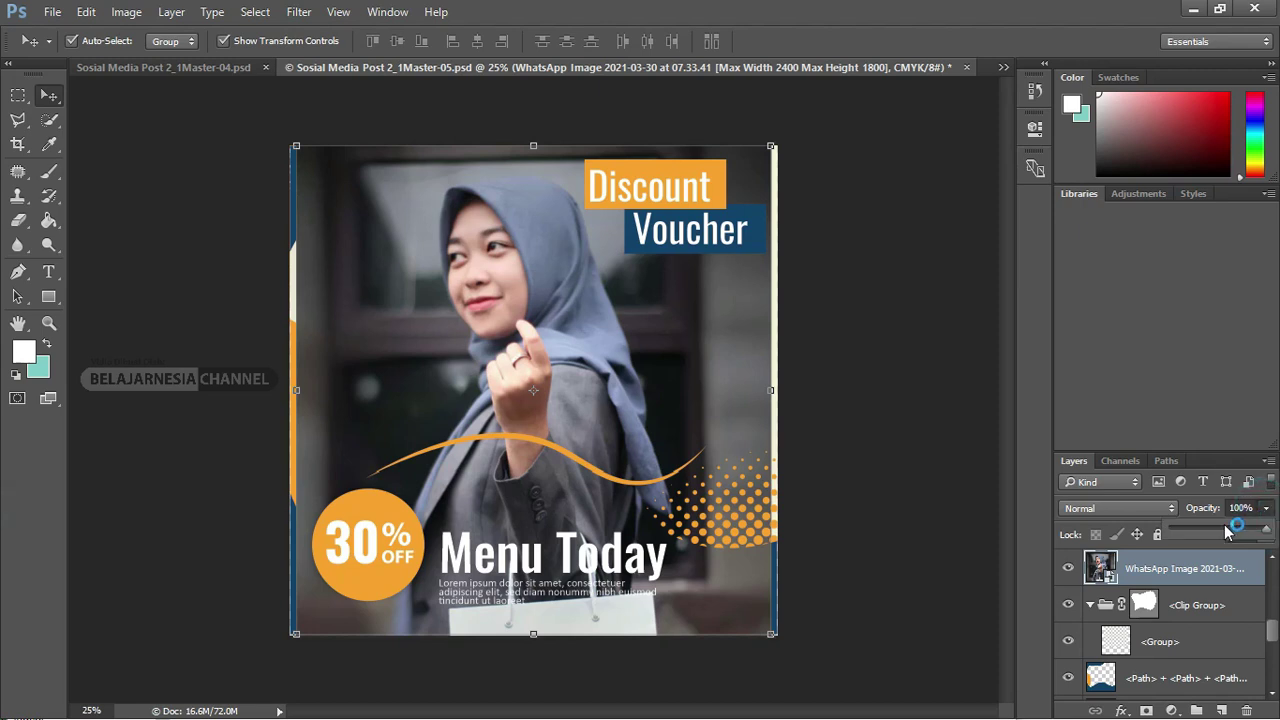
pyautogui.moveTo(1227, 533); pyautogui.dragTo(1222, 533)
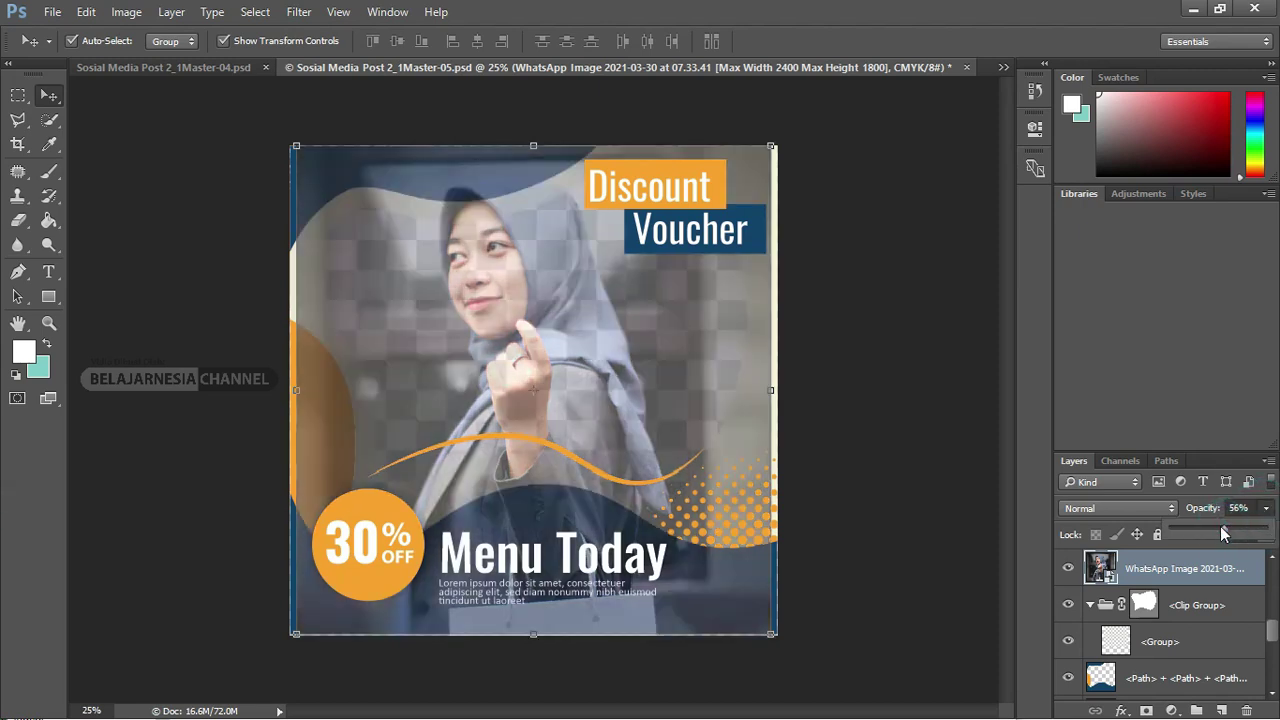
pyautogui.moveTo(1219, 527)
pyautogui.mouseDown()
pyautogui.moveTo(1197, 528)
pyautogui.moveTo(1245, 528)
pyautogui.moveTo(1213, 528)
pyautogui.mouseUp()
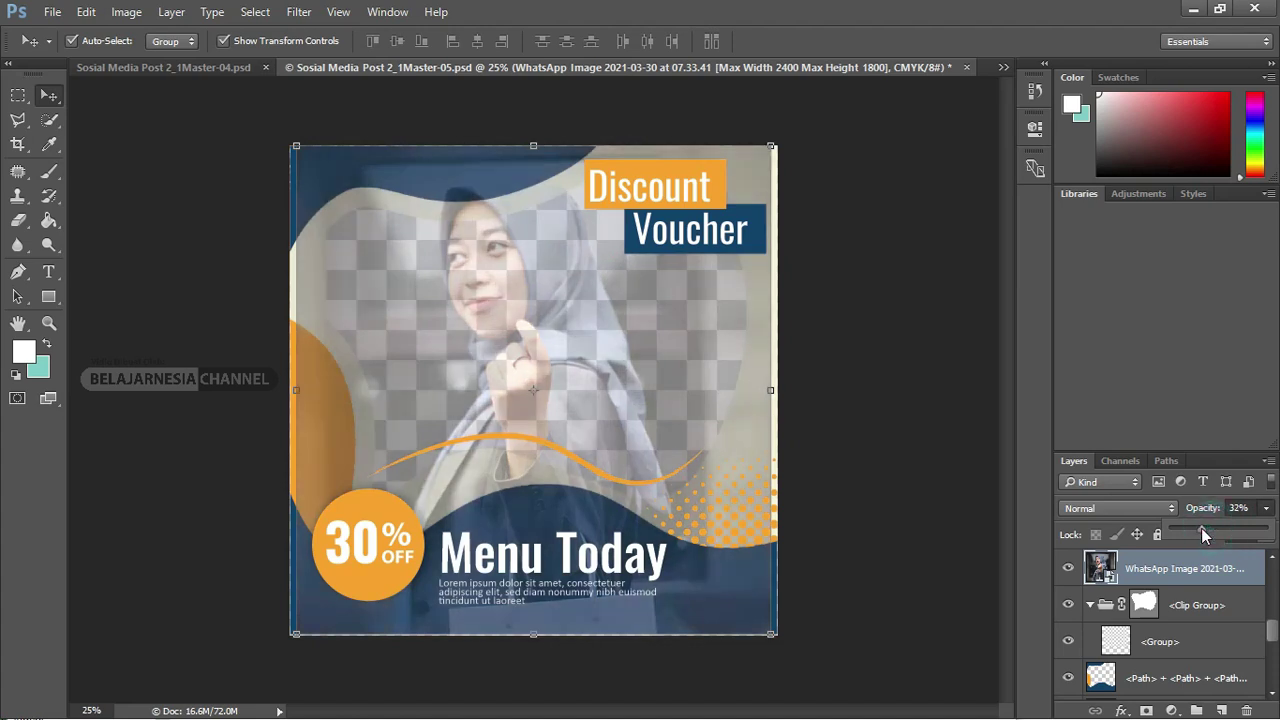
# - Scale the photo to 63.48% over the wavy frame, then hide its layer
pyautogui.moveTo(651, 402)
pyautogui.mouseDown()
pyautogui.moveTo(634, 425)
pyautogui.moveTo(660, 423)
pyautogui.mouseUp()
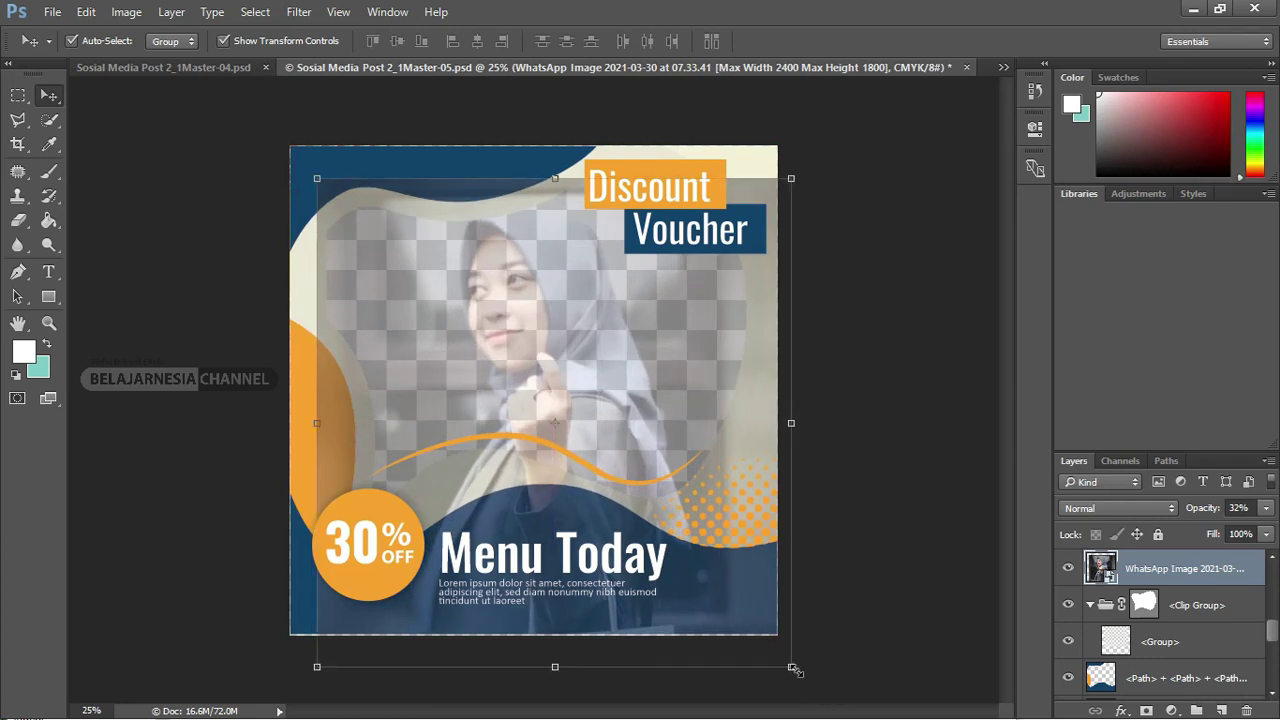
pyautogui.moveTo(794, 669); pyautogui.dragTo(810, 687)
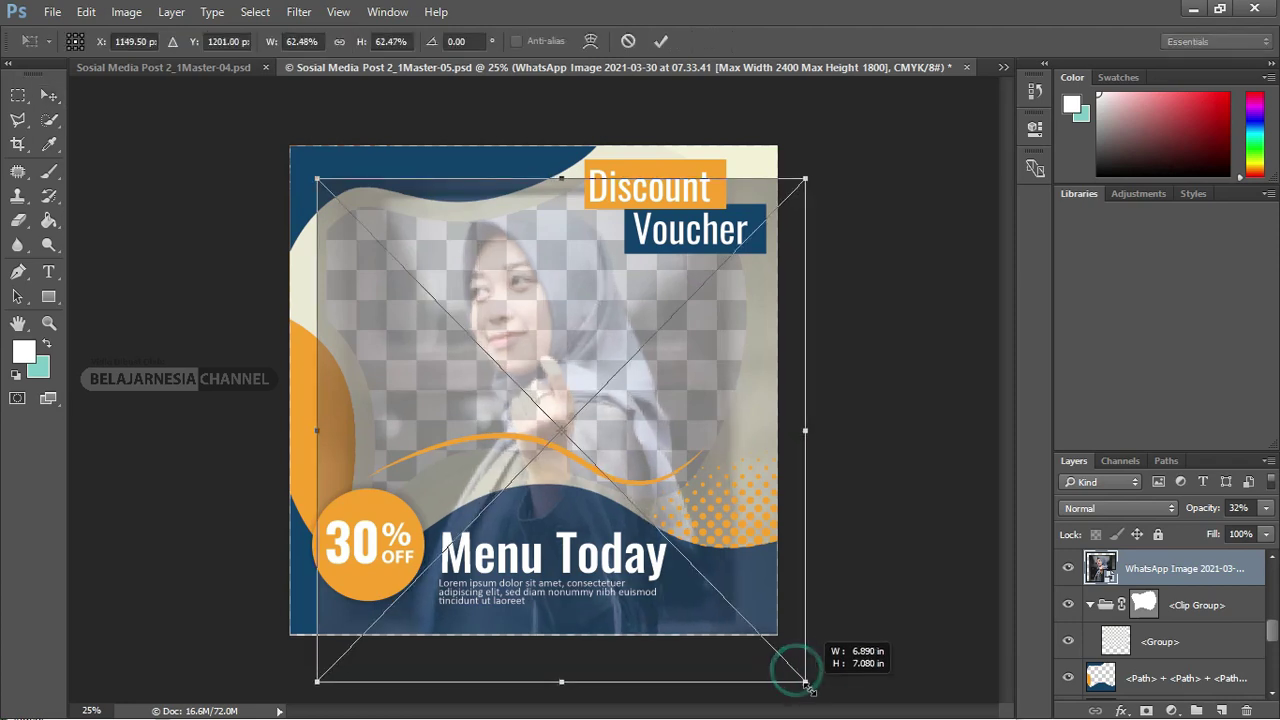
pyautogui.moveTo(651, 468)
pyautogui.mouseDown()
pyautogui.moveTo(636, 467)
pyautogui.moveTo(649, 411)
pyautogui.mouseUp()
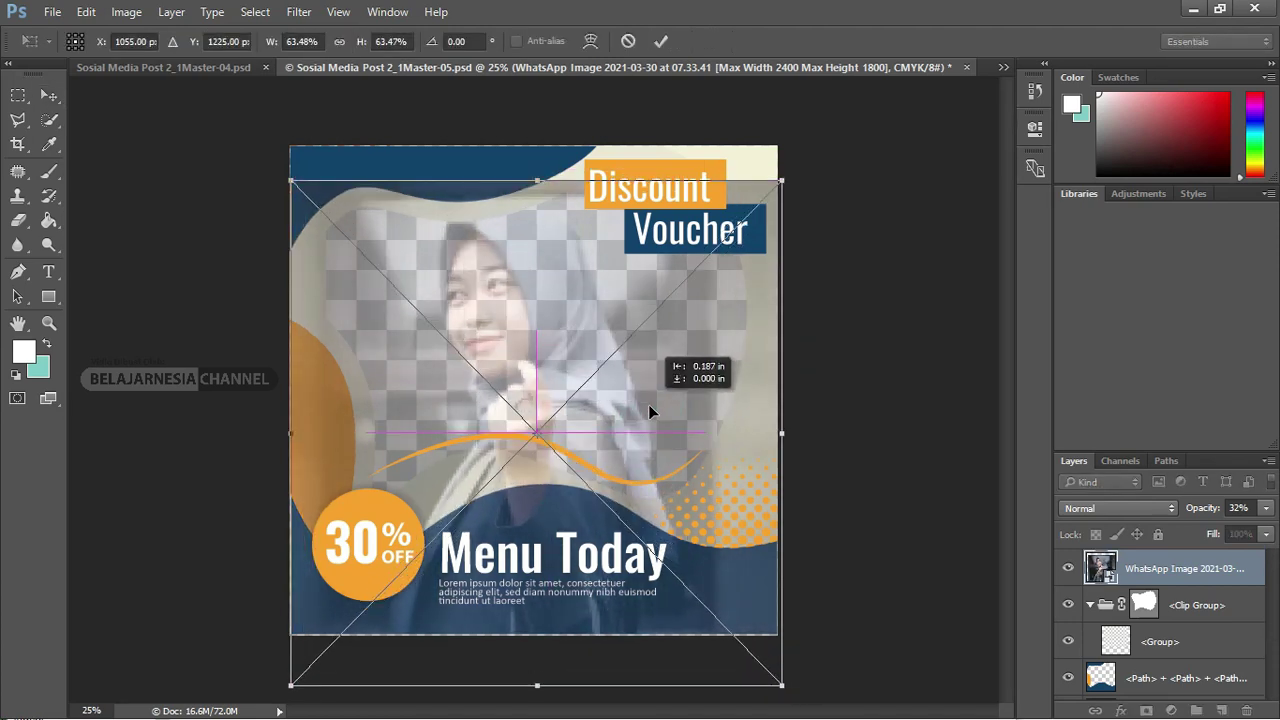
pyautogui.press('Return')
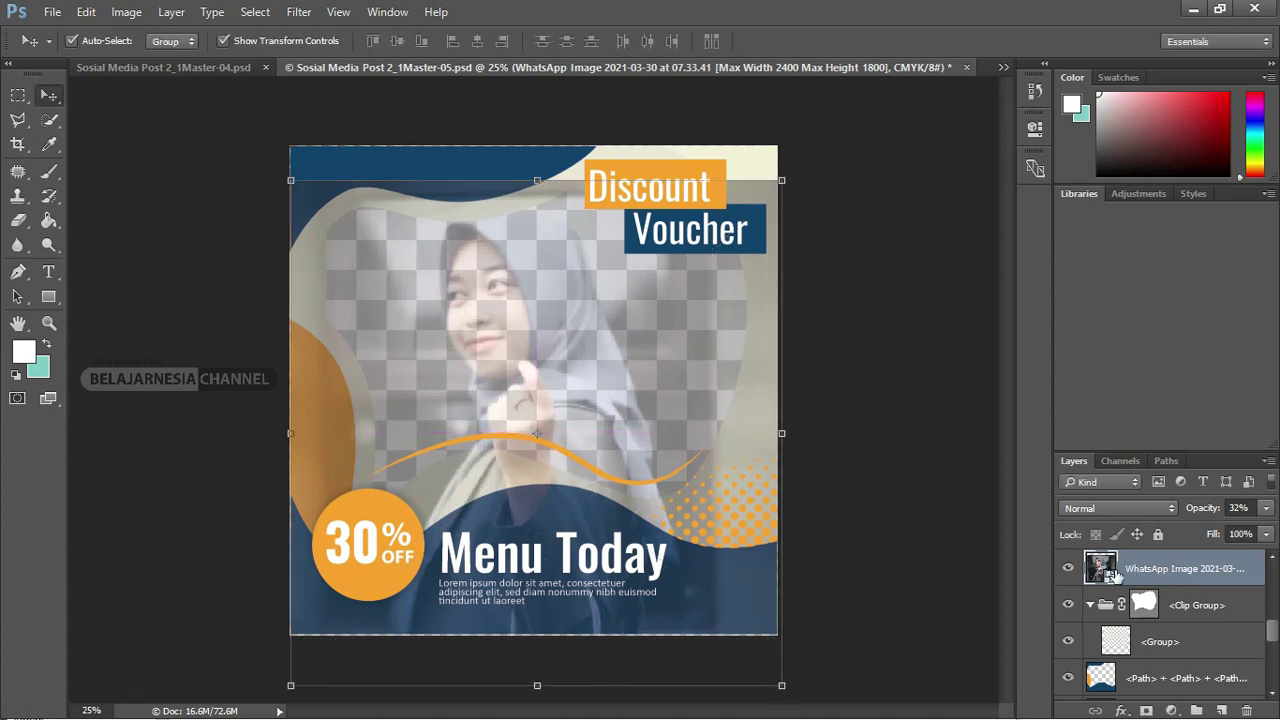
pyautogui.click(1068, 569)
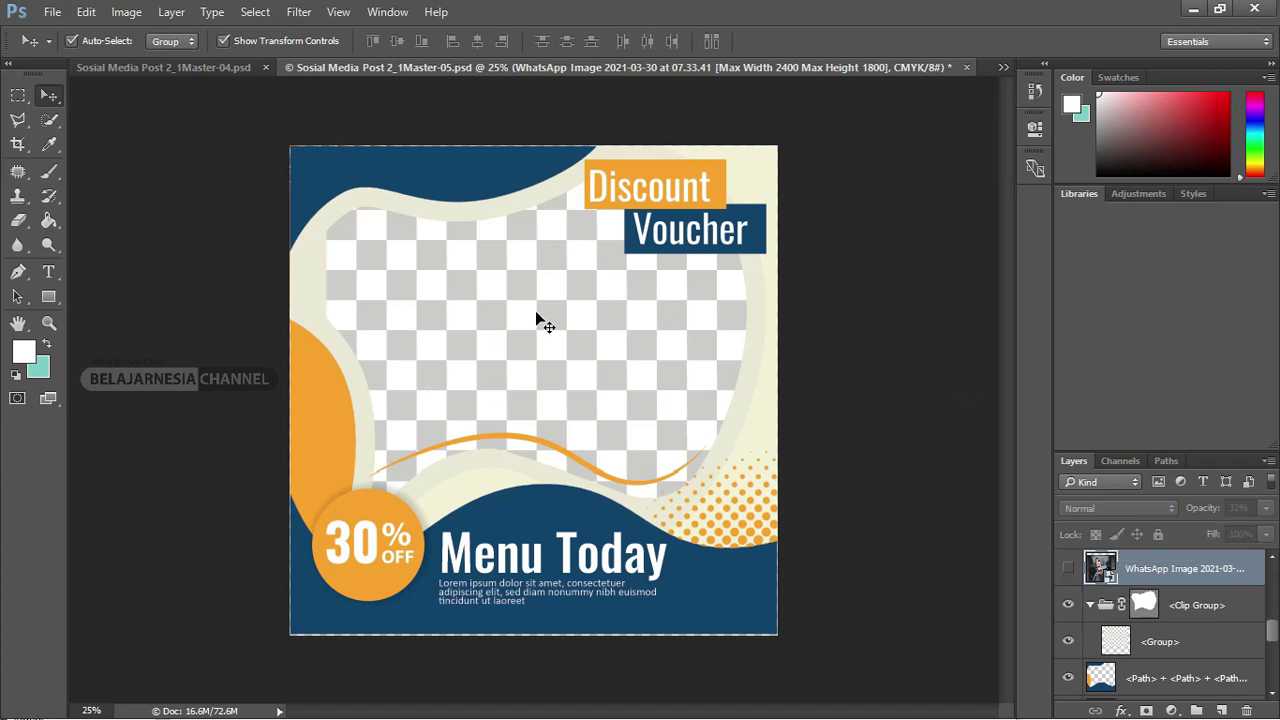
# - Load the Clip Group mask's wavy frame shape as an active selection
pyautogui.press('Delete')
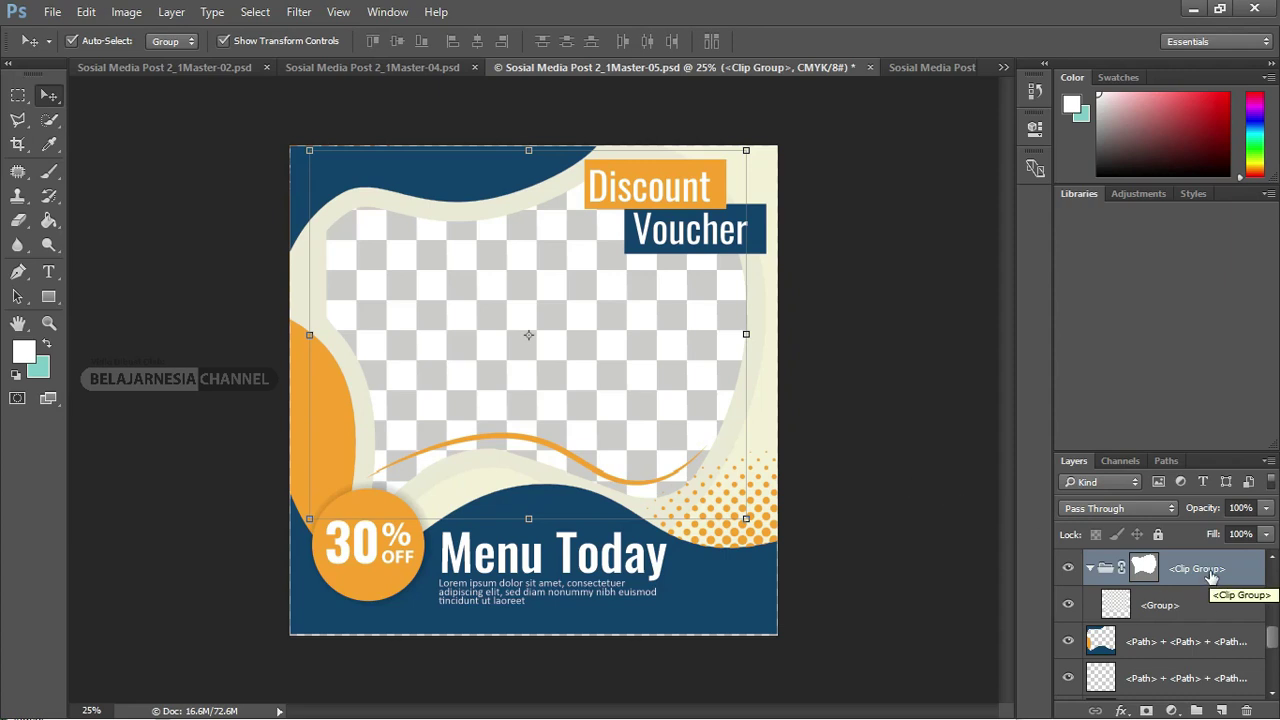
pyautogui.press('ctrl')
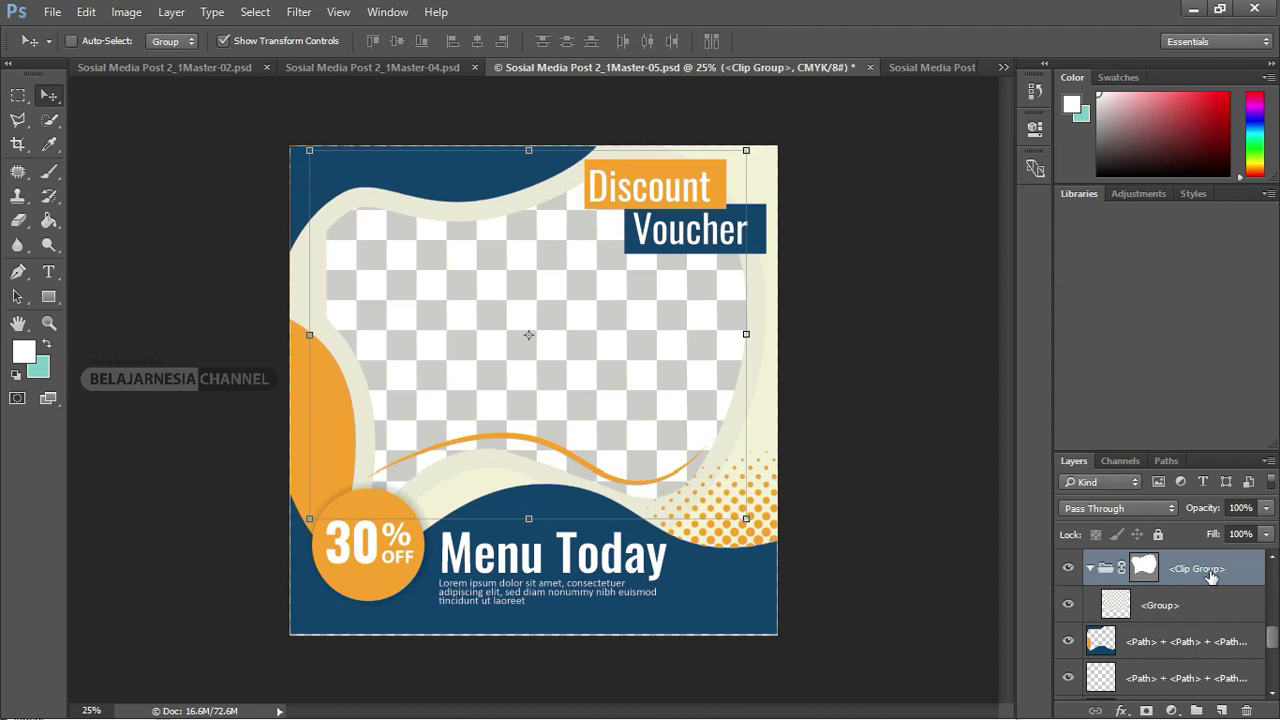
pyautogui.keyDown('ctrl'); pyautogui.click(1211, 573); pyautogui.keyUp('ctrl')
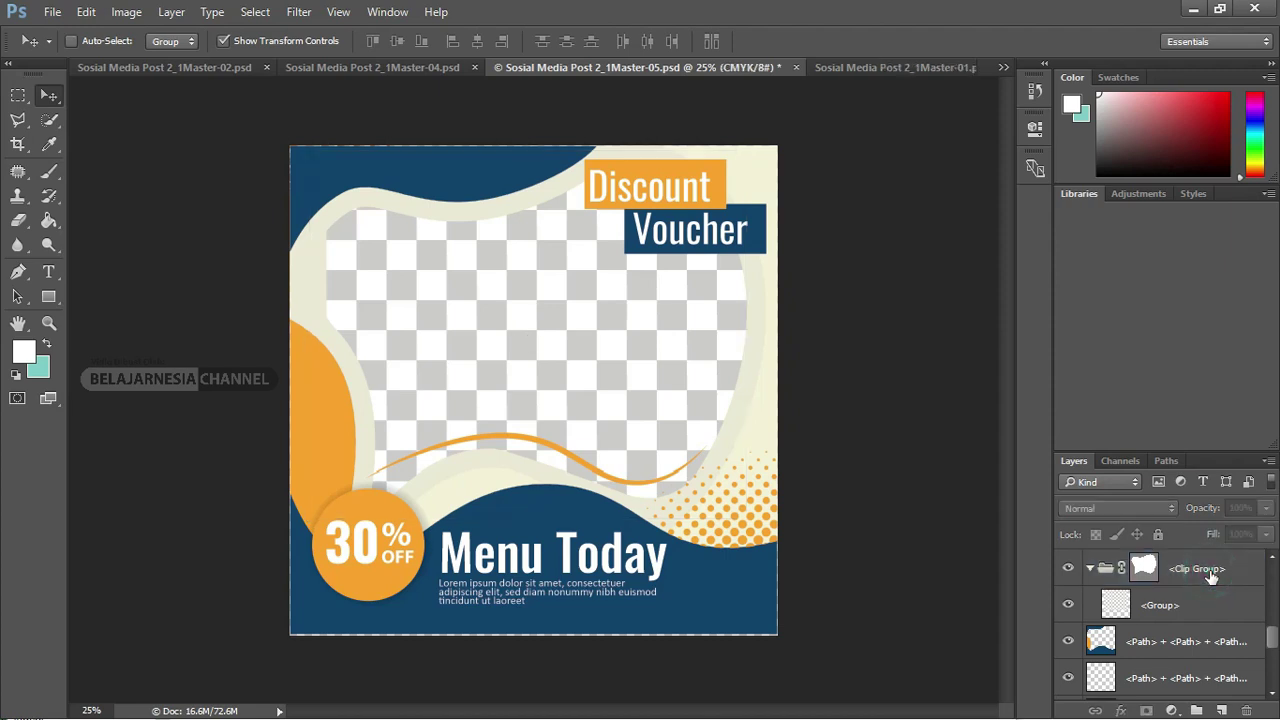
pyautogui.keyDown('ctrl'); pyautogui.click(1133, 601); pyautogui.keyUp('ctrl')
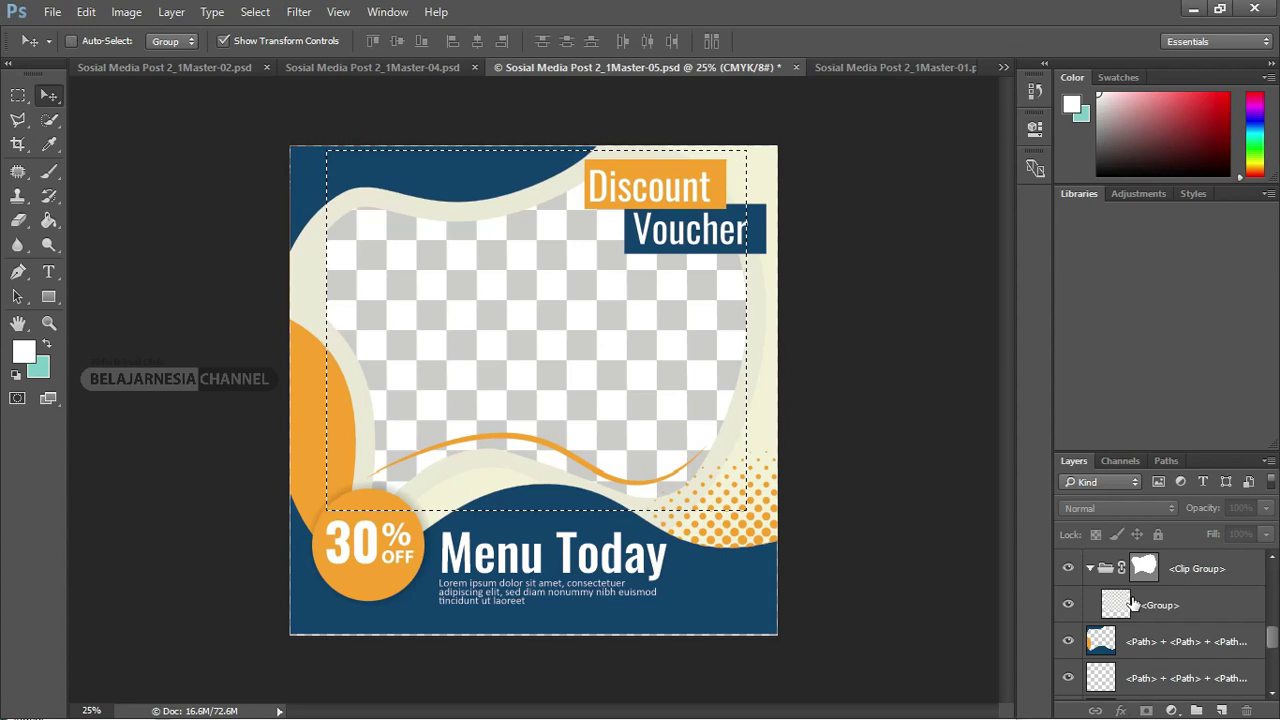
pyautogui.keyDown('ctrl'); pyautogui.click(1145, 569); pyautogui.keyUp('ctrl')
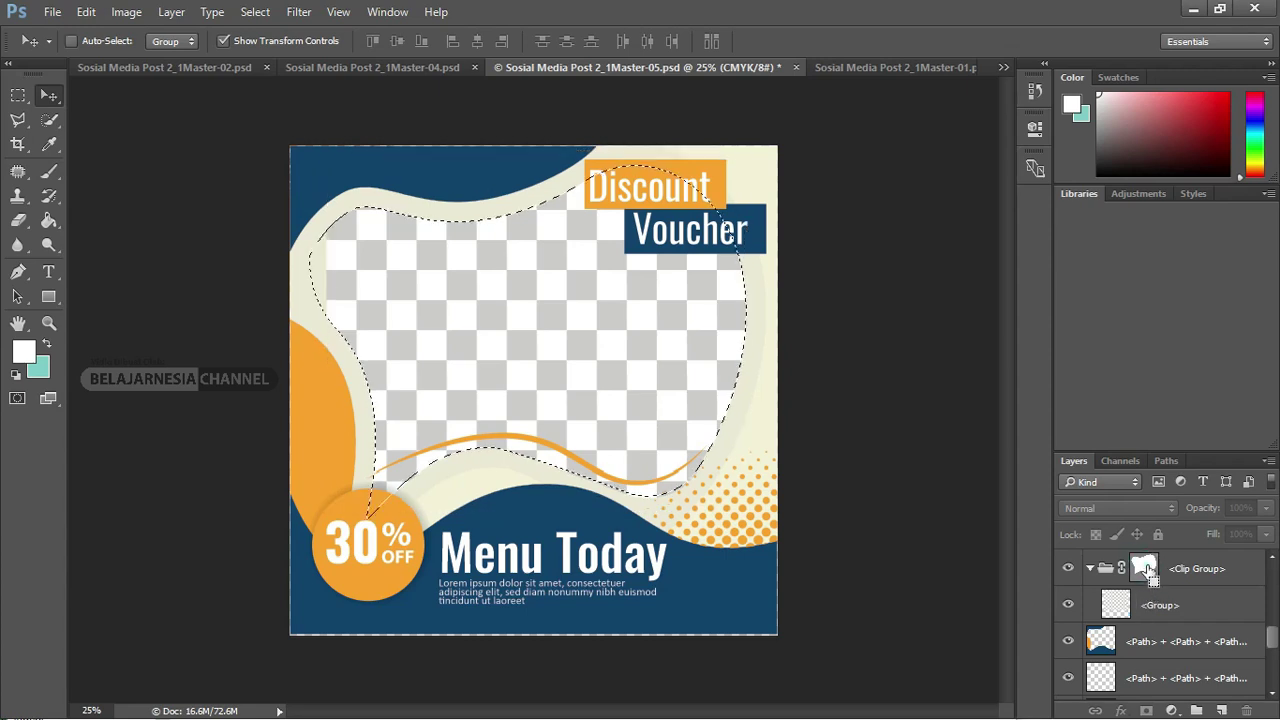
pyautogui.hotkey('ctrl', 'd')
pyautogui.moveTo(1183, 568); pyautogui.dragTo(1137, 570)
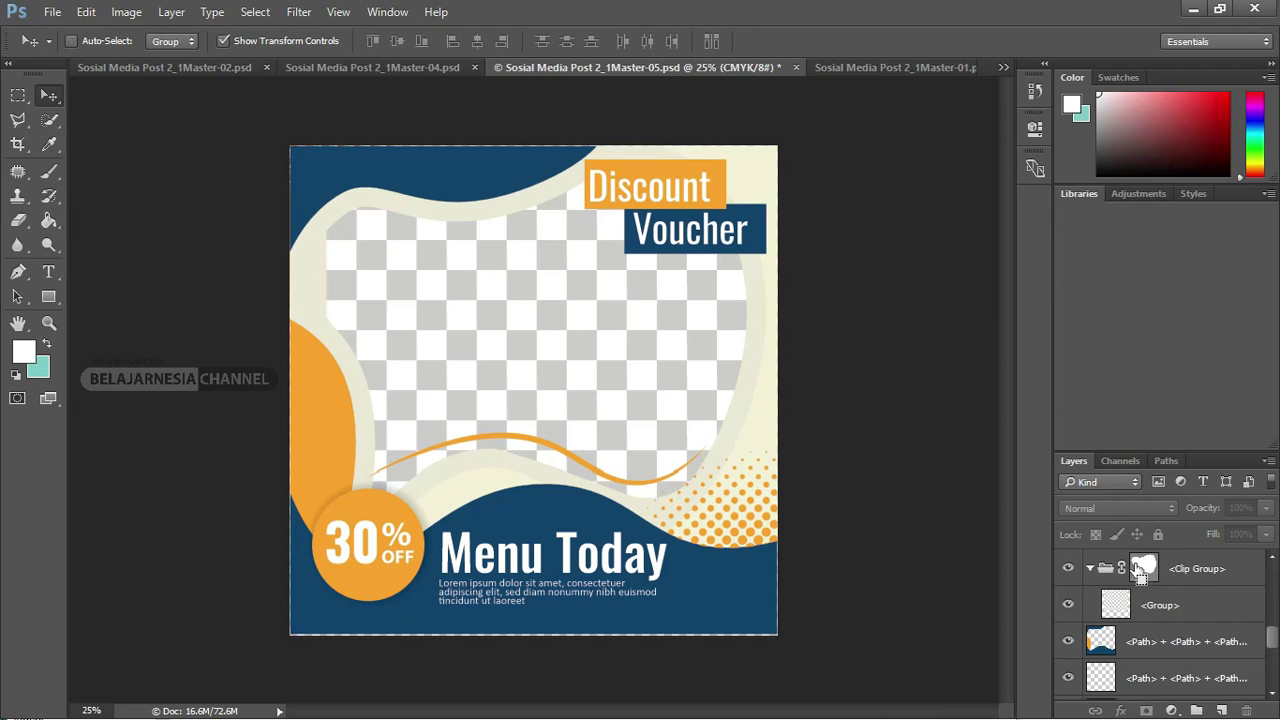
pyautogui.keyDown('ctrl'); pyautogui.click(1140, 570); pyautogui.keyUp('ctrl')
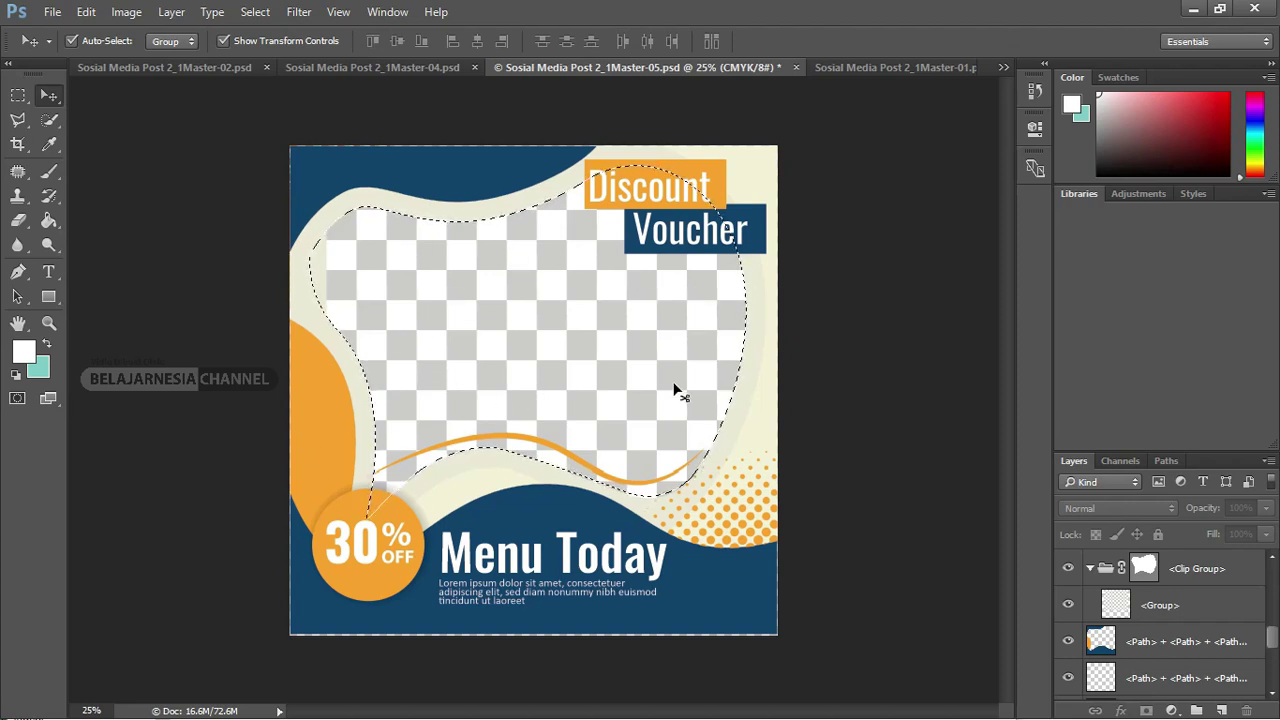
pyautogui.scroll(2, 1113, 597)
# - Show the WhatsApp photo at 100% opacity and add a layer mask from the wavy selection
pyautogui.click(1068, 604)
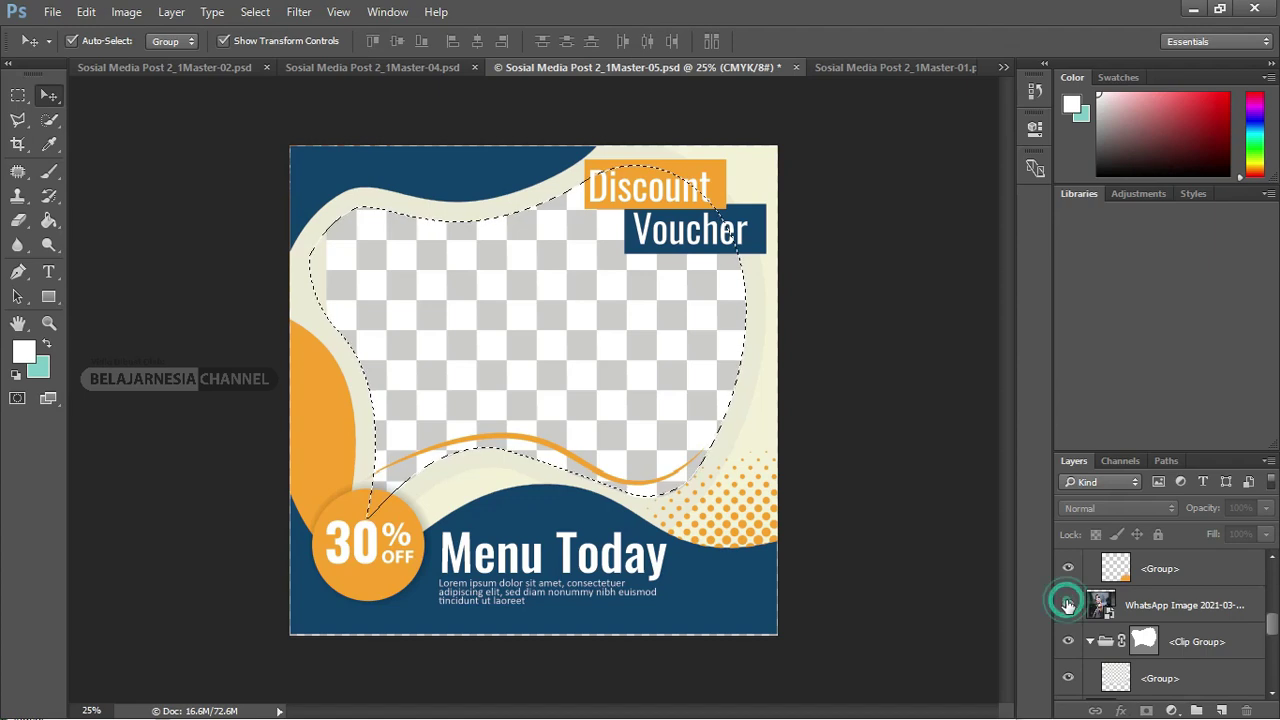
pyautogui.scroll(2, 1229, 615)
pyautogui.scroll(-2, 1229, 615)
pyautogui.click(1180, 605)
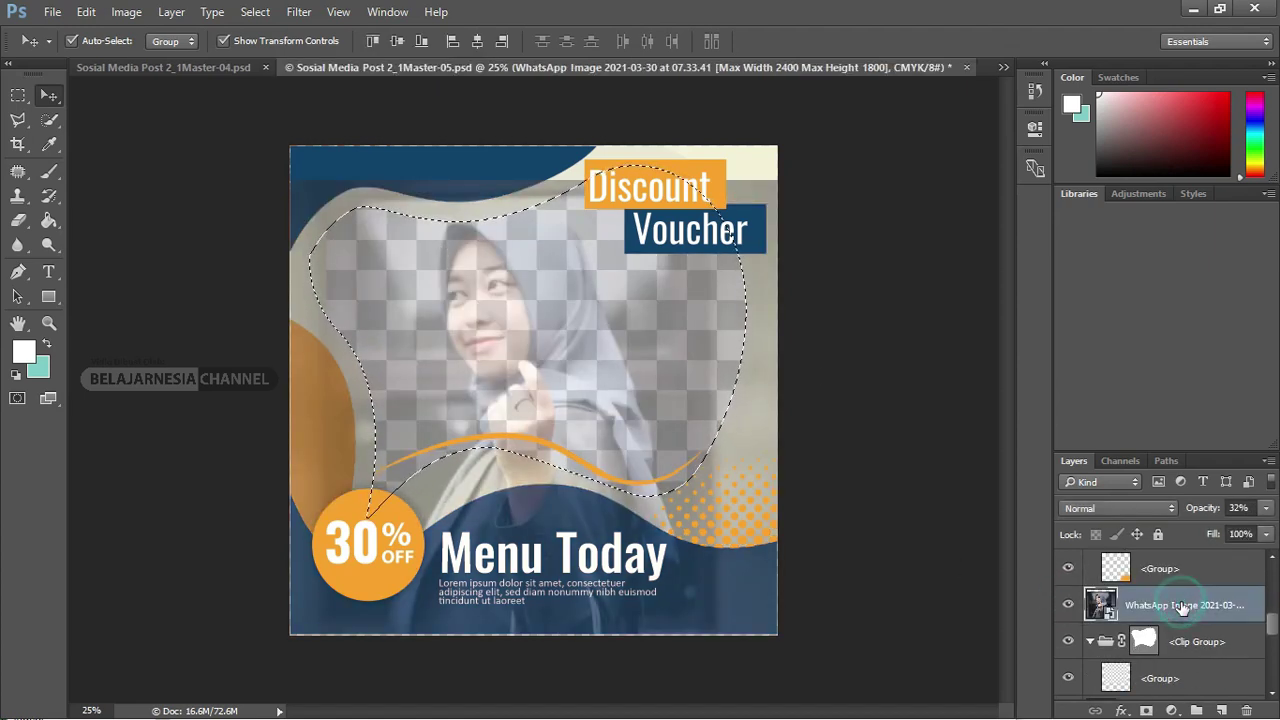
pyautogui.click(1264, 508)
pyautogui.moveTo(1206, 529); pyautogui.dragTo(1278, 531)
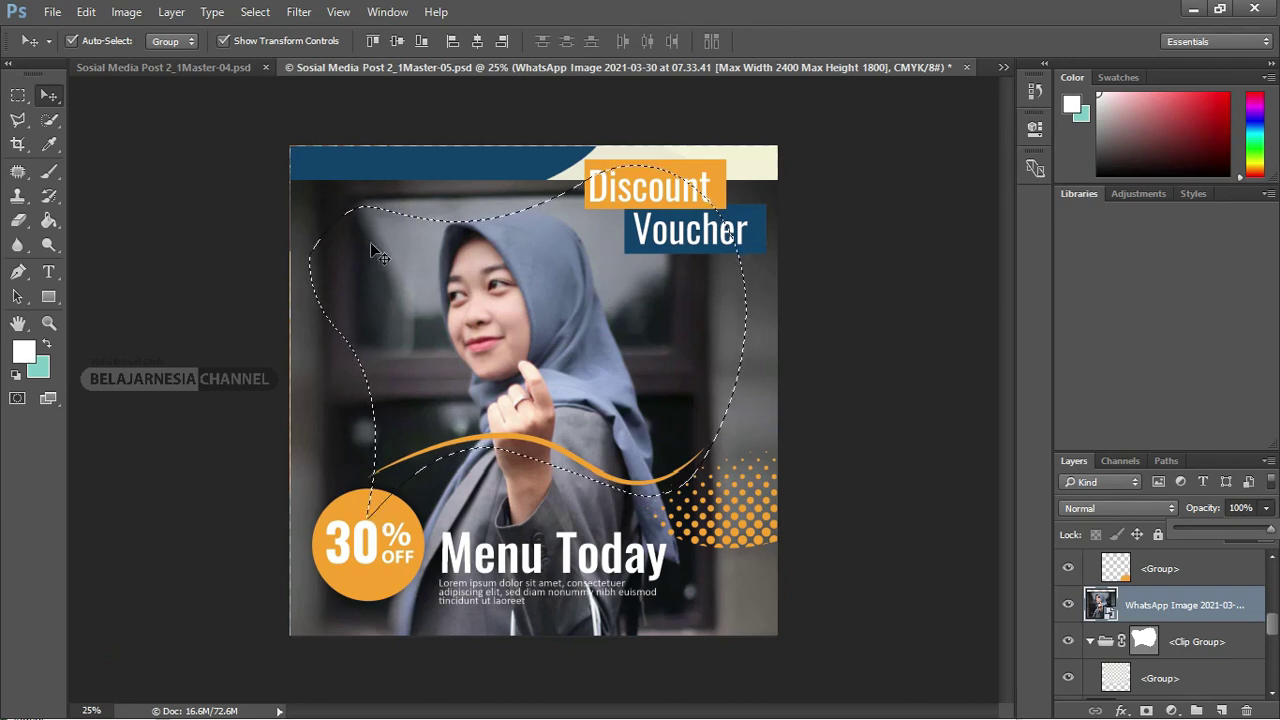
pyautogui.click(1147, 711)
pyautogui.click(911, 338)
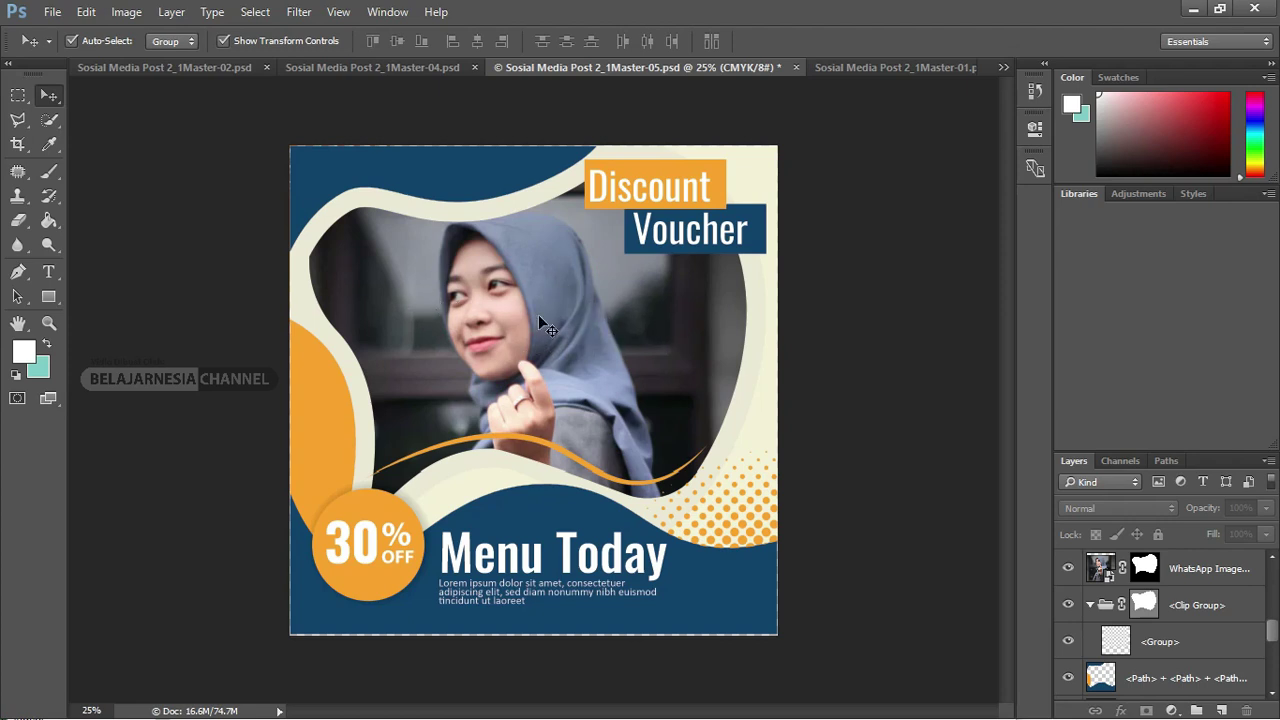
# - Revert an accidental frame move via History, back to the state right after masking
pyautogui.moveTo(632, 290); pyautogui.dragTo(400, 335)
pyautogui.moveTo(634, 317)
pyautogui.mouseDown()
pyautogui.moveTo(748, 513)
pyautogui.moveTo(740, 455)
pyautogui.mouseUp()
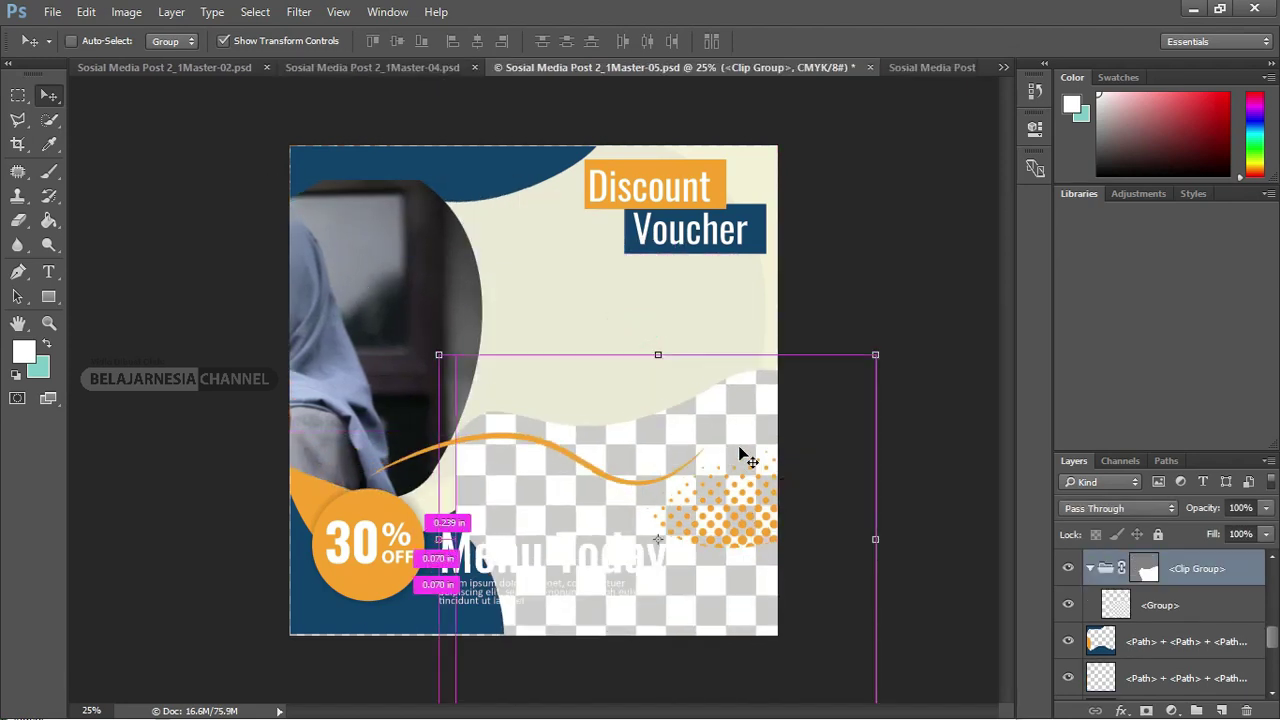
pyautogui.hotkey('ctrl', 'z')
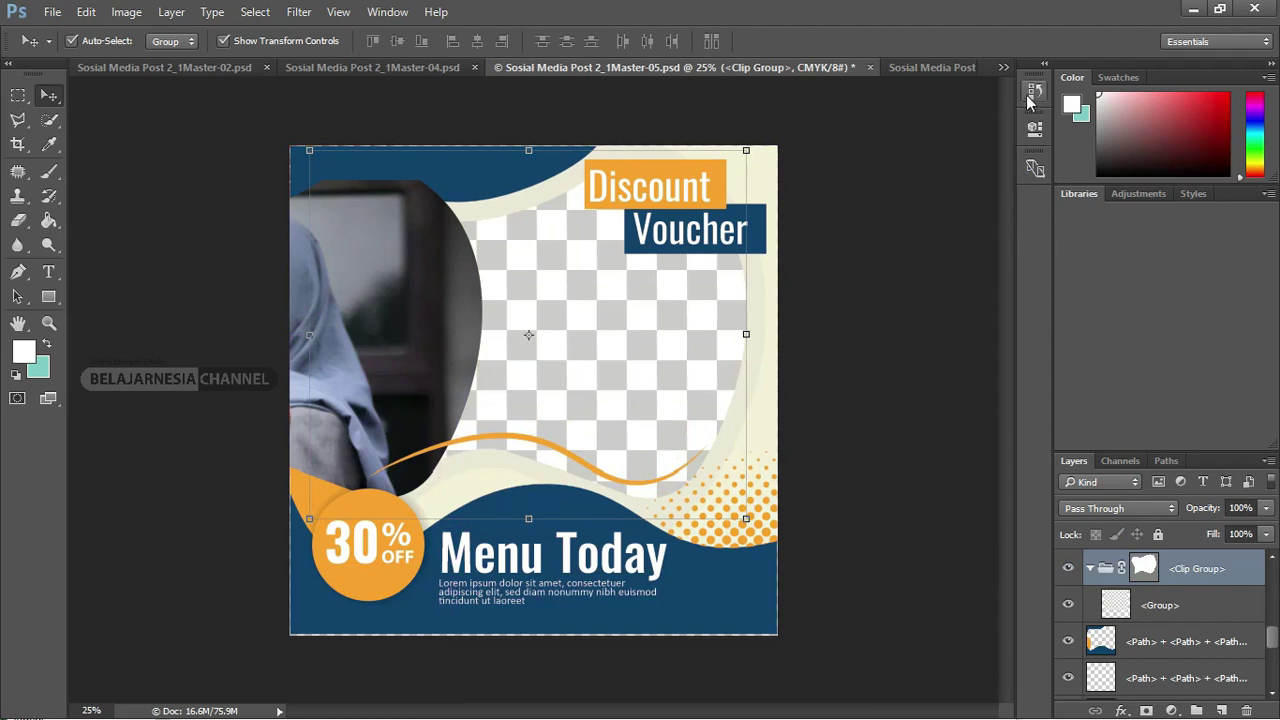
pyautogui.click(1035, 90)
pyautogui.click(946, 132)
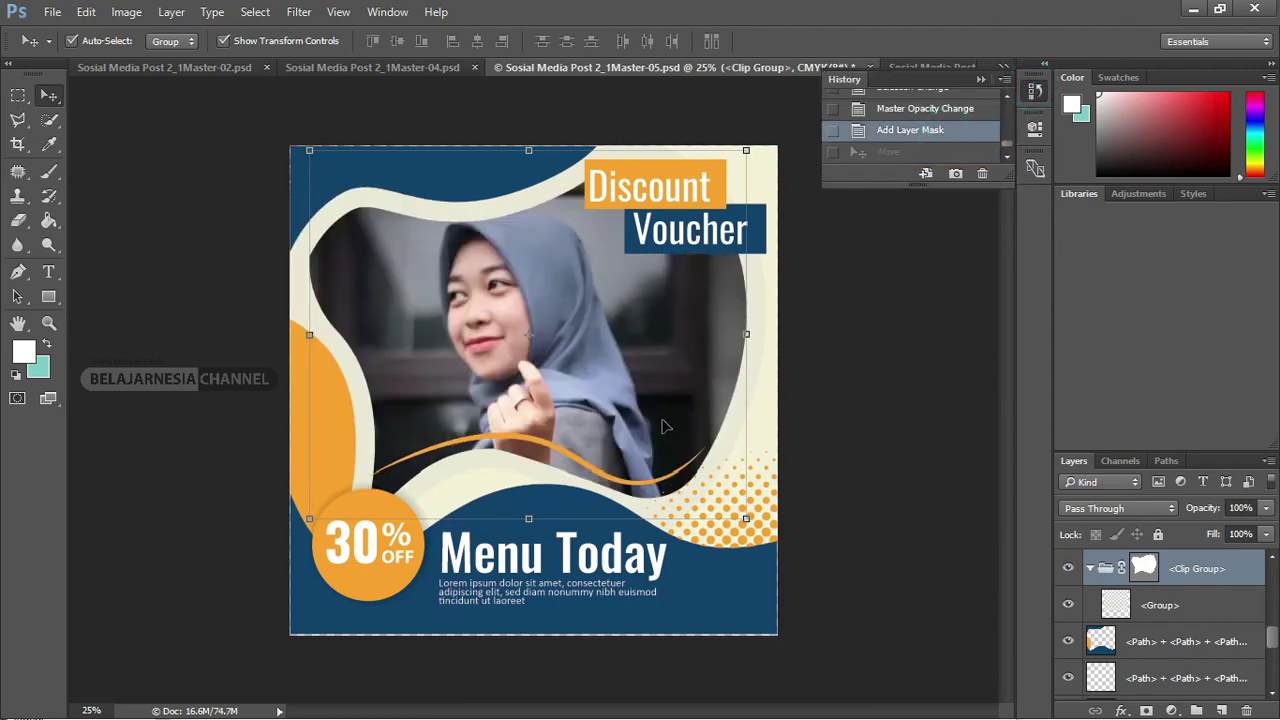
pyautogui.click(851, 362)
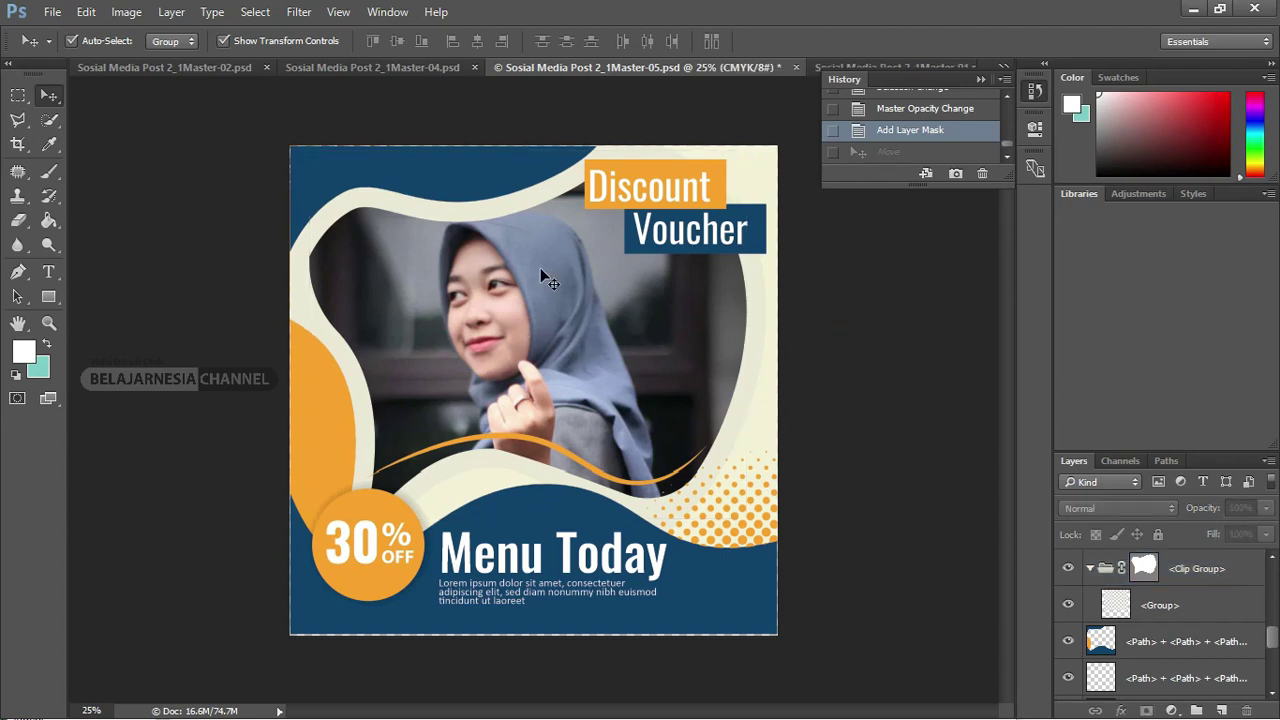
# - Undo the accidental cream layer move and scroll the Layers panel up to Discount Voucher
pyautogui.click(607, 178)
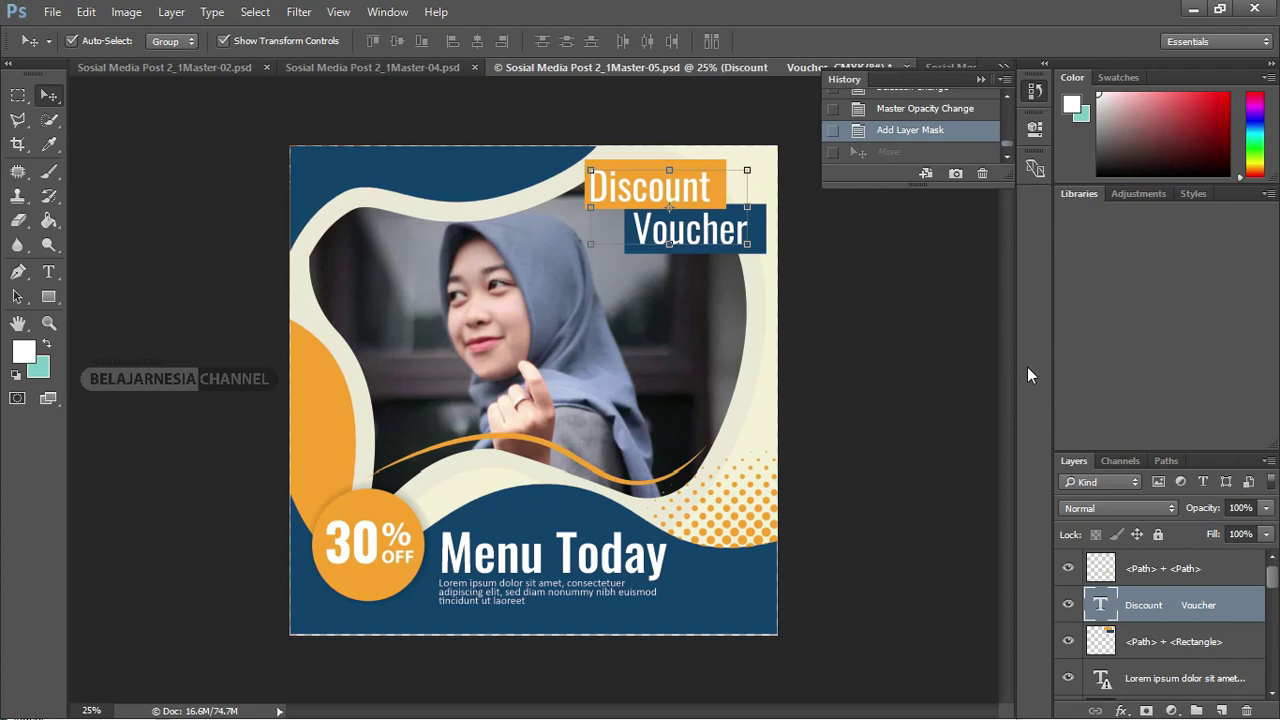
pyautogui.moveTo(563, 537); pyautogui.dragTo(560, 562)
pyautogui.hotkey('ctrl', 'z')
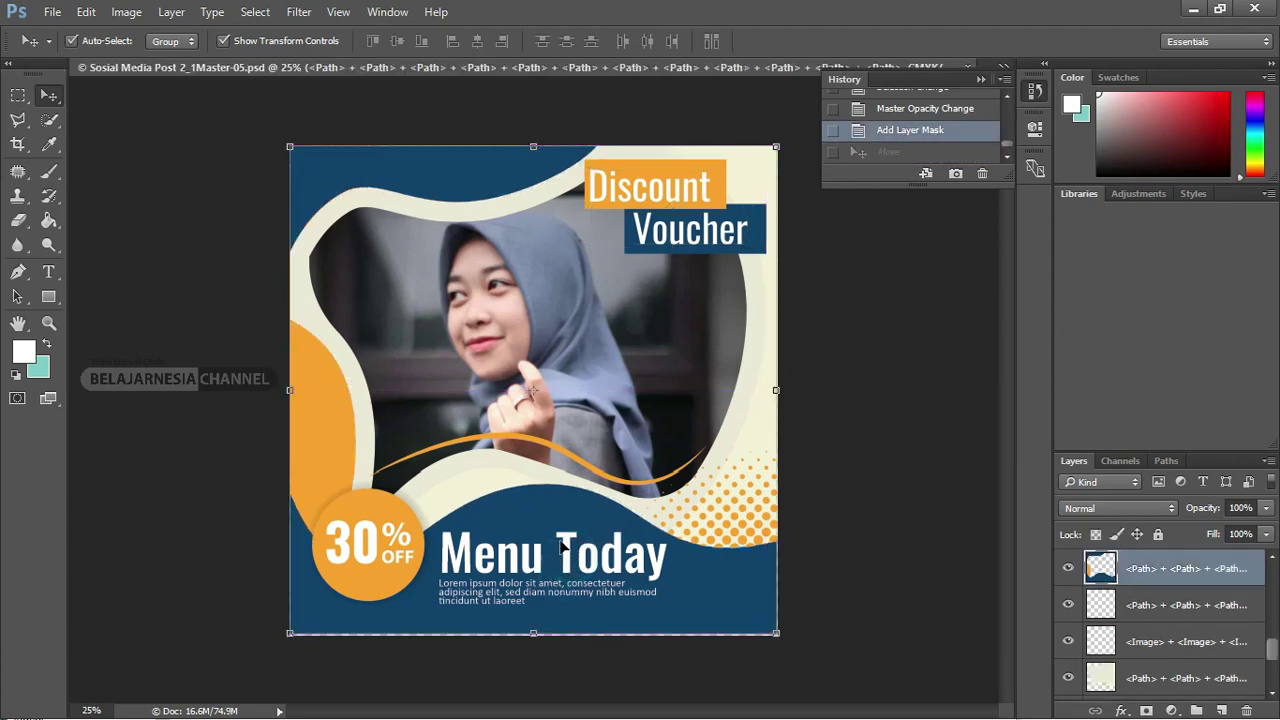
pyautogui.scroll(3, 1098, 632)
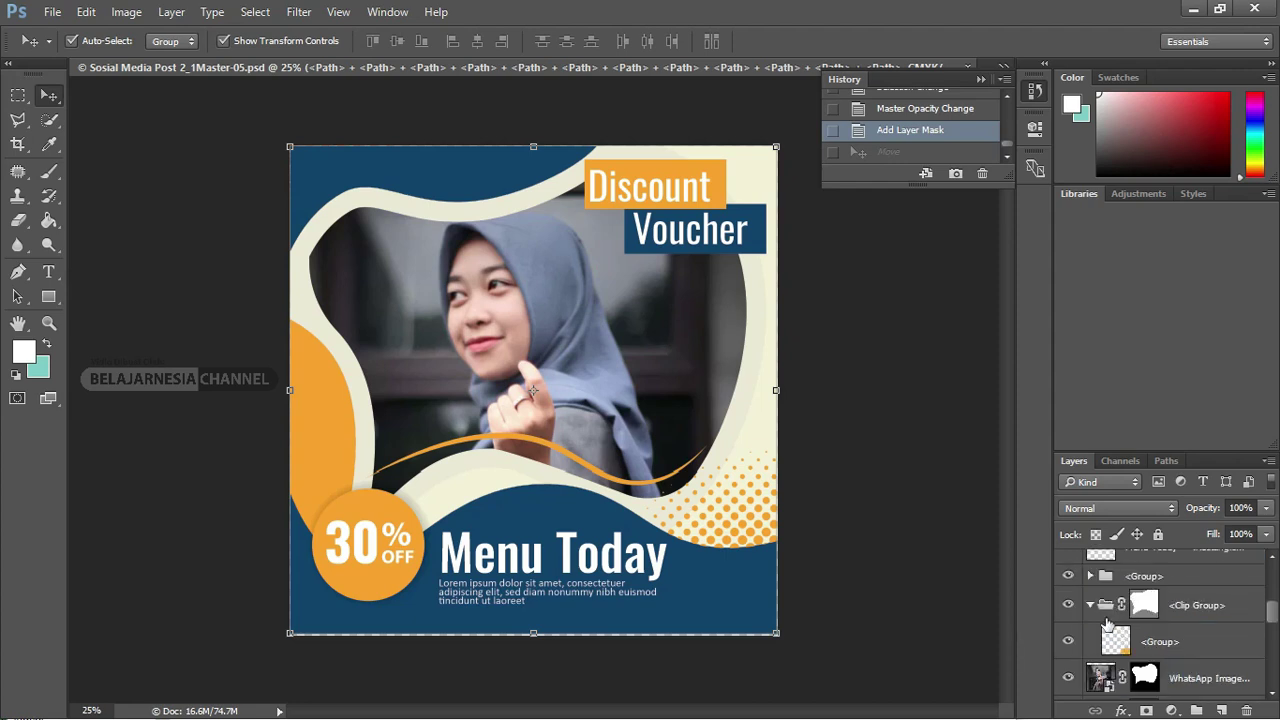
pyautogui.scroll(3, 1108, 623)
pyautogui.scroll(3, 1112, 621)
pyautogui.scroll(1, 1118, 618)
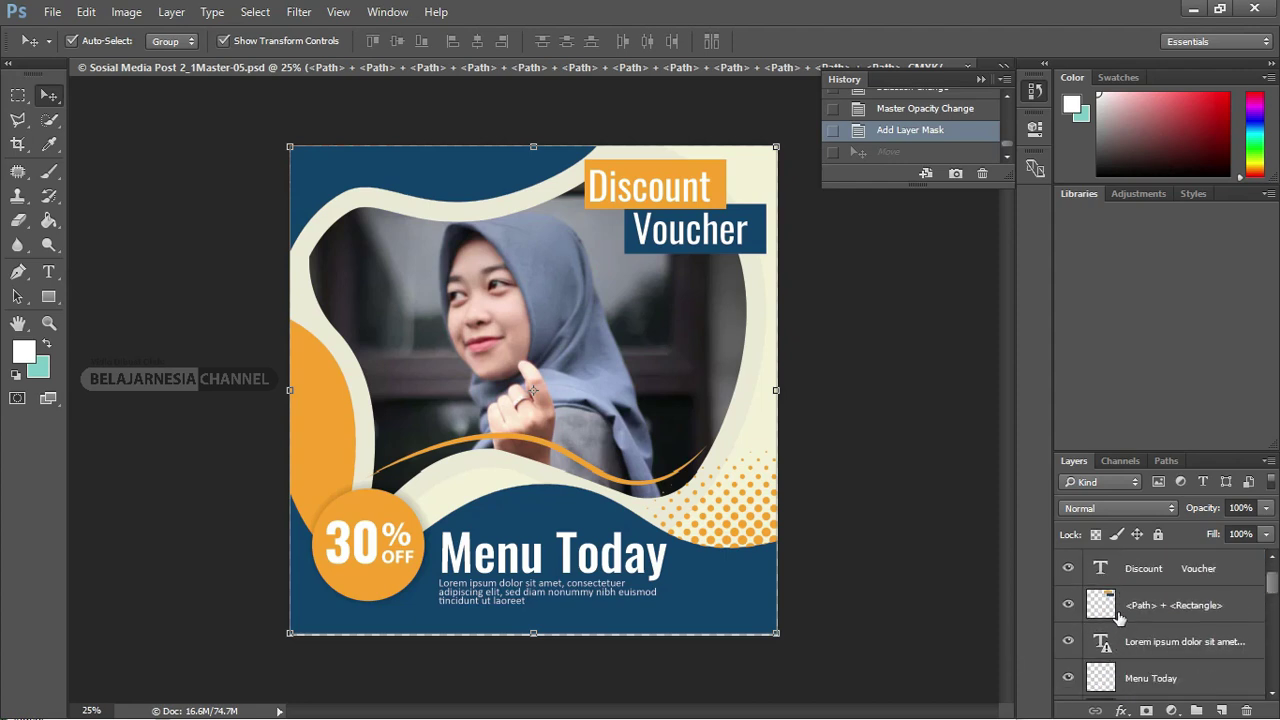
# - Edit the Discount Voucher title text briefly and commit it unchanged
pyautogui.doubleClick(1100, 570)
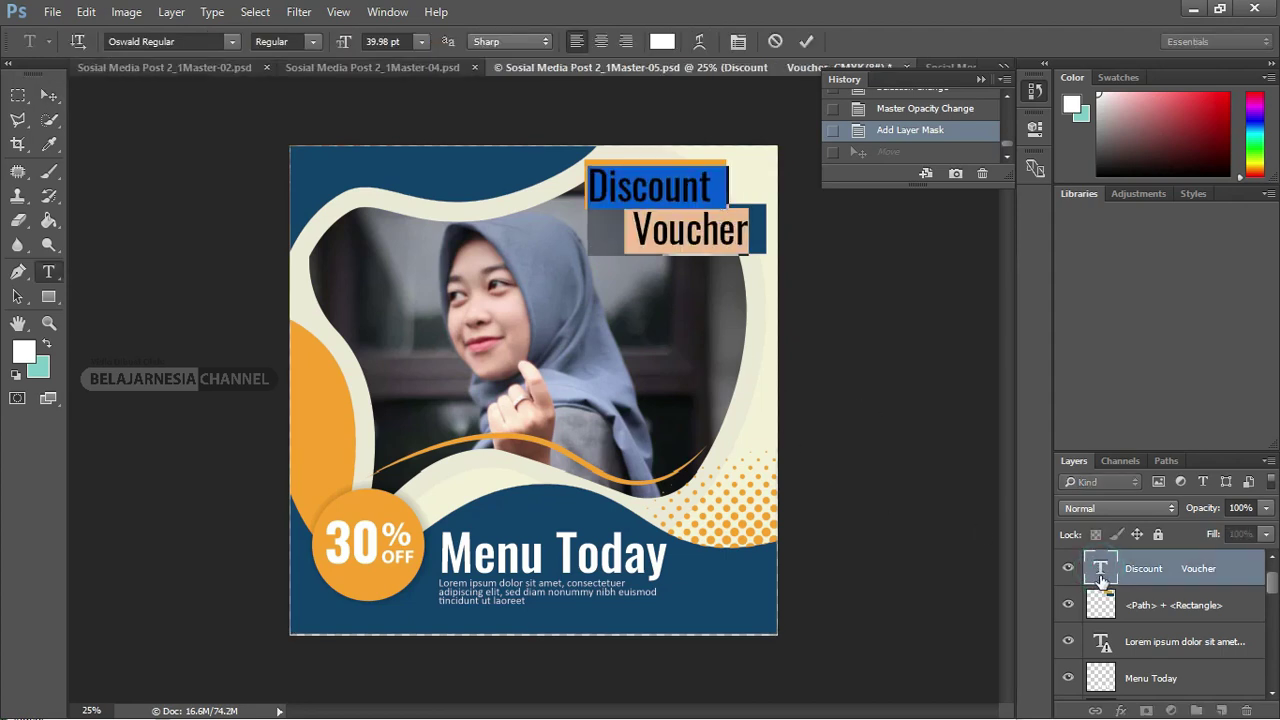
pyautogui.click(680, 226)
pyautogui.doubleClick(665, 192)
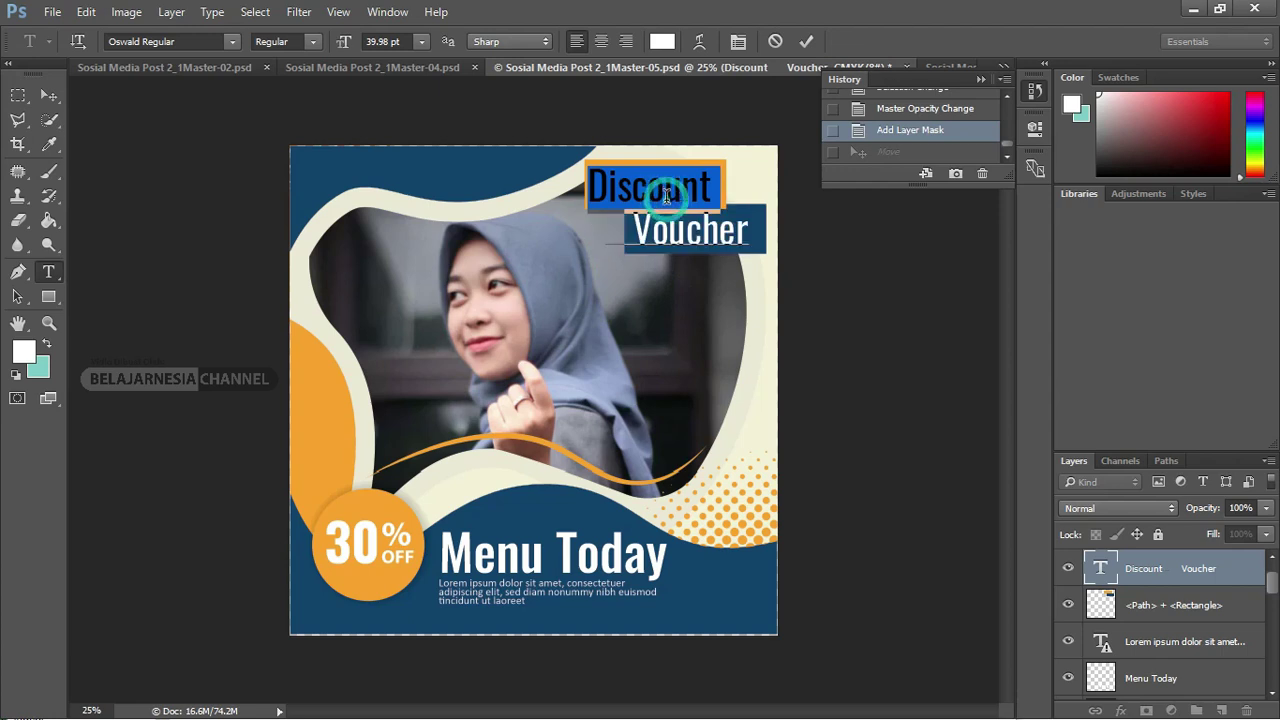
pyautogui.click(678, 237)
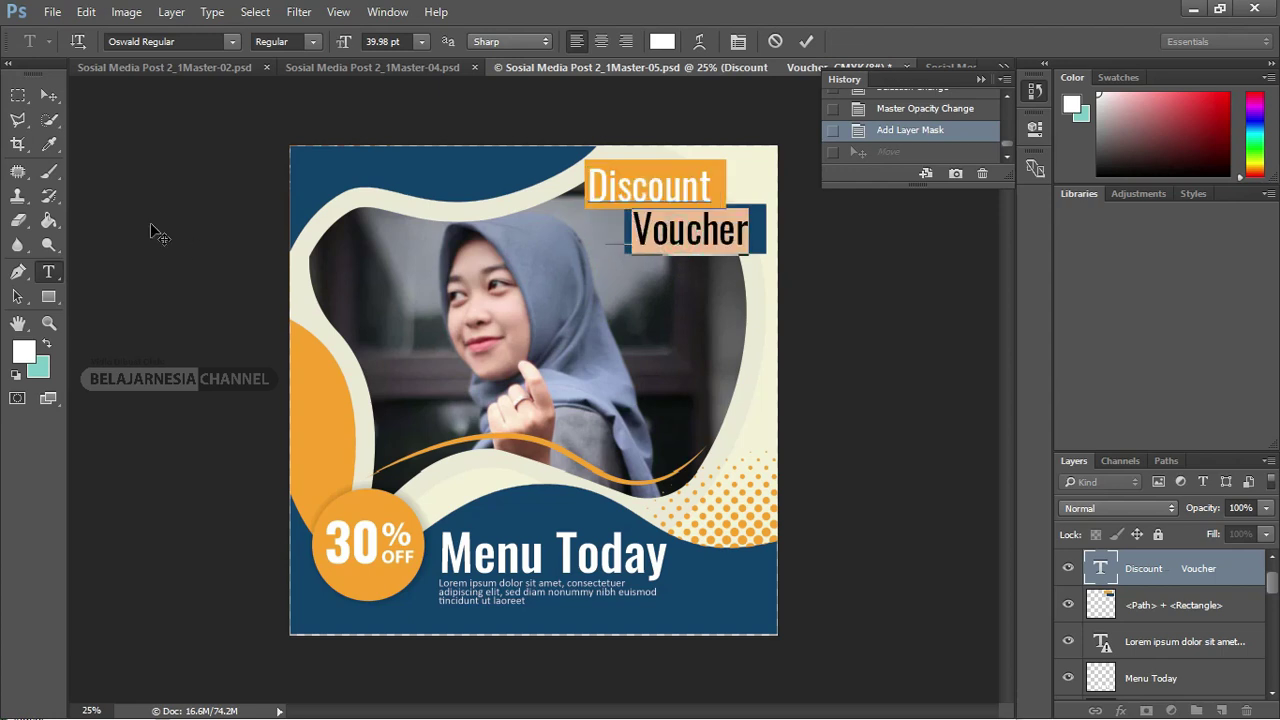
pyautogui.click(45, 97)
# - Check the Menu Today layer's style, then hide the Menu Today headline
pyautogui.click(528, 556)
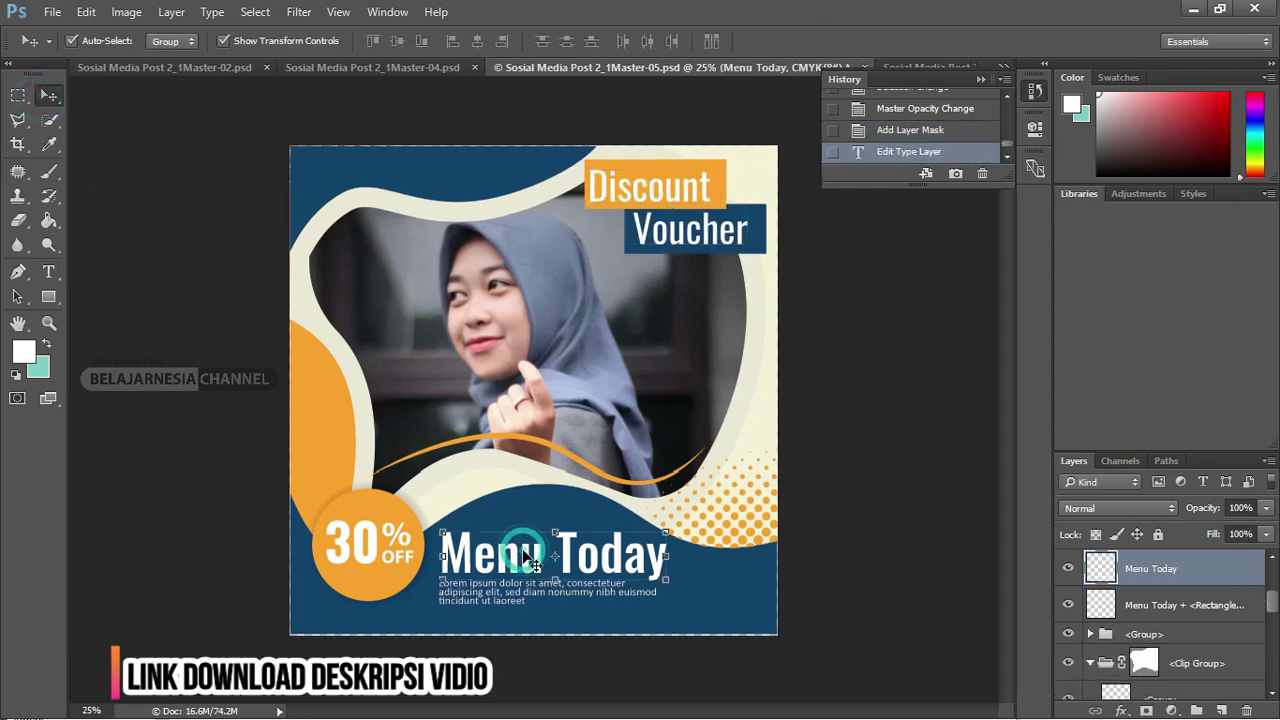
pyautogui.doubleClick(1103, 563)
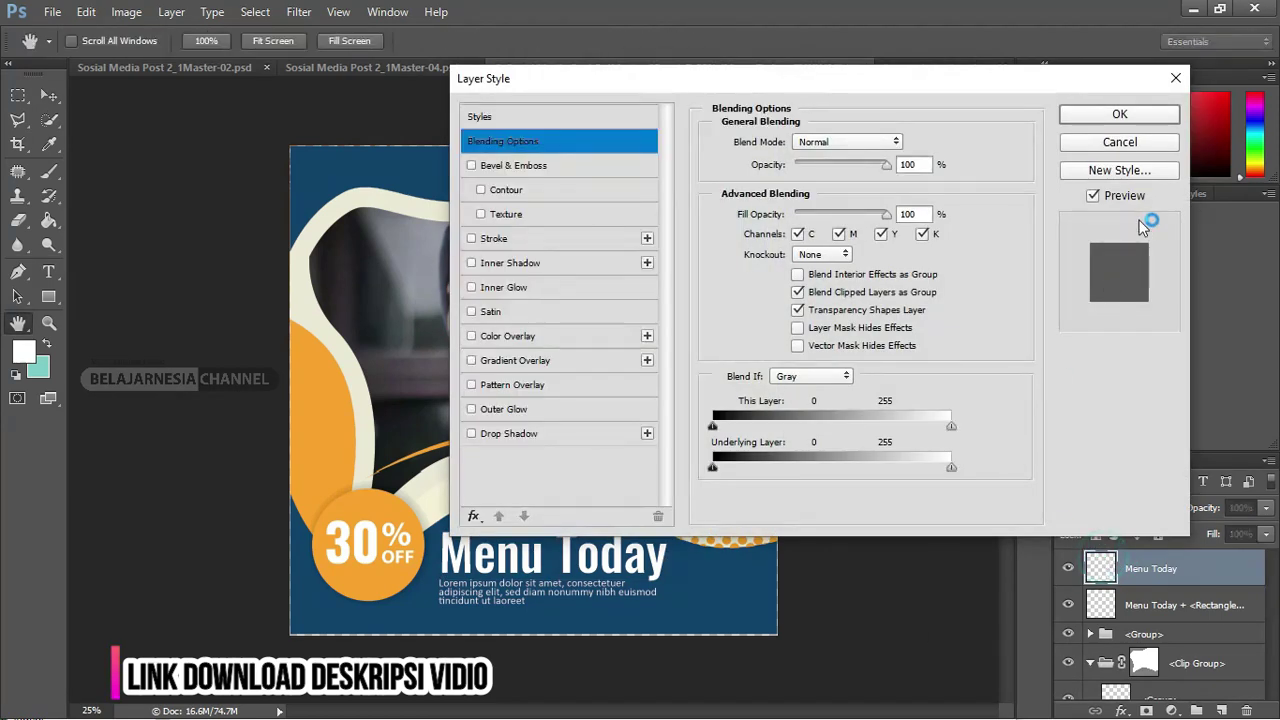
pyautogui.click(1105, 143)
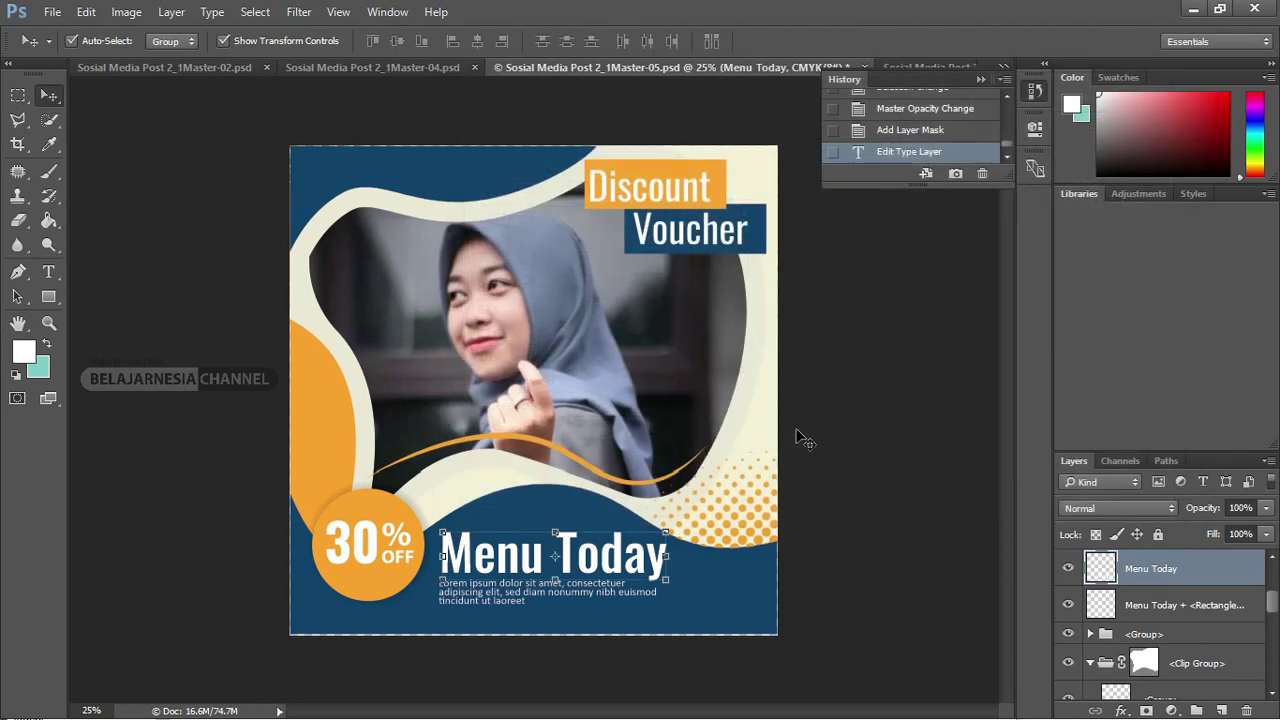
pyautogui.click(1068, 570)
pyautogui.click(1068, 569)
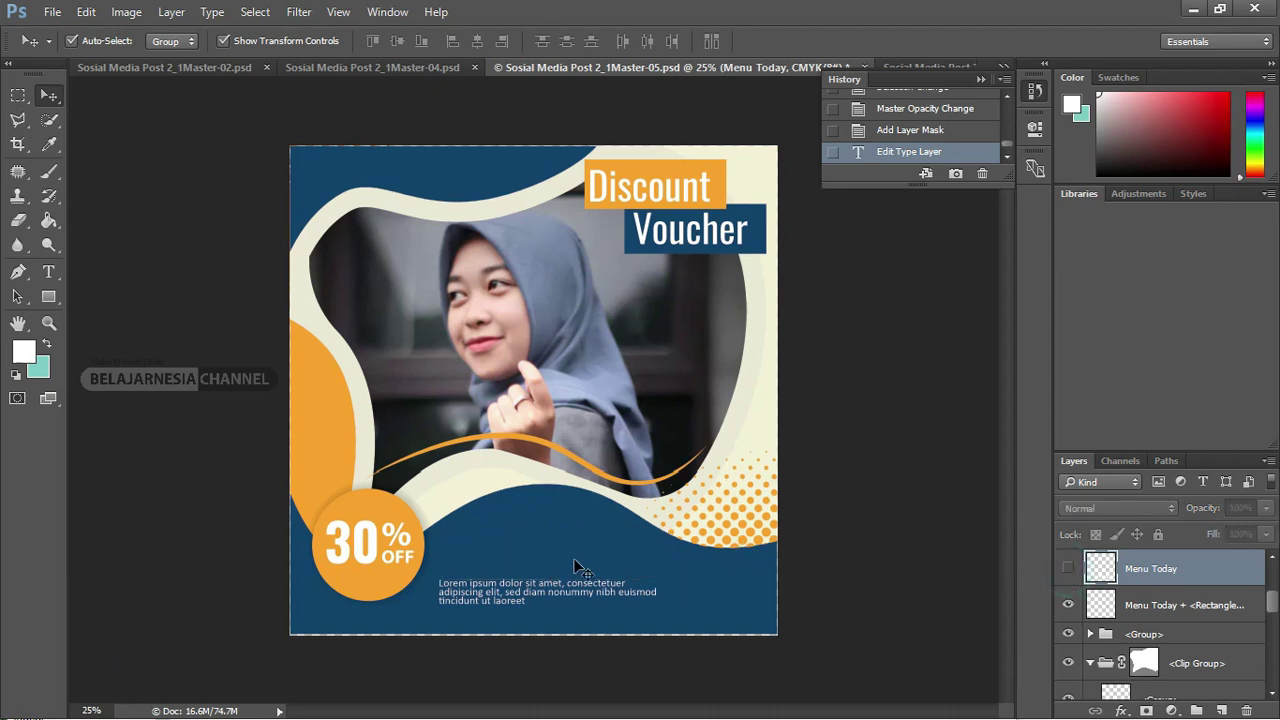
# - Add large white 'adsad' text below the photo, enlarged about seven times, then view Master-02
pyautogui.press('t')
pyautogui.click(470, 565)
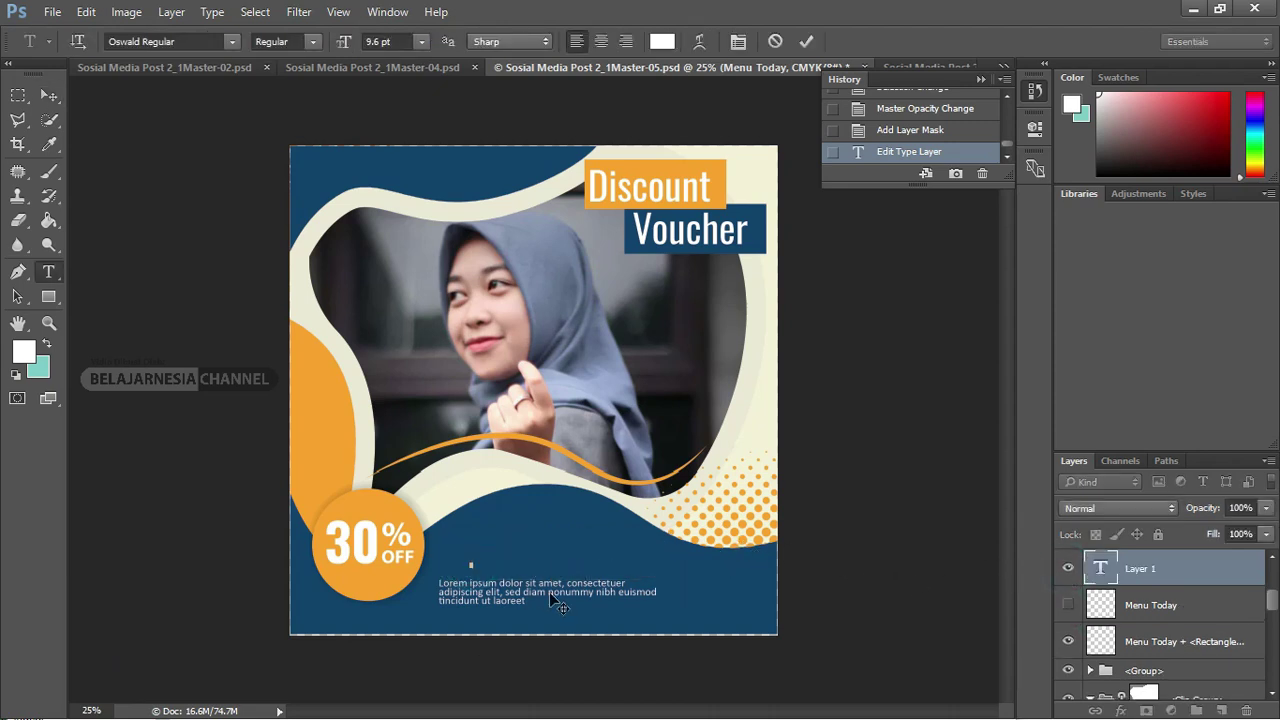
pyautogui.write('l')
pyautogui.click(48, 95)
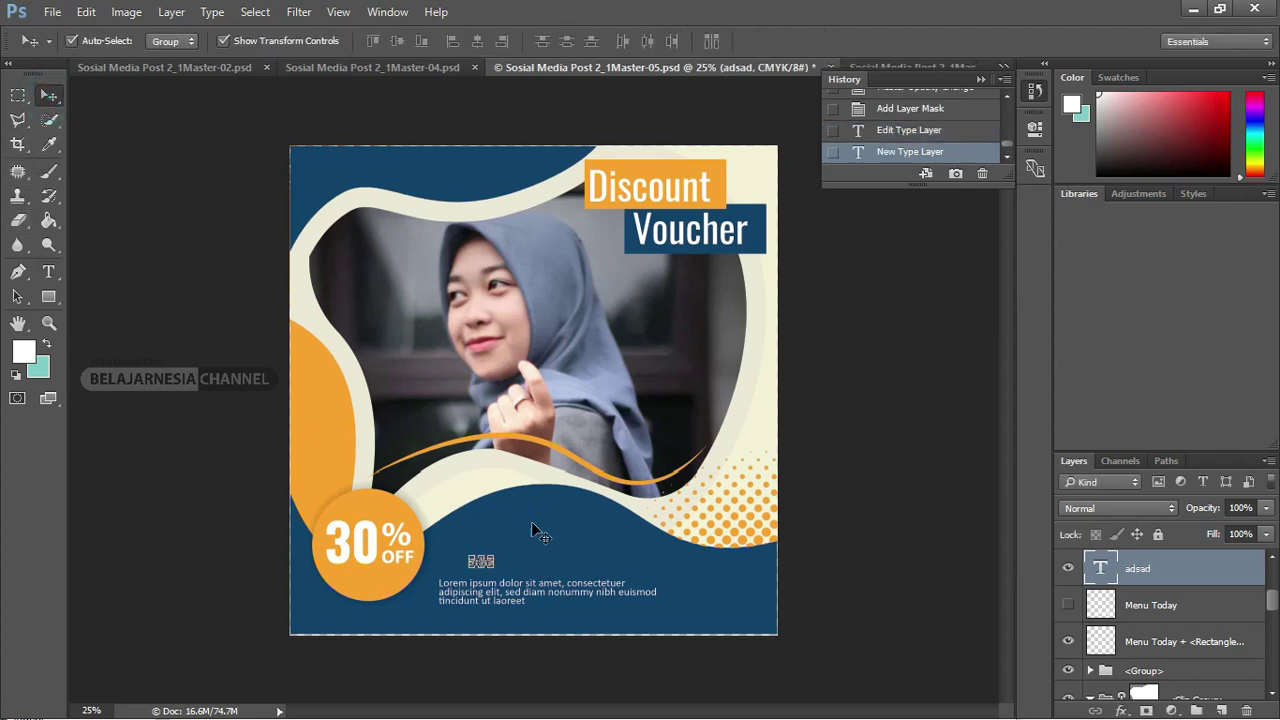
pyautogui.moveTo(496, 554); pyautogui.dragTo(613, 488)
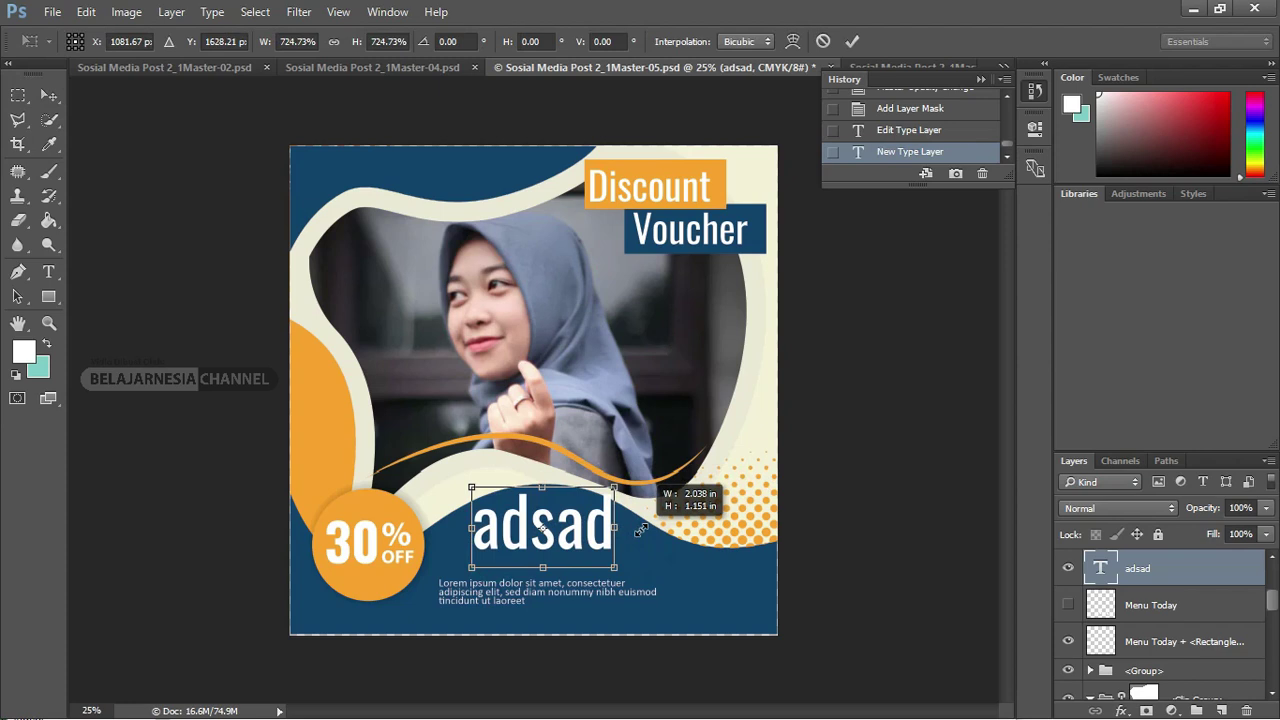
pyautogui.moveTo(588, 554); pyautogui.dragTo(590, 558)
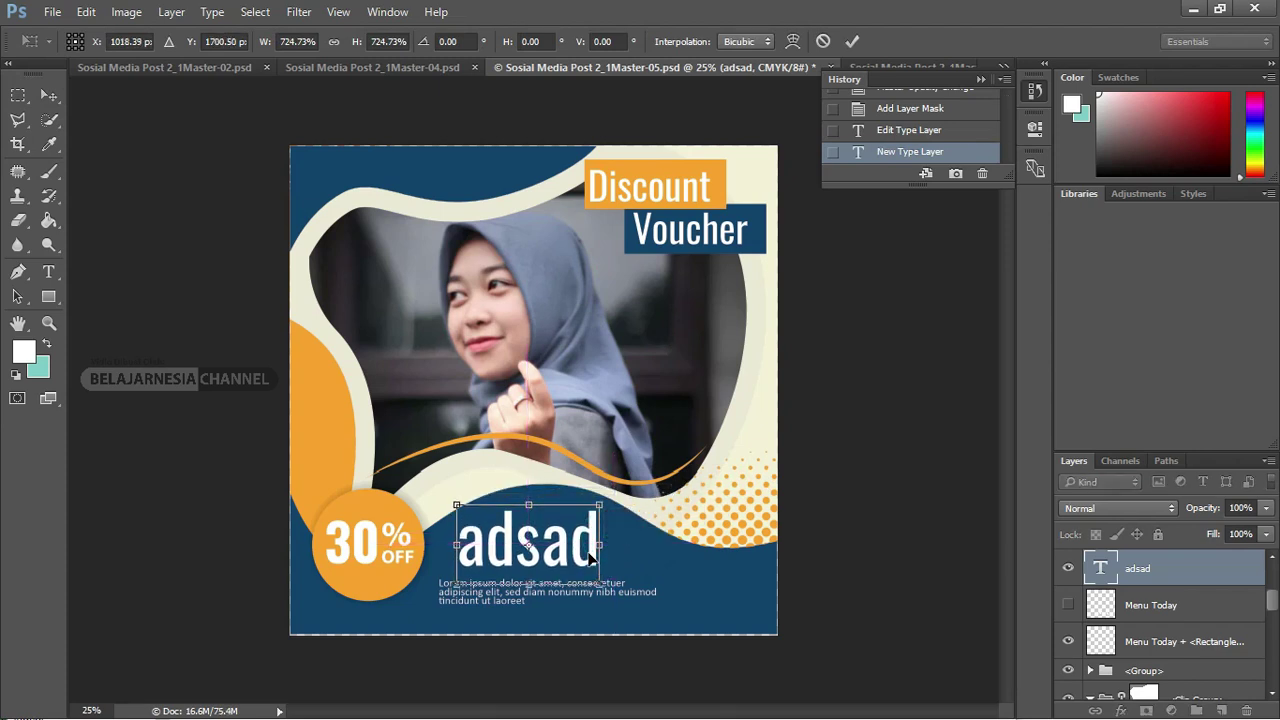
pyautogui.press('Return')
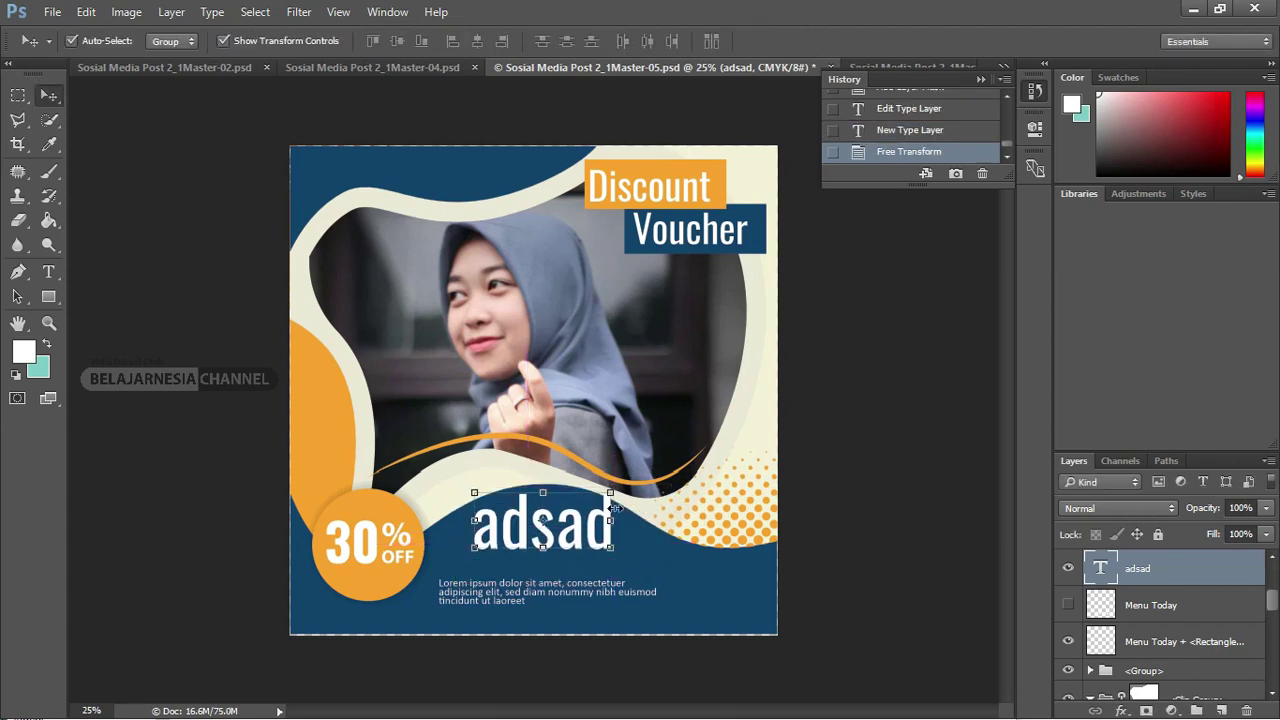
pyautogui.click(420, 66)
pyautogui.click(230, 67)
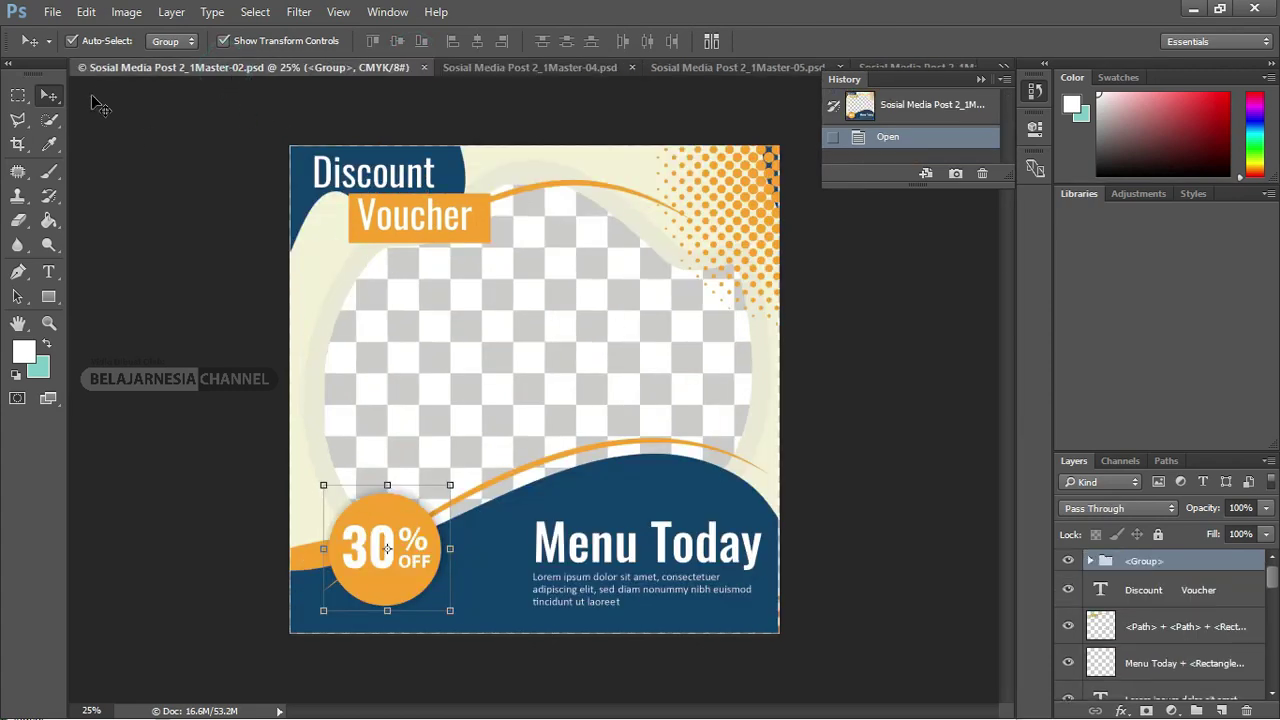
# - Switch to Master-01.psd from the tab overflow list and select its round photo frame
pyautogui.click(981, 79)
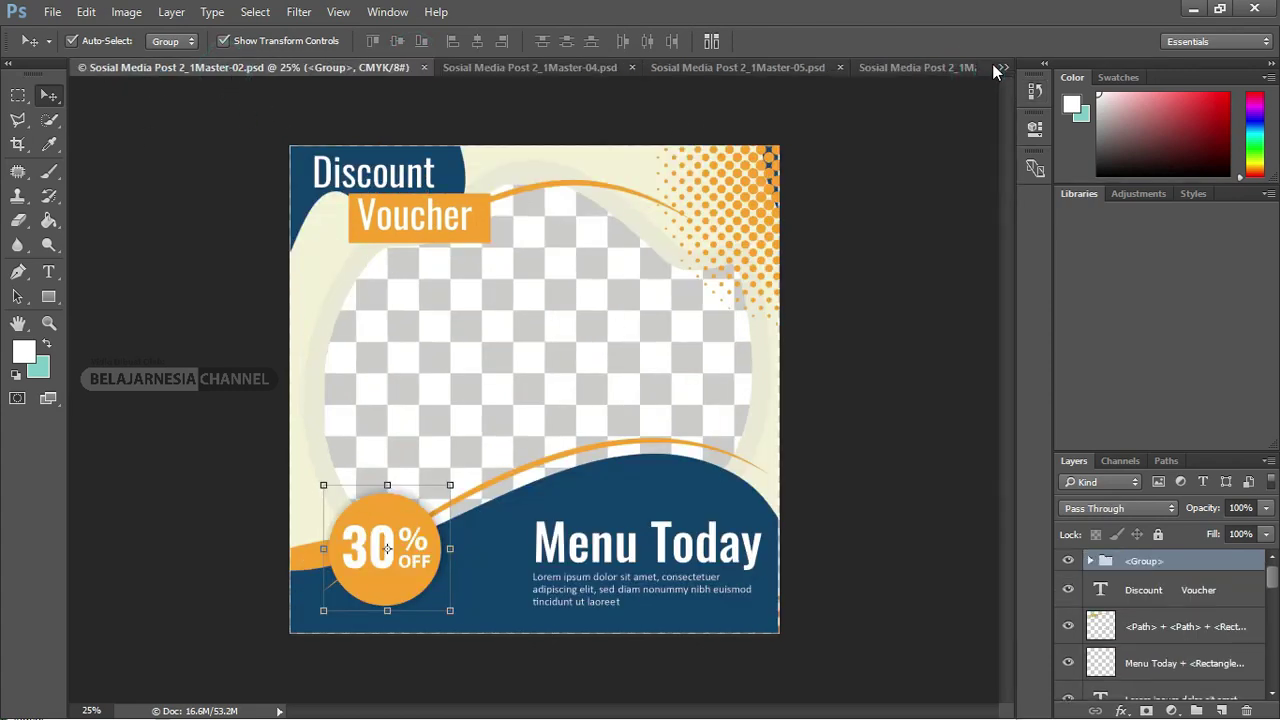
pyautogui.click(997, 68)
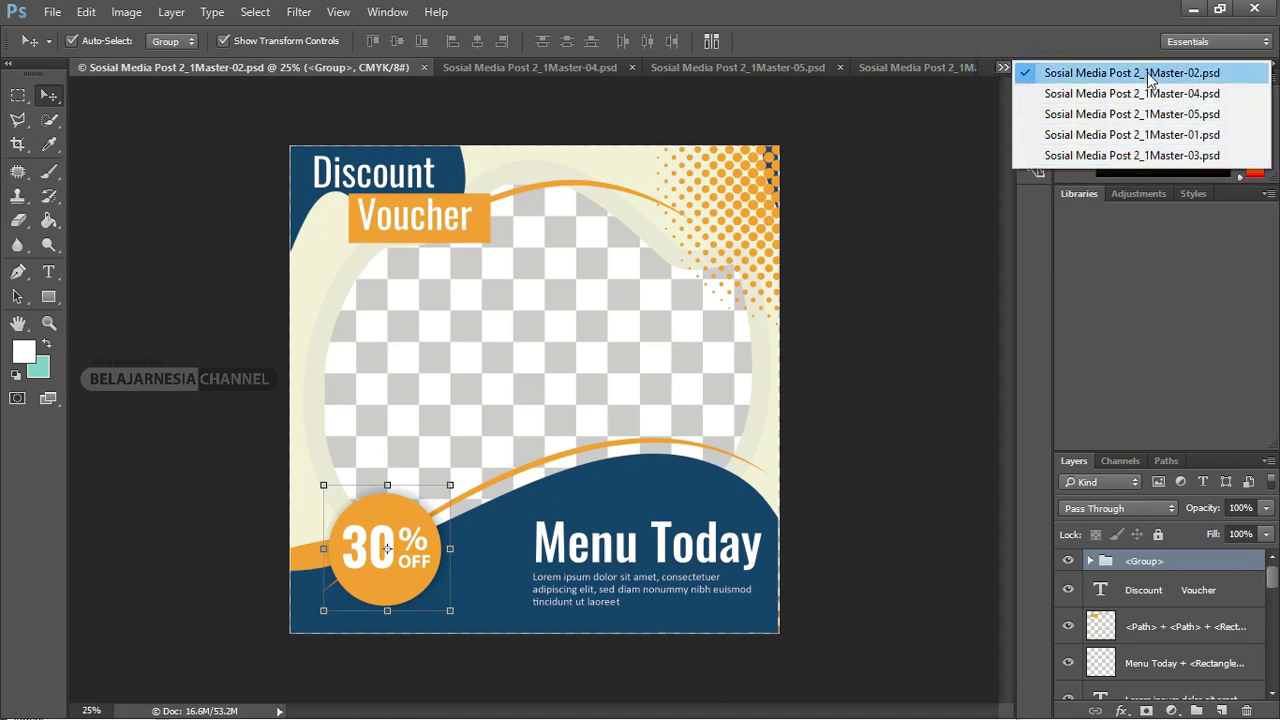
pyautogui.click(1156, 140)
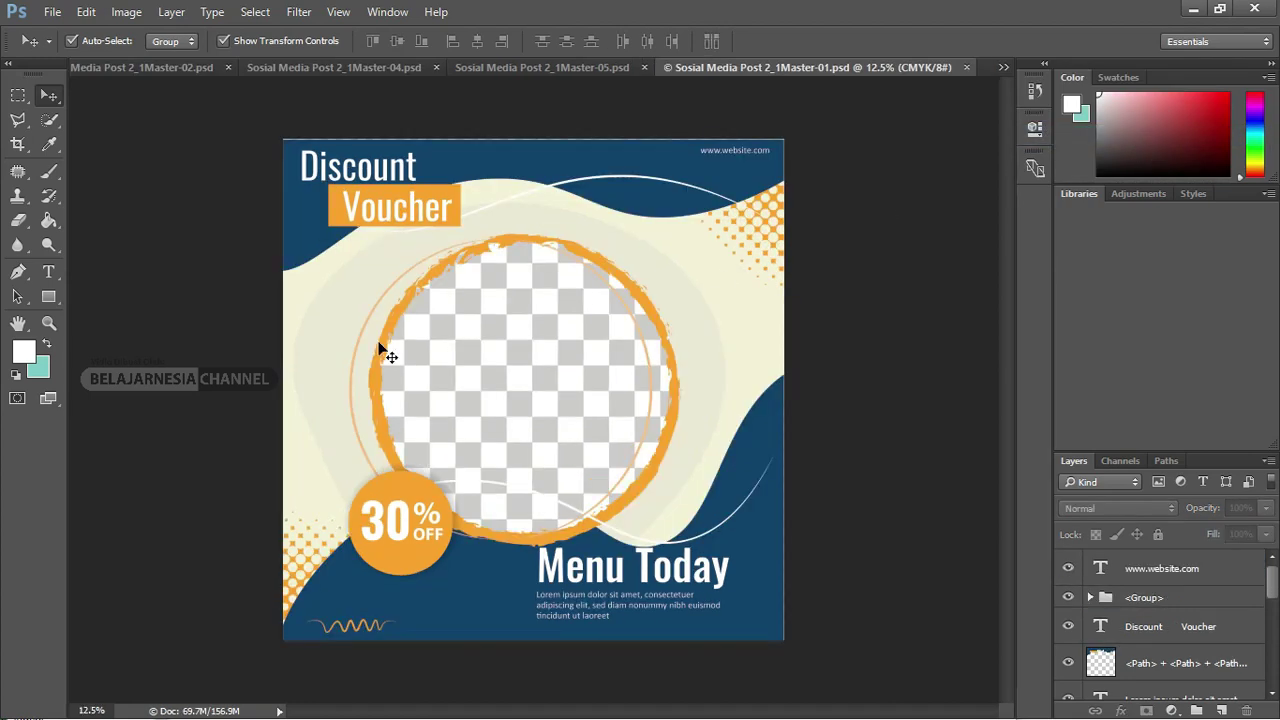
pyautogui.click(608, 348)
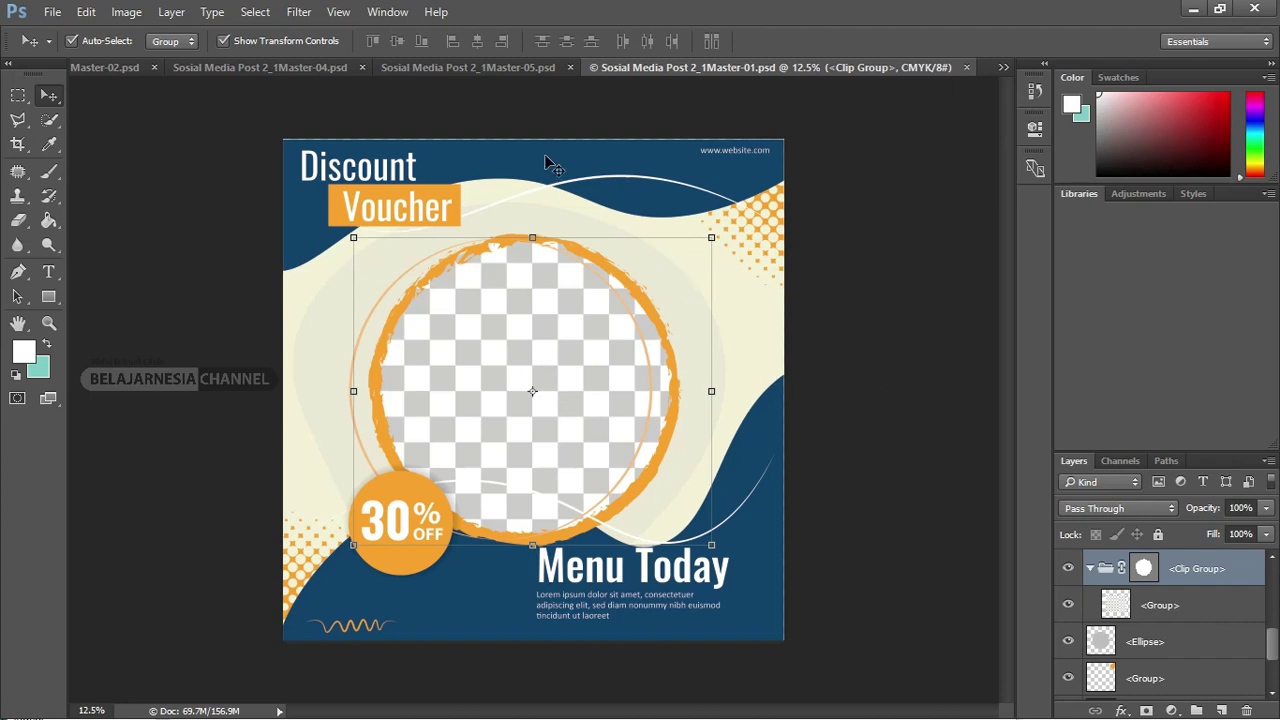
# - Return to Master-05.psd, undoing an accidental move of the Discount Voucher rectangles
pyautogui.click(490, 67)
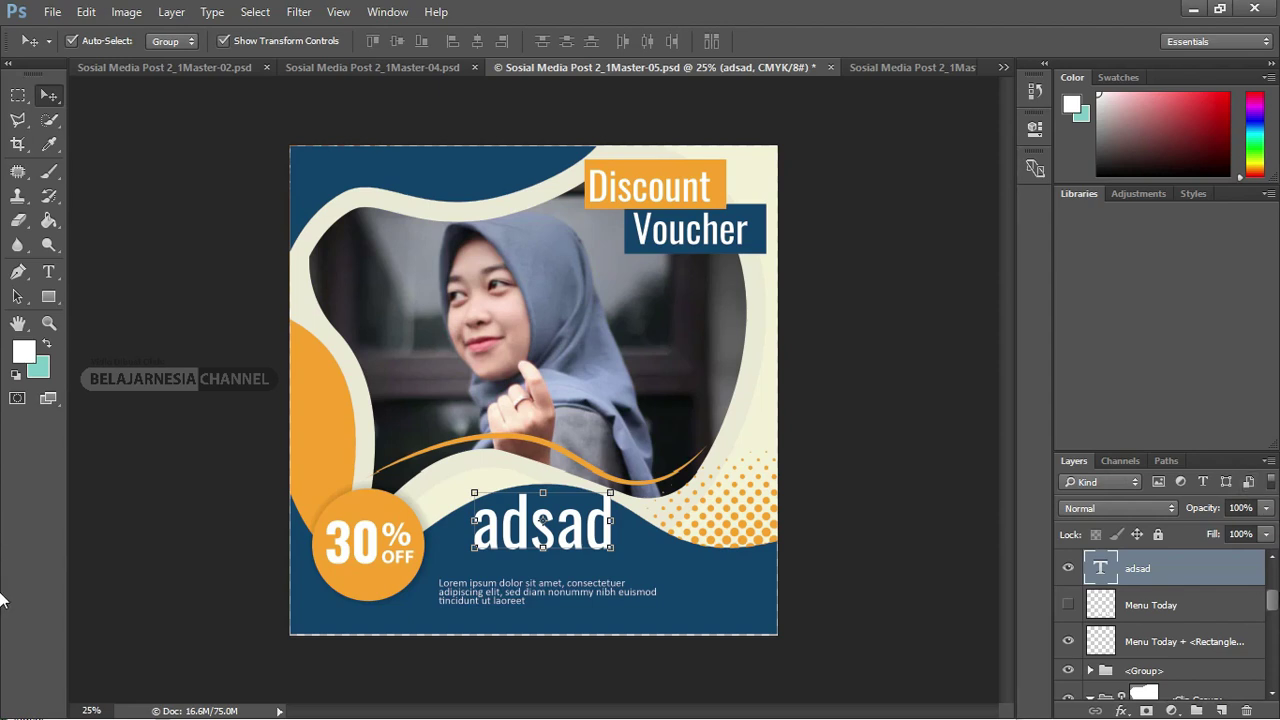
pyautogui.moveTo(1272, 606); pyautogui.dragTo(1272, 612)
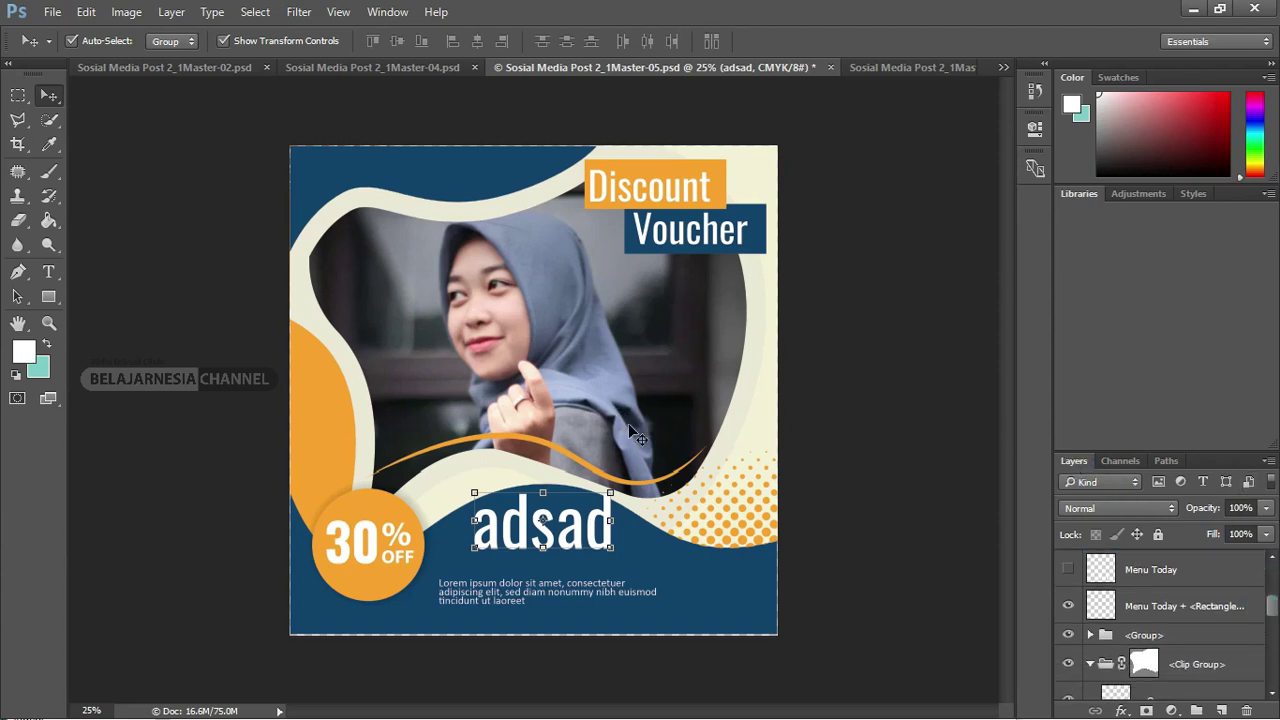
pyautogui.moveTo(748, 221); pyautogui.dragTo(605, 380)
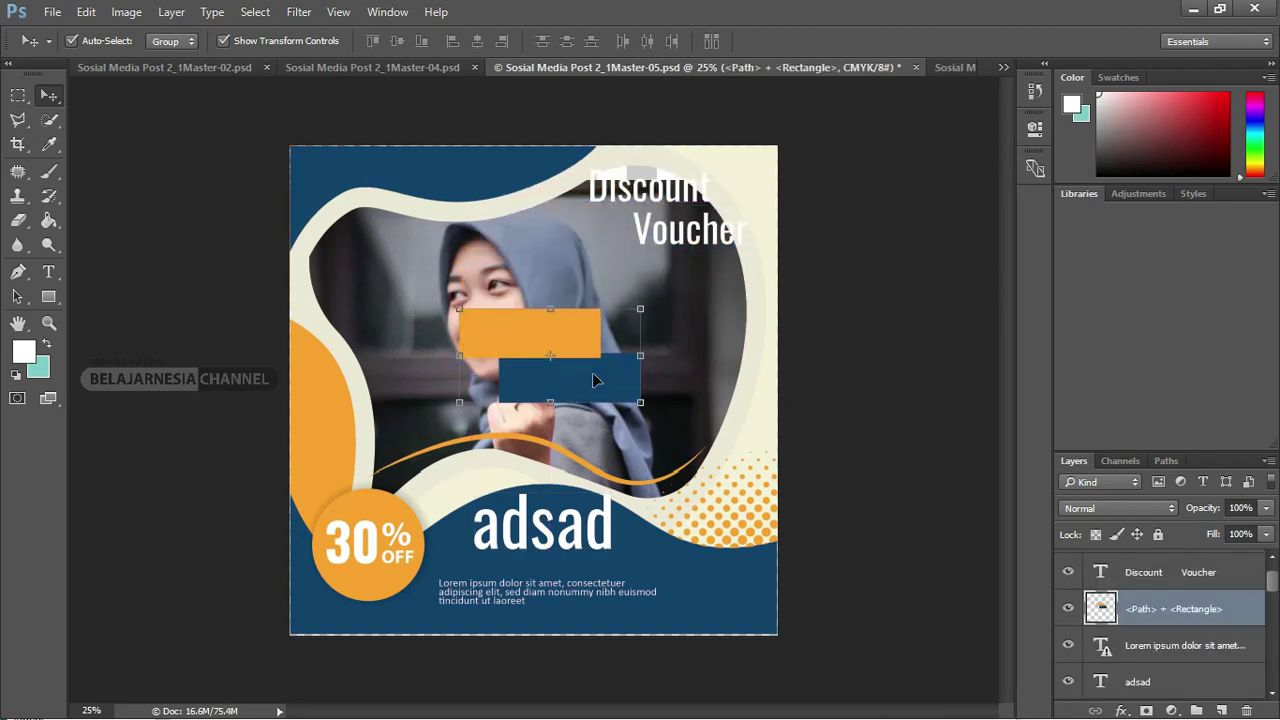
pyautogui.hotkey('ctrl', 'z')
pyautogui.click(914, 263)
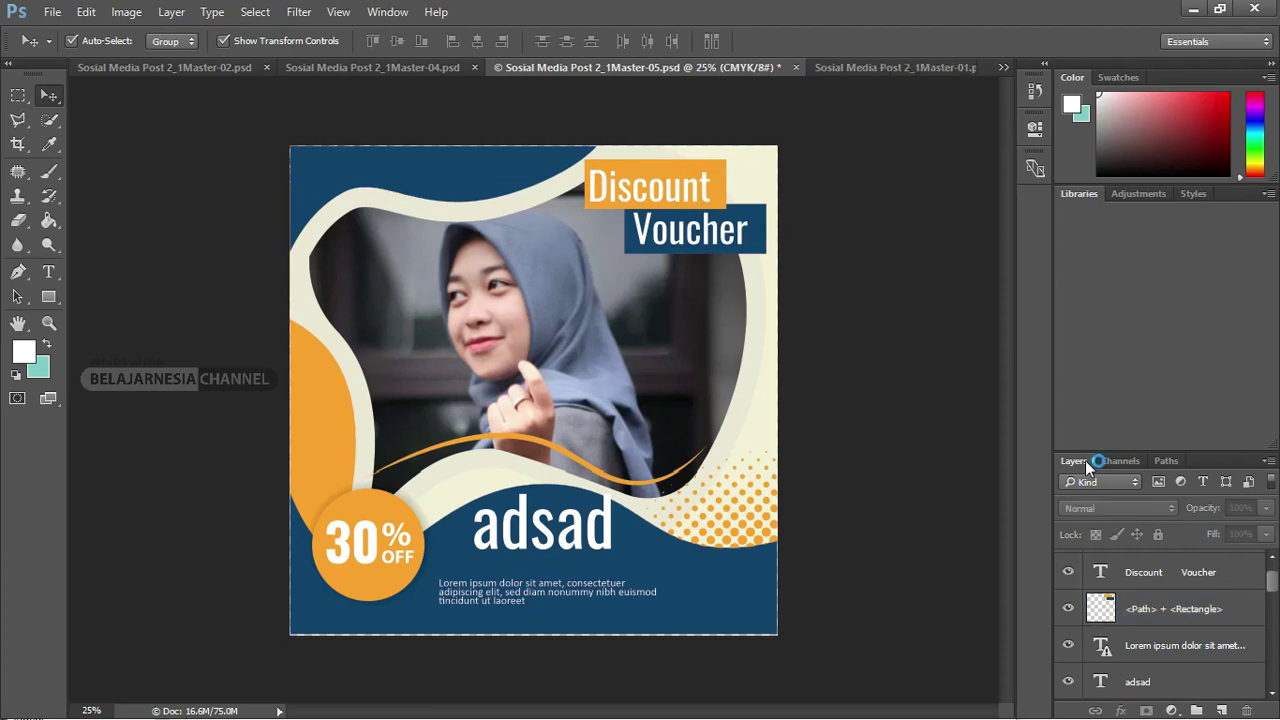
# - Float the Layers panel and resize it taller to show more layers
pyautogui.moveTo(1086, 462)
pyautogui.mouseDown()
pyautogui.moveTo(905, 227)
pyautogui.moveTo(884, 170)
pyautogui.mouseUp()
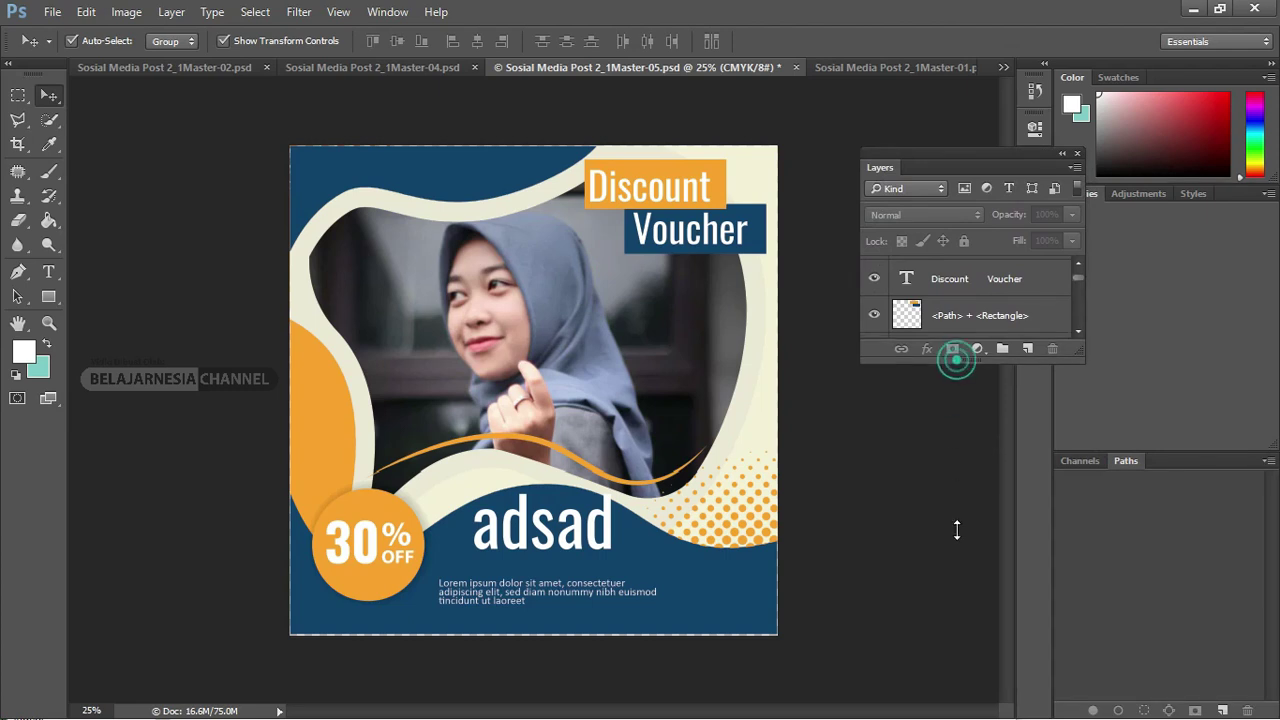
pyautogui.moveTo(956, 361); pyautogui.dragTo(956, 595)
pyautogui.moveTo(1073, 381); pyautogui.dragTo(1063, 554)
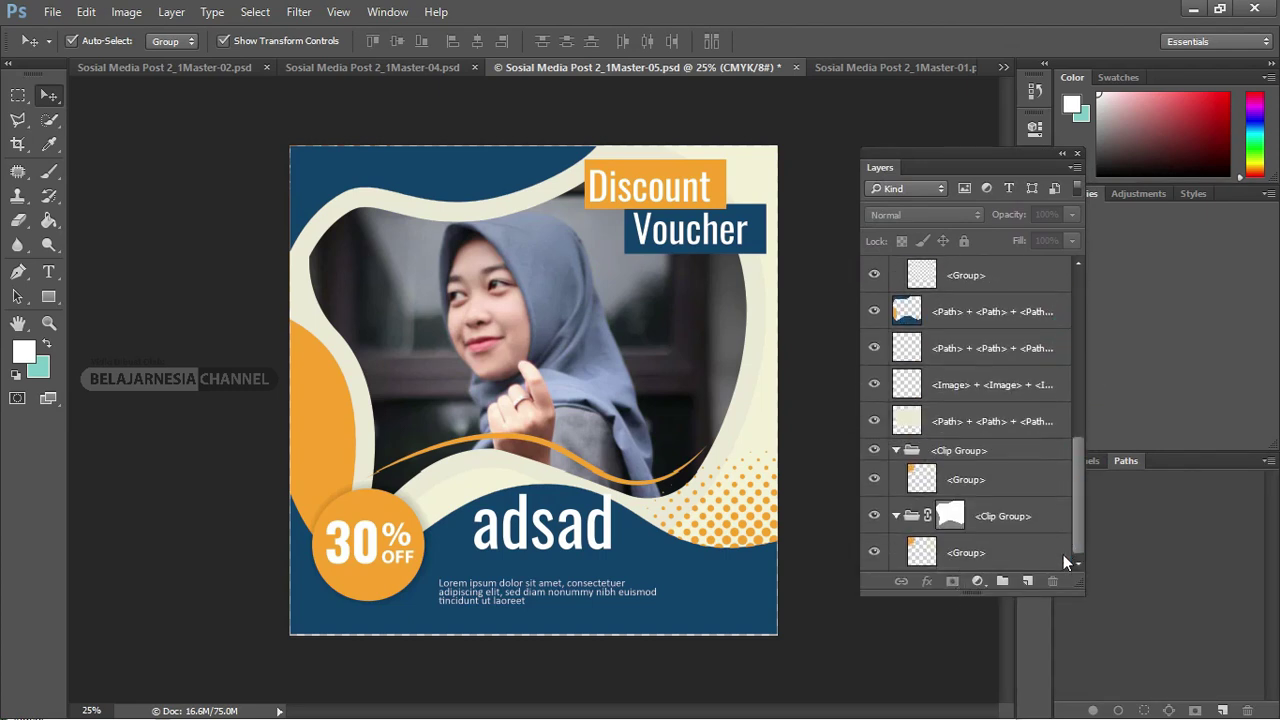
pyautogui.scroll(5, 988, 465)
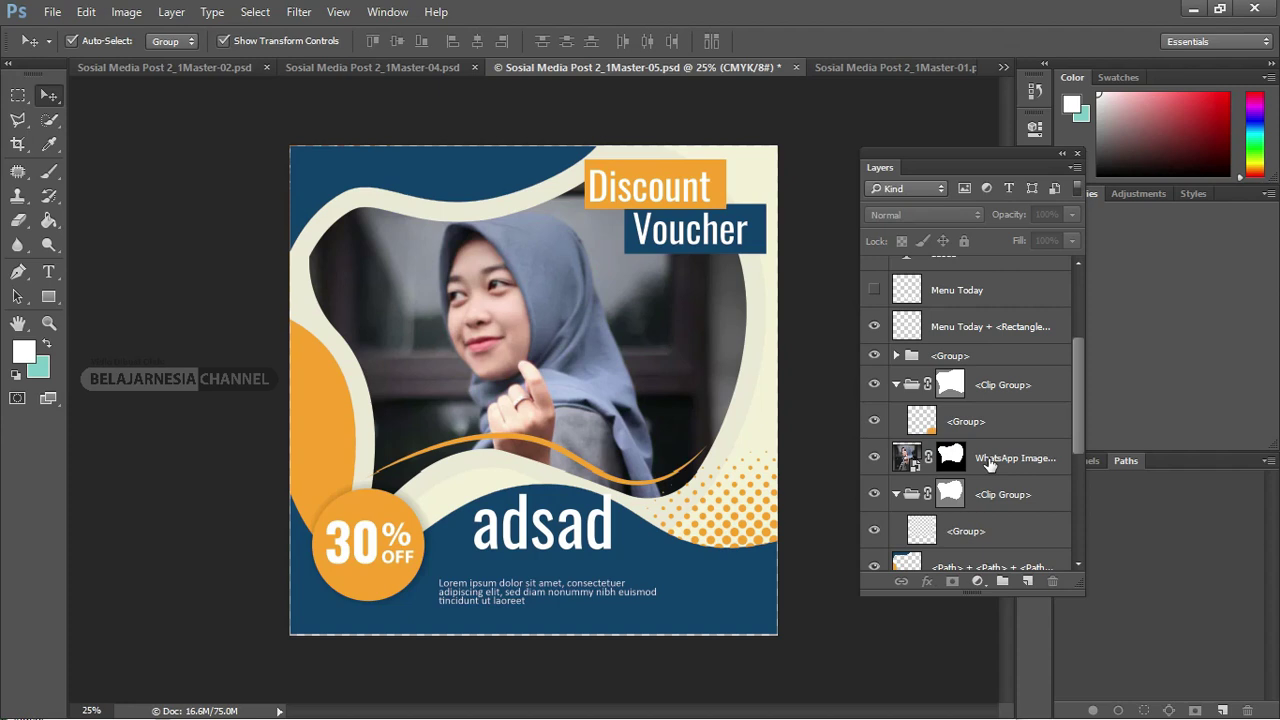
pyautogui.scroll(3, 980, 412)
pyautogui.scroll(1, 975, 410)
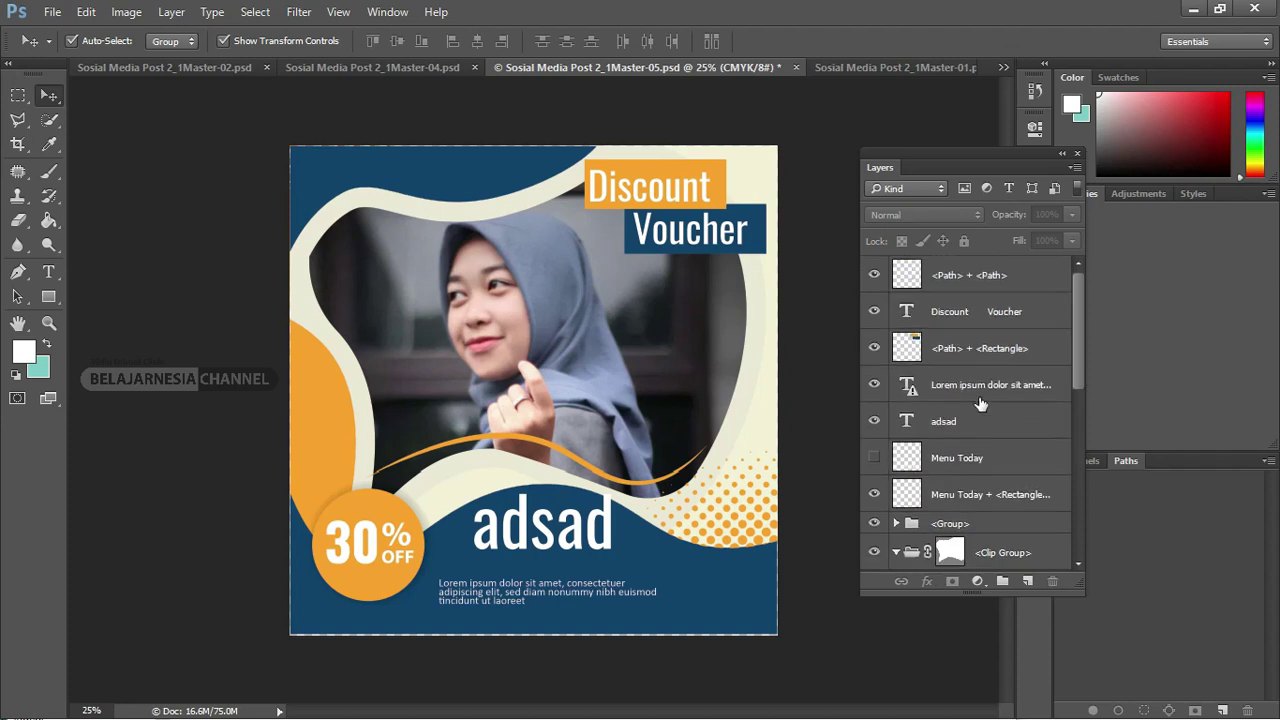
pyautogui.scroll(-6, 980, 466)
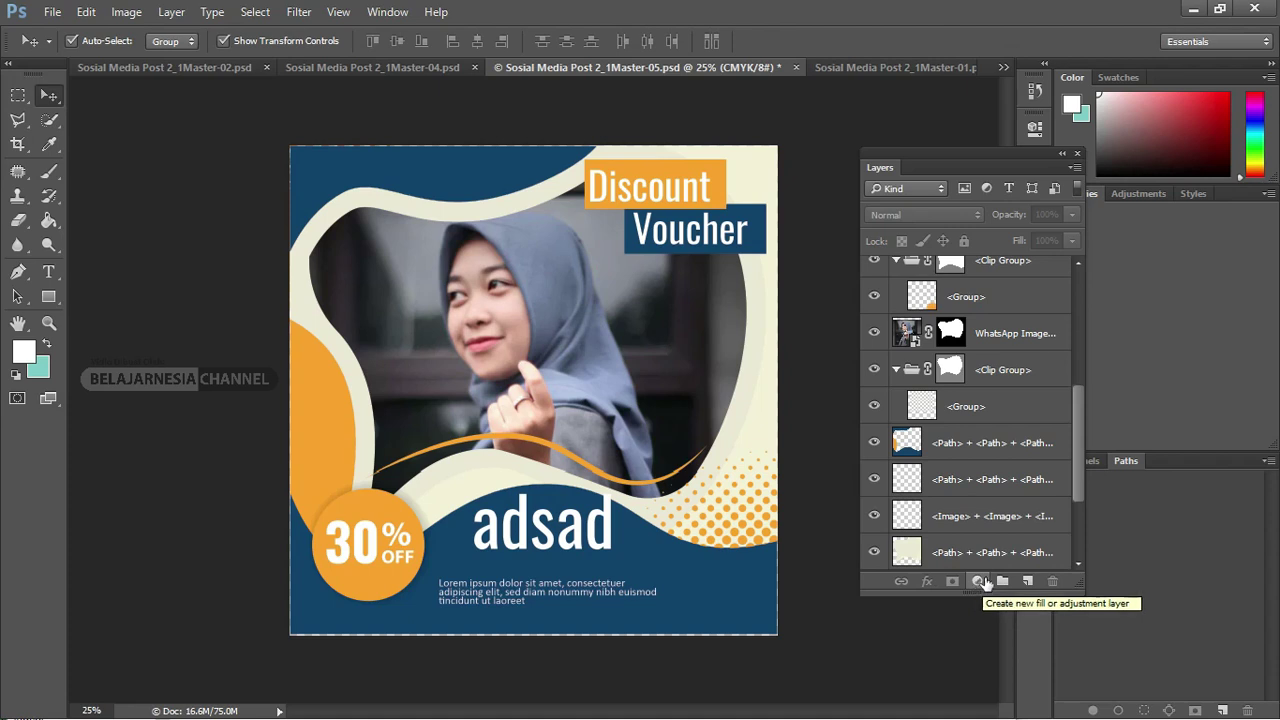
# - Select the WhatsApp Image model photo layer and bring up the fill and adjustment layer menu
pyautogui.click(1008, 334)
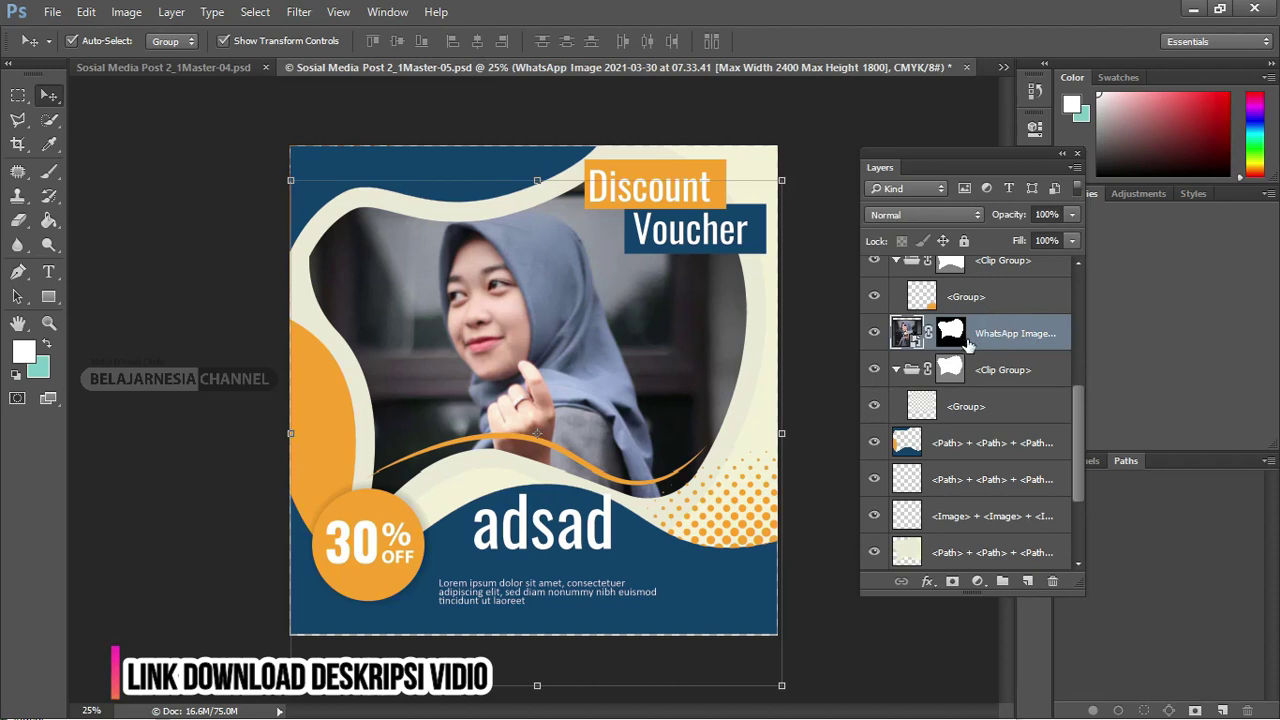
pyautogui.click(988, 368)
pyautogui.click(998, 337)
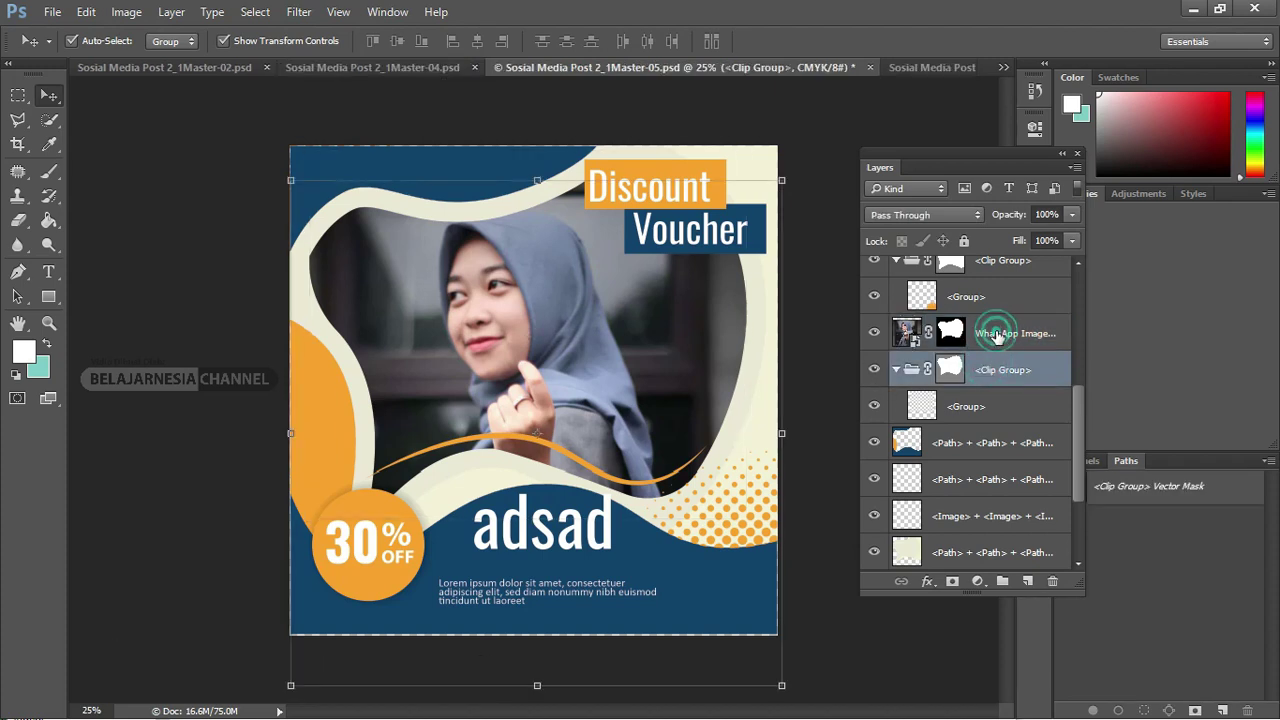
pyautogui.click(979, 582)
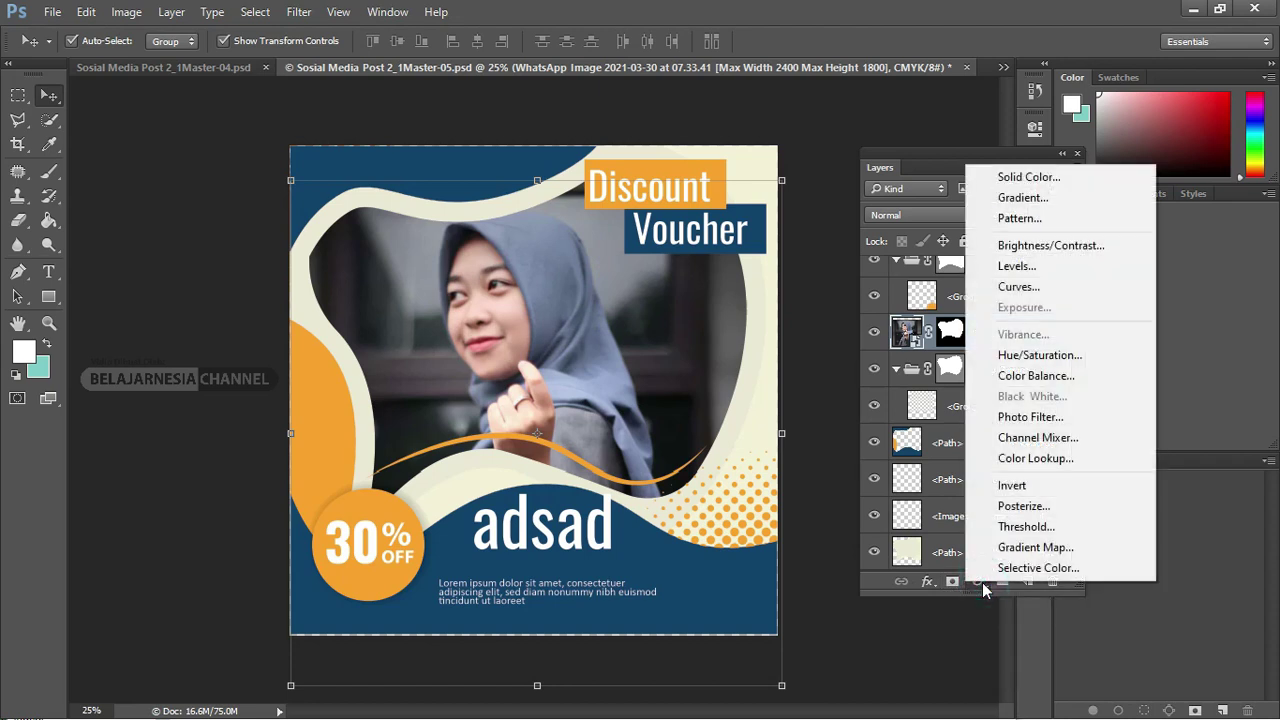
# - Add a Hue/Saturation adjustment with Hue -3 and dock its settings beside the layers
pyautogui.click(1063, 355)
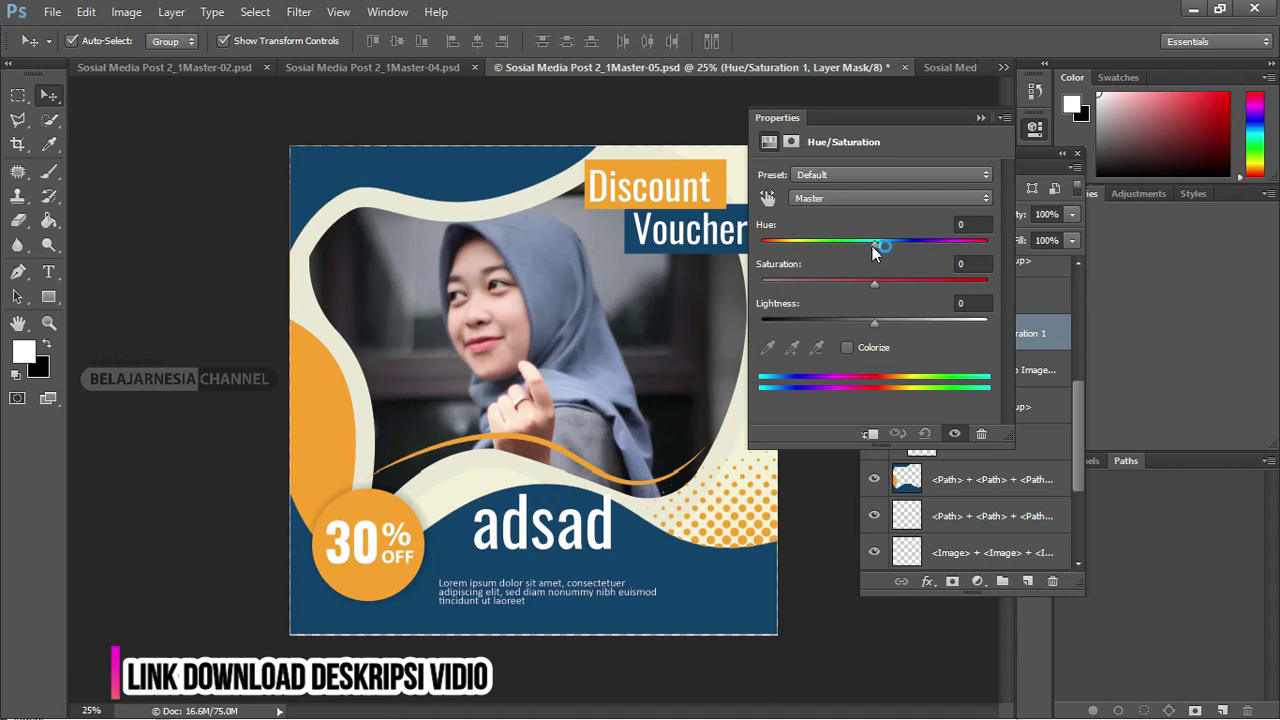
pyautogui.moveTo(873, 245)
pyautogui.mouseDown()
pyautogui.moveTo(825, 250)
pyautogui.moveTo(887, 238)
pyautogui.moveTo(813, 245)
pyautogui.moveTo(917, 258)
pyautogui.moveTo(839, 263)
pyautogui.moveTo(871, 264)
pyautogui.mouseUp()
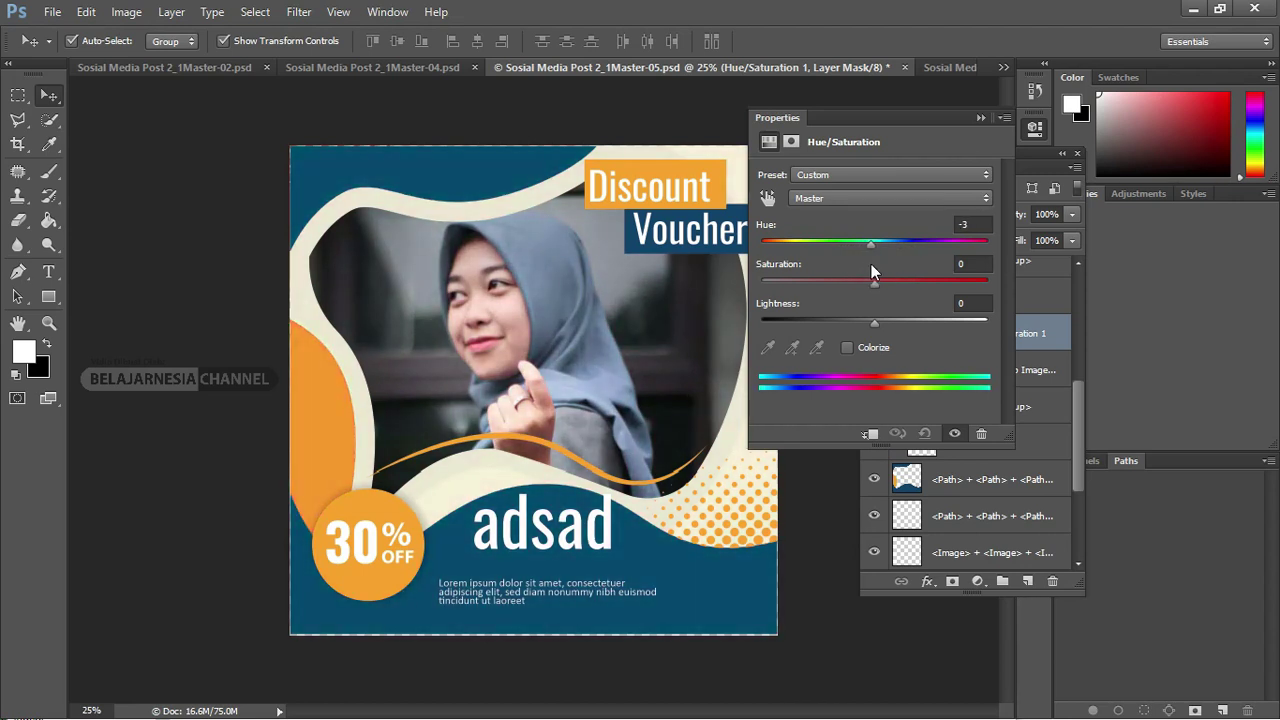
pyautogui.moveTo(870, 122)
pyautogui.mouseDown()
pyautogui.moveTo(1171, 221)
pyautogui.moveTo(1178, 280)
pyautogui.moveTo(1152, 287)
pyautogui.mouseUp()
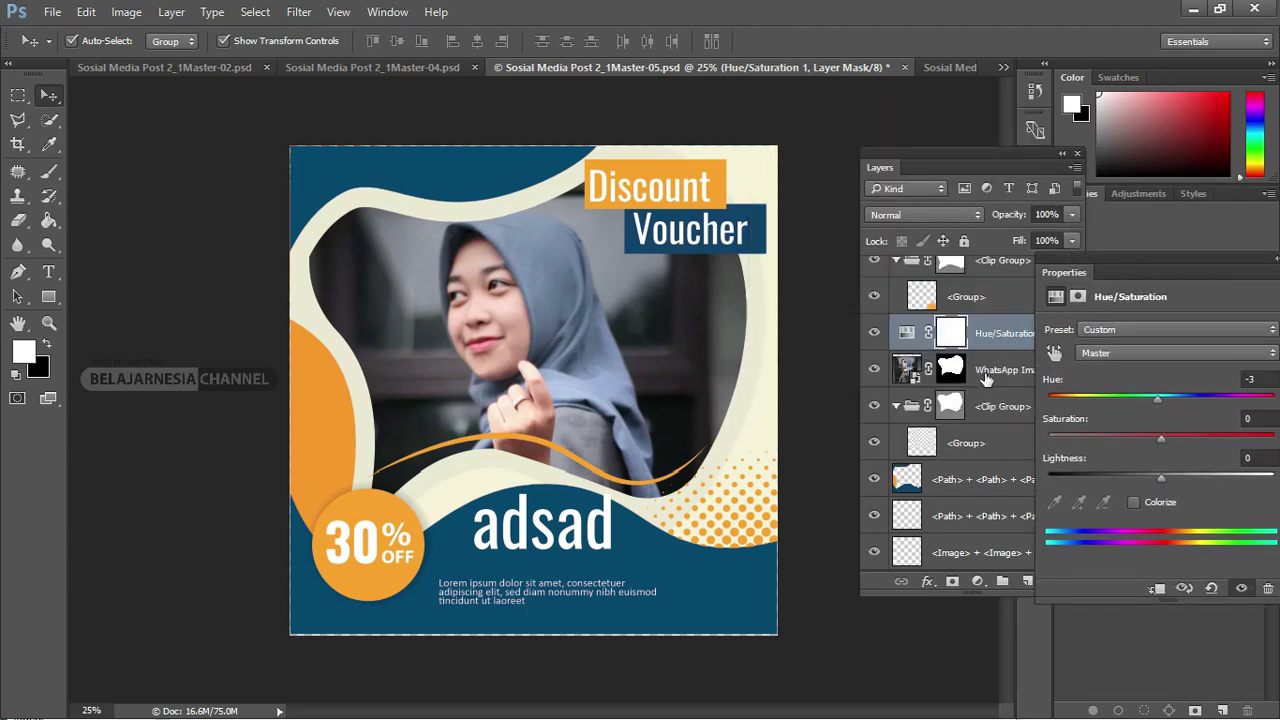
# - Move the WhatsApp Image model photo layer above Hue/Saturation 1
pyautogui.click(985, 372)
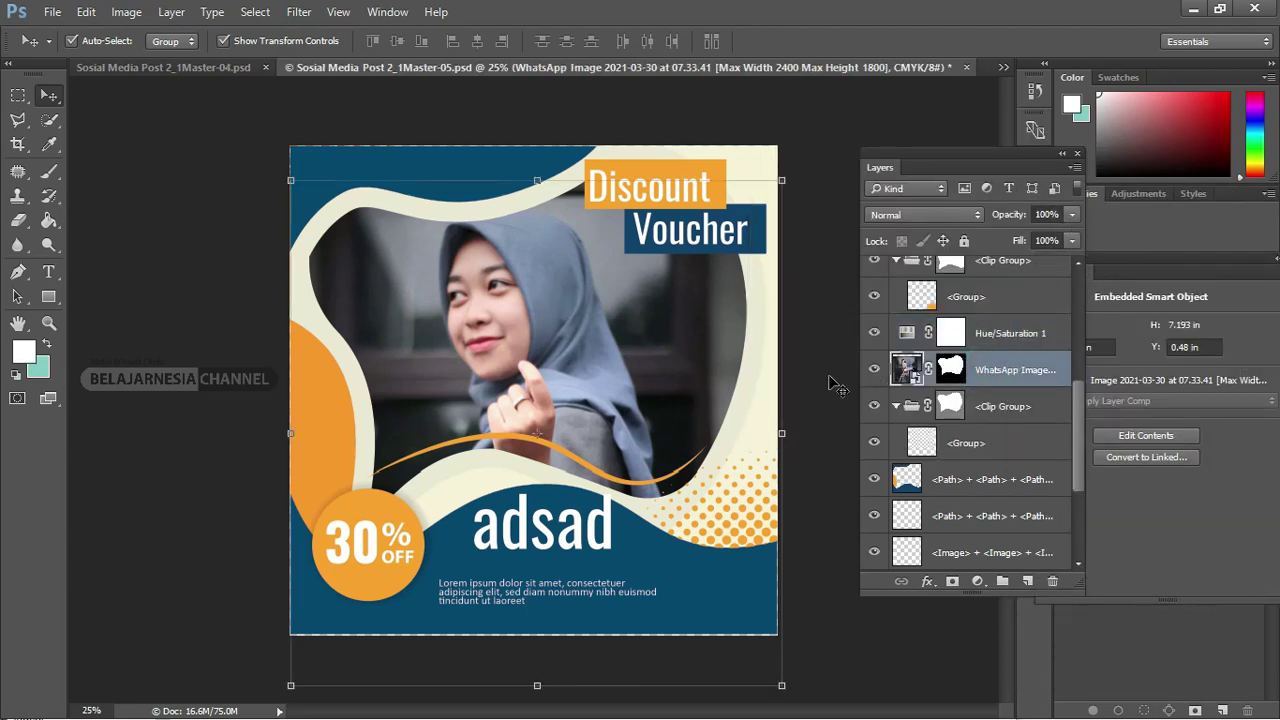
pyautogui.moveTo(1017, 374); pyautogui.dragTo(1025, 322)
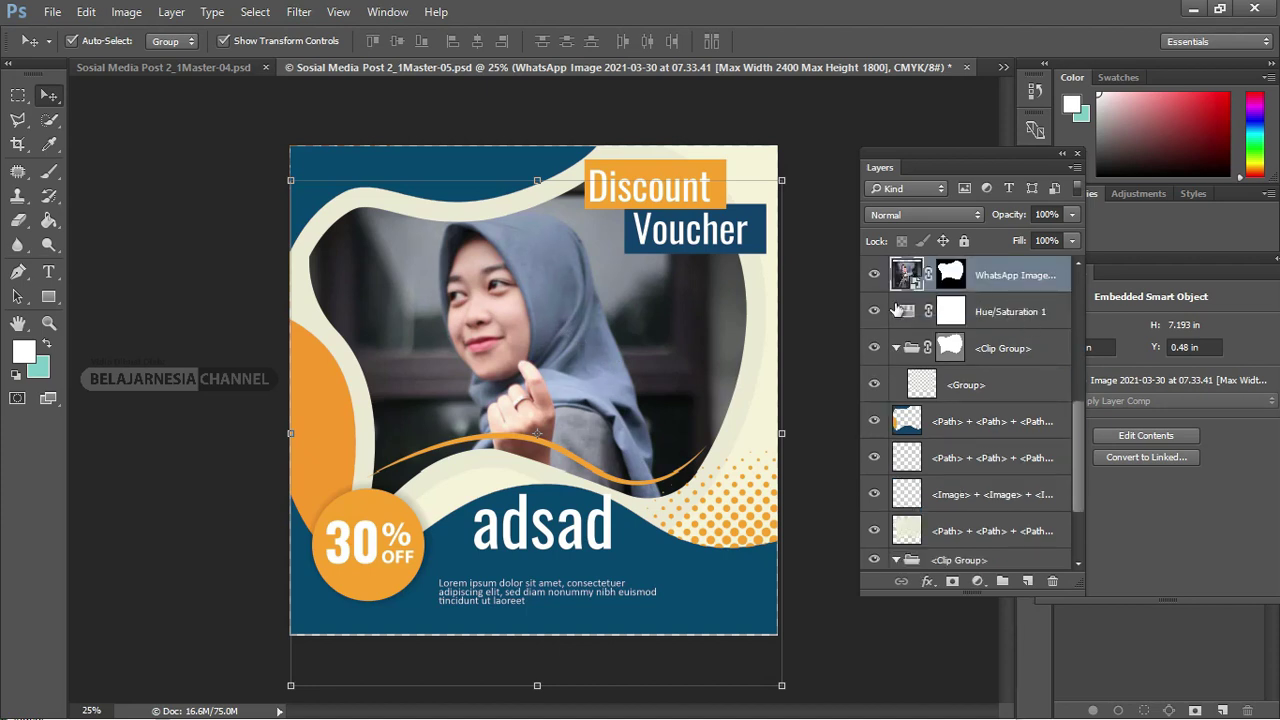
pyautogui.scroll(2, 1007, 340)
# - Raise Hue/Saturation 1 Saturation to +23 while trying different Hue values
pyautogui.click(905, 389)
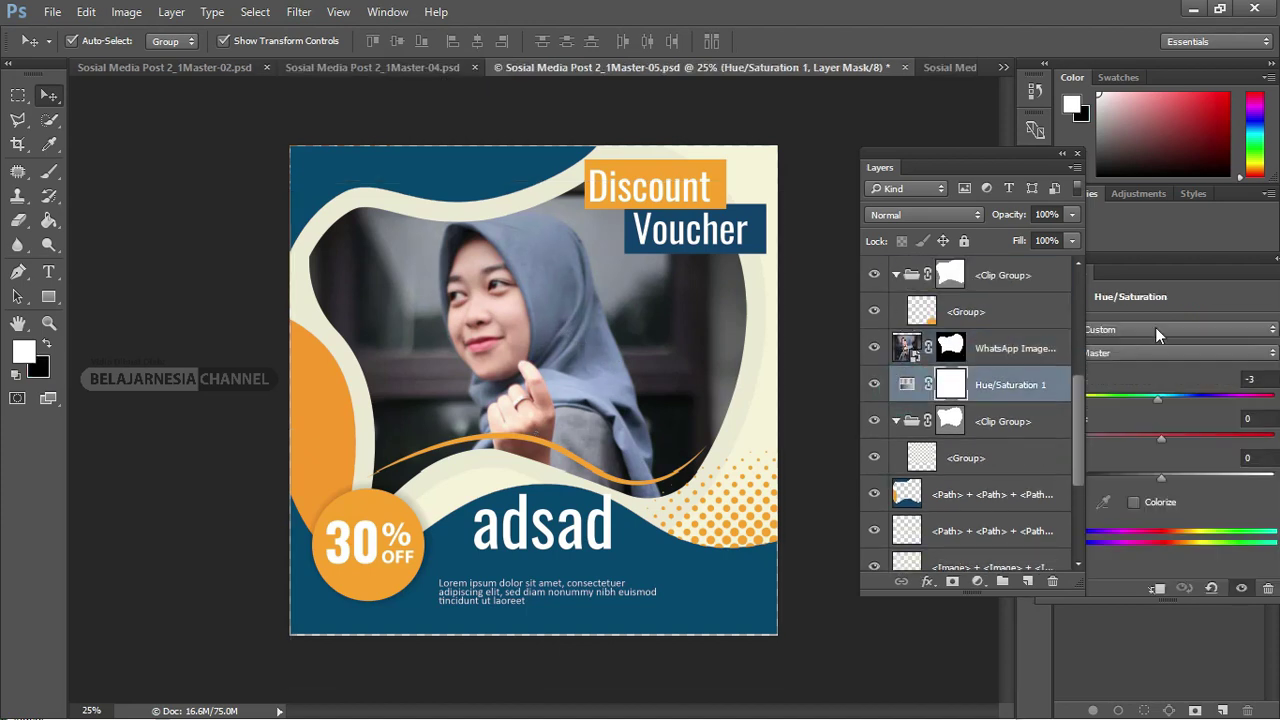
pyautogui.moveTo(1180, 266)
pyautogui.mouseDown()
pyautogui.moveTo(781, 160)
pyautogui.moveTo(863, 107)
pyautogui.mouseUp()
pyautogui.moveTo(888, 289); pyautogui.dragTo(914, 291)
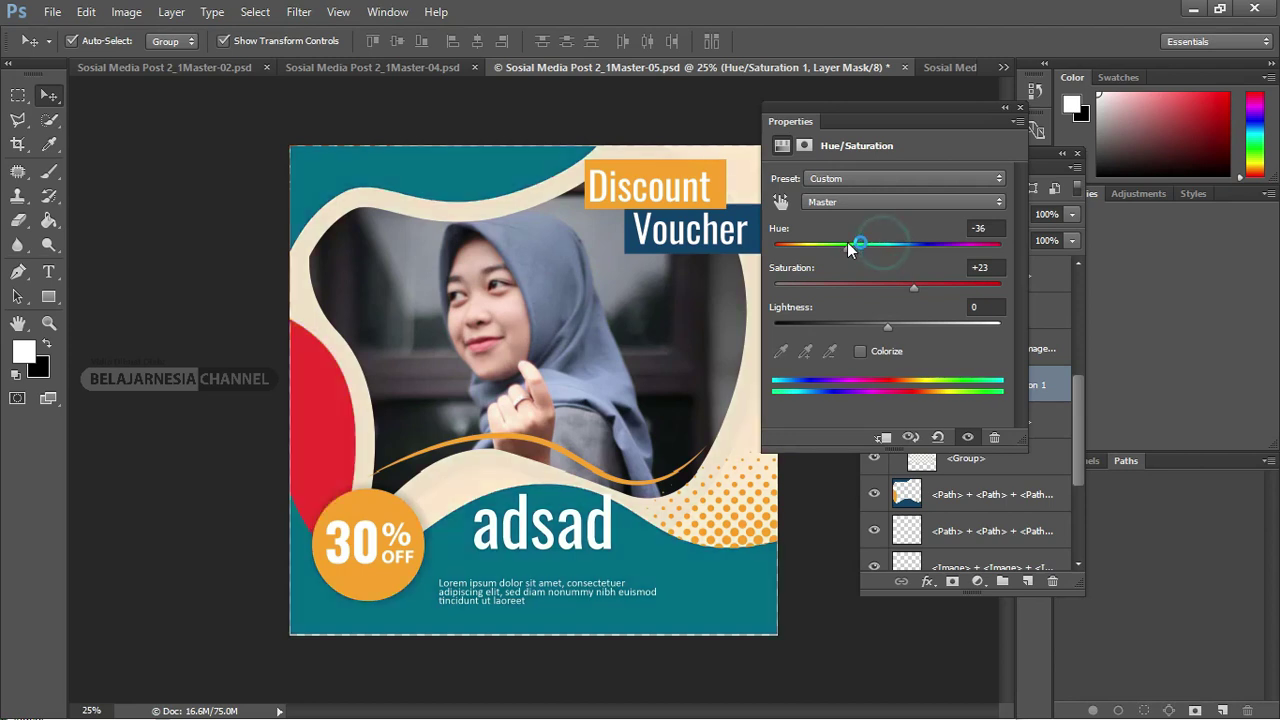
pyautogui.moveTo(885, 249)
pyautogui.mouseDown()
pyautogui.moveTo(849, 247)
pyautogui.moveTo(864, 253)
pyautogui.mouseUp()
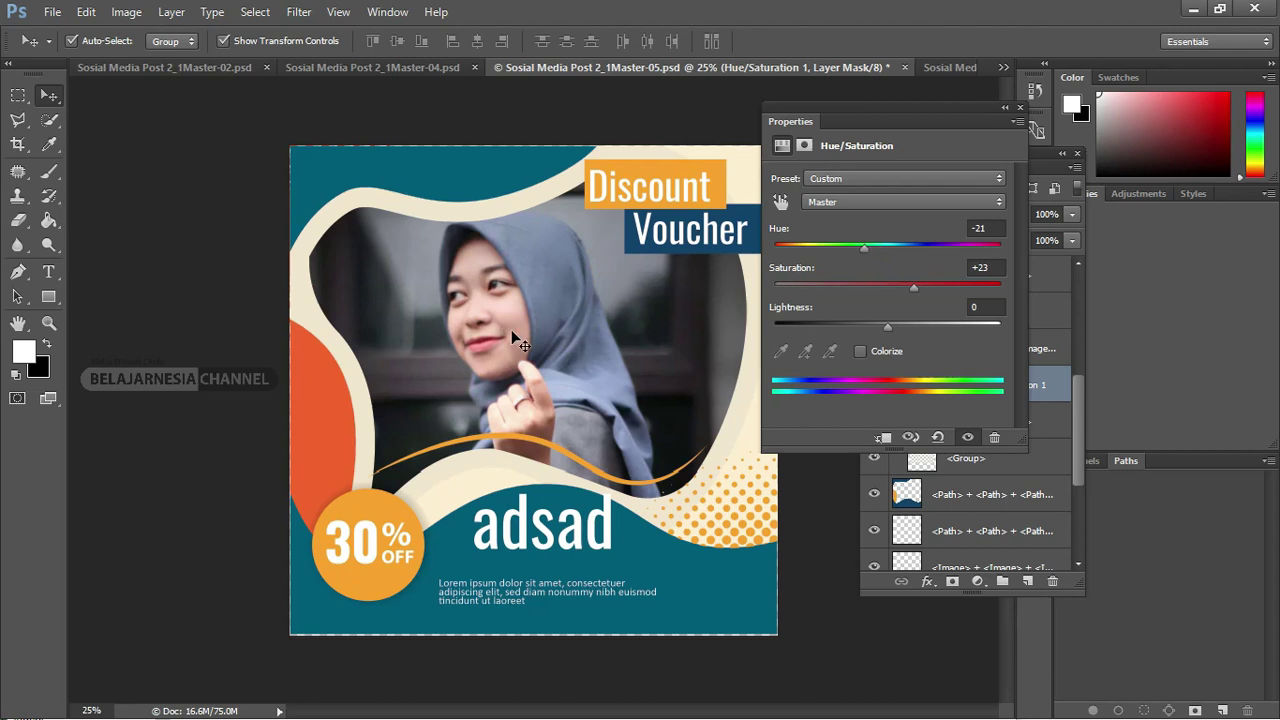
pyautogui.moveTo(855, 118); pyautogui.dragTo(886, 205)
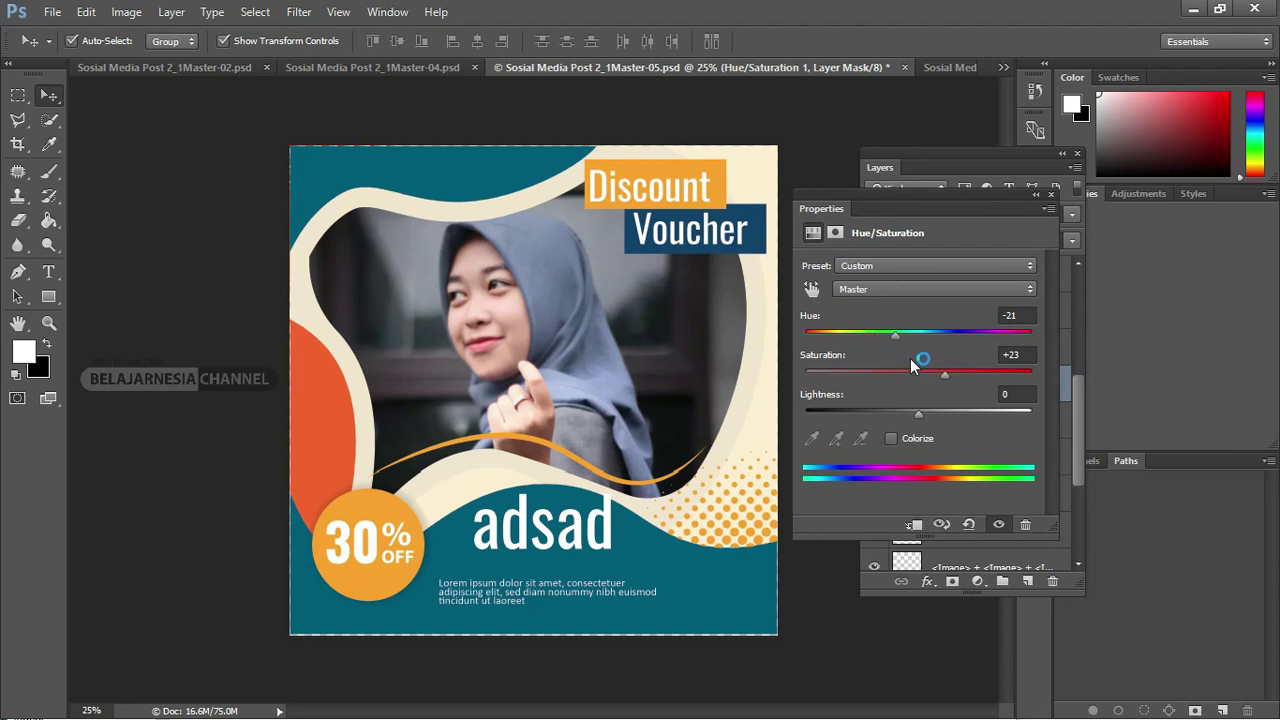
pyautogui.moveTo(892, 337)
pyautogui.mouseDown()
pyautogui.moveTo(859, 336)
pyautogui.moveTo(948, 338)
pyautogui.moveTo(879, 338)
pyautogui.moveTo(907, 338)
pyautogui.mouseUp()
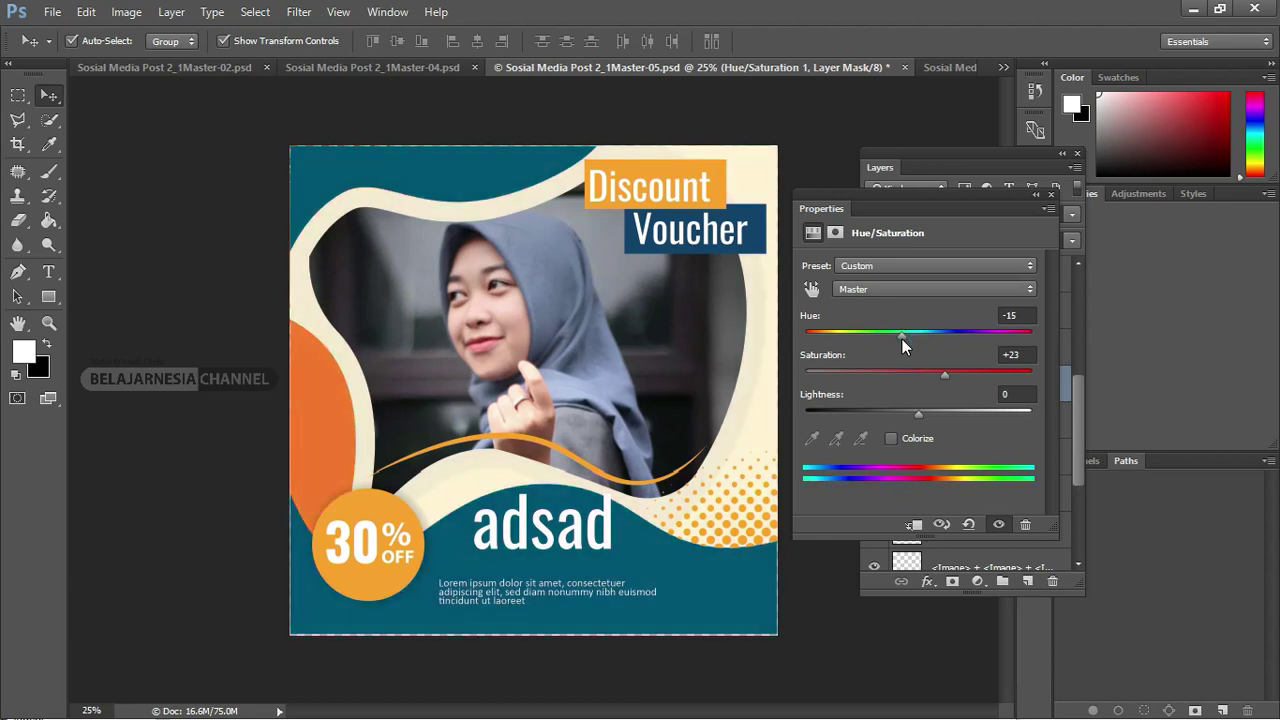
pyautogui.moveTo(920, 200); pyautogui.dragTo(1191, 370)
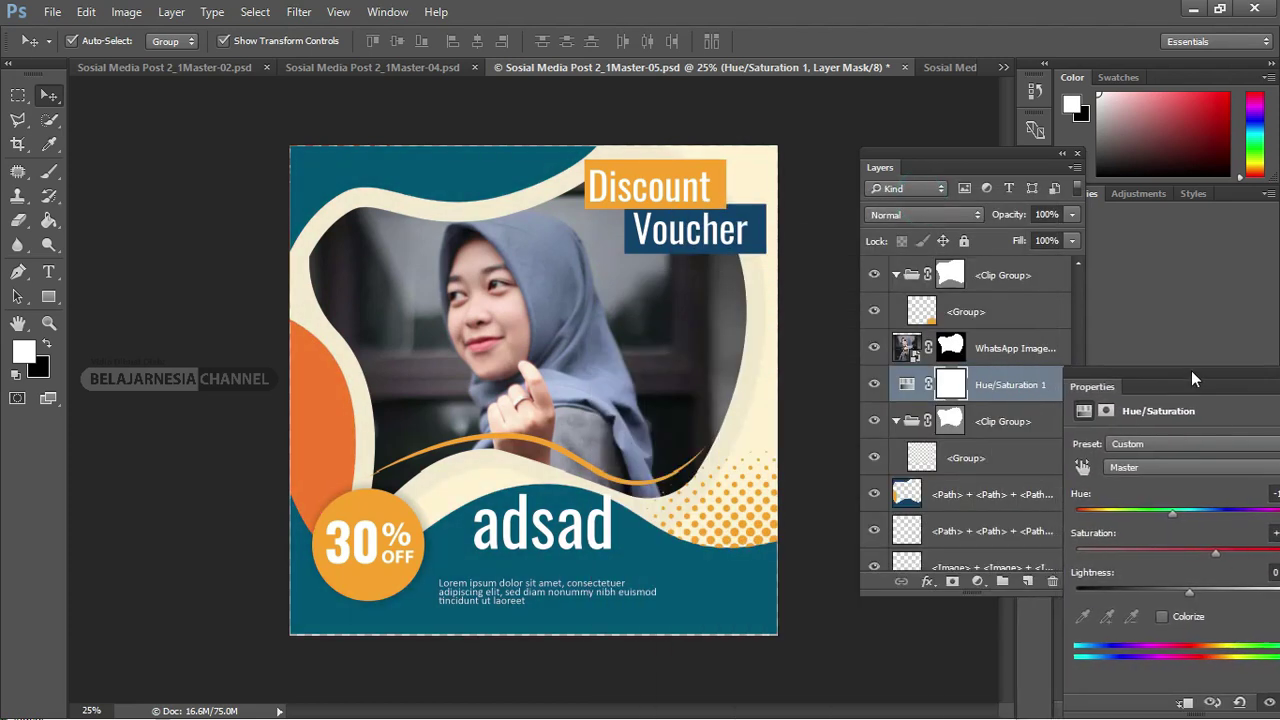
# - Settle the Hue at +18 and select the <Path> + <Rectangle> boxes behind Discount Voucher
pyautogui.scroll(1, 948, 366)
pyautogui.scroll(3, 948, 366)
pyautogui.scroll(2, 948, 366)
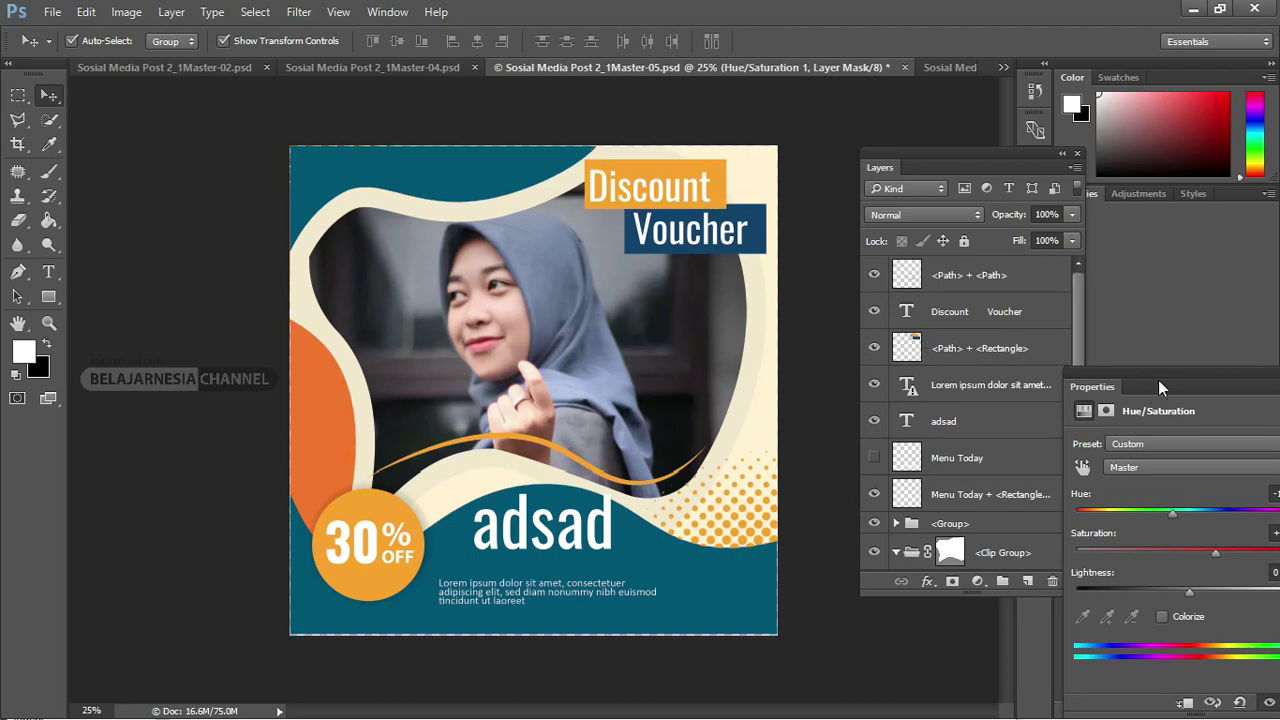
pyautogui.moveTo(1158, 380); pyautogui.dragTo(968, 307)
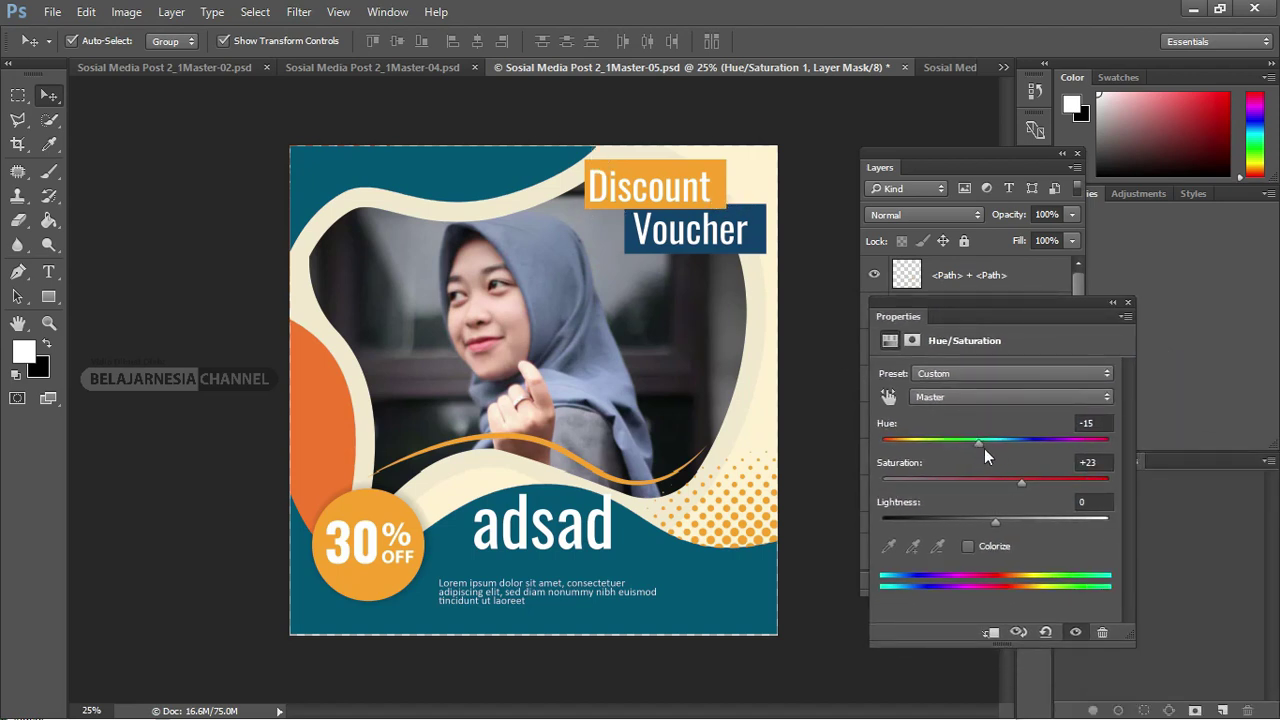
pyautogui.moveTo(975, 447); pyautogui.dragTo(1015, 443)
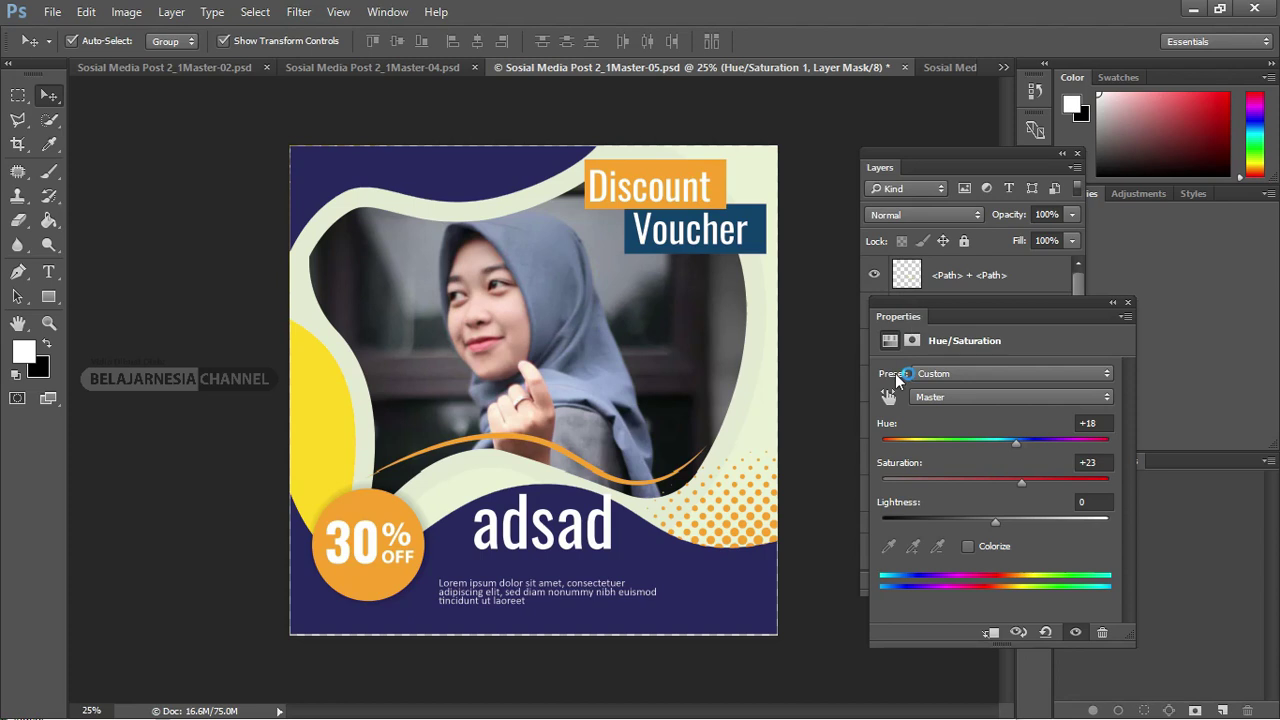
pyautogui.click(753, 218)
pyautogui.moveTo(753, 218)
pyautogui.mouseDown()
pyautogui.moveTo(742, 218)
pyautogui.moveTo(757, 213)
pyautogui.mouseUp()
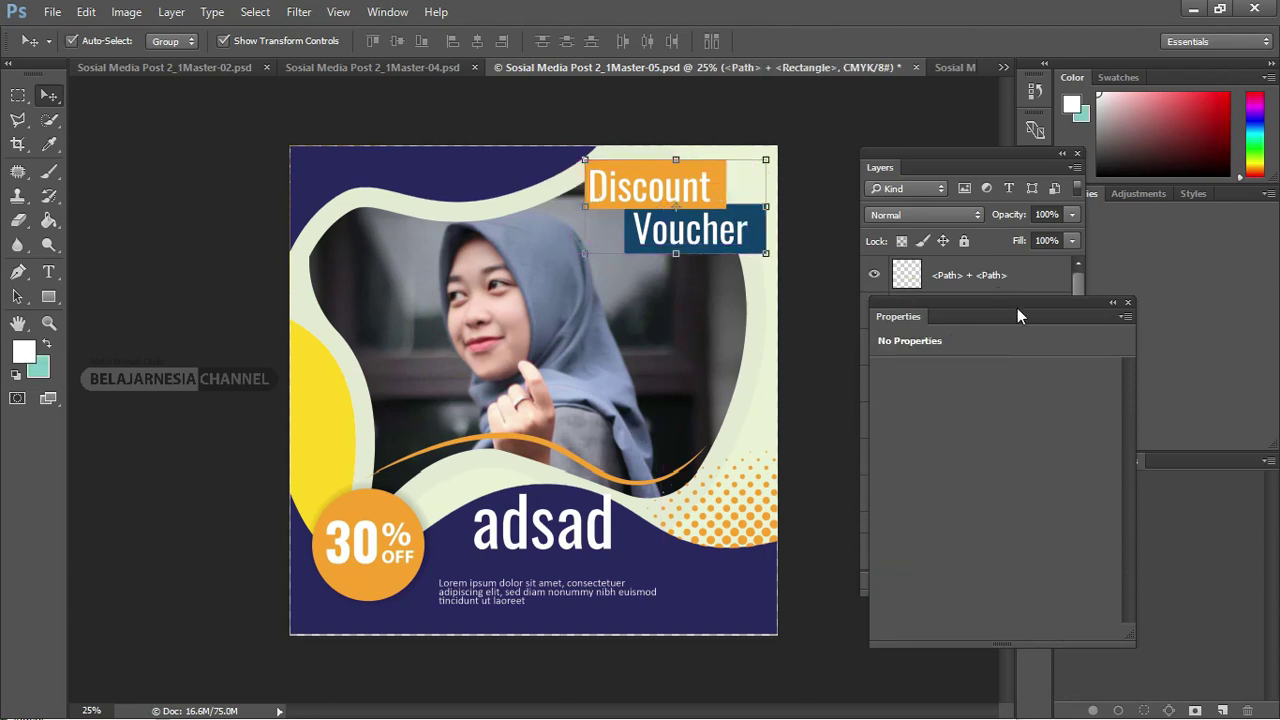
# - Add Hue/Saturation 2 above the Discount Voucher boxes and clip it to that layer
pyautogui.moveTo(1017, 308); pyautogui.dragTo(1192, 662)
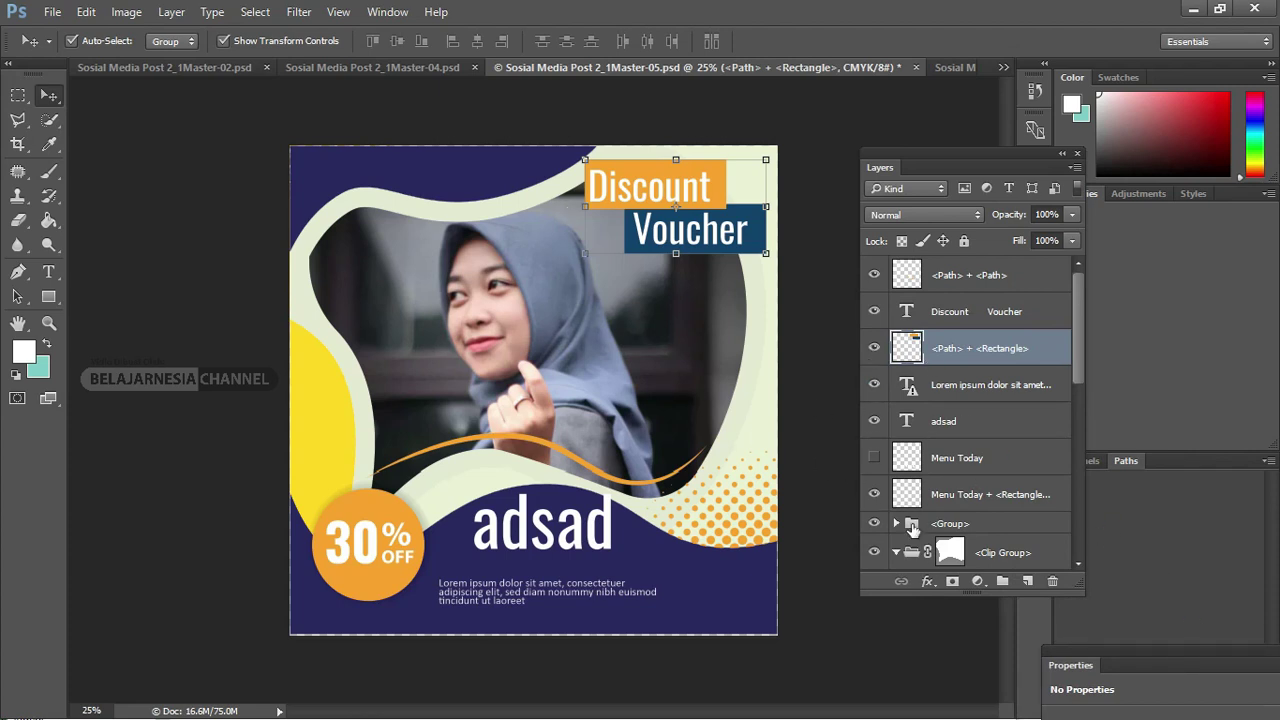
pyautogui.click(979, 588)
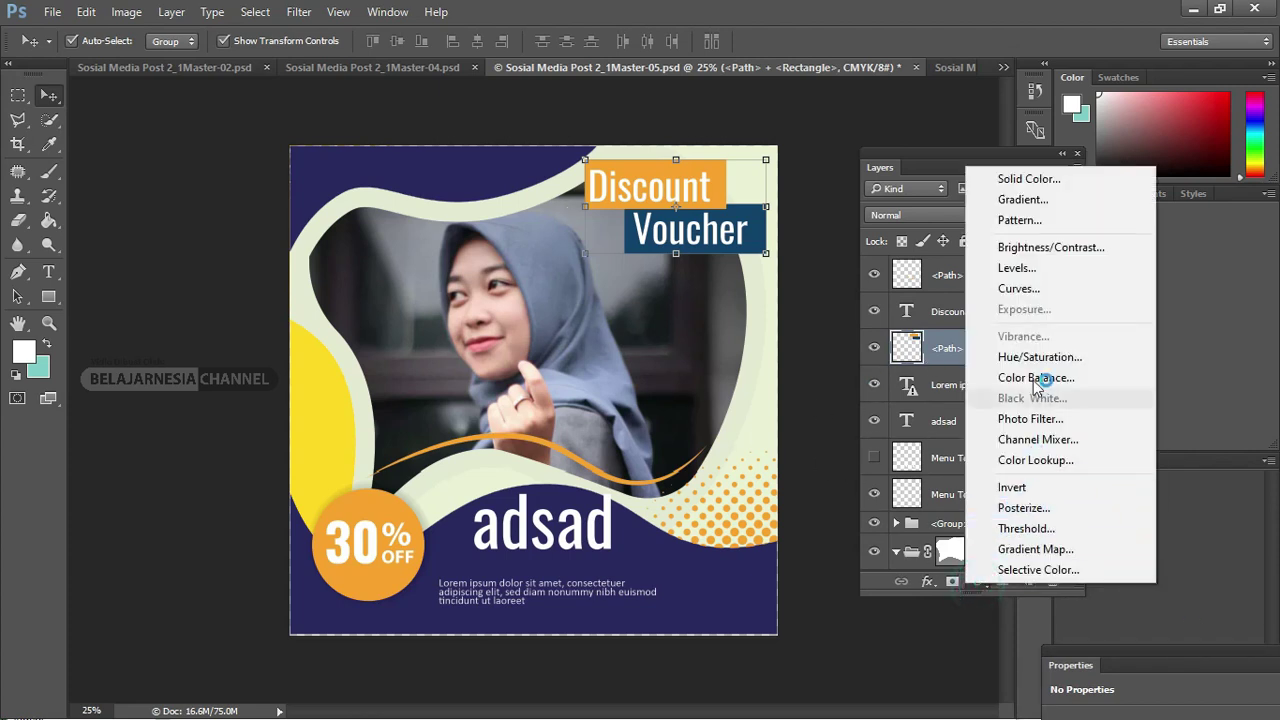
pyautogui.click(1046, 356)
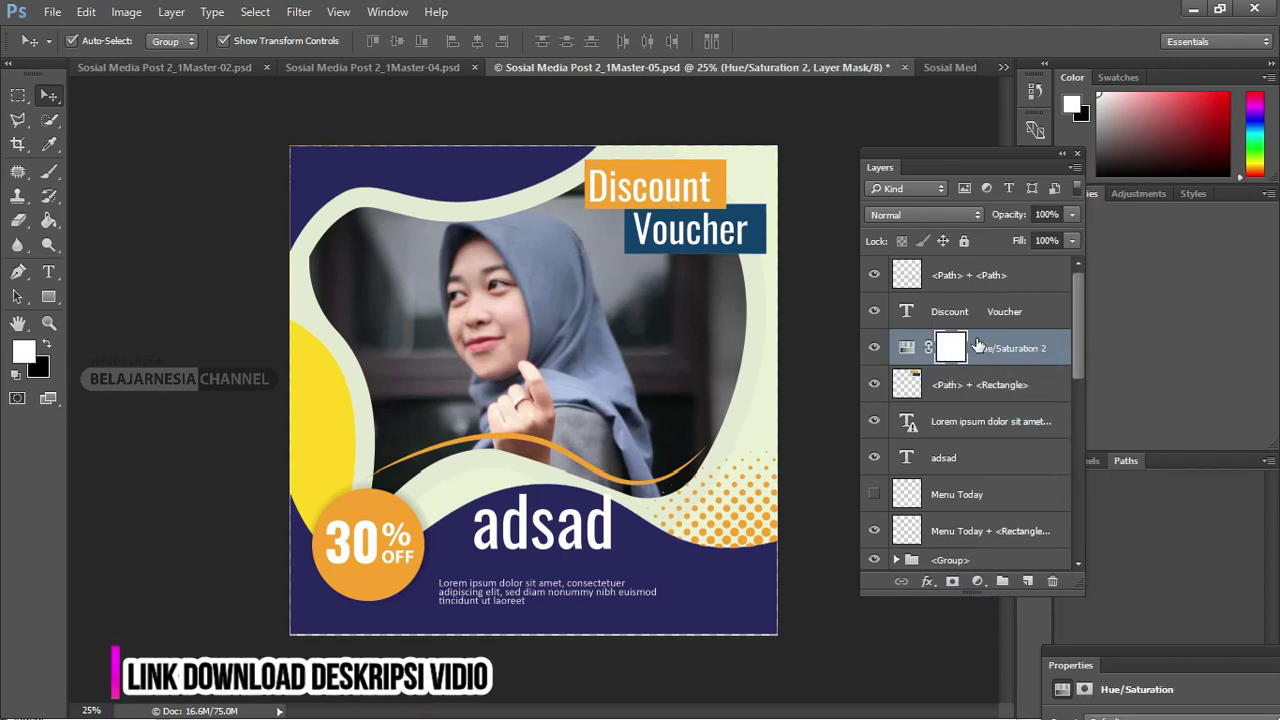
pyautogui.rightClick(1025, 348)
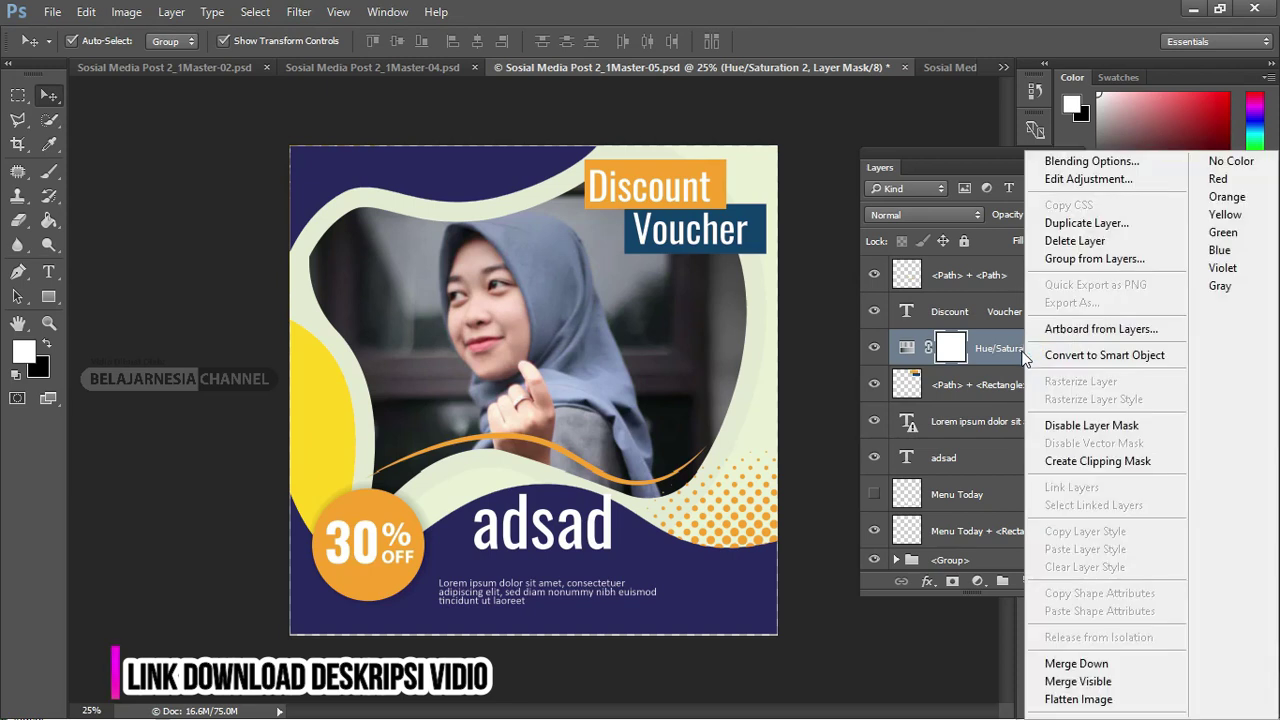
pyautogui.click(1134, 462)
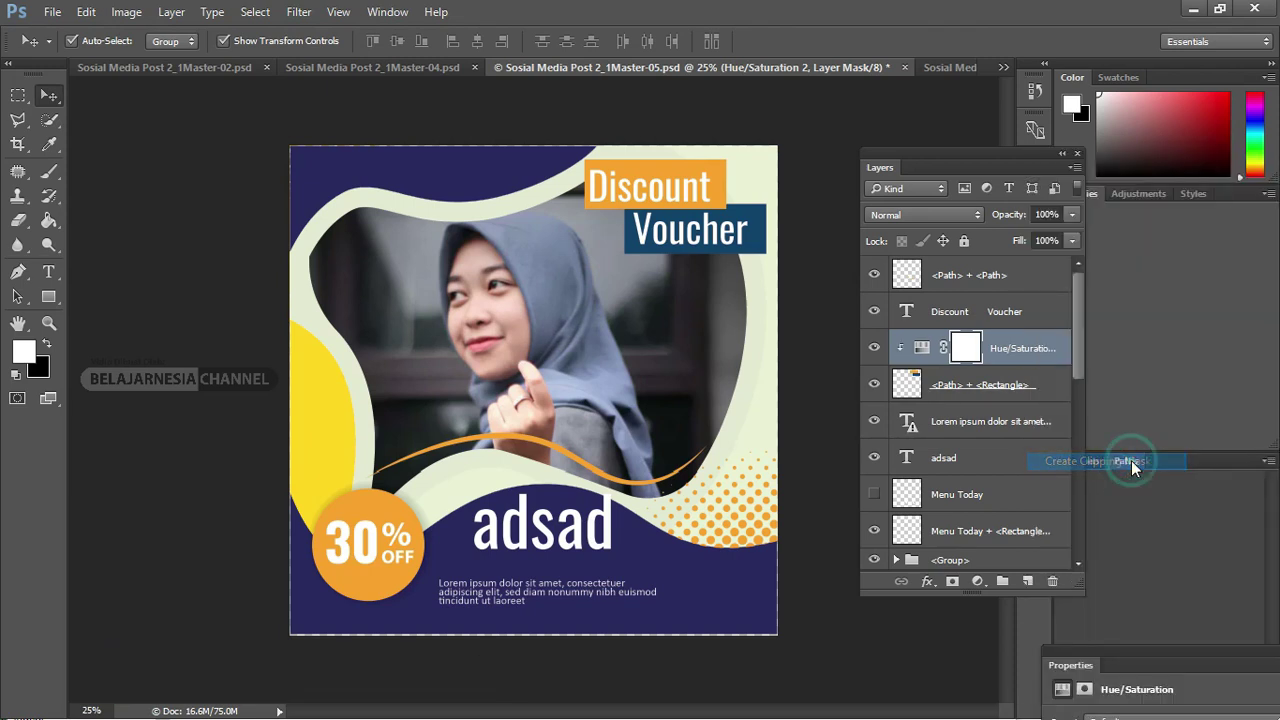
pyautogui.click(925, 352)
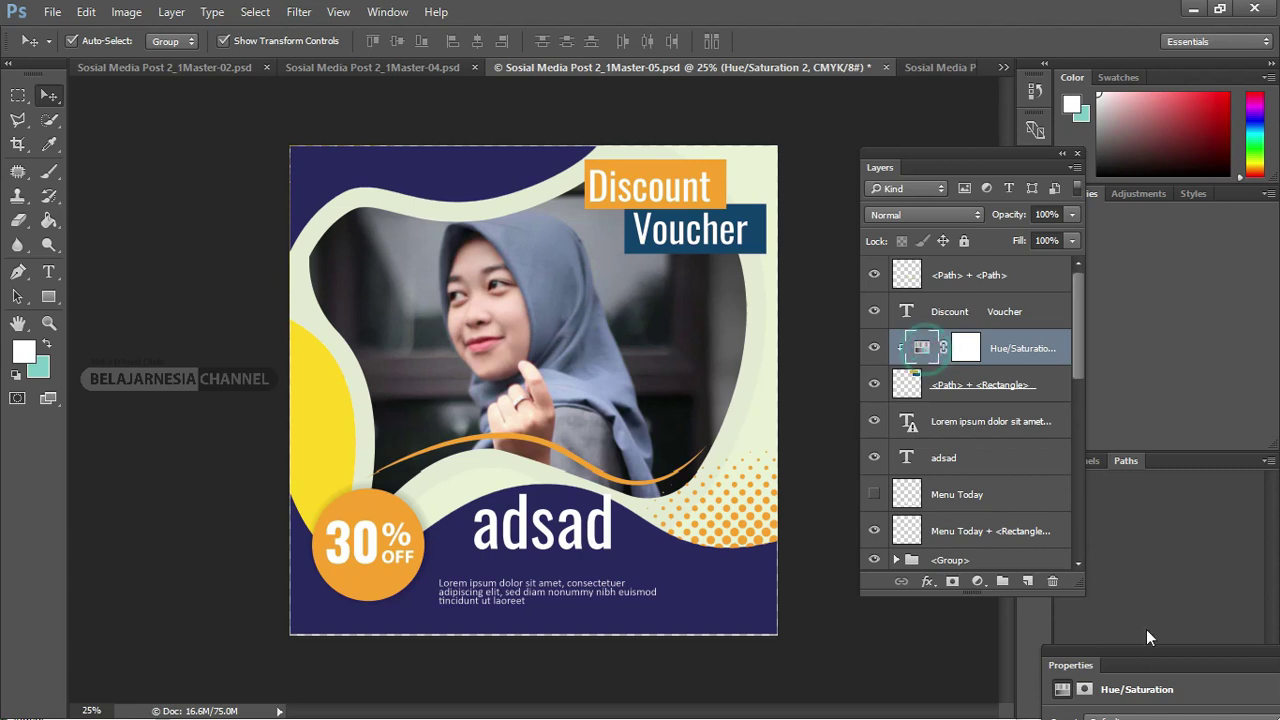
# - Set Hue/Saturation 1 Hue to -97 for a green background with pink accents
pyautogui.moveTo(1160, 658); pyautogui.dragTo(1084, 279)
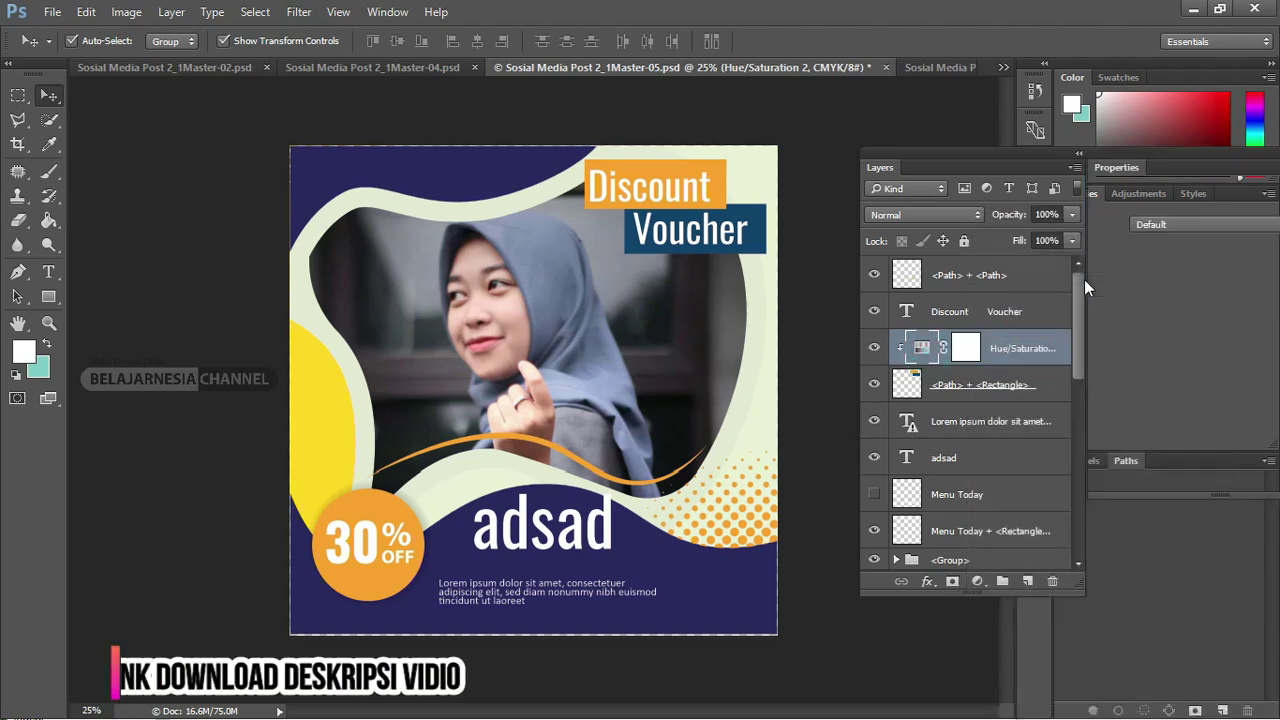
pyautogui.moveTo(1169, 161)
pyautogui.mouseDown()
pyautogui.moveTo(1031, 240)
pyautogui.moveTo(382, 254)
pyautogui.mouseUp()
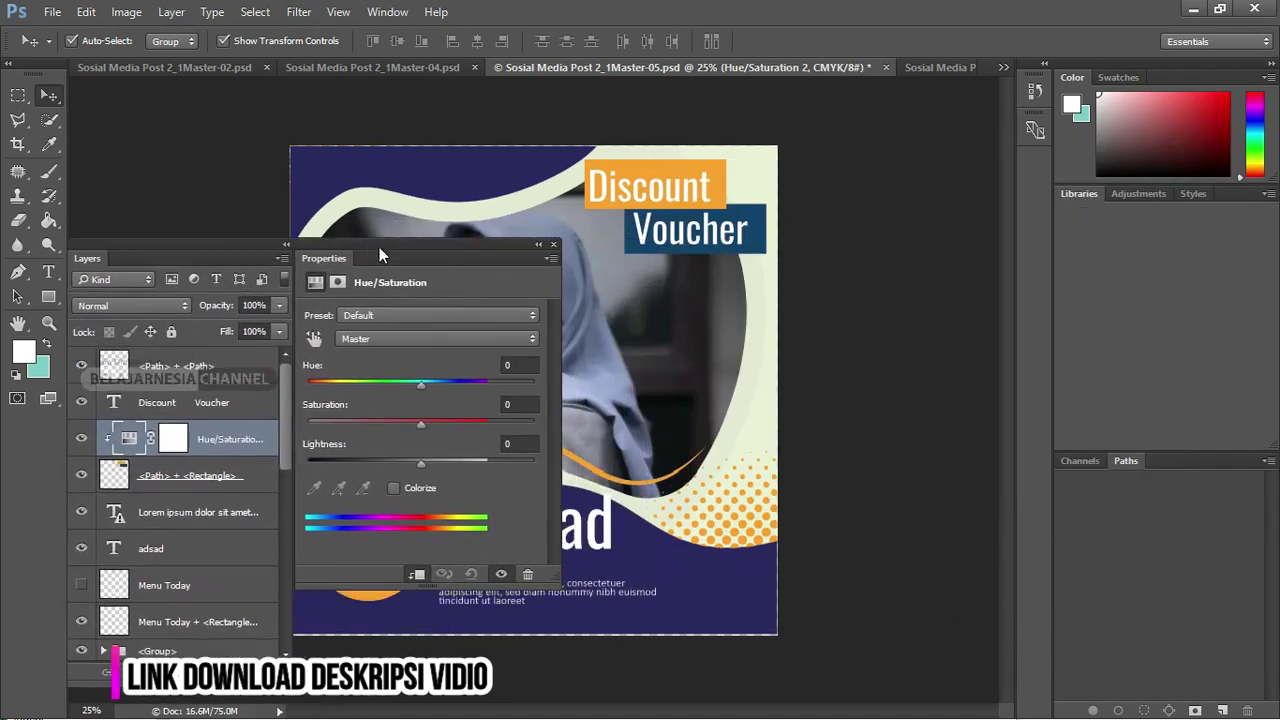
pyautogui.moveTo(417, 392); pyautogui.dragTo(408, 383)
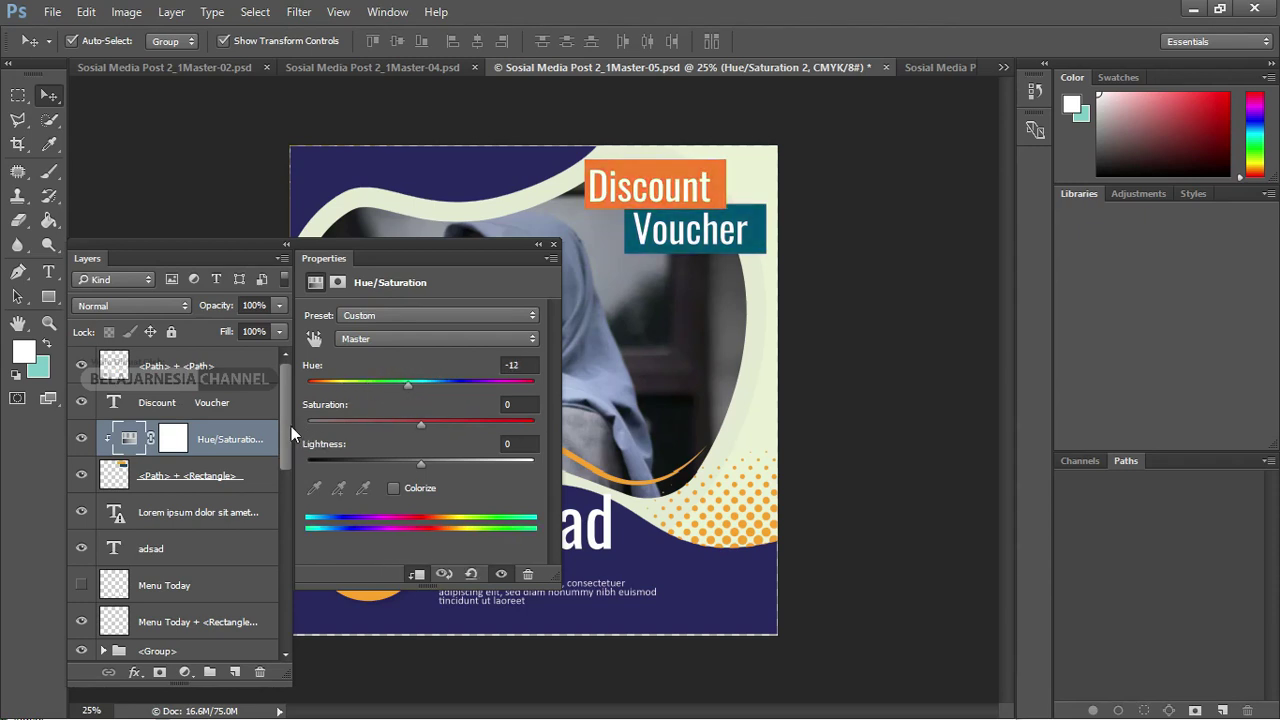
pyautogui.moveTo(287, 425); pyautogui.dragTo(250, 513)
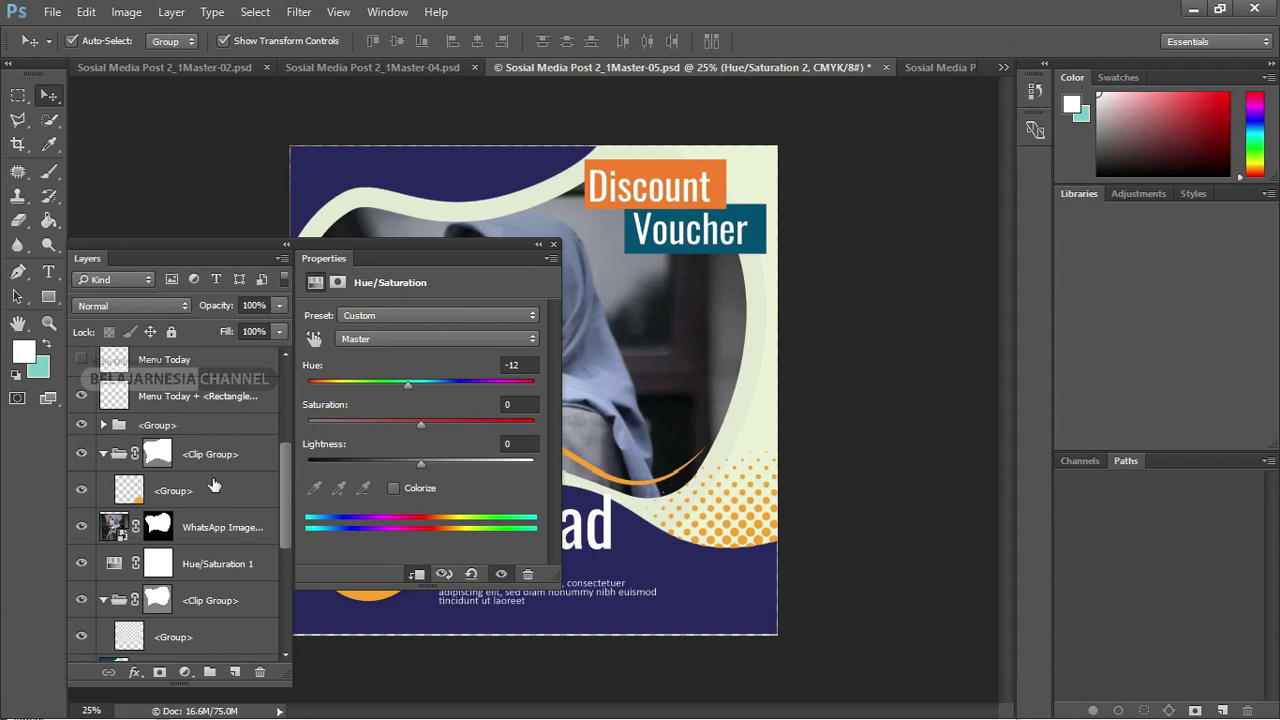
pyautogui.scroll(-1, 213, 485)
pyautogui.scroll(-1, 222, 497)
pyautogui.click(229, 503)
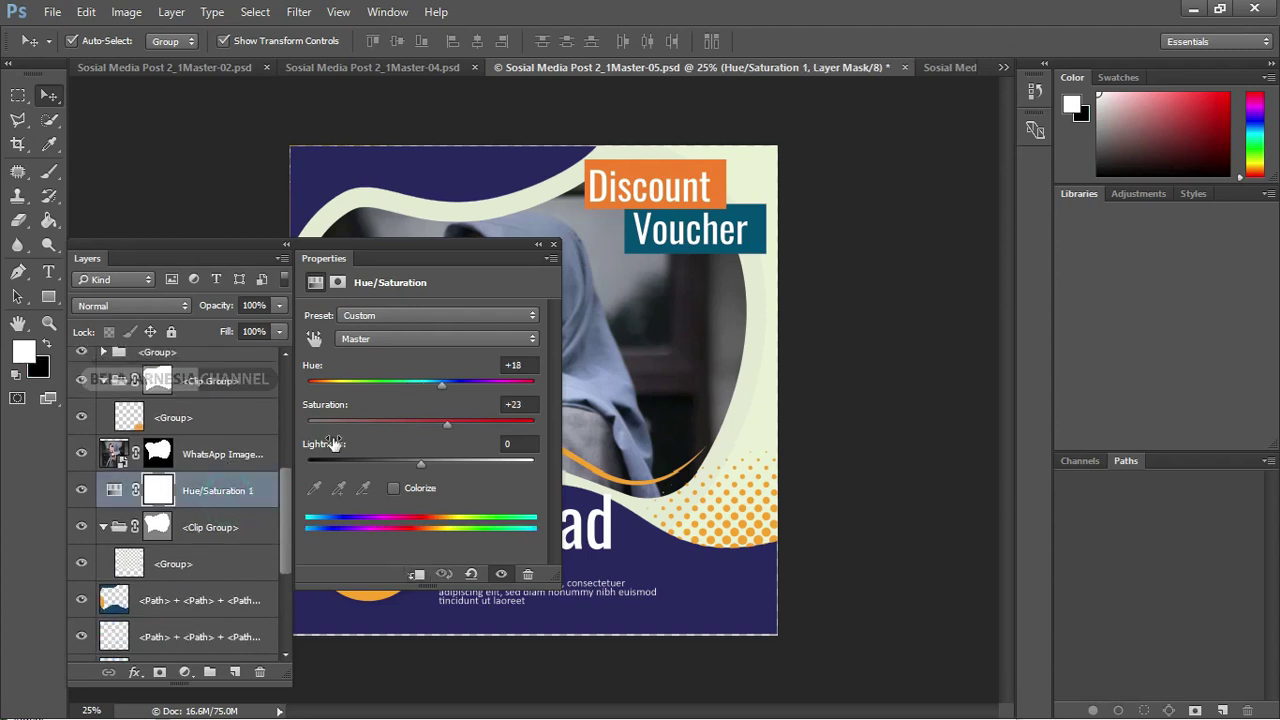
pyautogui.moveTo(441, 385); pyautogui.dragTo(349, 385)
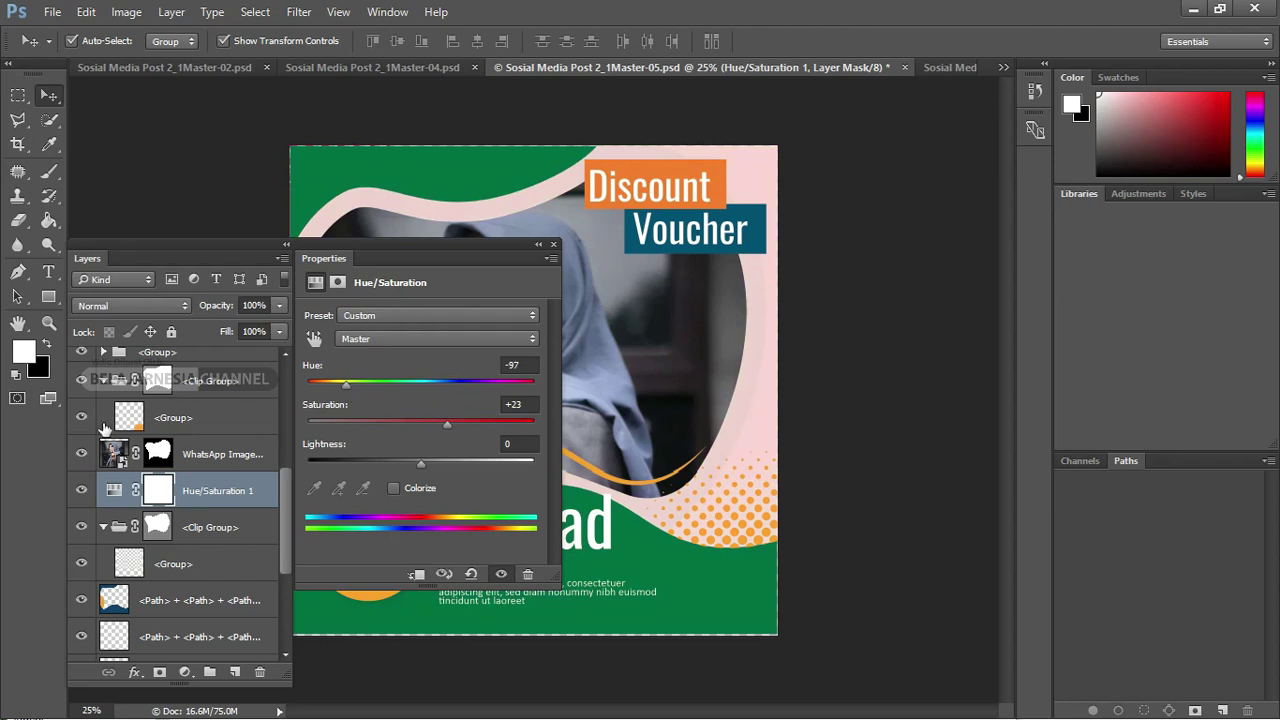
# - Set Hue/Saturation 2 Hue to -109 for a magenta Discount box, then quit Photoshop
pyautogui.scroll(2, 130, 420)
pyautogui.scroll(3, 160, 410)
pyautogui.scroll(2, 185, 402)
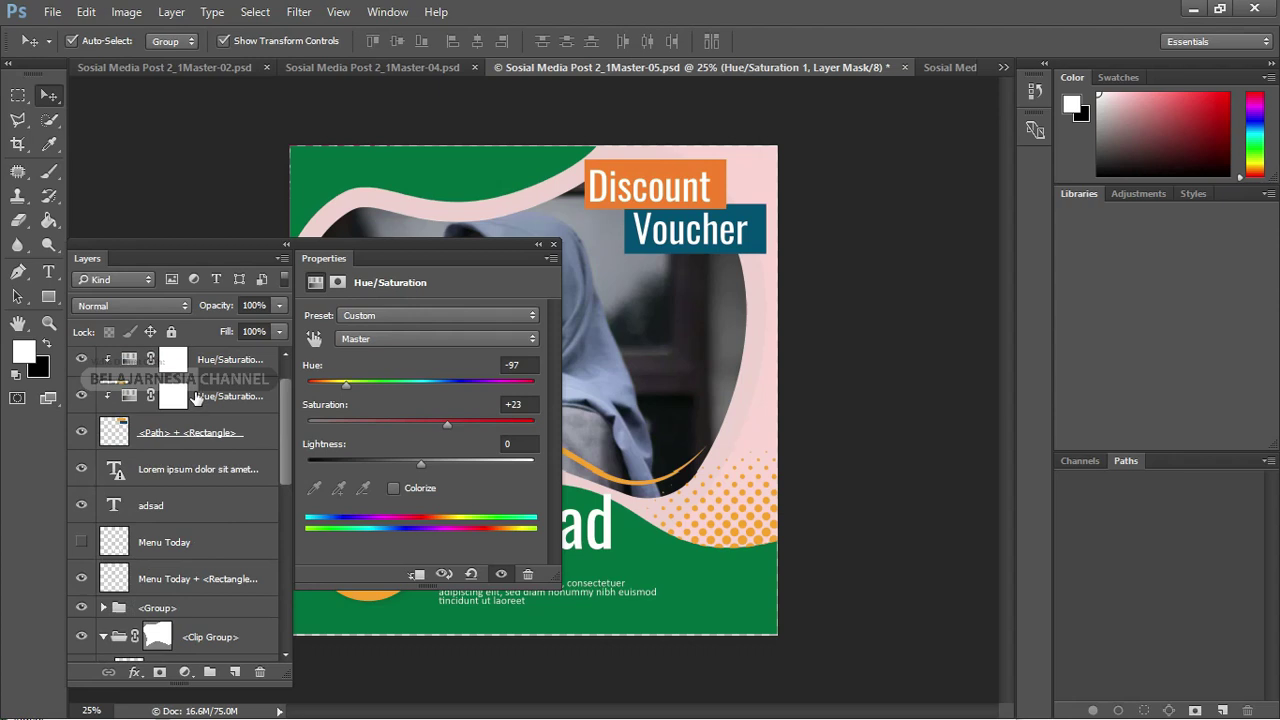
pyautogui.click(197, 398)
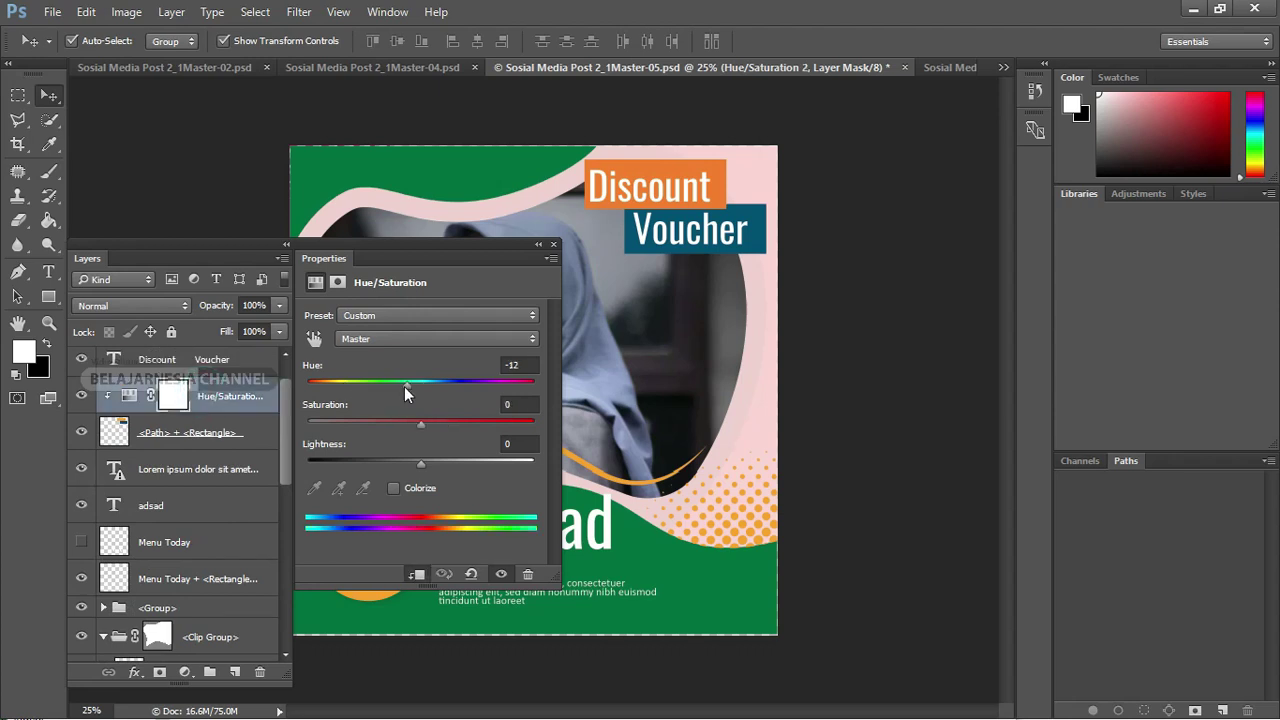
pyautogui.moveTo(404, 386); pyautogui.dragTo(341, 392)
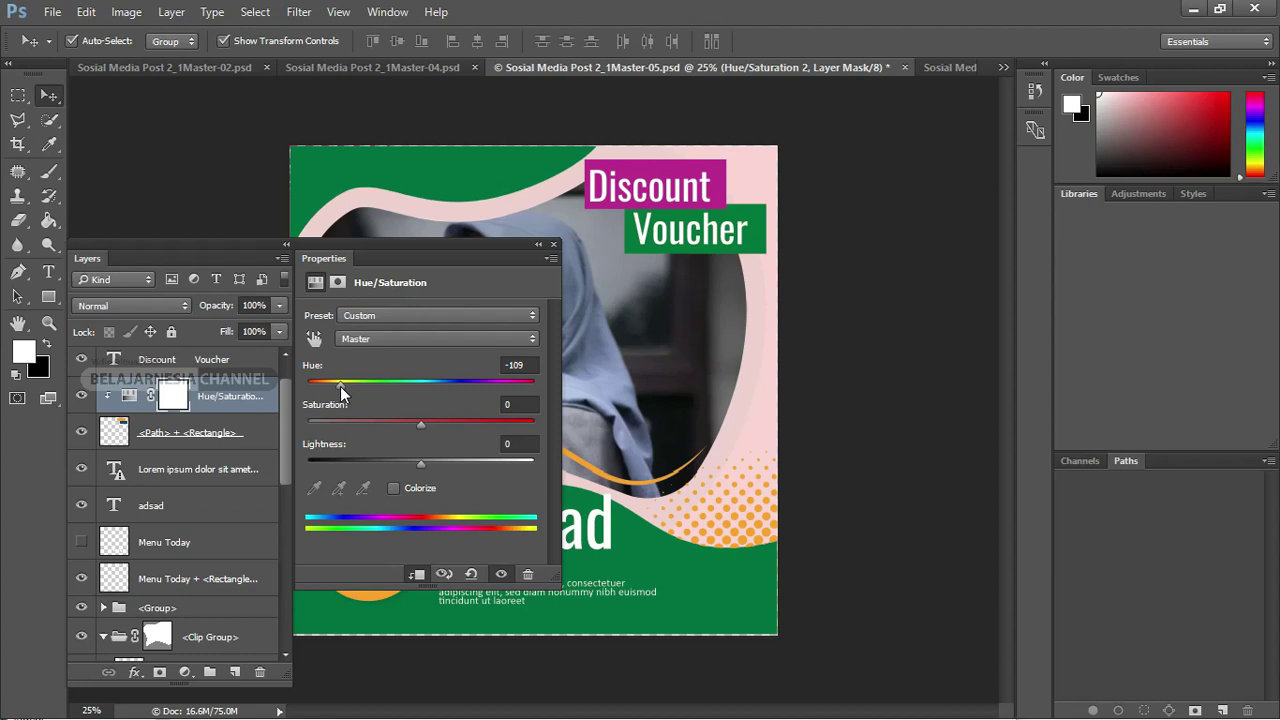
pyautogui.moveTo(184, 251)
pyautogui.mouseDown()
pyautogui.moveTo(669, 257)
pyautogui.moveTo(265, 253)
pyautogui.mouseUp()
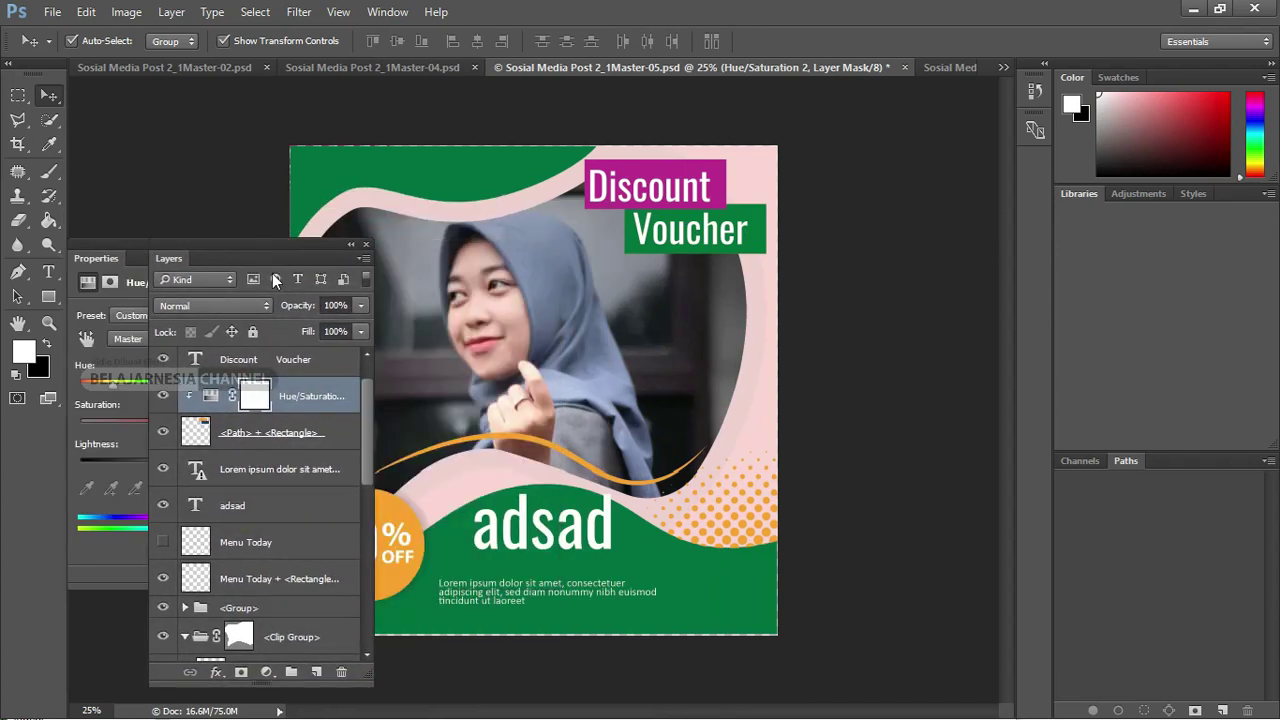
pyautogui.moveTo(288, 254); pyautogui.dragTo(533, 249)
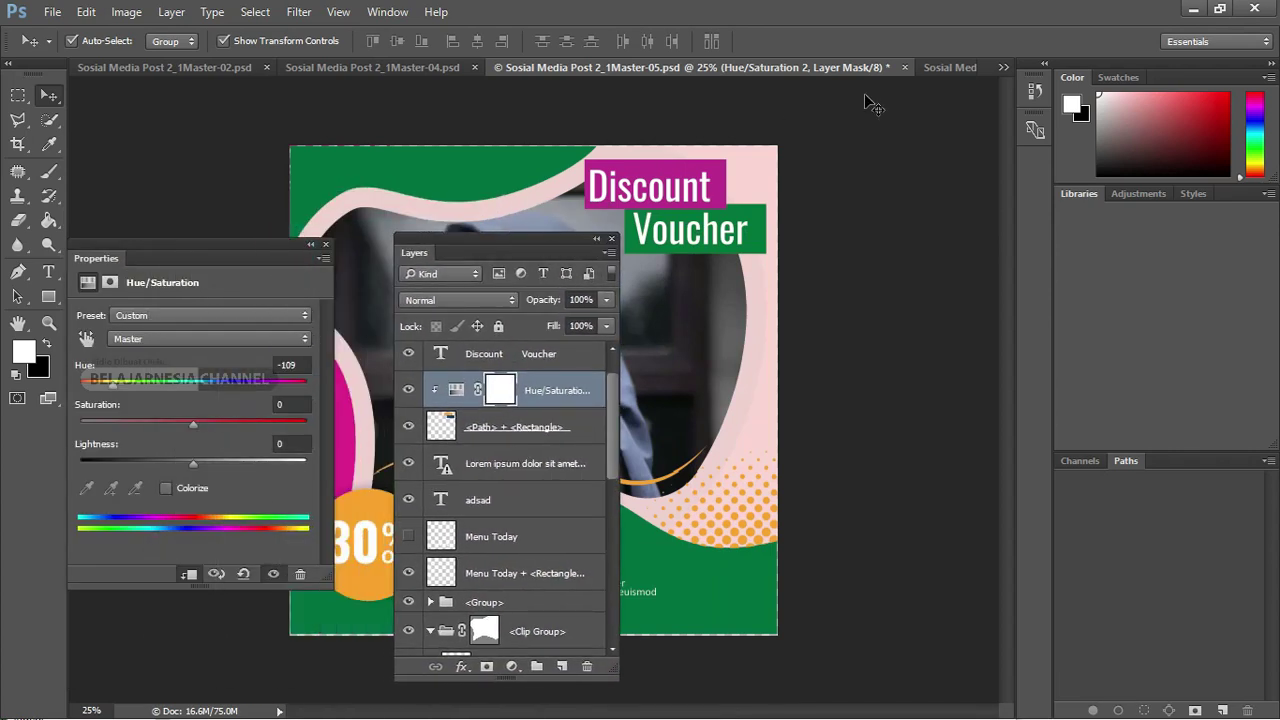
pyautogui.click(1254, 8)
# - Discard Photoshop's changes, maximize the Pictures folder, and switch to Illustrator's Sosial Media Post 3.ai
pyautogui.click(660, 302)
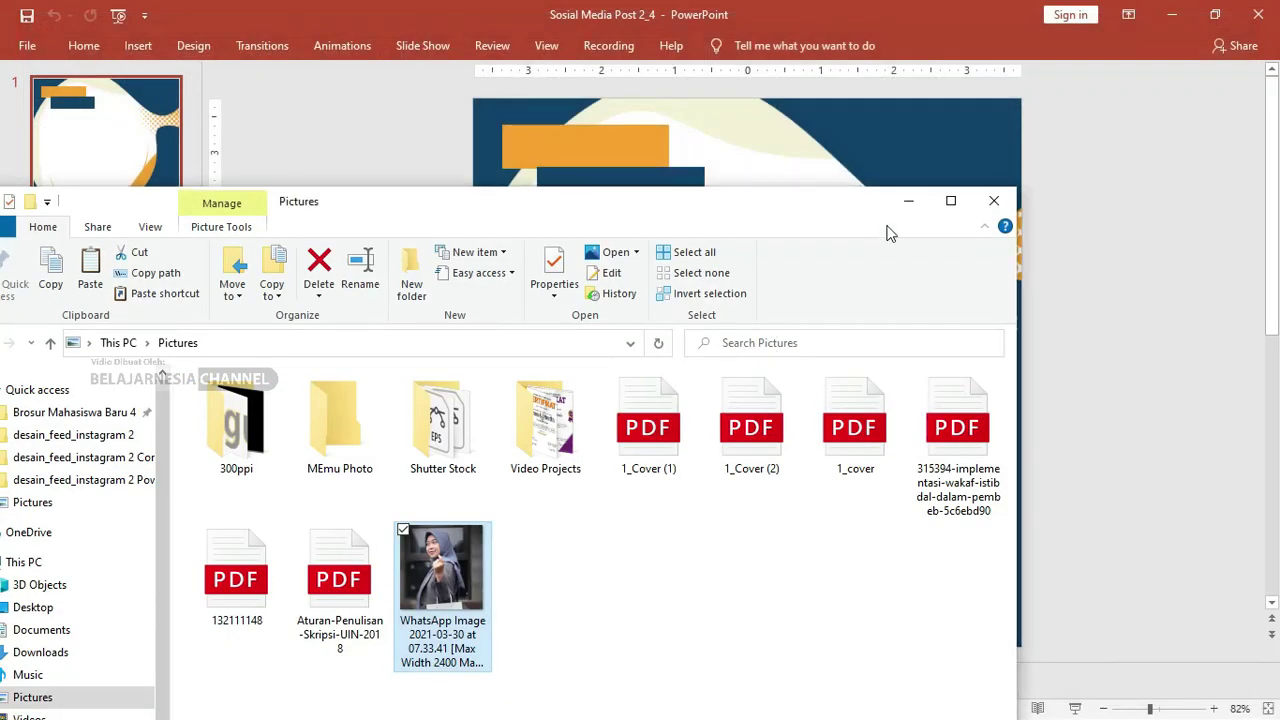
pyautogui.click(951, 200)
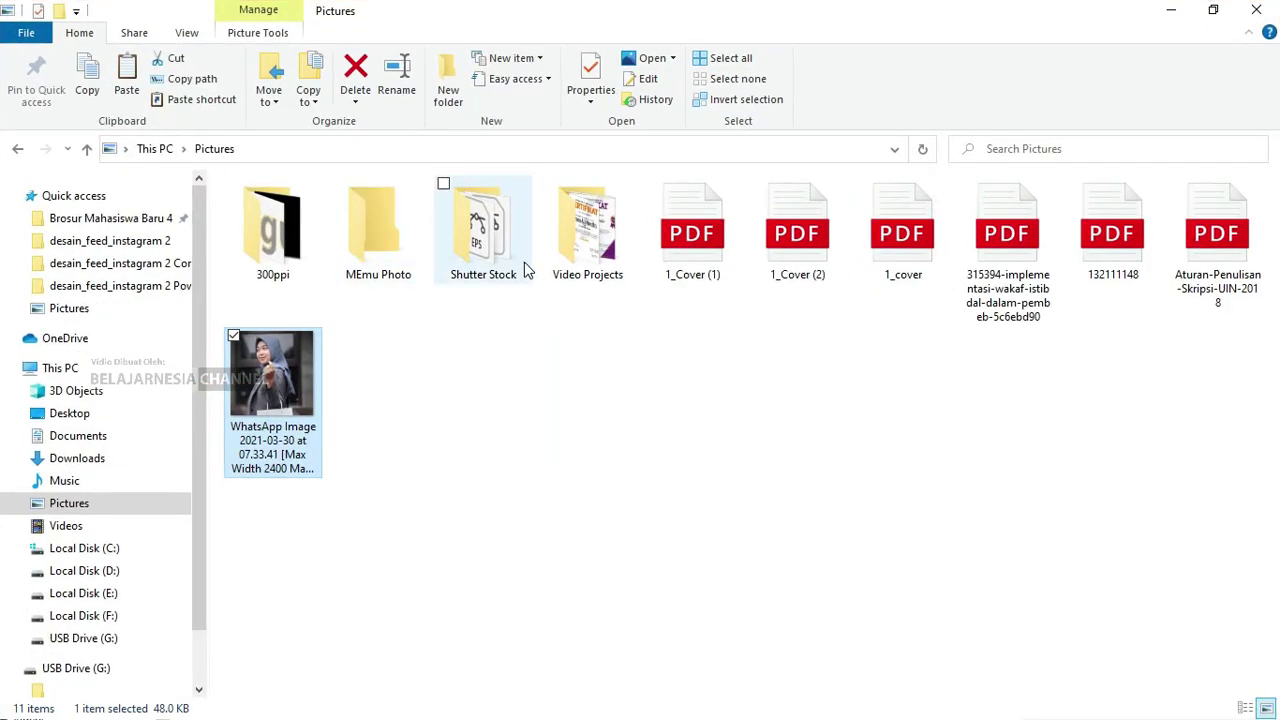
pyautogui.hotkey('alt', 'Tab')
pyautogui.hotkey('alt', 'Tab')
pyautogui.hotkey('alt', 'Tab')
pyautogui.hotkey('alt', 'Tab')
pyautogui.hotkey('alt', 'Tab')
pyautogui.hotkey('alt', 'Tab')
pyautogui.hotkey('alt', 'Tab')
pyautogui.hotkey('alt', 'Tab')
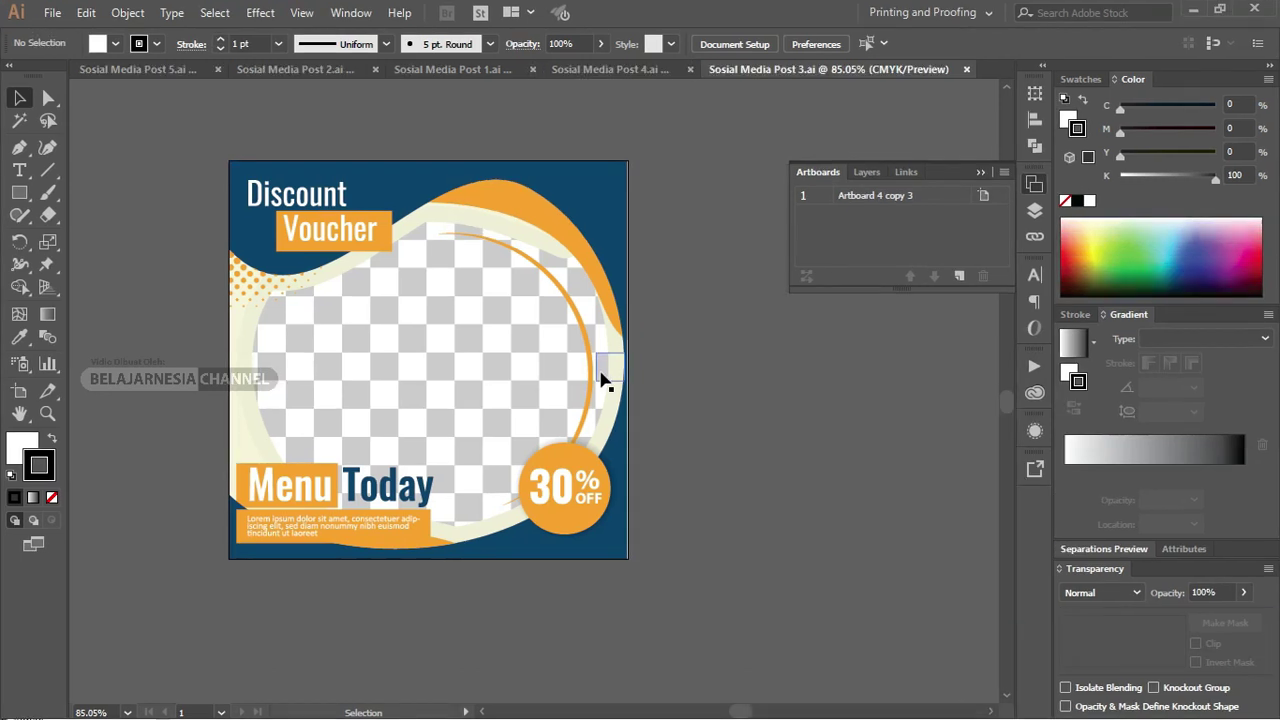
# - Select the whole voucher artwork, undoing the stray moves
pyautogui.click(980, 173)
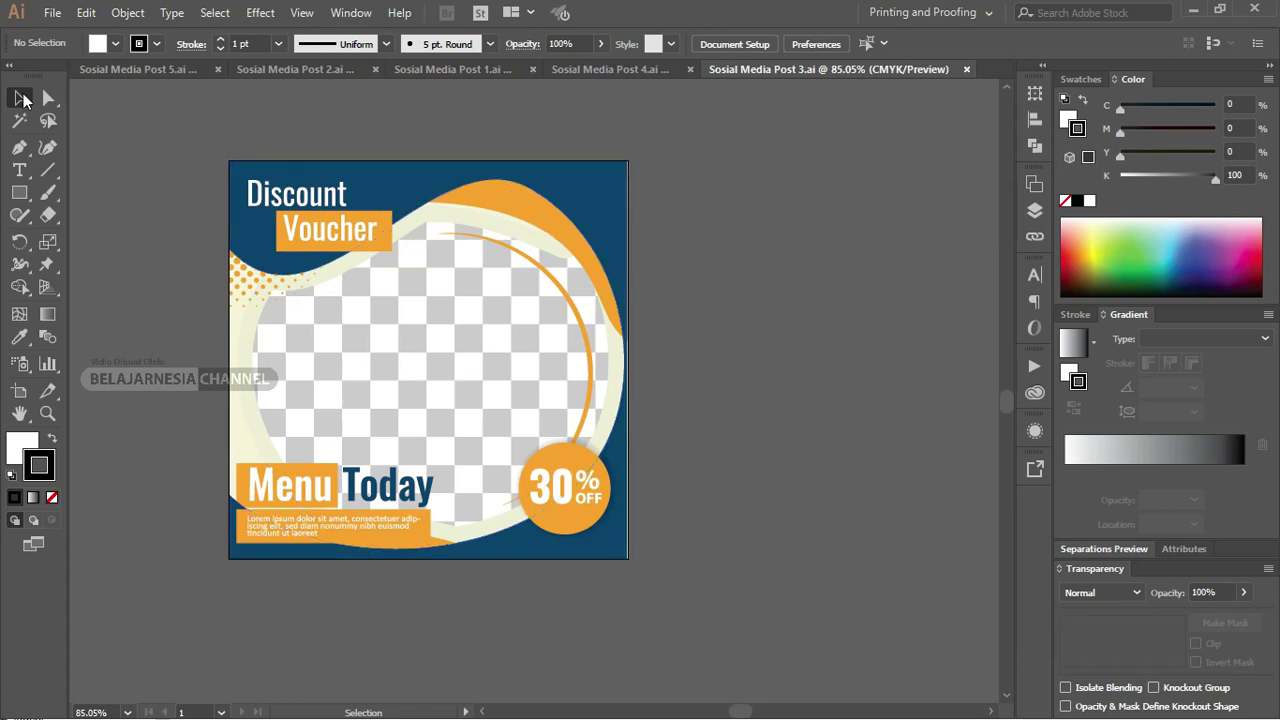
pyautogui.click(418, 282)
pyautogui.moveTo(434, 313); pyautogui.dragTo(403, 310)
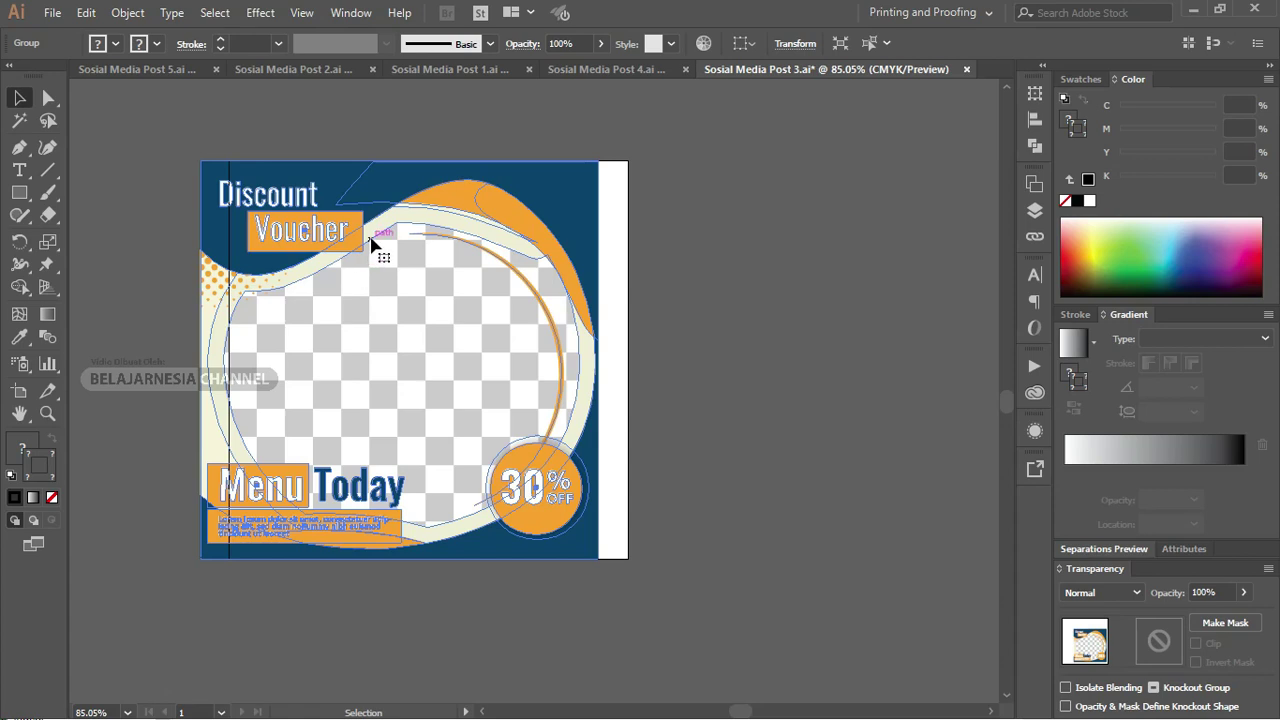
pyautogui.hotkey('ctrl', 'z')
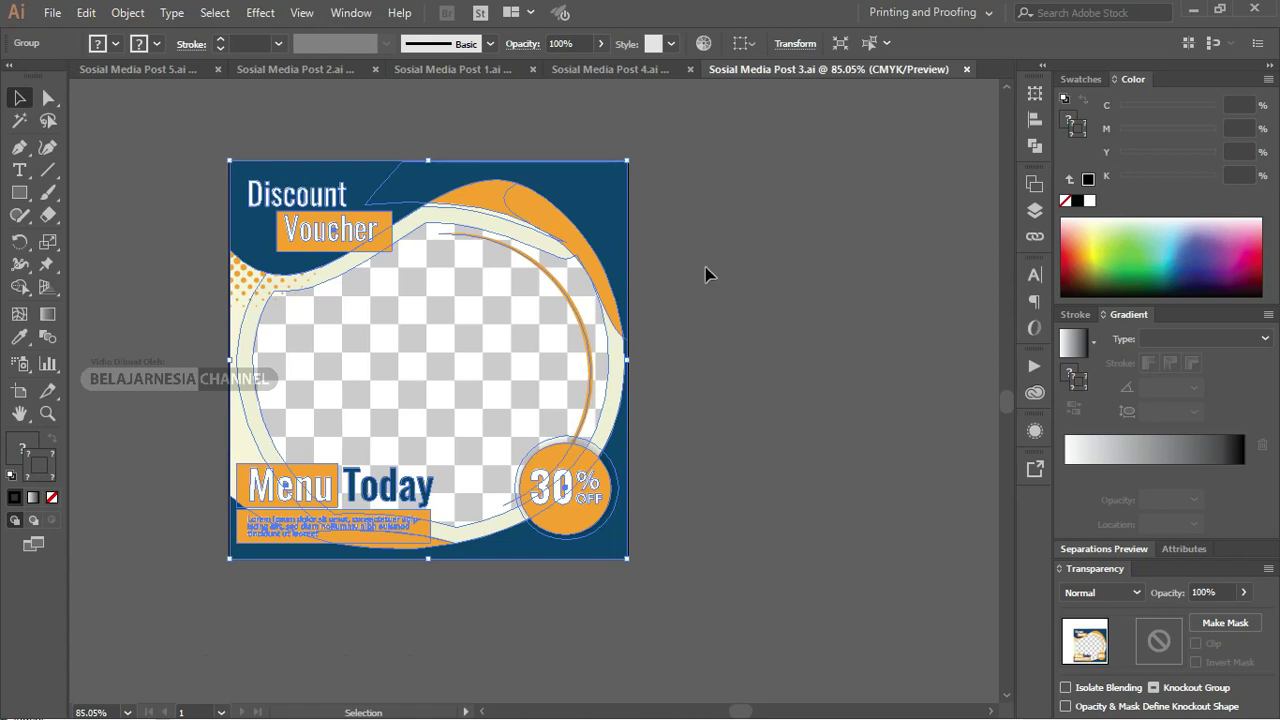
pyautogui.hotkey('ctrl', 'z')
# - Ungroup the voucher artwork, then glance at Sosial Media Post 4.ai and return
pyautogui.rightClick(575, 263)
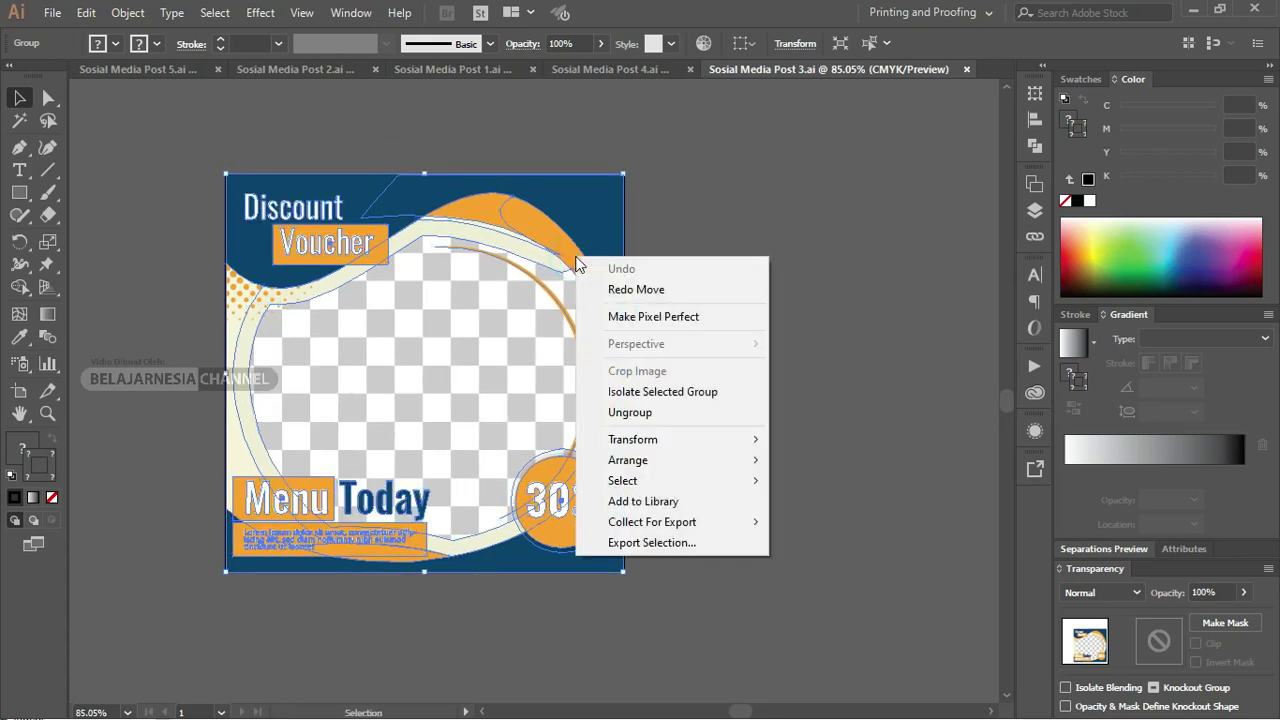
pyautogui.click(683, 411)
pyautogui.click(795, 288)
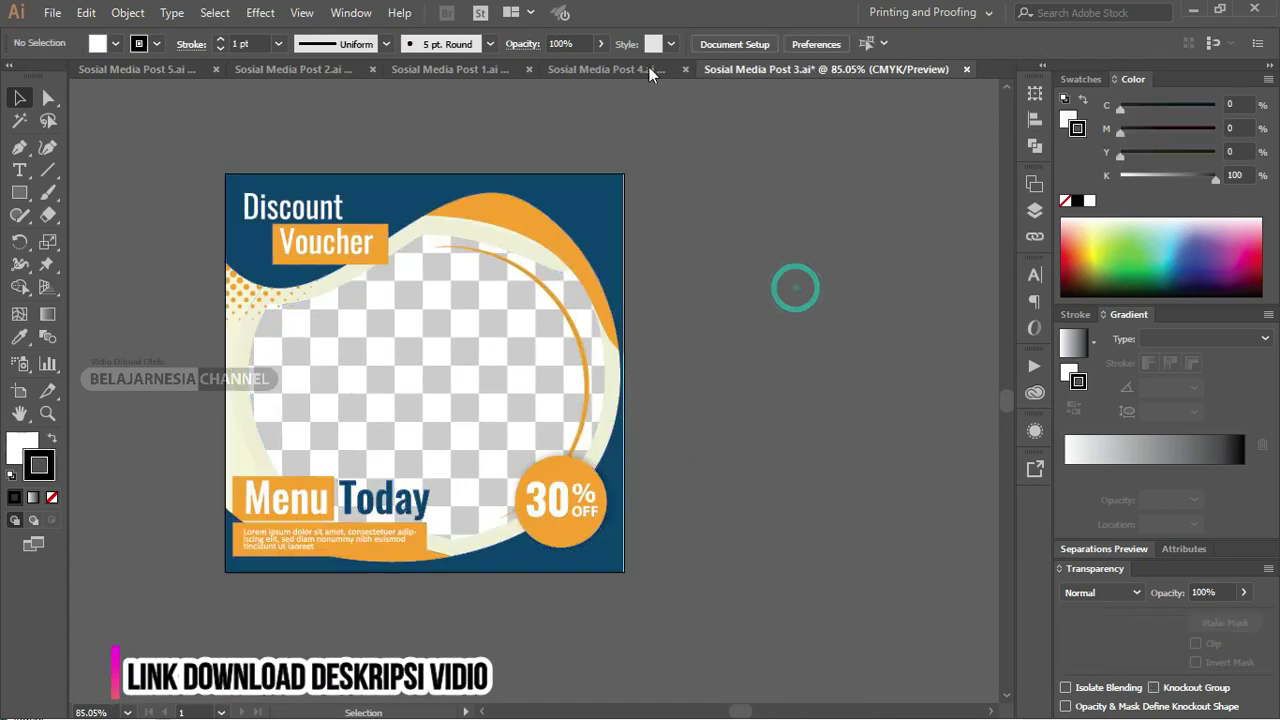
pyautogui.click(596, 66)
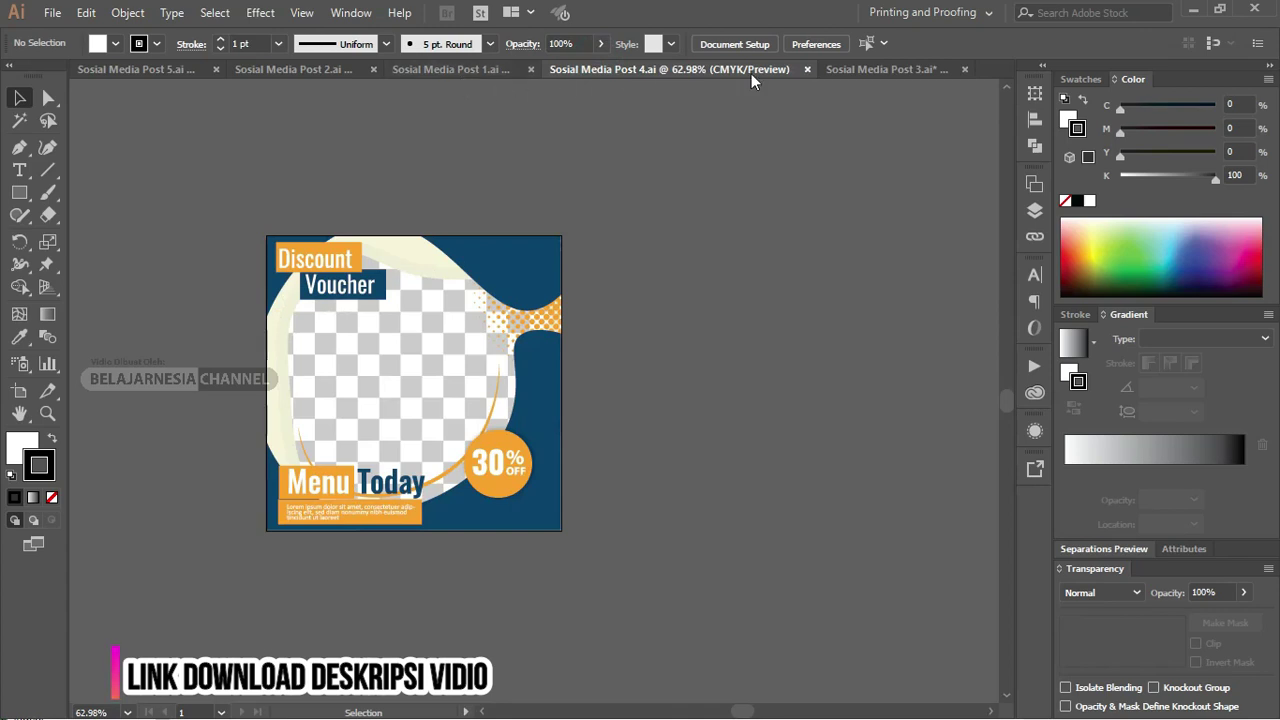
pyautogui.click(862, 69)
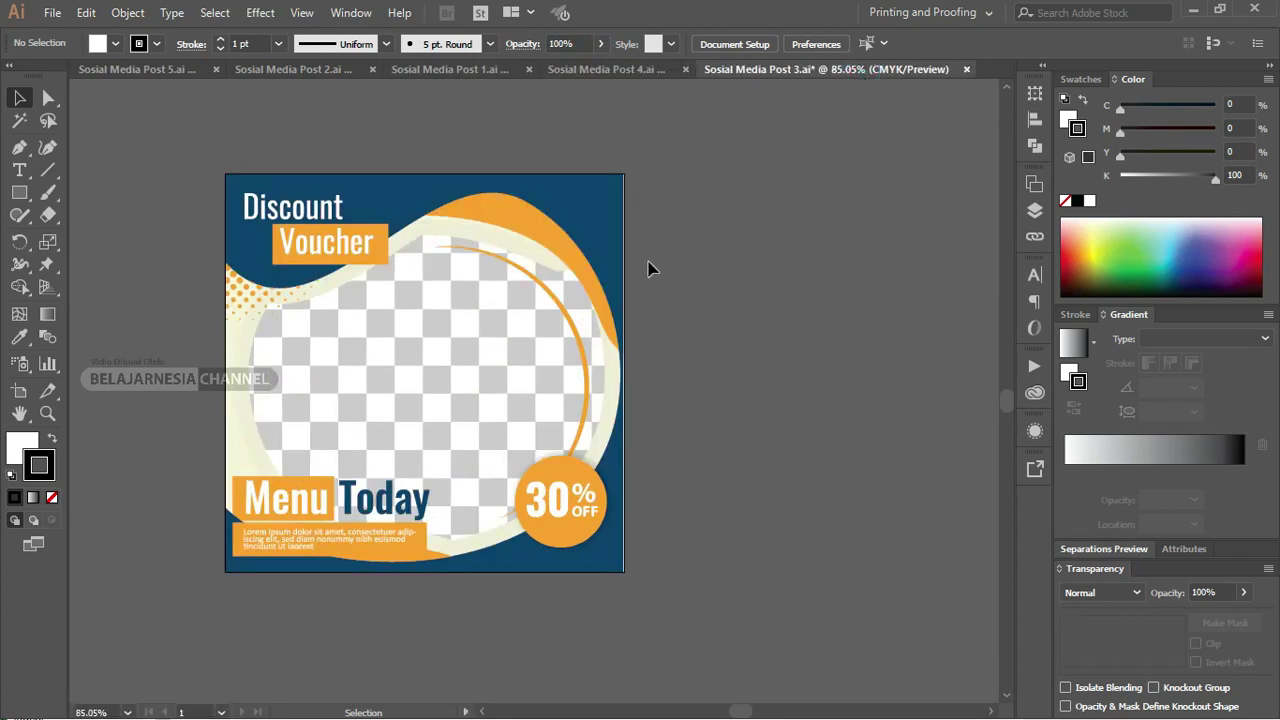
# - Fit the artboard in view and select the Discount Voucher heading, undoing a stray nudge
pyautogui.press('z')
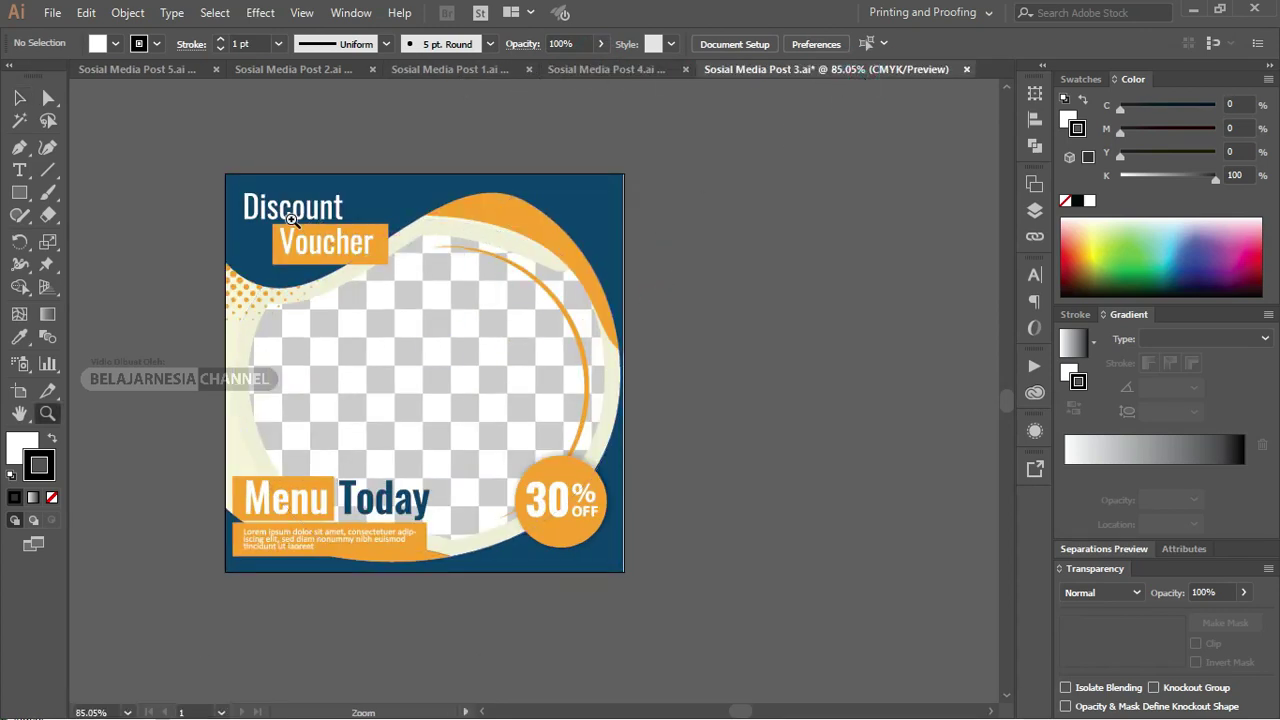
pyautogui.moveTo(292, 218); pyautogui.dragTo(794, 509)
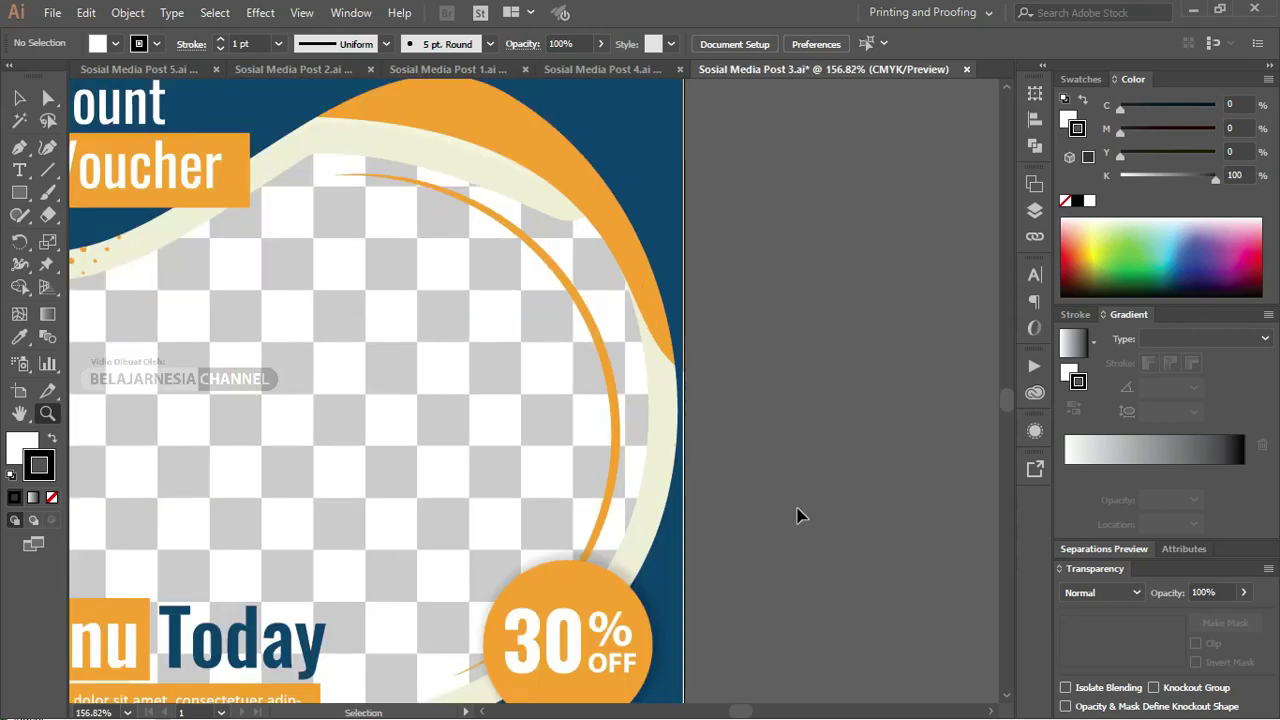
pyautogui.hotkey('ctrl', '0')
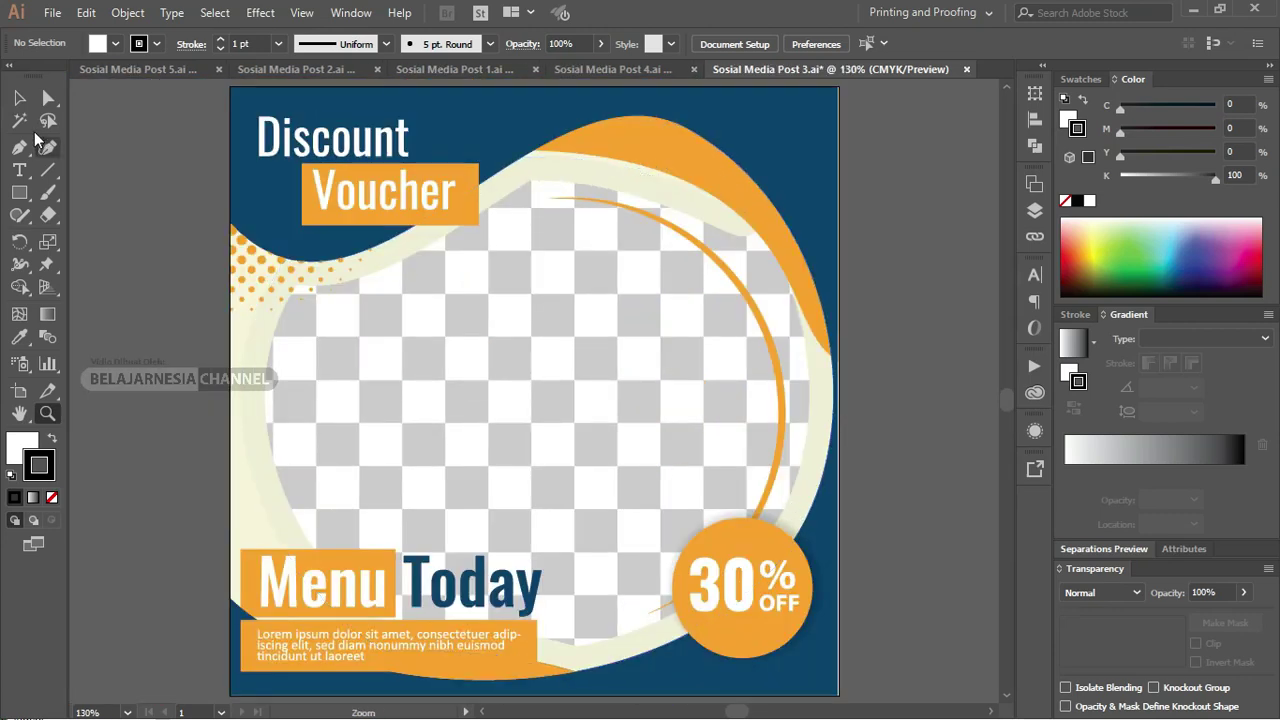
pyautogui.press('v')
pyautogui.click(355, 160)
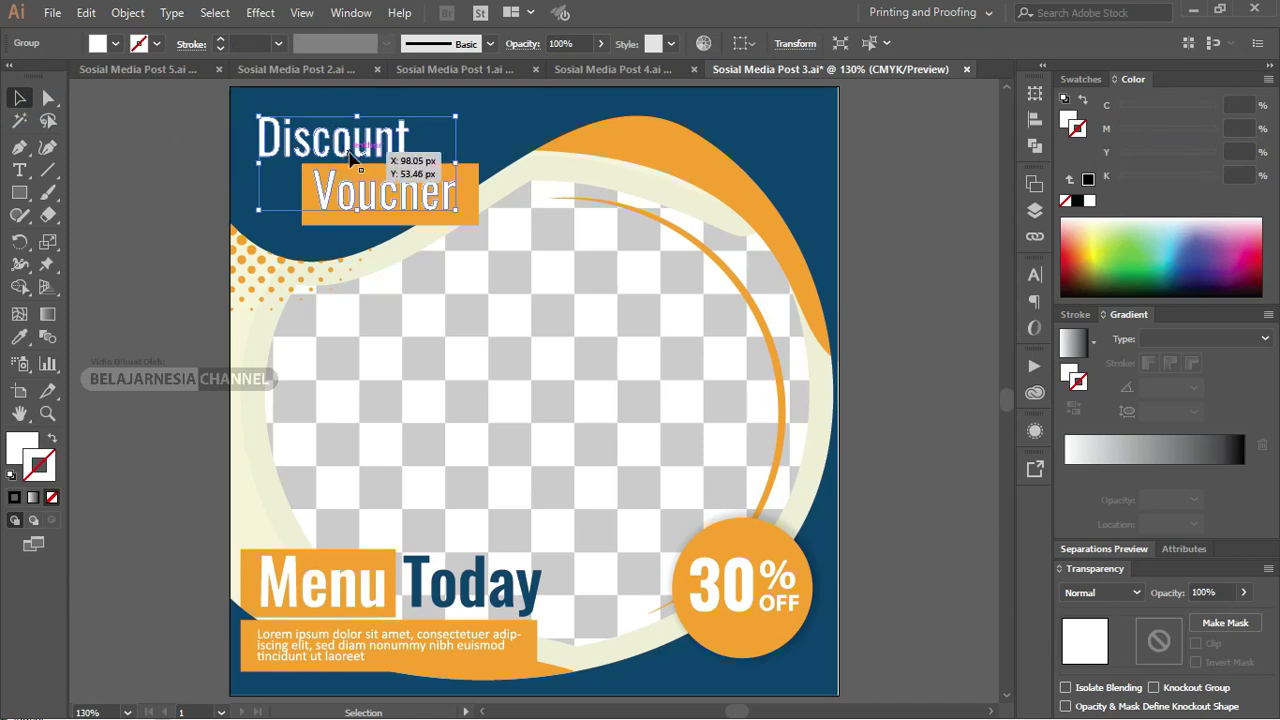
pyautogui.press('a')
pyautogui.moveTo(389, 150); pyautogui.dragTo(370, 148)
pyautogui.hotkey('ctrl', 'z')
pyautogui.press('v')
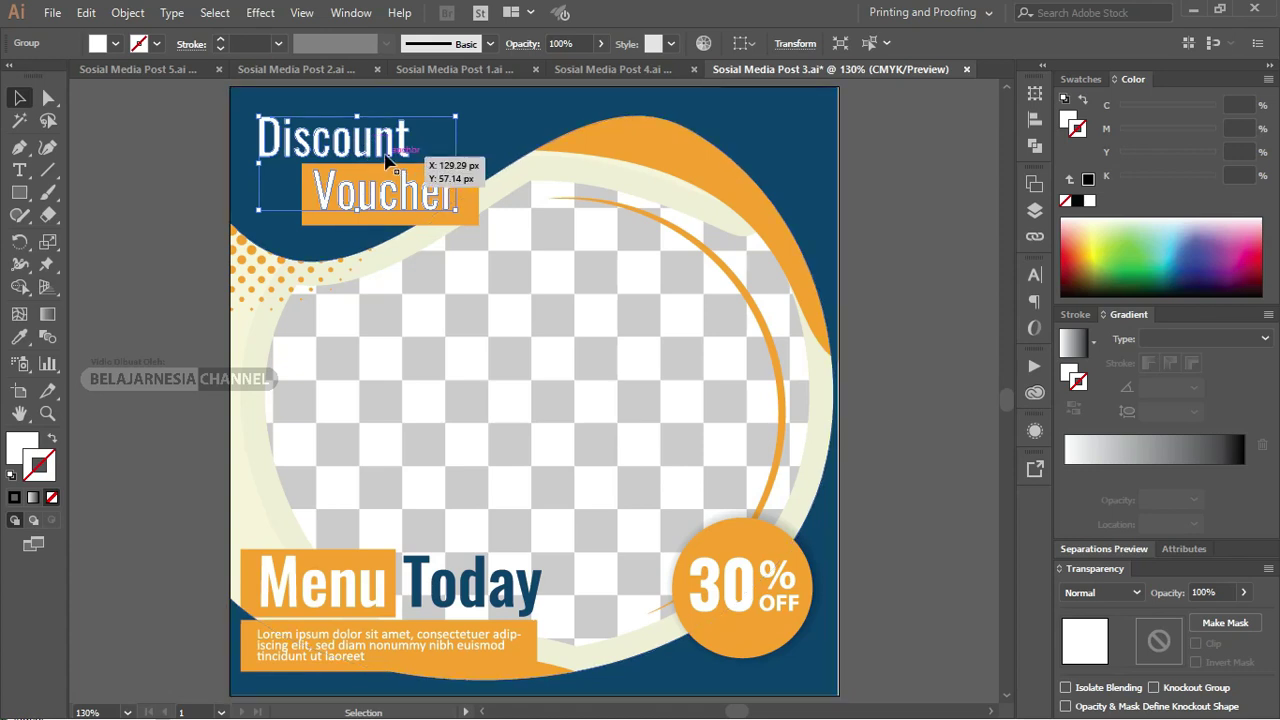
pyautogui.moveTo(387, 160); pyautogui.dragTo(387, 160)
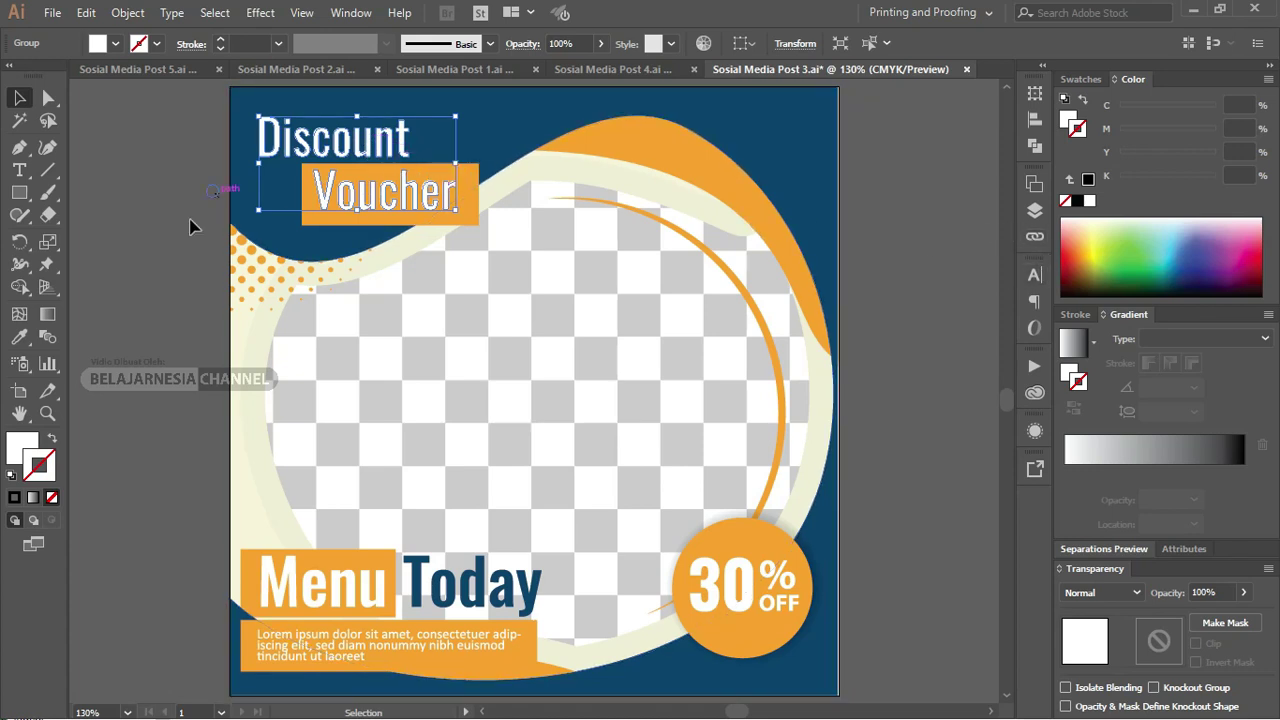
# - Select the whole Discount Voucher heading group and delete it
pyautogui.doubleClick(367, 148)
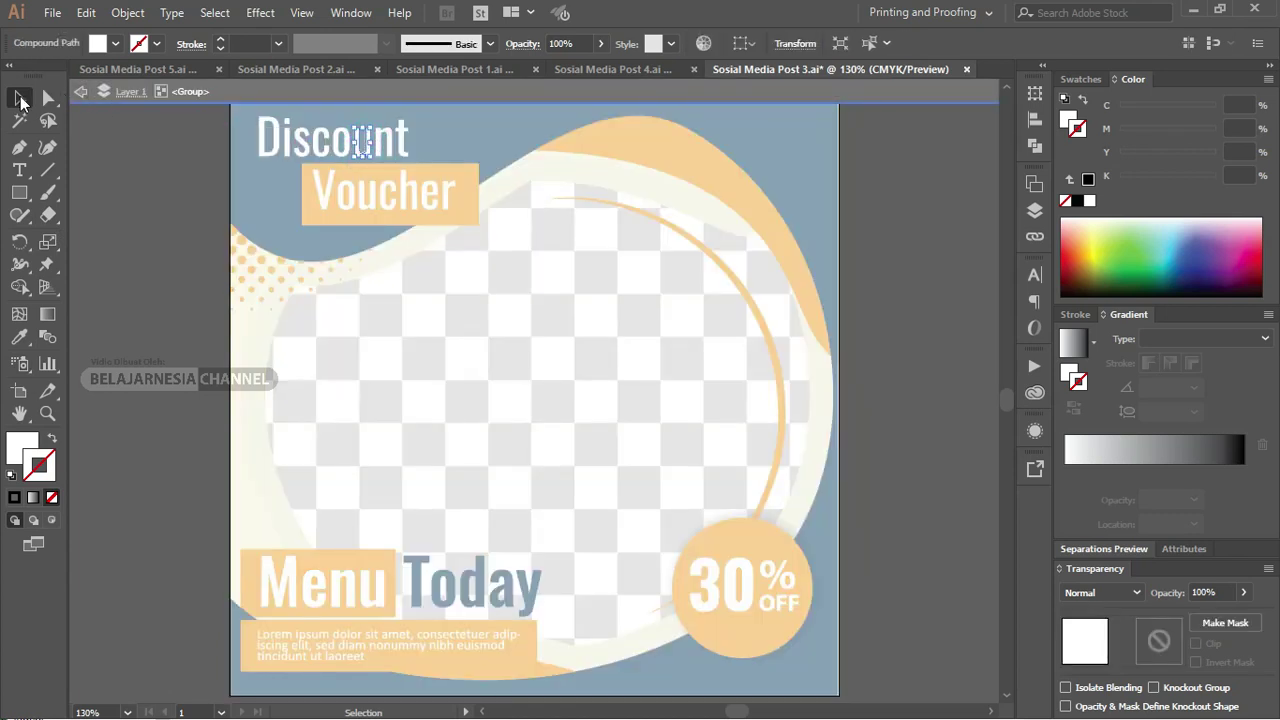
pyautogui.click(97, 155)
pyautogui.doubleClick(97, 155)
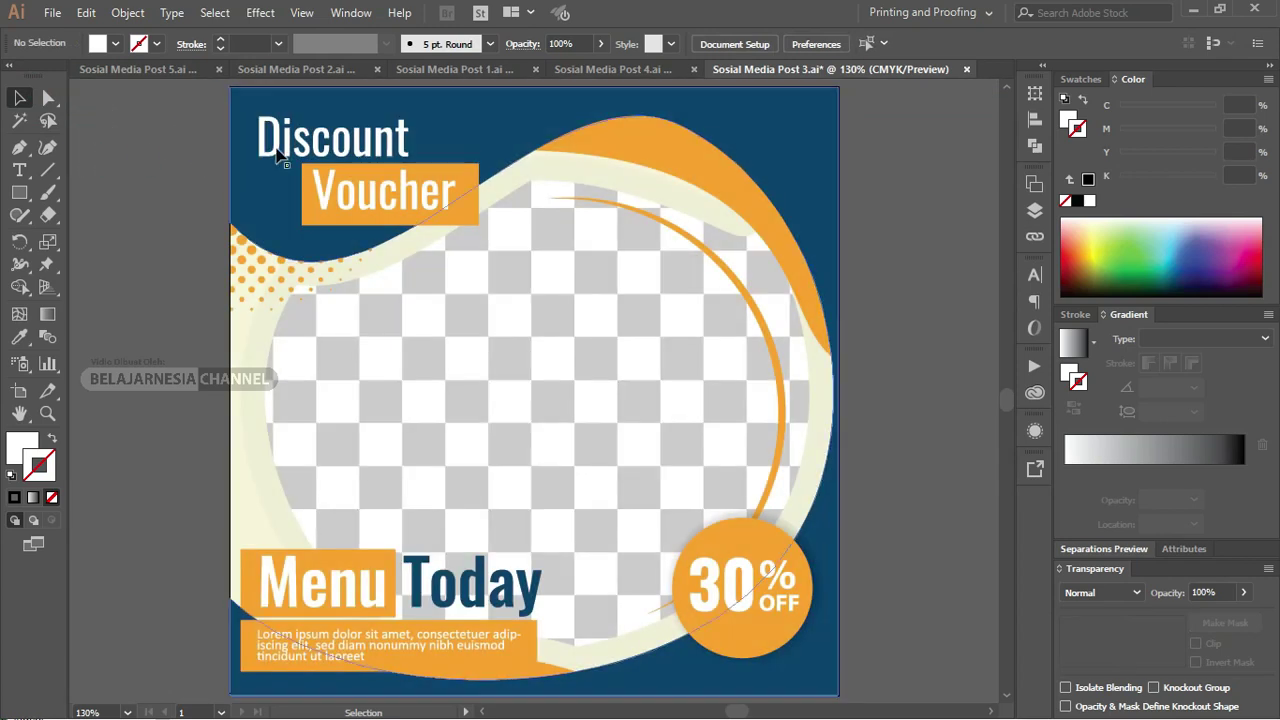
pyautogui.click(345, 142)
pyautogui.moveTo(347, 143); pyautogui.dragTo(305, 143)
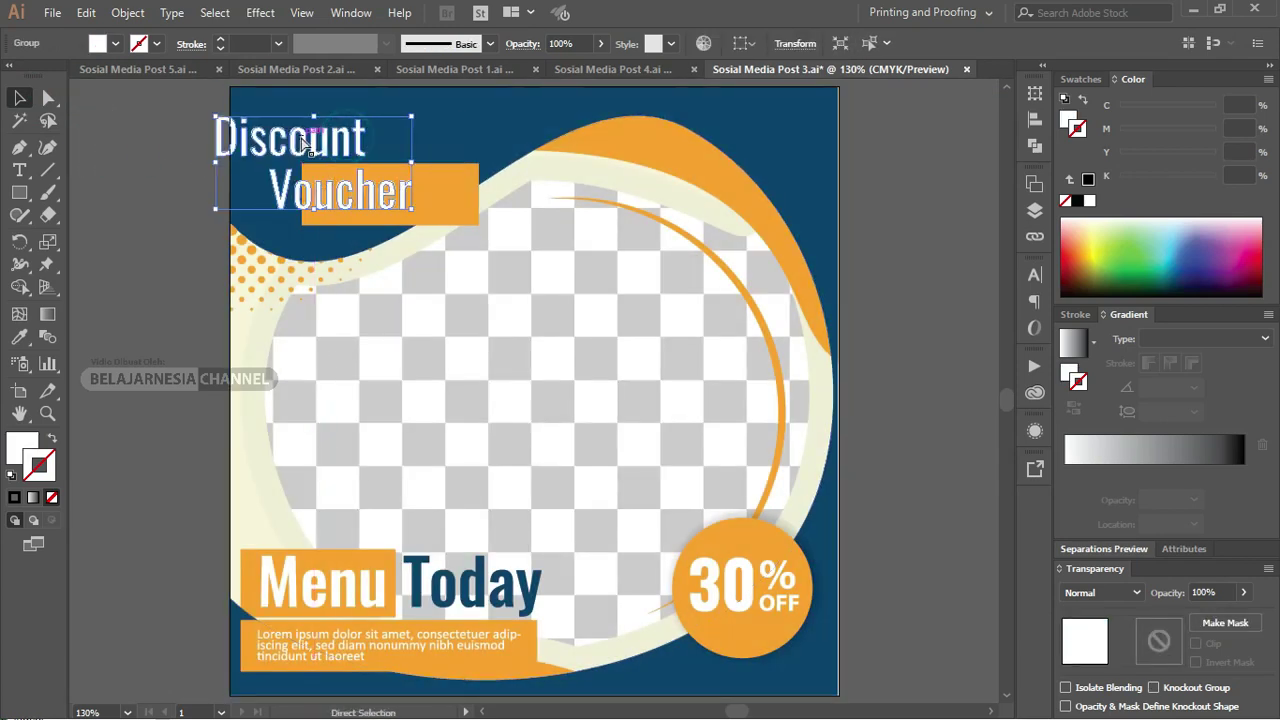
pyautogui.press('Delete')
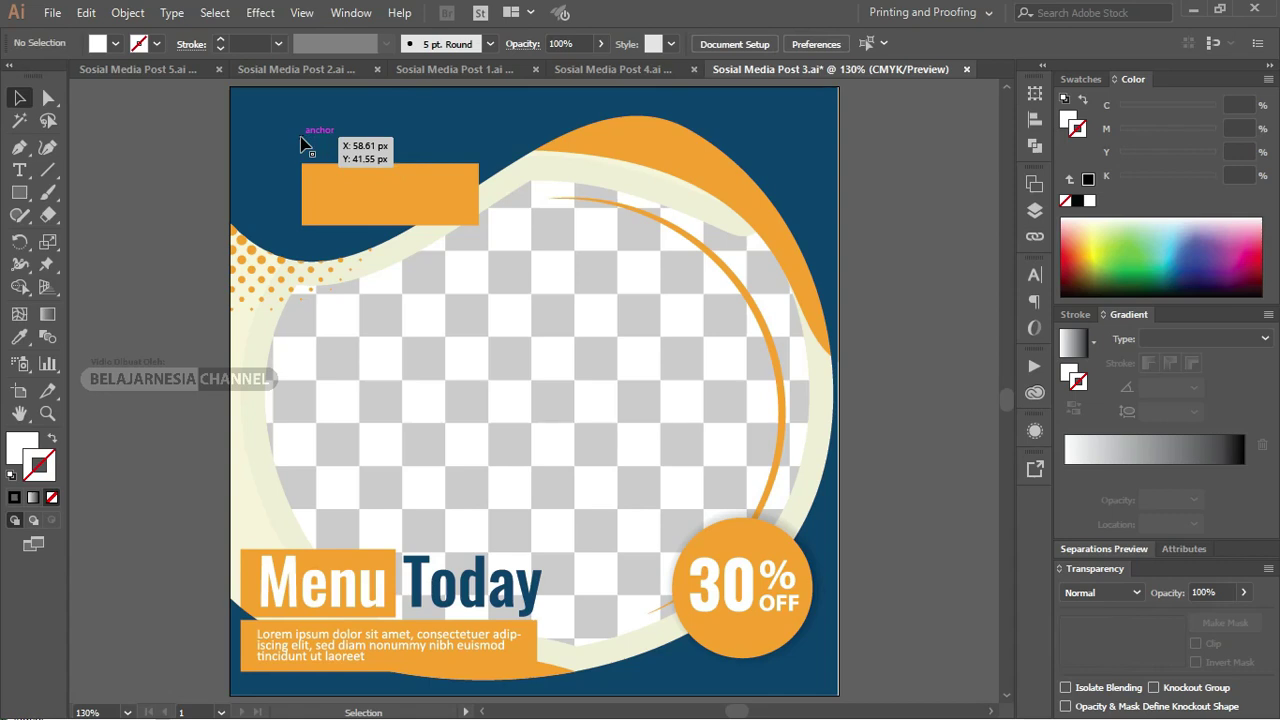
# - Add placeholder text 'sadfasdf' above the orange box and enlarge it to 27.83 pt
pyautogui.click(19, 169)
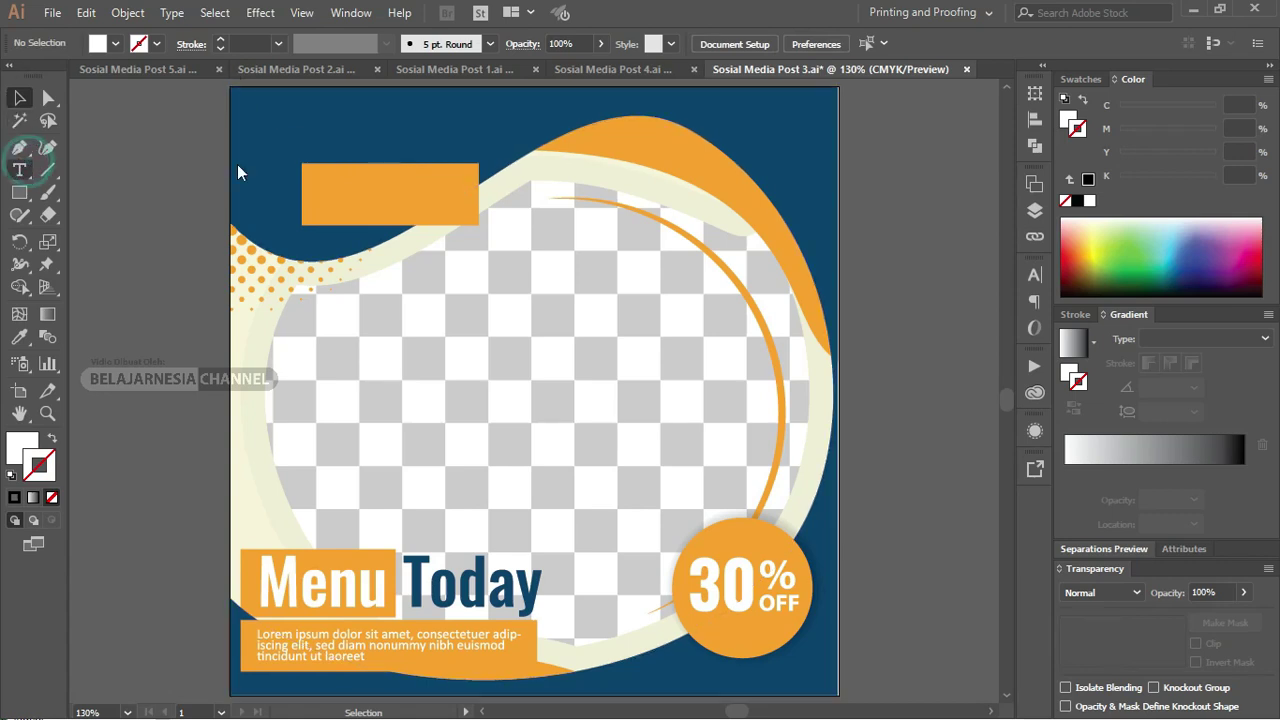
pyautogui.click(306, 133)
pyautogui.write('sadfasdf')
pyautogui.click(19, 97)
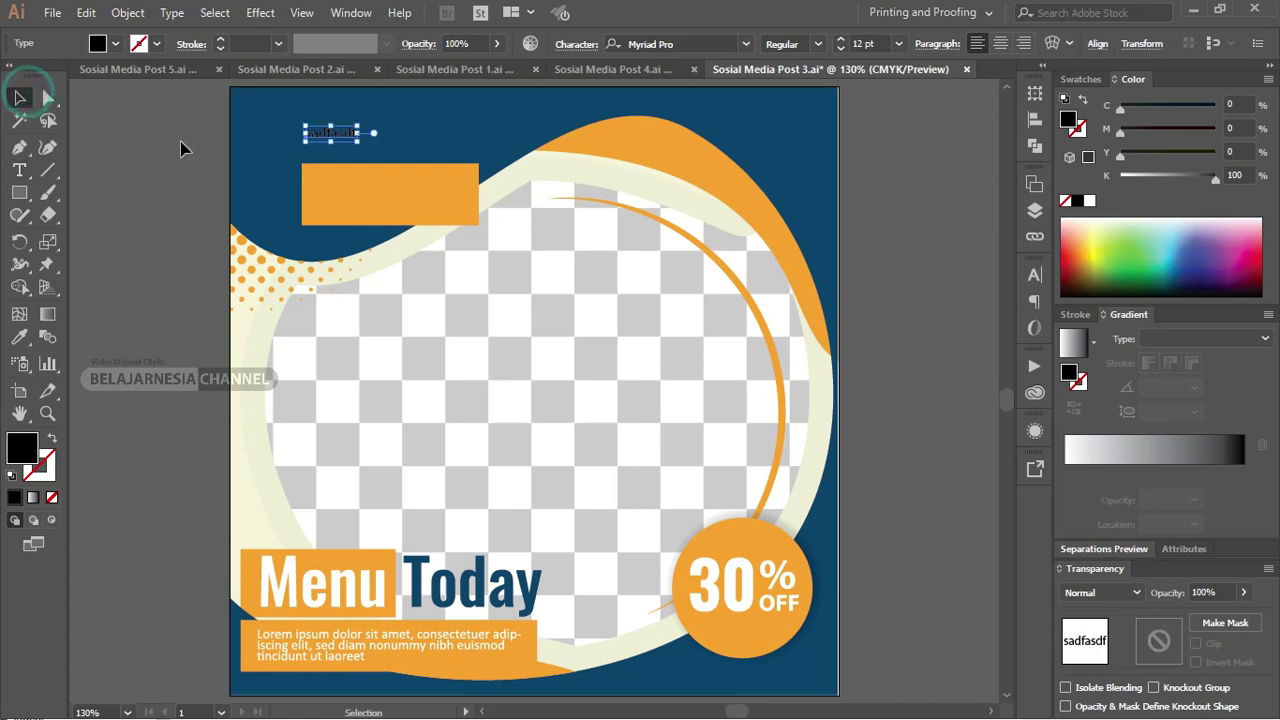
pyautogui.moveTo(358, 145); pyautogui.dragTo(430, 158)
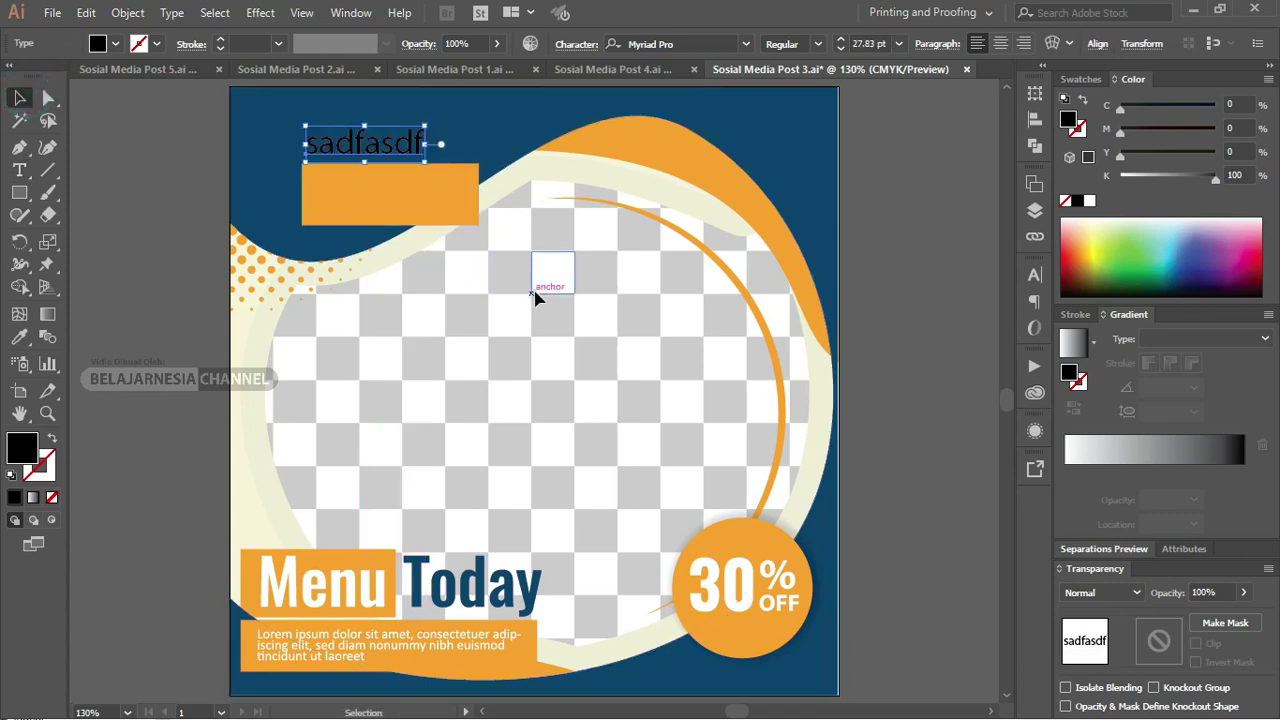
pyautogui.click(655, 316)
pyautogui.hotkey('ctrl', 'z')
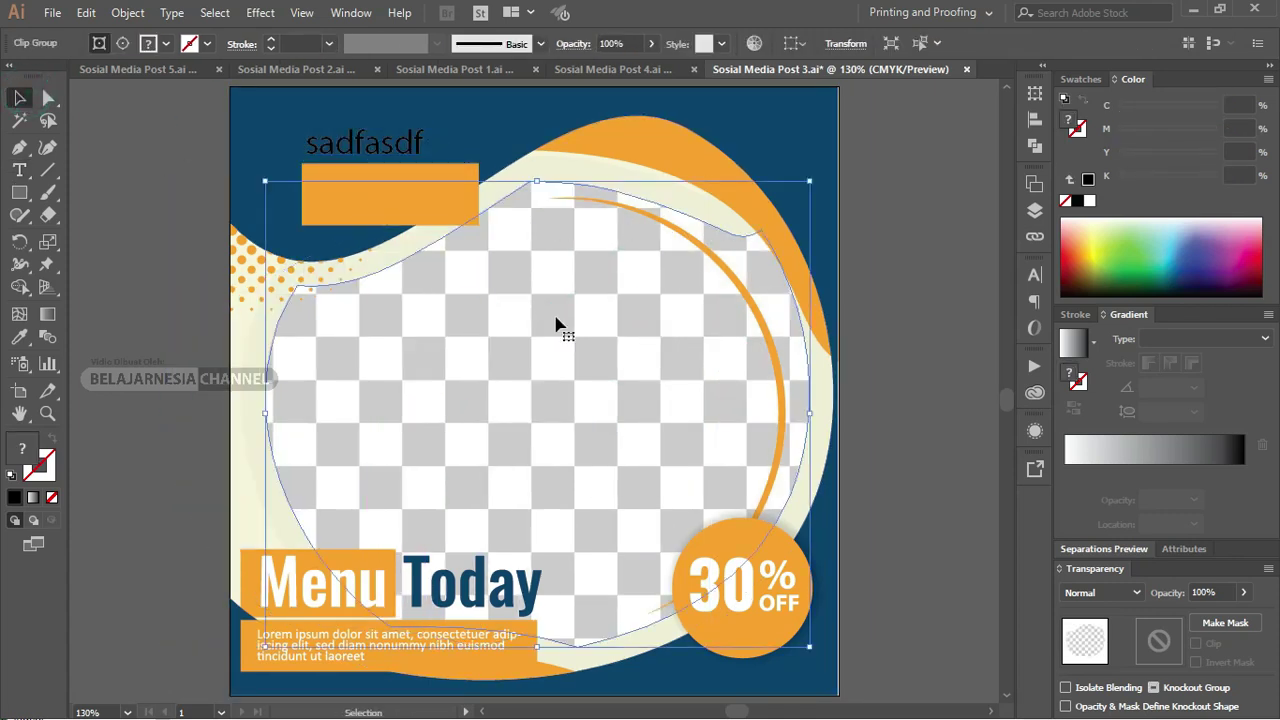
# - Alt-drag a copy of the checkered frame right of the artboard and release its clipping mask
pyautogui.hotkey('ctrl', '-')
pyautogui.hotkey('ctrl', '-')
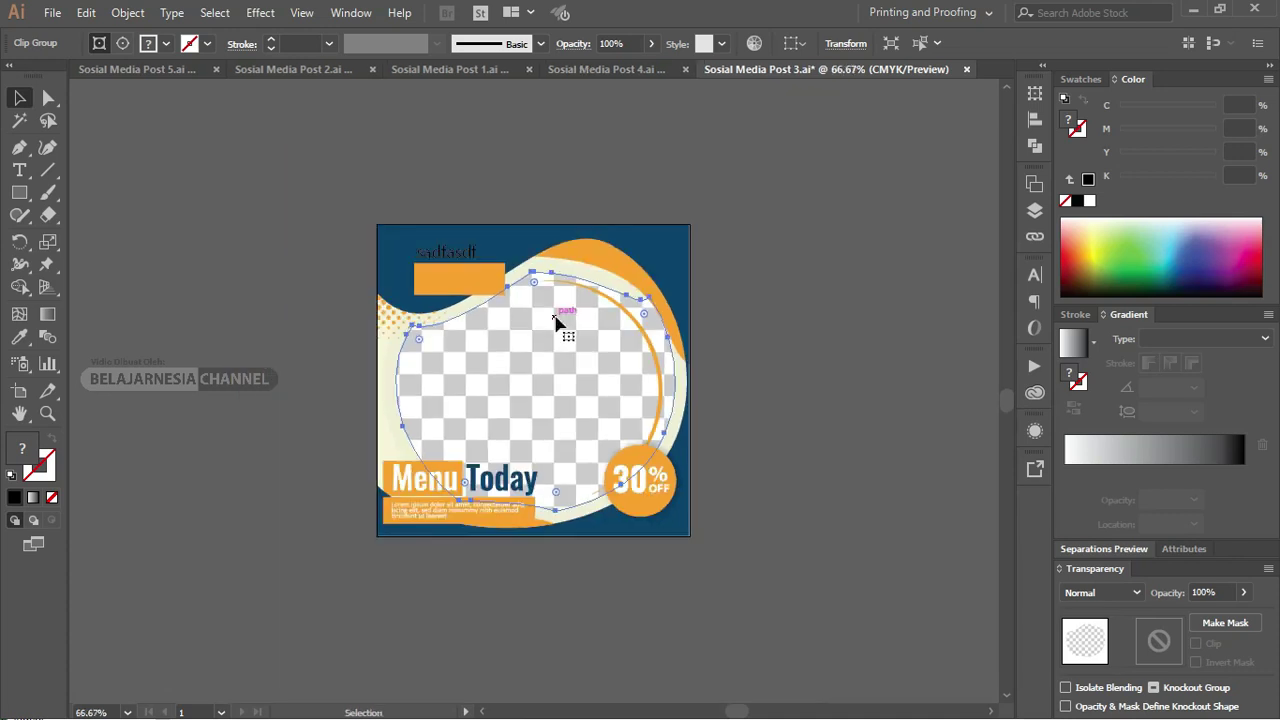
pyautogui.moveTo(479, 338); pyautogui.dragTo(322, 320)
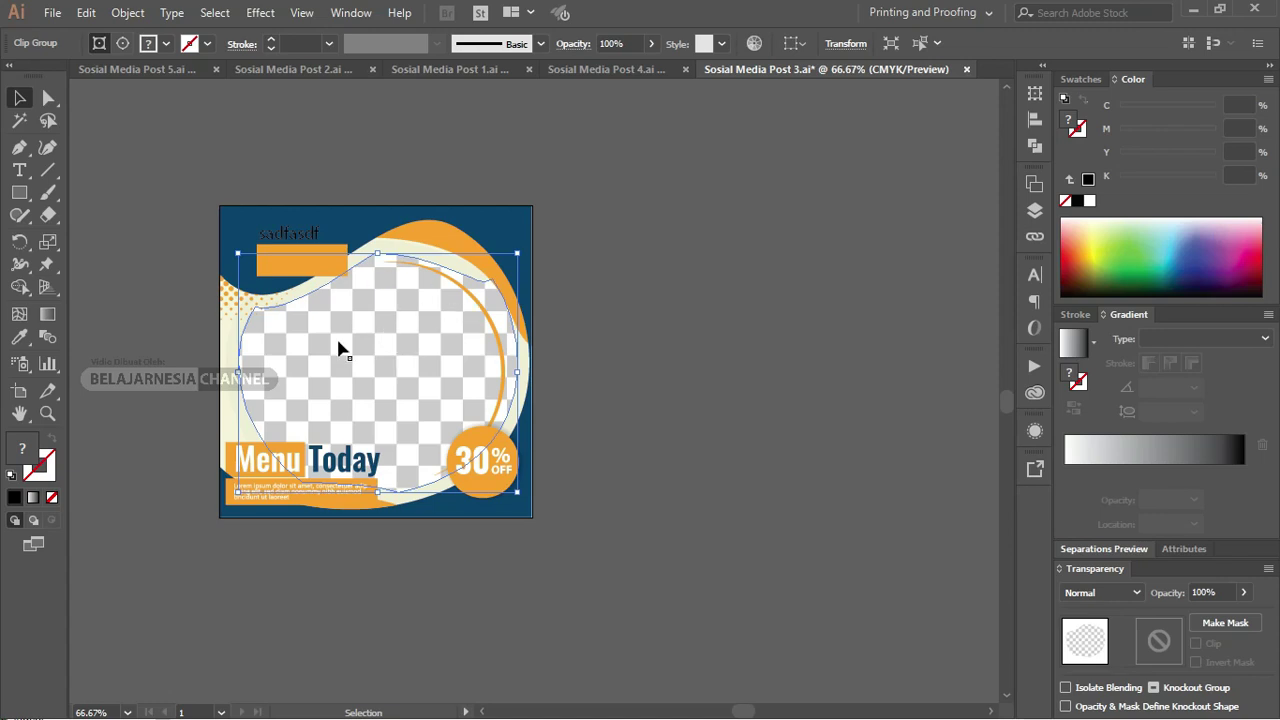
pyautogui.moveTo(377, 312); pyautogui.dragTo(828, 316)
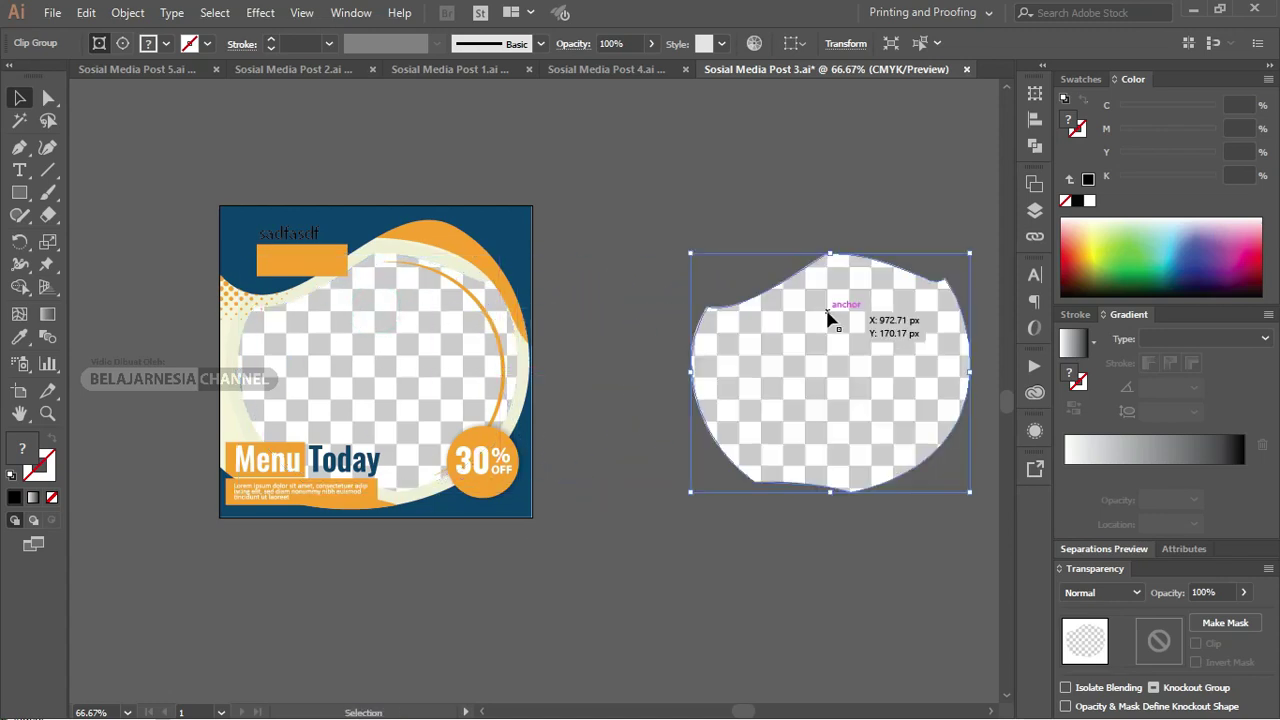
pyautogui.moveTo(814, 323)
pyautogui.mouseDown()
pyautogui.moveTo(632, 332)
pyautogui.moveTo(683, 336)
pyautogui.mouseUp()
pyautogui.rightClick(683, 332)
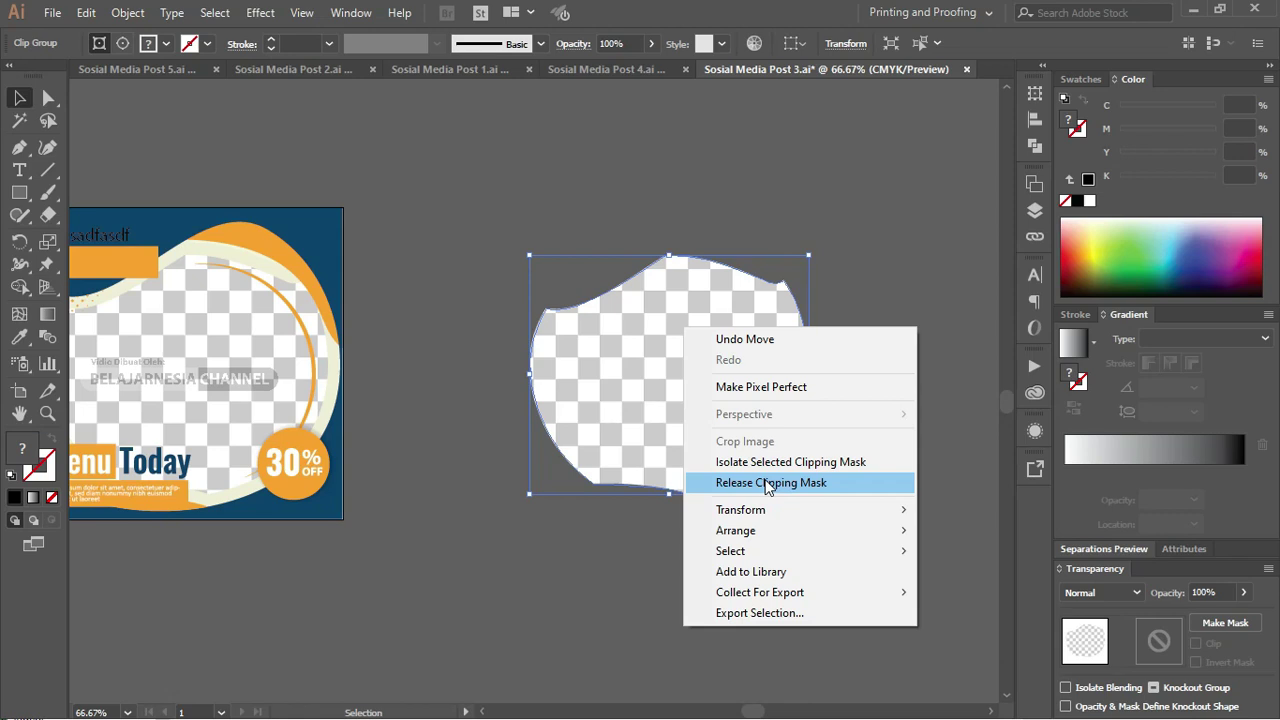
pyautogui.click(768, 484)
# - Move the wavy frame outline path away from the released checkerboard
pyautogui.press('z')
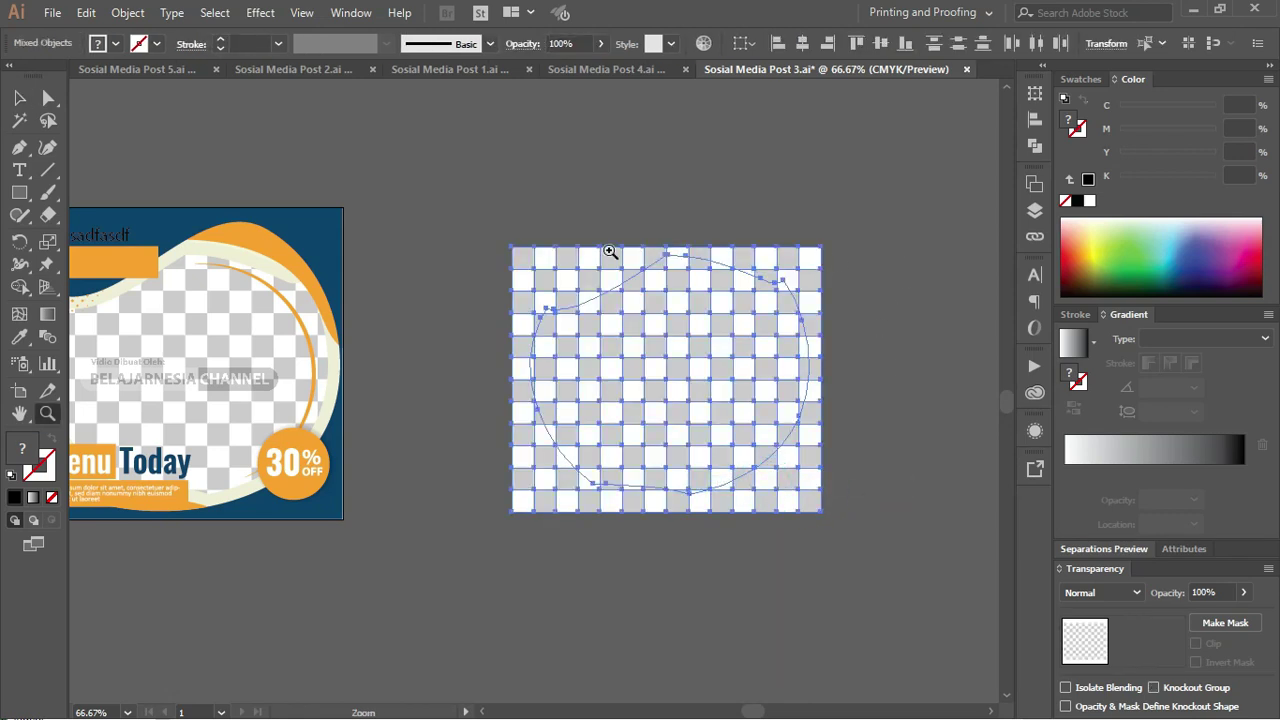
pyautogui.moveTo(449, 223); pyautogui.dragTo(792, 441)
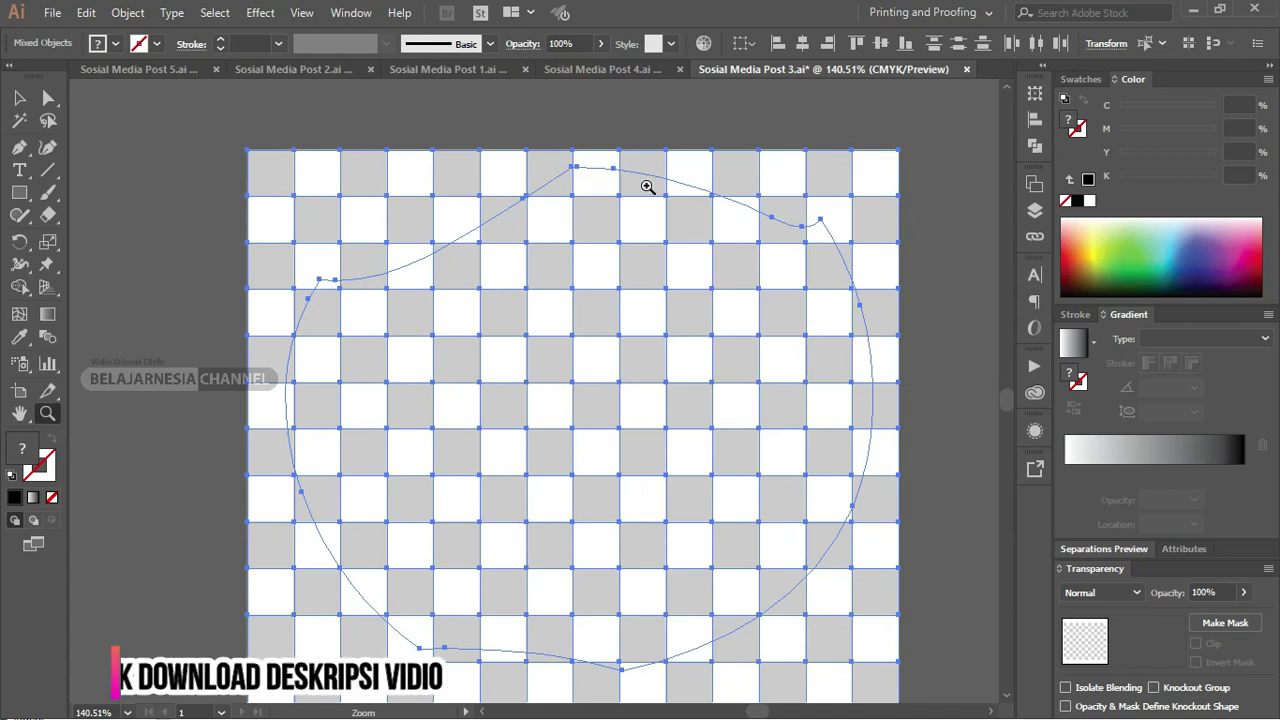
pyautogui.click(19, 97)
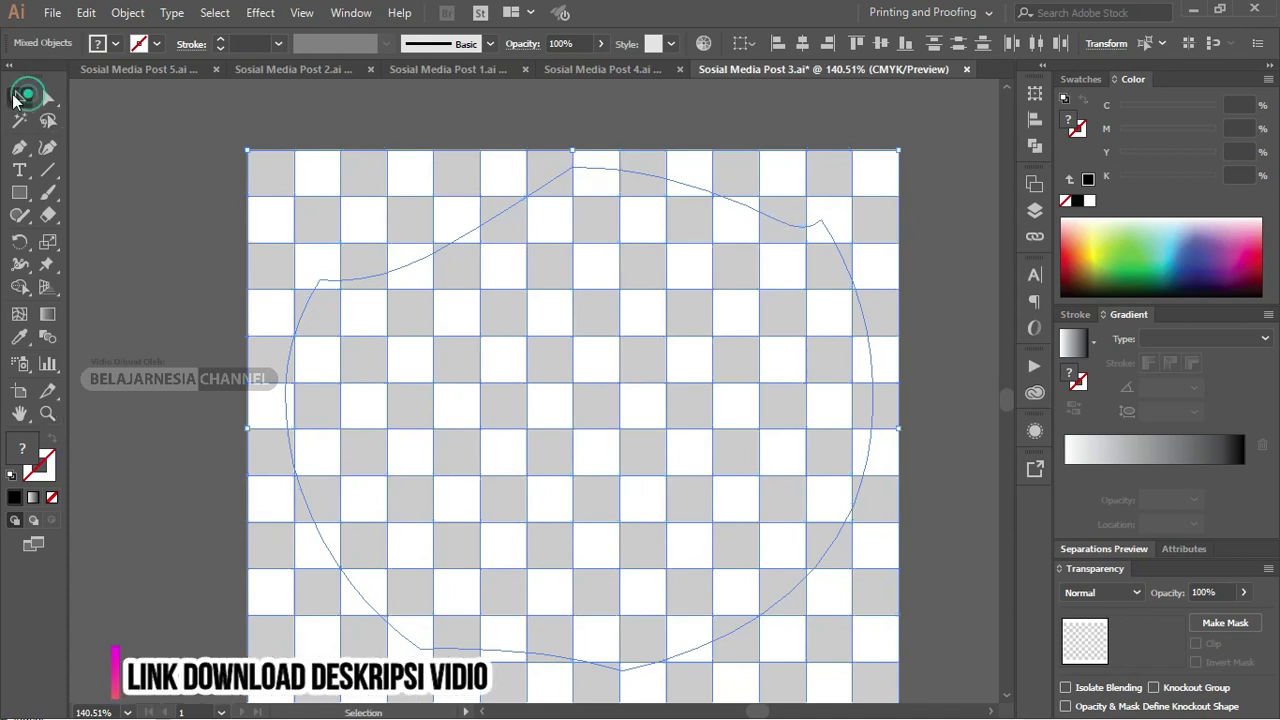
pyautogui.click(108, 137)
pyautogui.click(400, 277)
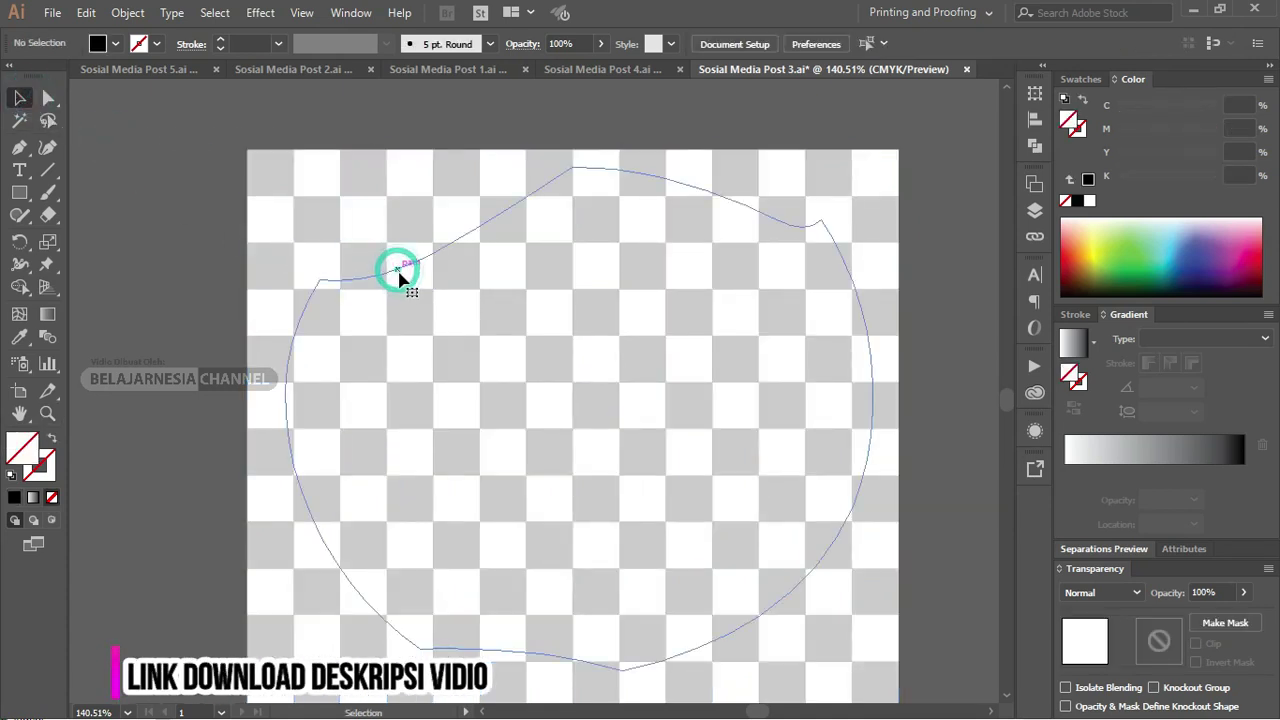
pyautogui.moveTo(600, 194); pyautogui.dragTo(712, 375)
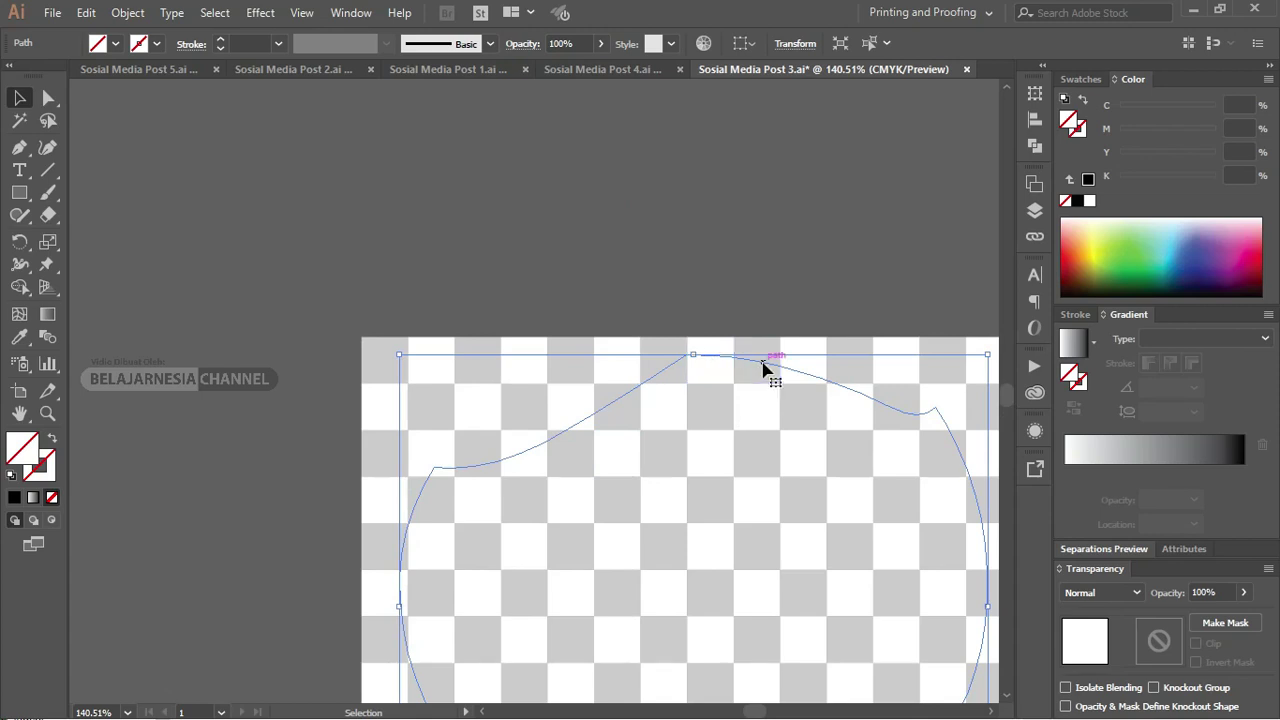
pyautogui.moveTo(765, 365); pyautogui.dragTo(380, 171)
pyautogui.click(660, 266)
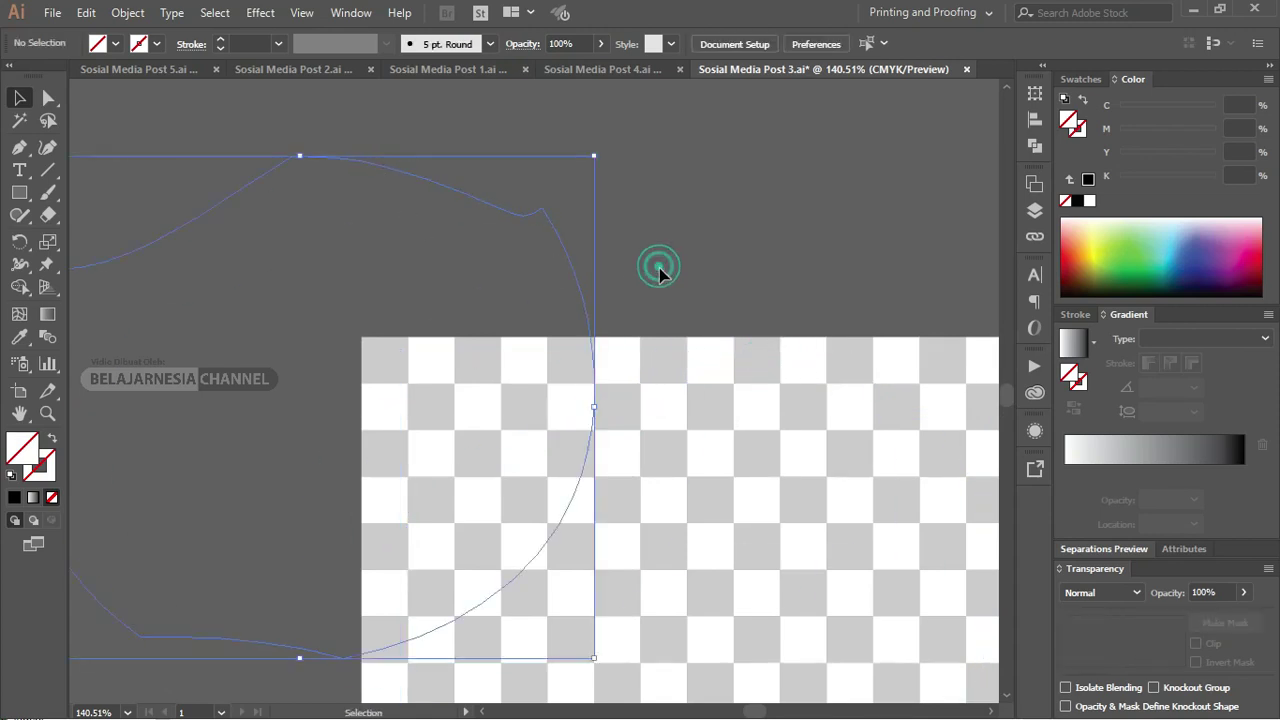
# - Delete the checkerboard placeholder and give the wavy shape default white fill and black stroke
pyautogui.hotkey('ctrl', '1')
pyautogui.hotkey('ctrl', '-')
pyautogui.hotkey('ctrl', '-')
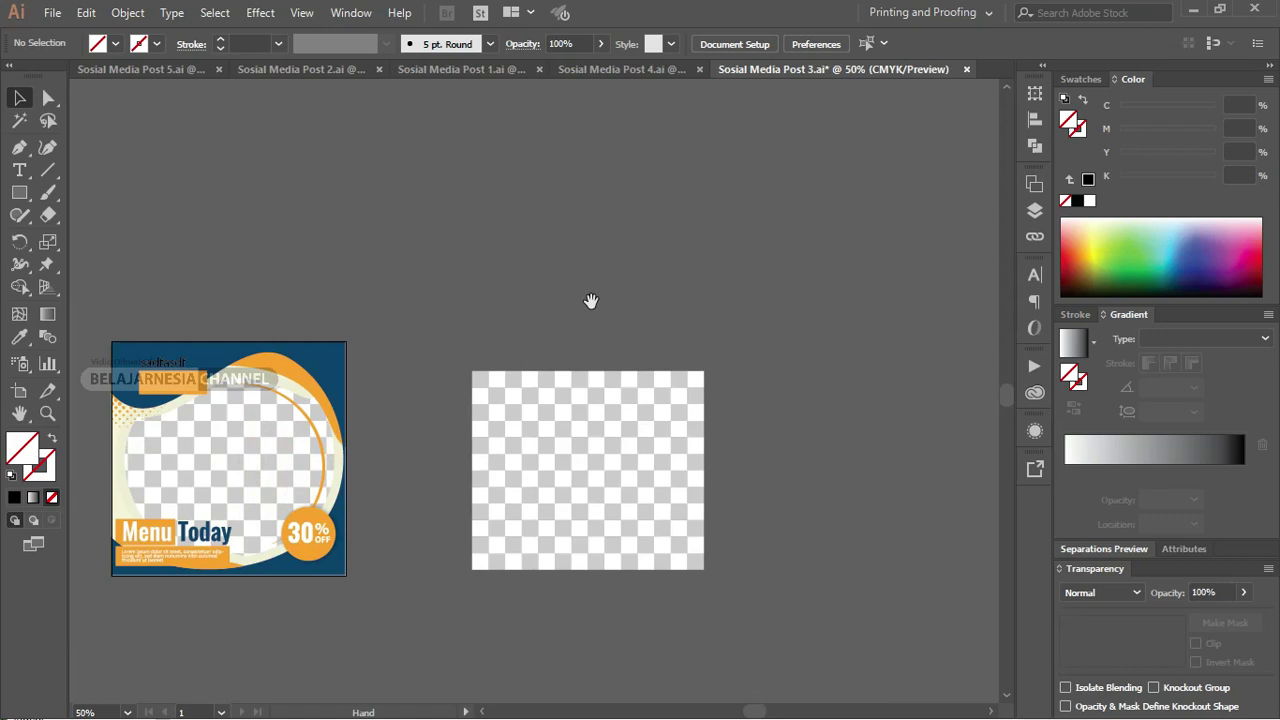
pyautogui.scroll(-1, 591, 309)
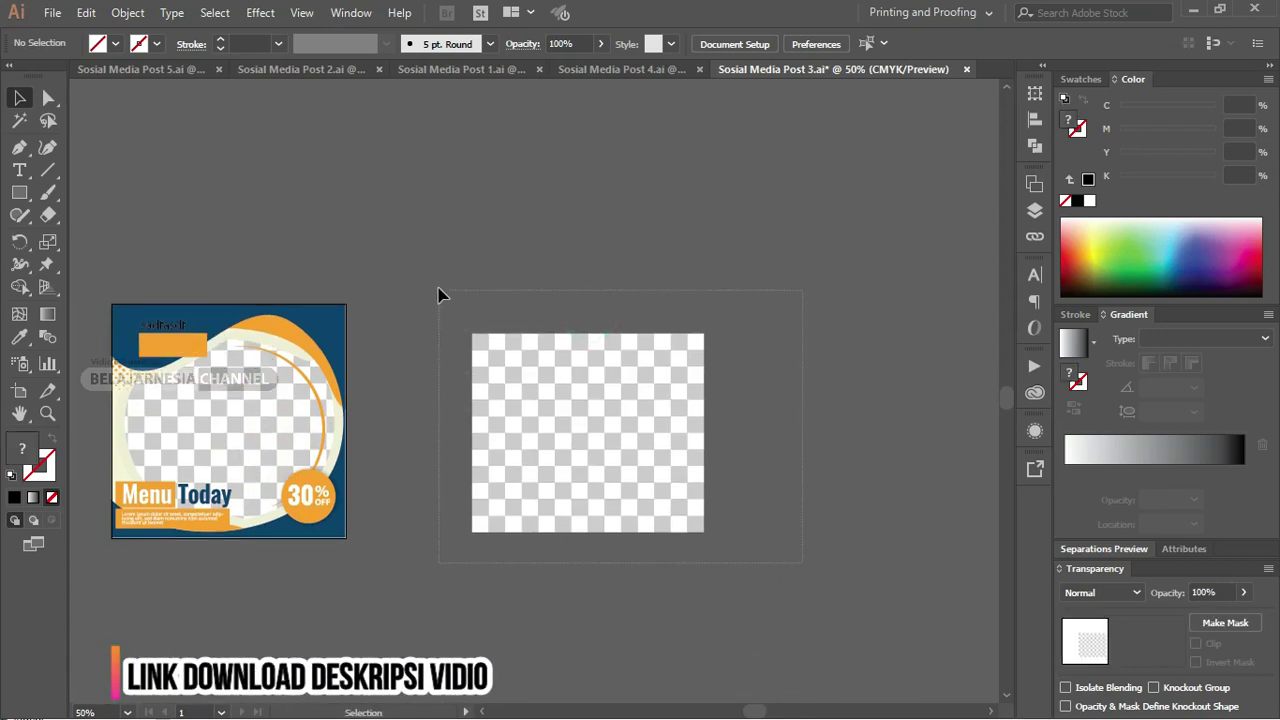
pyautogui.hotkey('ctrl', 'a')
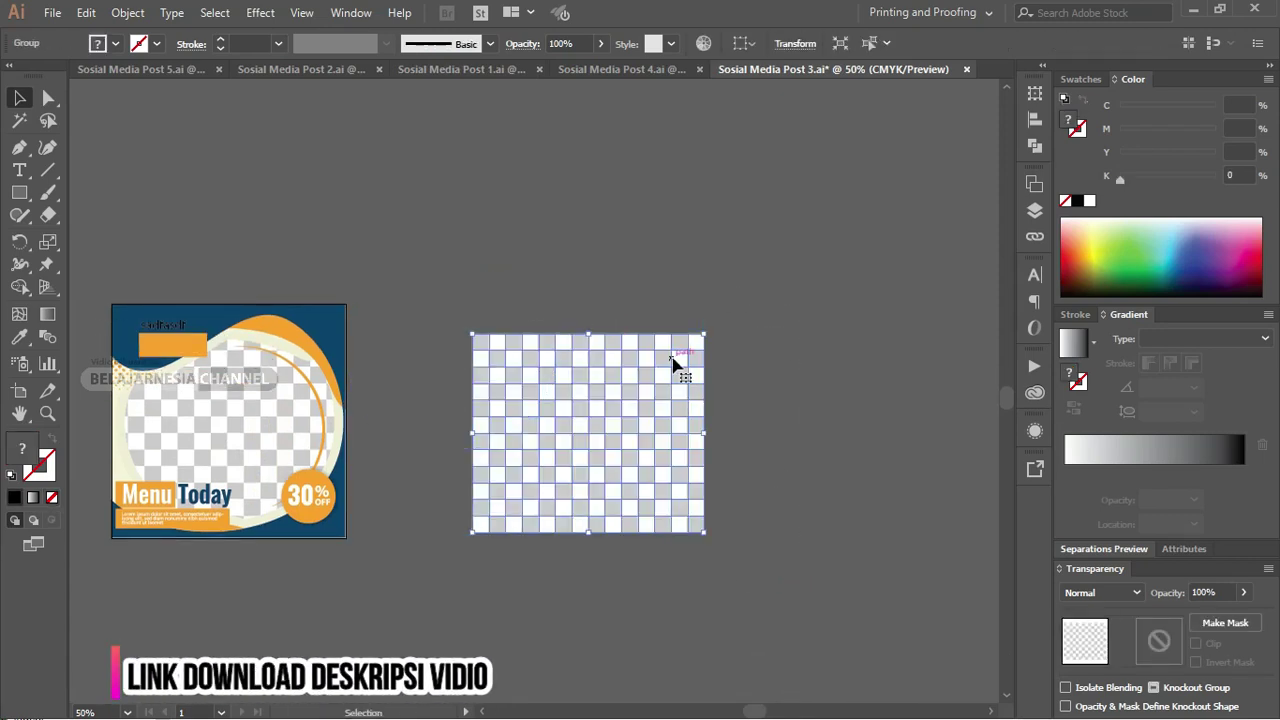
pyautogui.click(668, 361)
pyautogui.hotkey('ctrl', 'f')
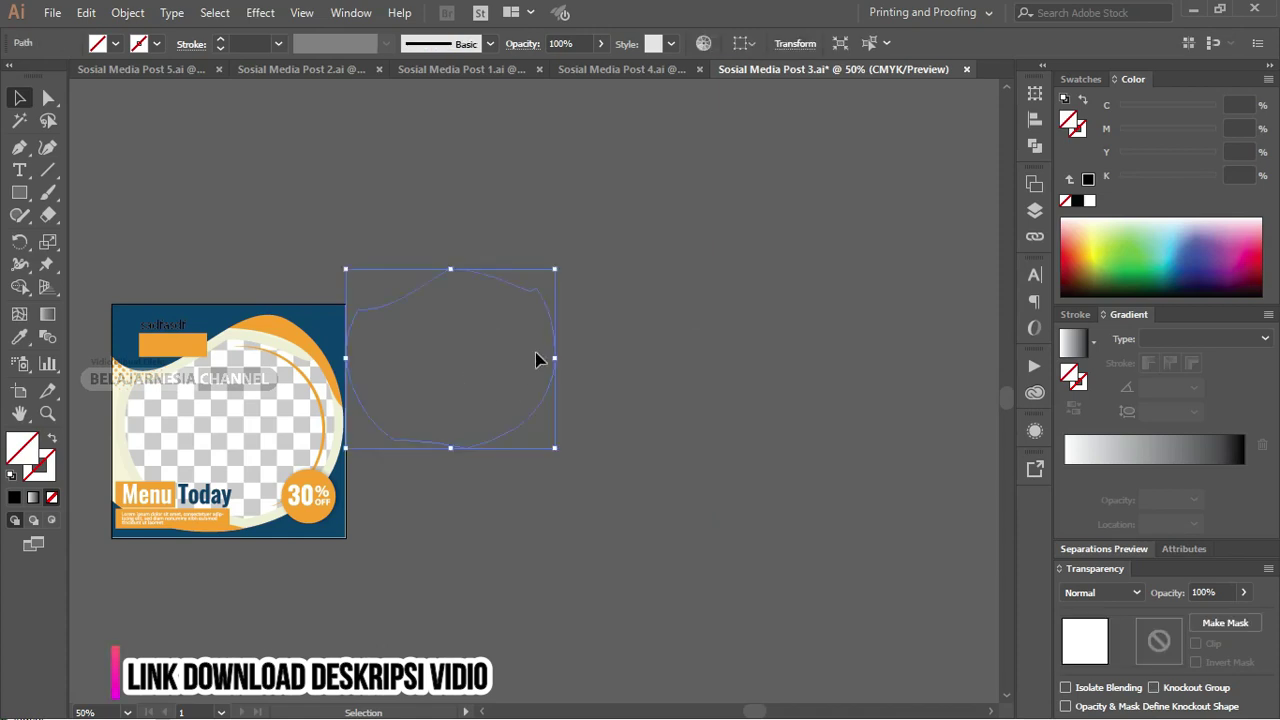
pyautogui.press('d')
pyautogui.moveTo(461, 322); pyautogui.dragTo(619, 386)
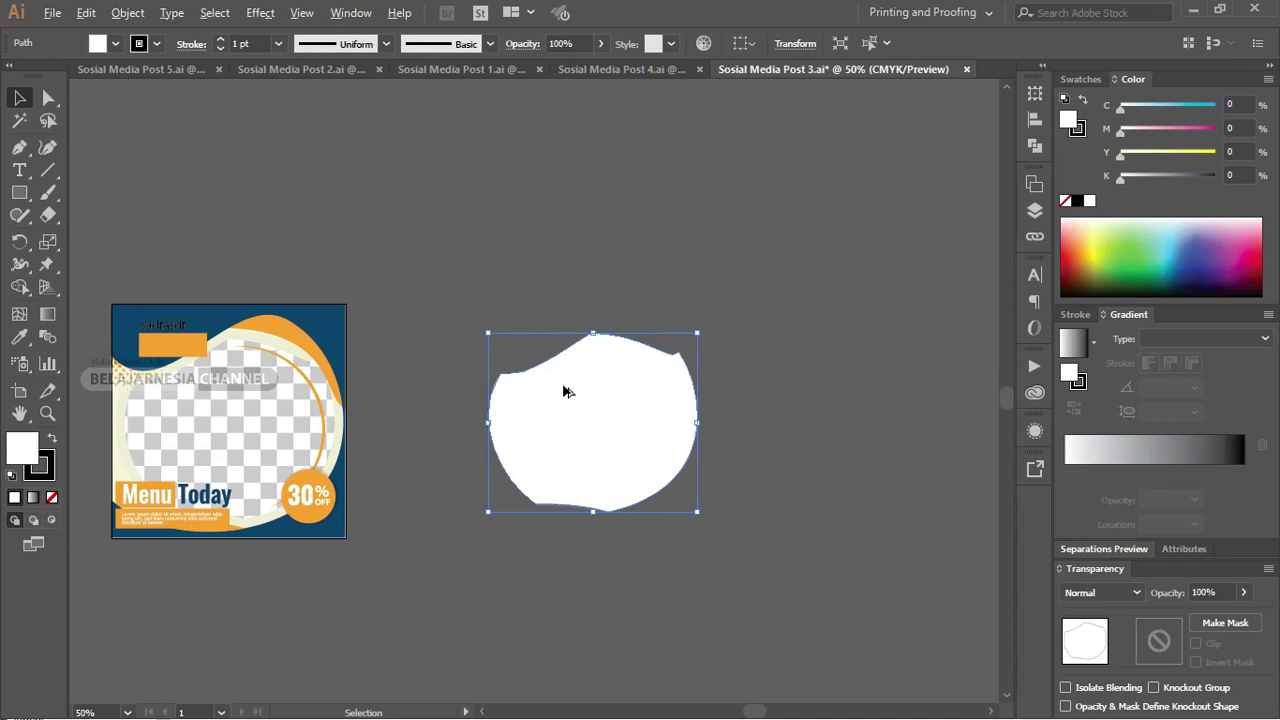
# - Switch to the File Explorer window showing the Pictures folder
pyautogui.hotkey('alt', 'Tab')
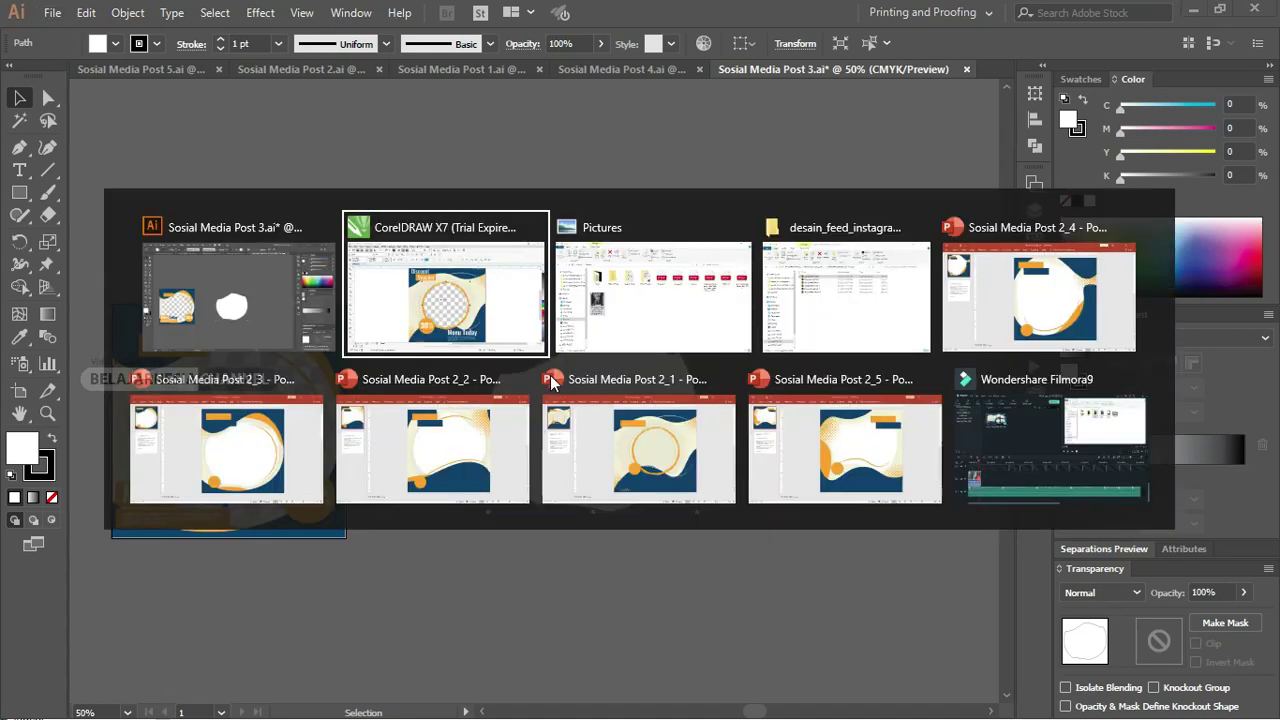
pyautogui.press('Tab')
pyautogui.moveTo(325, 422); pyautogui.dragTo(647, 603)
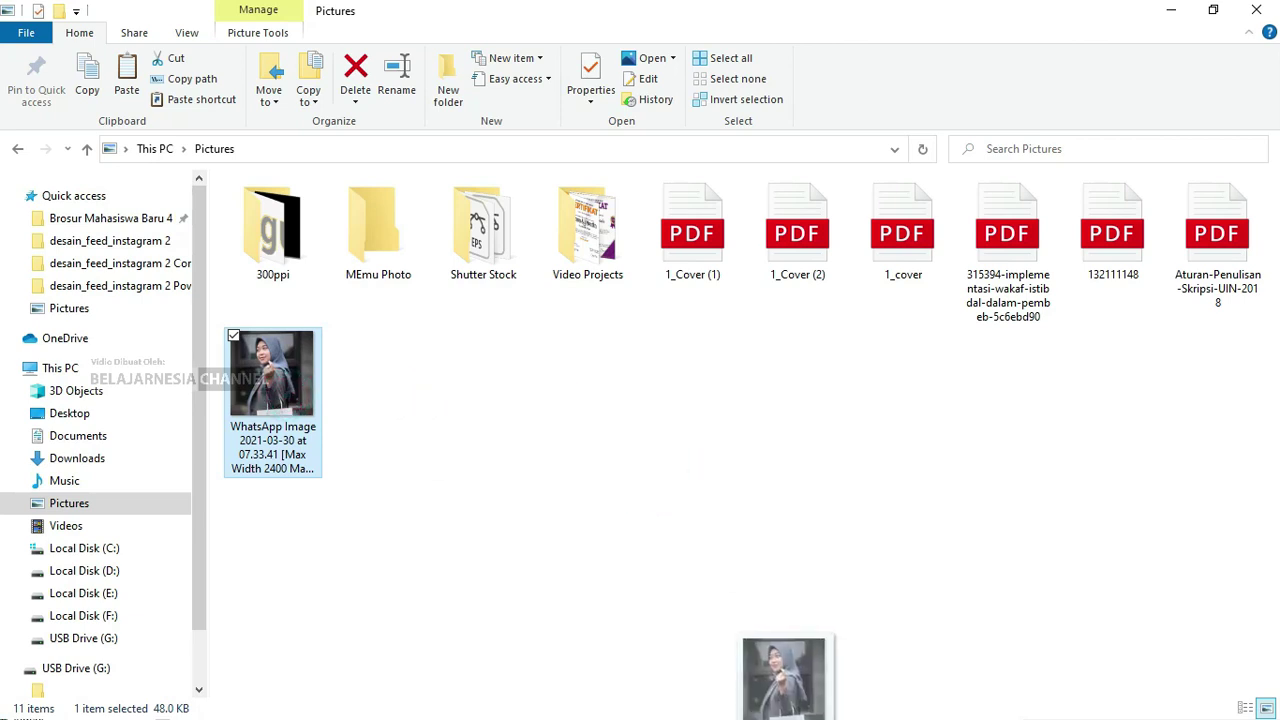
# - Drag the WhatsApp model photo from Explorer onto the Illustrator canvas beside the template
pyautogui.click(1213, 9)
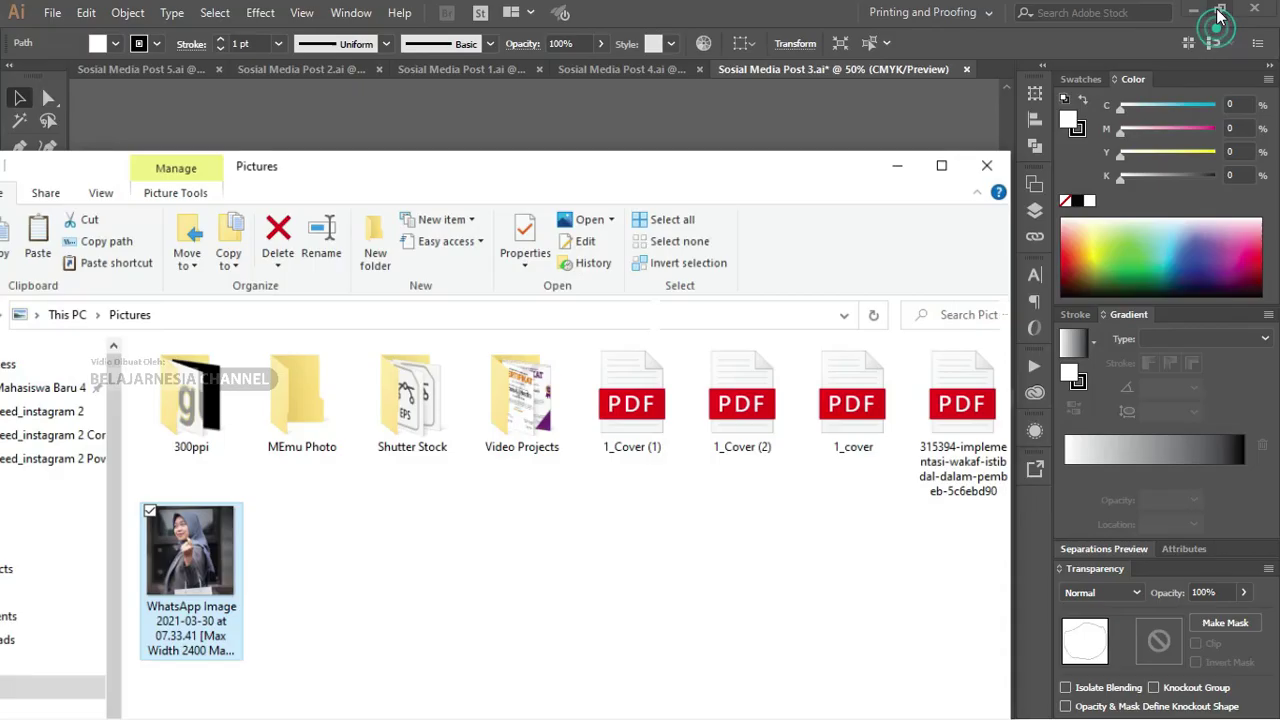
pyautogui.moveTo(774, 189); pyautogui.dragTo(757, 200)
pyautogui.moveTo(632, 543); pyautogui.dragTo(659, 154)
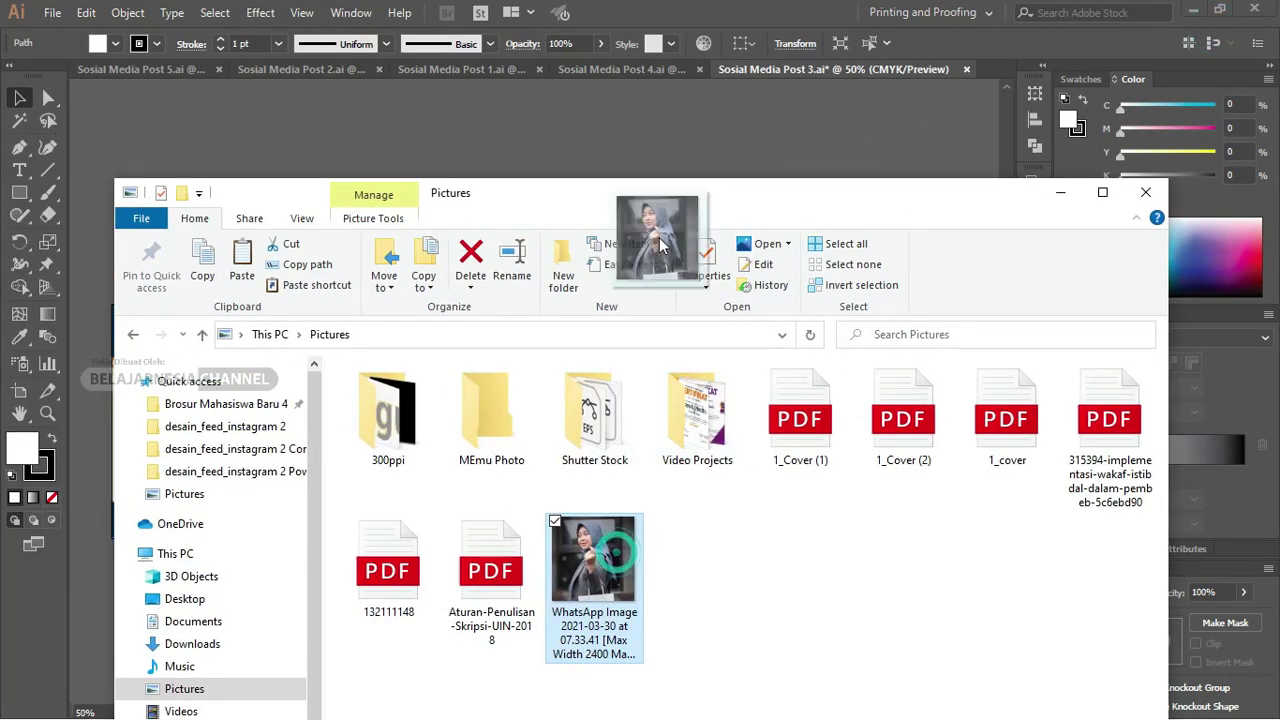
pyautogui.click(1060, 192)
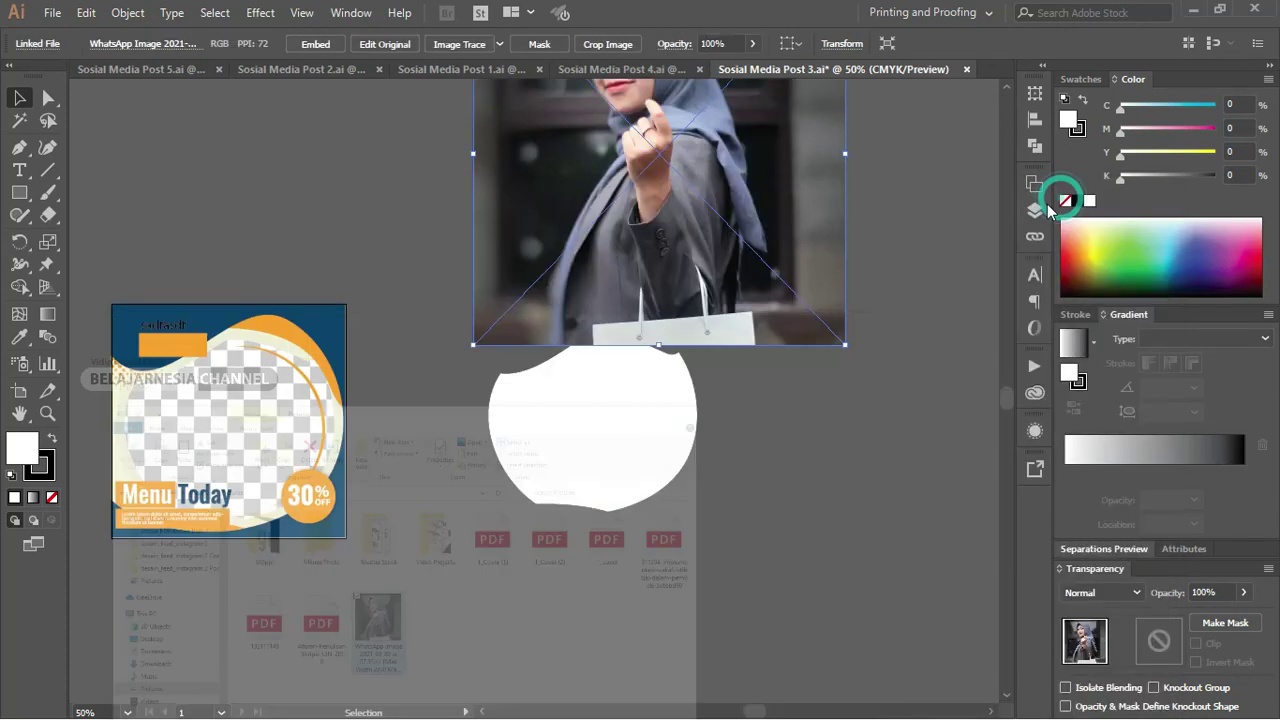
pyautogui.scroll(3, 863, 166)
pyautogui.moveTo(737, 229); pyautogui.dragTo(645, 500)
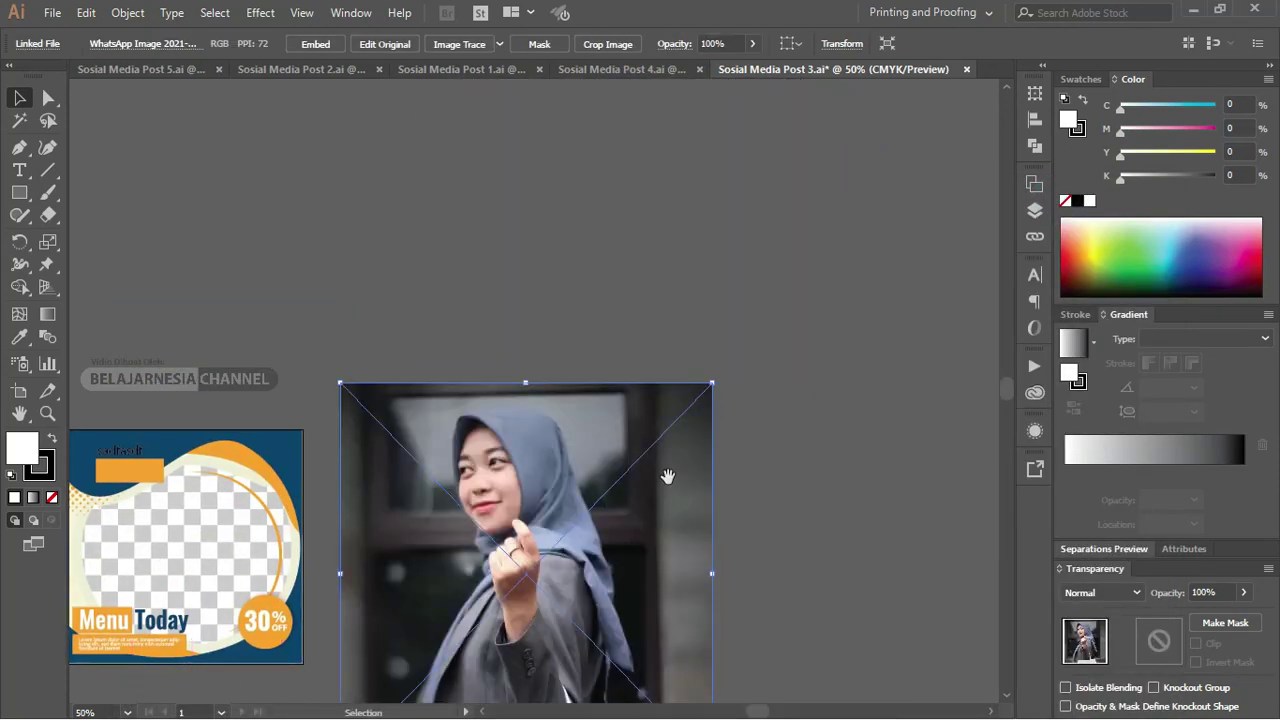
pyautogui.scroll(-5, 737, 434)
pyautogui.moveTo(643, 287); pyautogui.dragTo(683, 263)
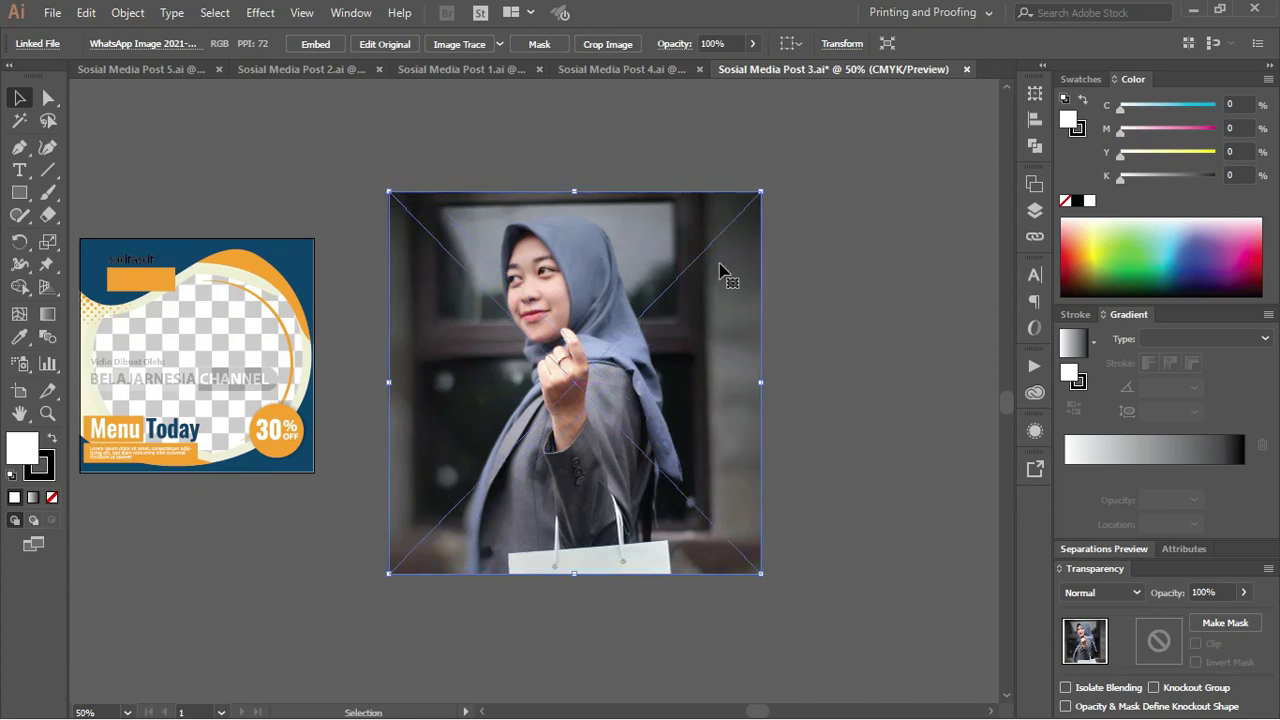
pyautogui.click(823, 223)
pyautogui.click(659, 258)
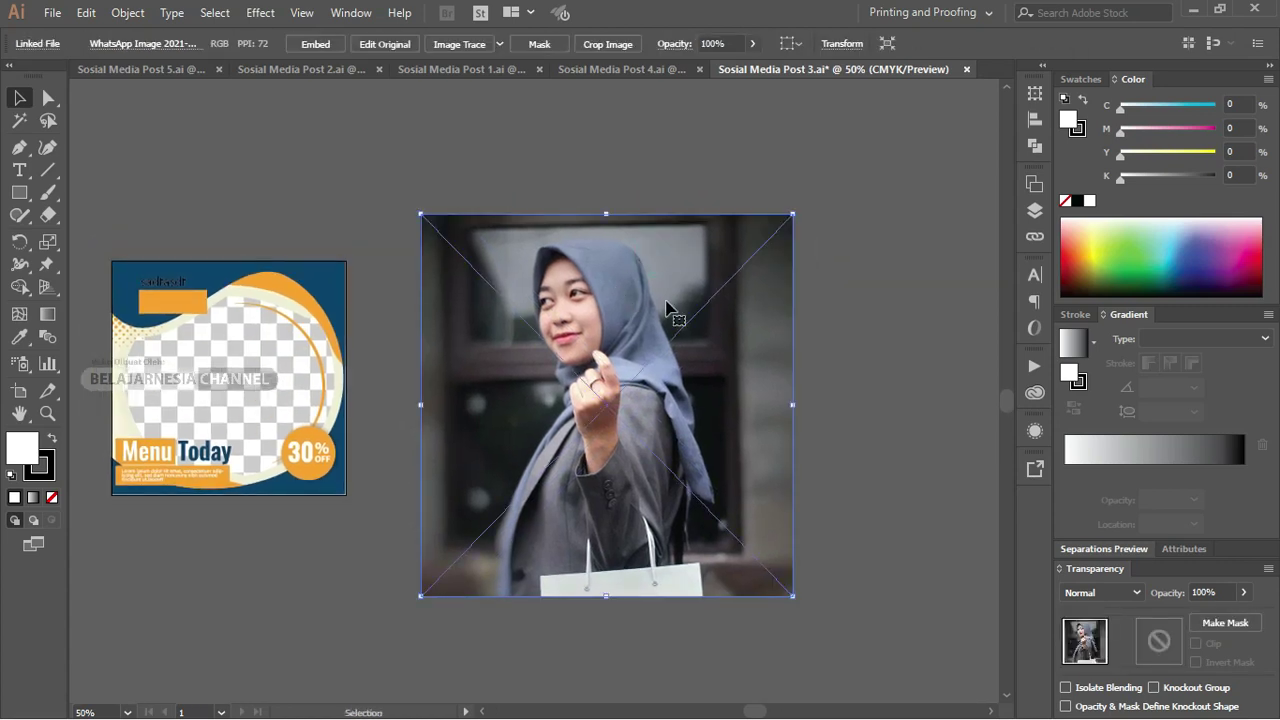
# - In the Layers panel, move the linked photo below the wavy path
pyautogui.click(1034, 213)
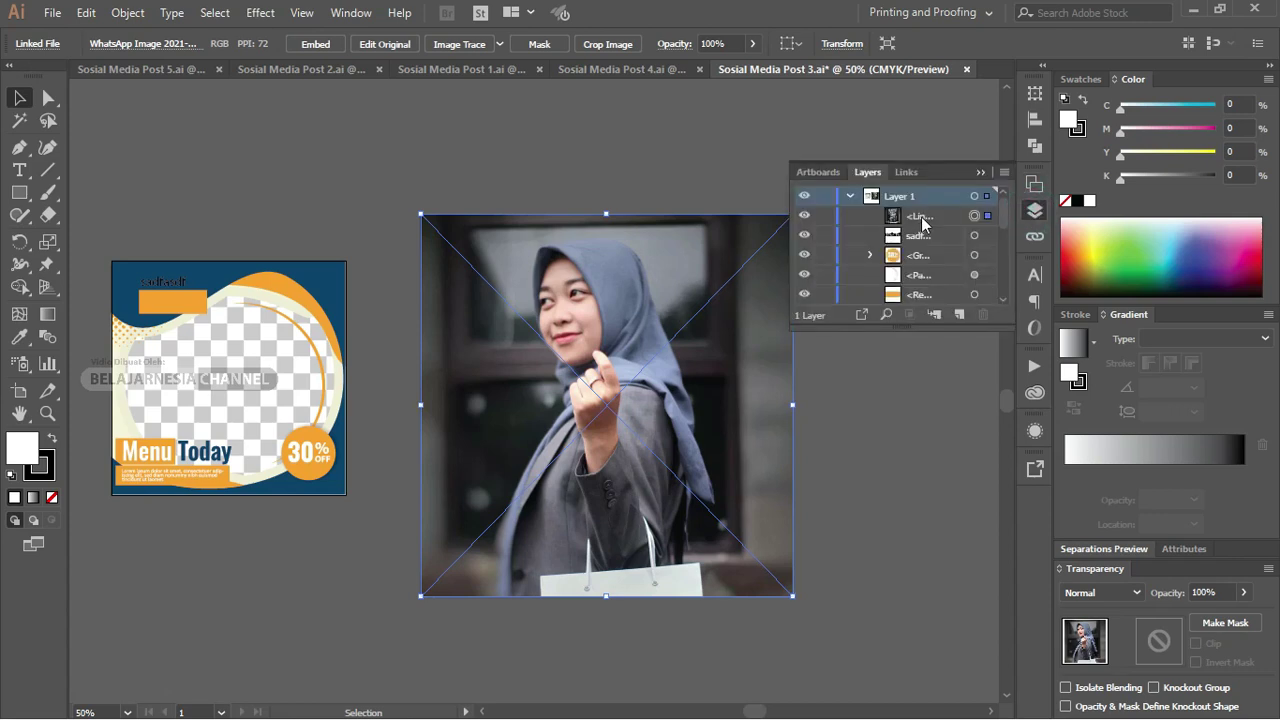
pyautogui.moveTo(921, 223); pyautogui.dragTo(921, 297)
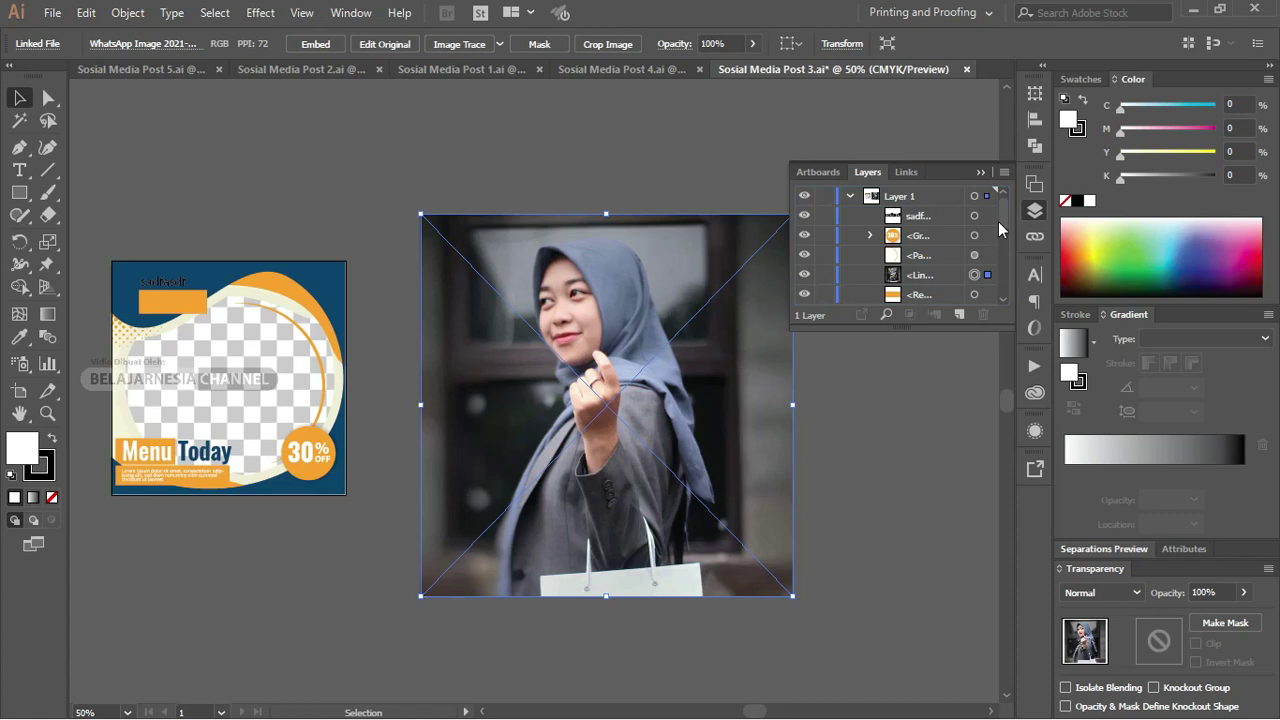
pyautogui.moveTo(1003, 220)
pyautogui.mouseDown()
pyautogui.moveTo(1001, 327)
pyautogui.moveTo(1014, 162)
pyautogui.mouseUp()
pyautogui.click(979, 168)
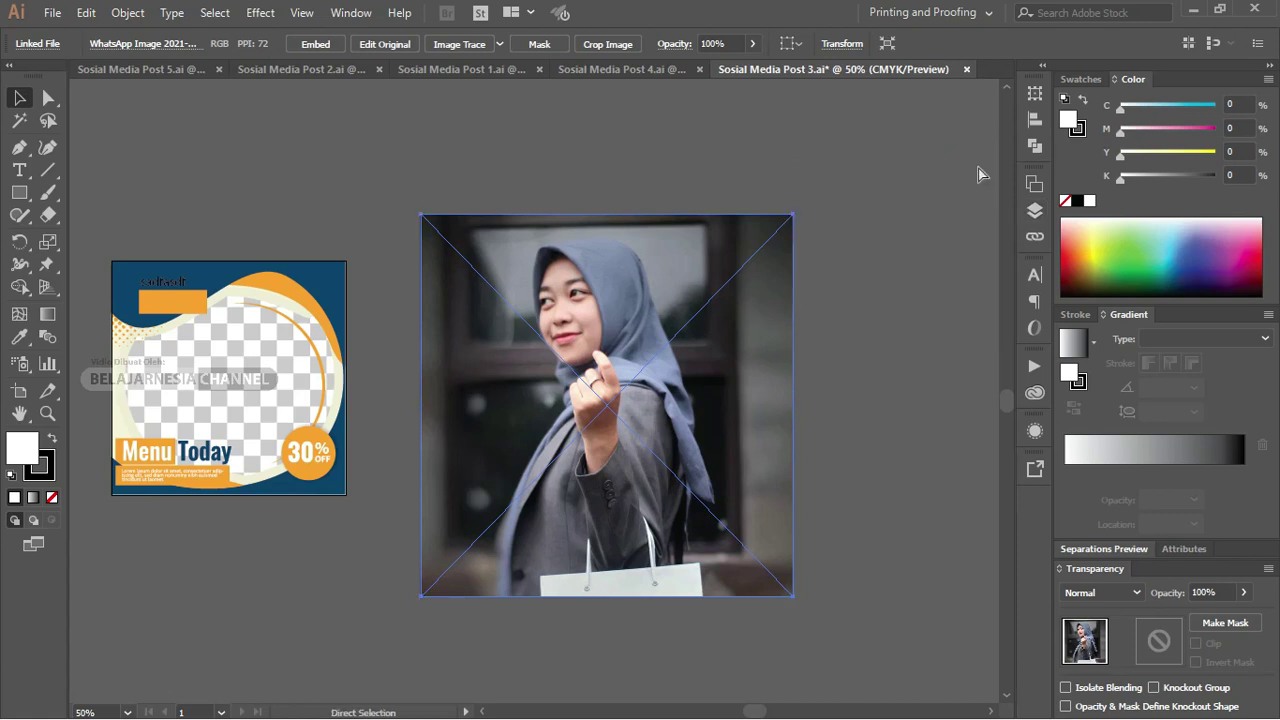
# - Set the wavy shape's fill to None so the photo shows through
pyautogui.hotkey('ctrl', 'z')
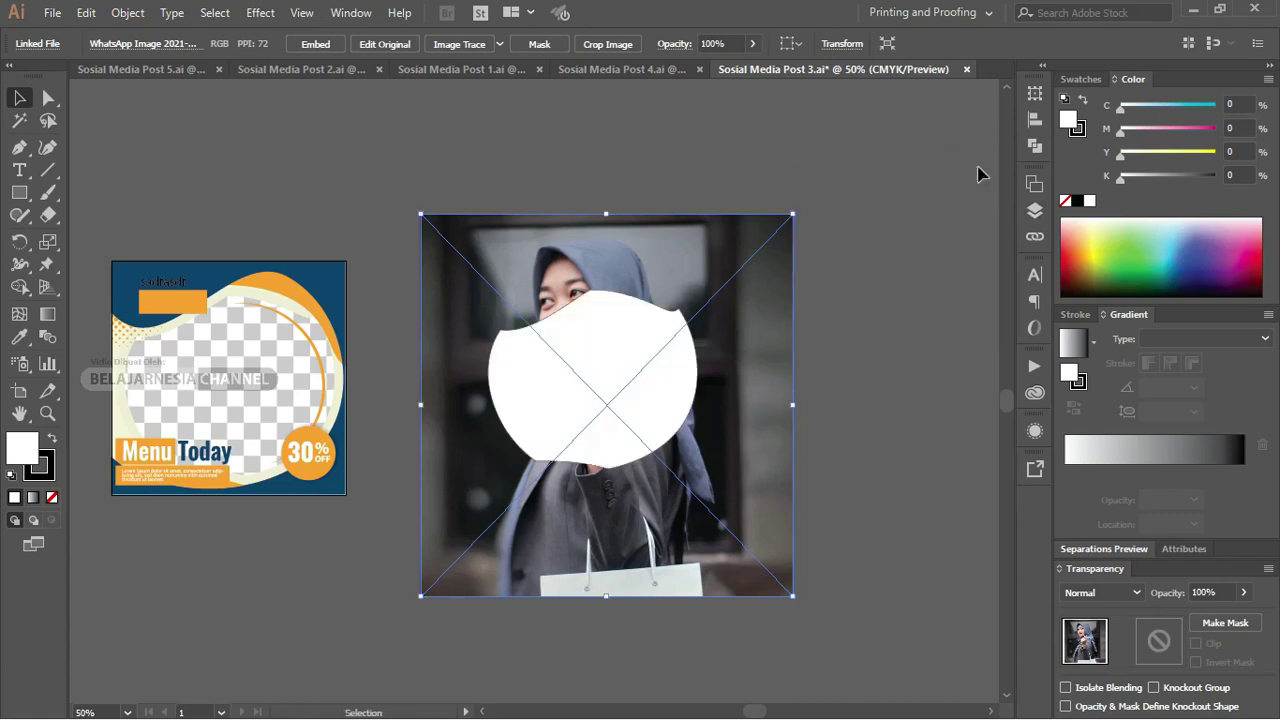
pyautogui.click(906, 160)
pyautogui.click(697, 302)
pyautogui.click(631, 320)
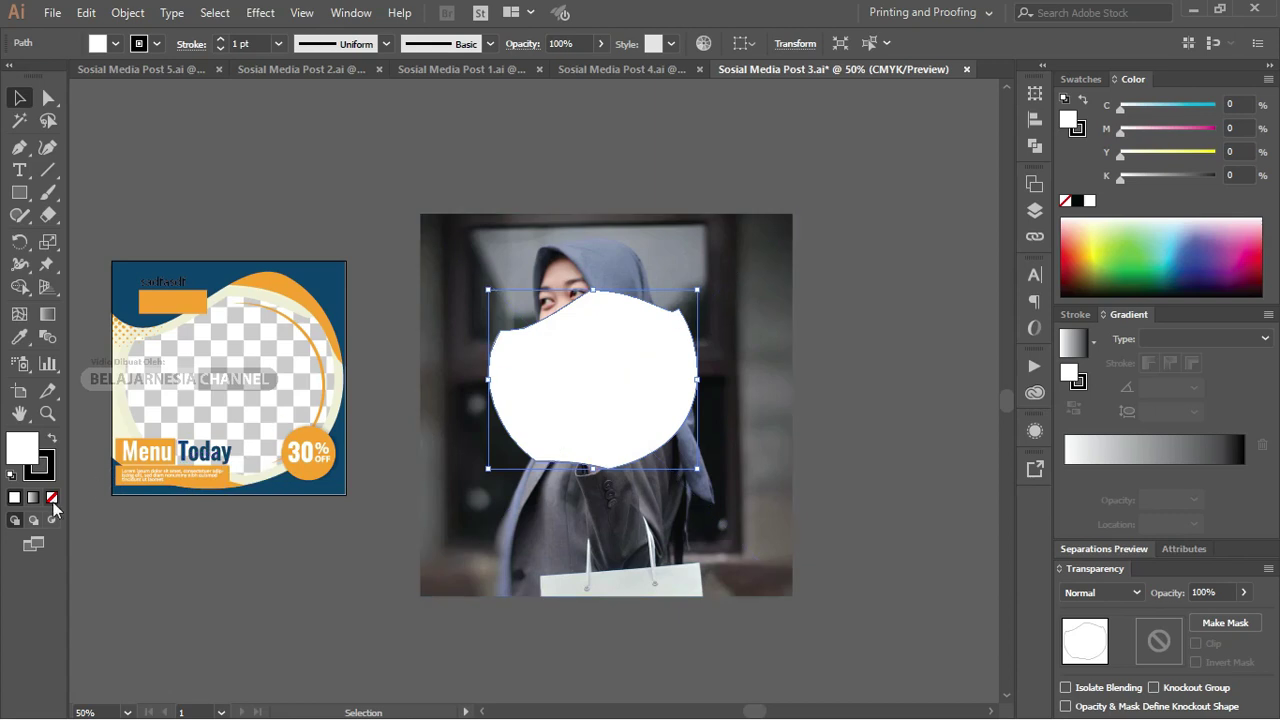
pyautogui.click(53, 500)
# - Scale the model photo down, position it within the wavy shape, and make a clipping mask
pyautogui.click(783, 238)
pyautogui.moveTo(790, 215); pyautogui.dragTo(717, 291)
pyautogui.moveTo(700, 457); pyautogui.dragTo(681, 439)
pyautogui.click(751, 409)
pyautogui.press('z')
pyautogui.moveTo(426, 251); pyautogui.dragTo(808, 534)
pyautogui.press('v')
pyautogui.moveTo(667, 480)
pyautogui.mouseDown()
pyautogui.moveTo(652, 566)
pyautogui.moveTo(661, 555)
pyautogui.mouseUp()
pyautogui.click(757, 420)
pyautogui.moveTo(757, 357)
pyautogui.mouseDown()
pyautogui.moveTo(790, 360)
pyautogui.moveTo(579, 342)
pyautogui.mouseUp()
pyautogui.rightClick(579, 342)
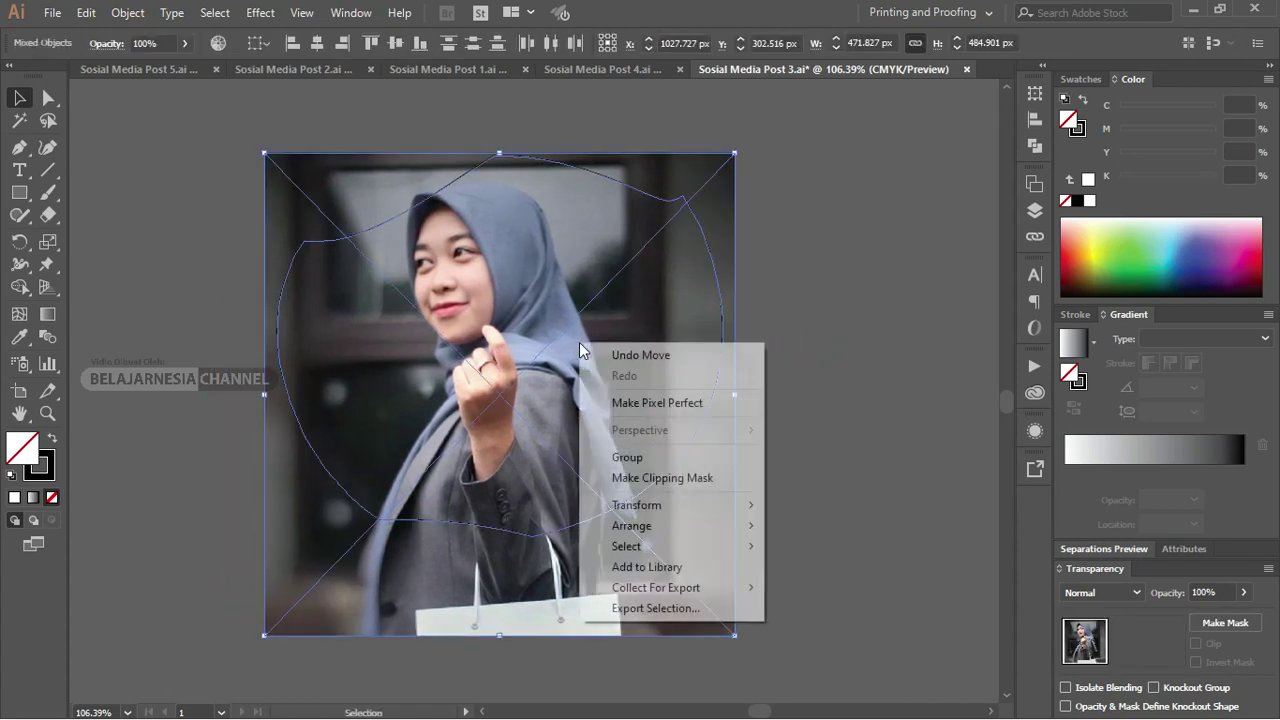
pyautogui.click(693, 478)
# - Zoom out and drag the clipped photo group into the voucher template's wavy frame
pyautogui.click(766, 340)
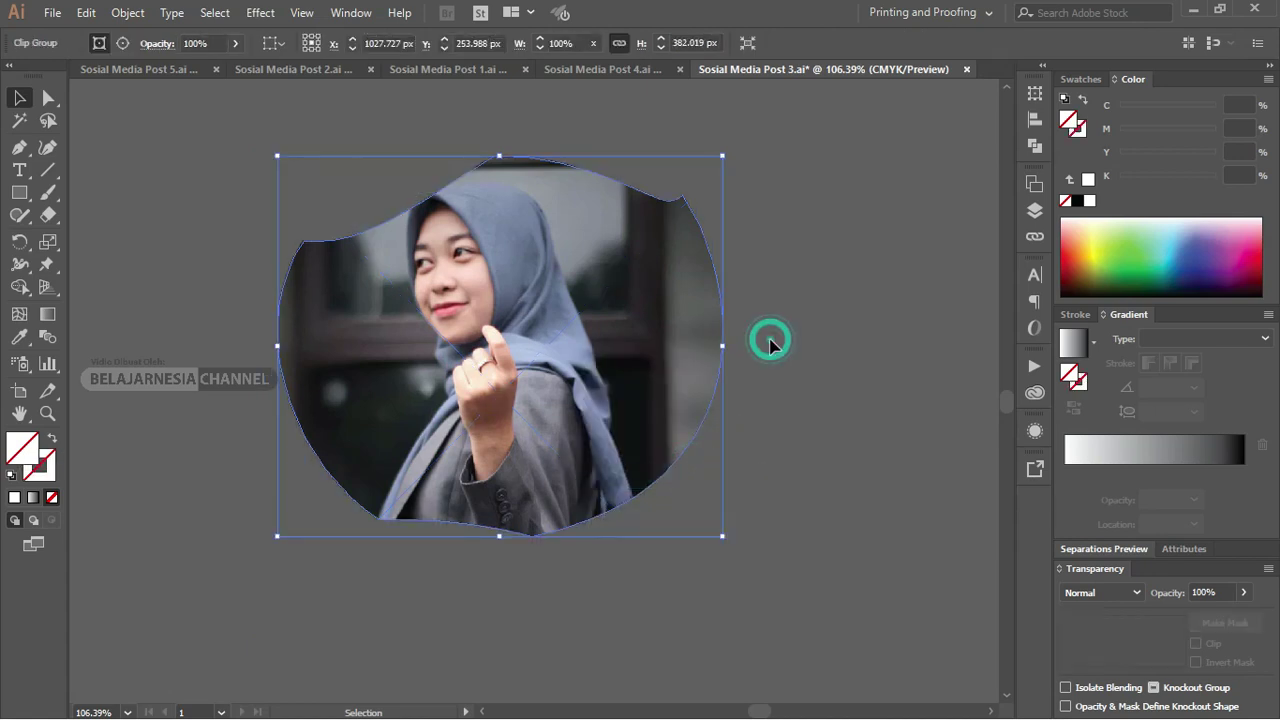
pyautogui.click(590, 298)
pyautogui.hotkey('ctrl', '-')
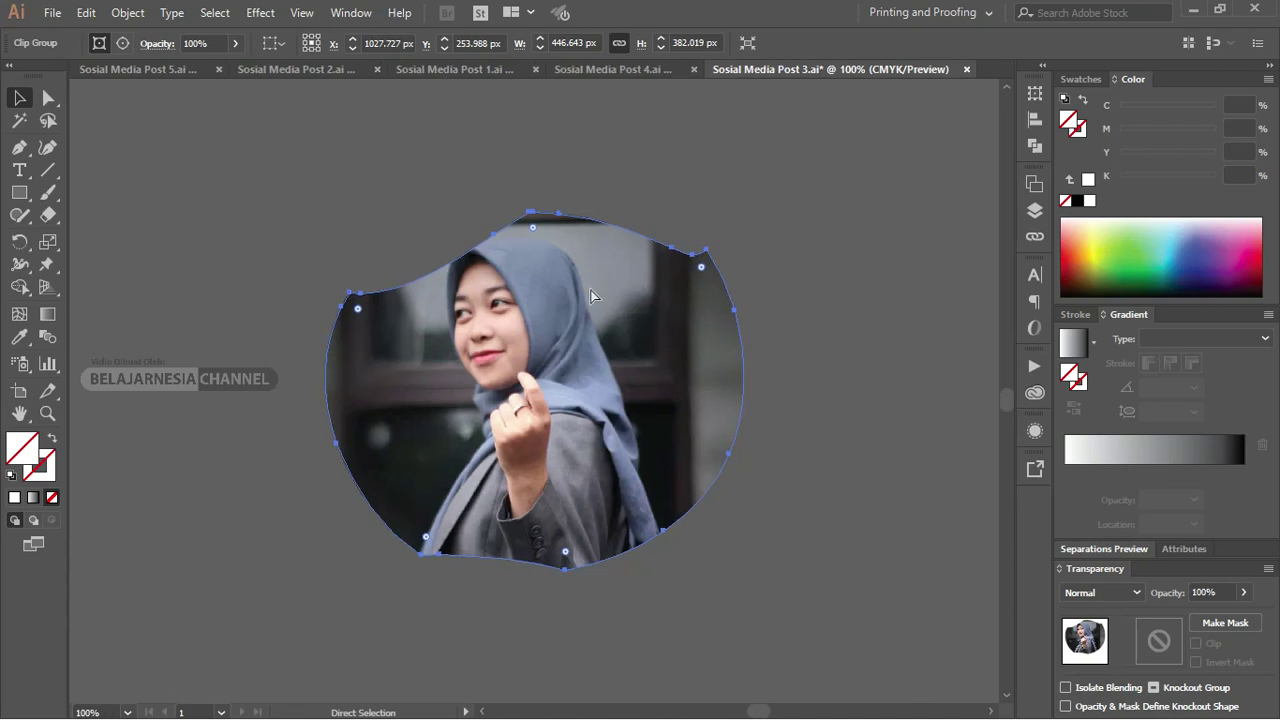
pyautogui.hotkey('ctrl', '-')
pyautogui.hotkey('ctrl', '-')
pyautogui.click(580, 277)
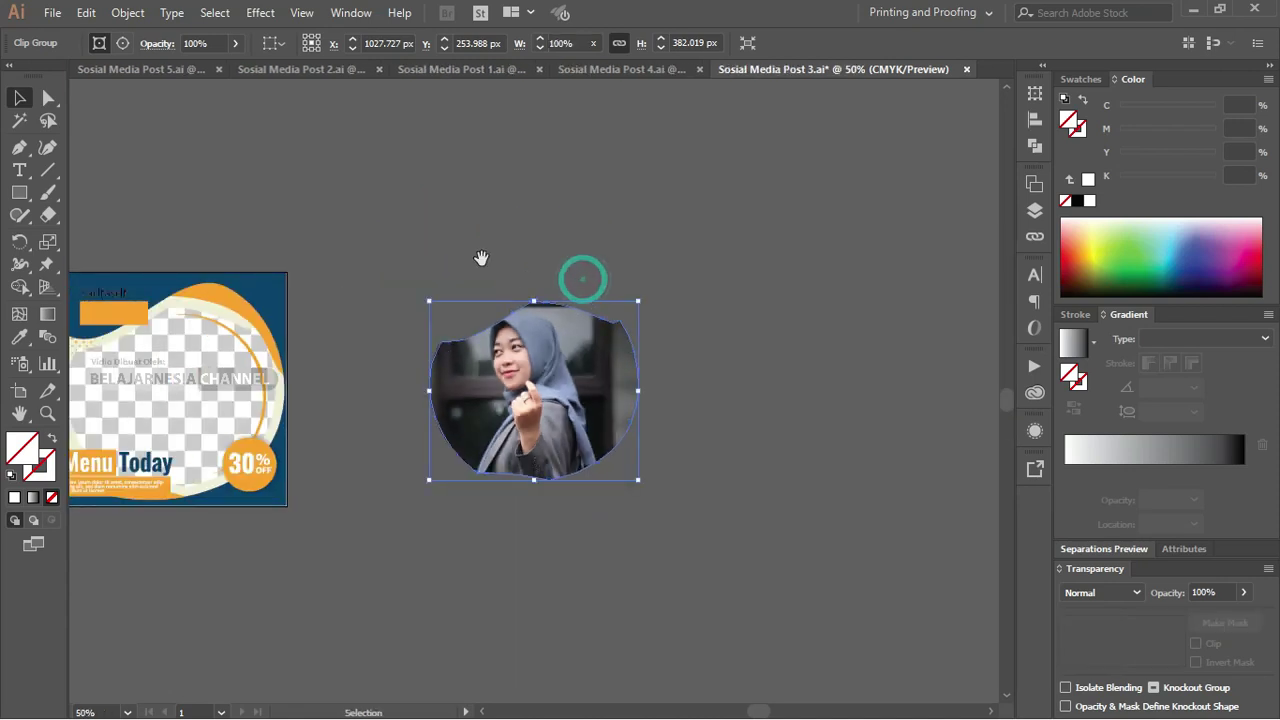
pyautogui.moveTo(451, 251); pyautogui.dragTo(674, 260)
pyautogui.moveTo(818, 381)
pyautogui.mouseDown()
pyautogui.moveTo(430, 388)
pyautogui.moveTo(458, 400)
pyautogui.mouseUp()
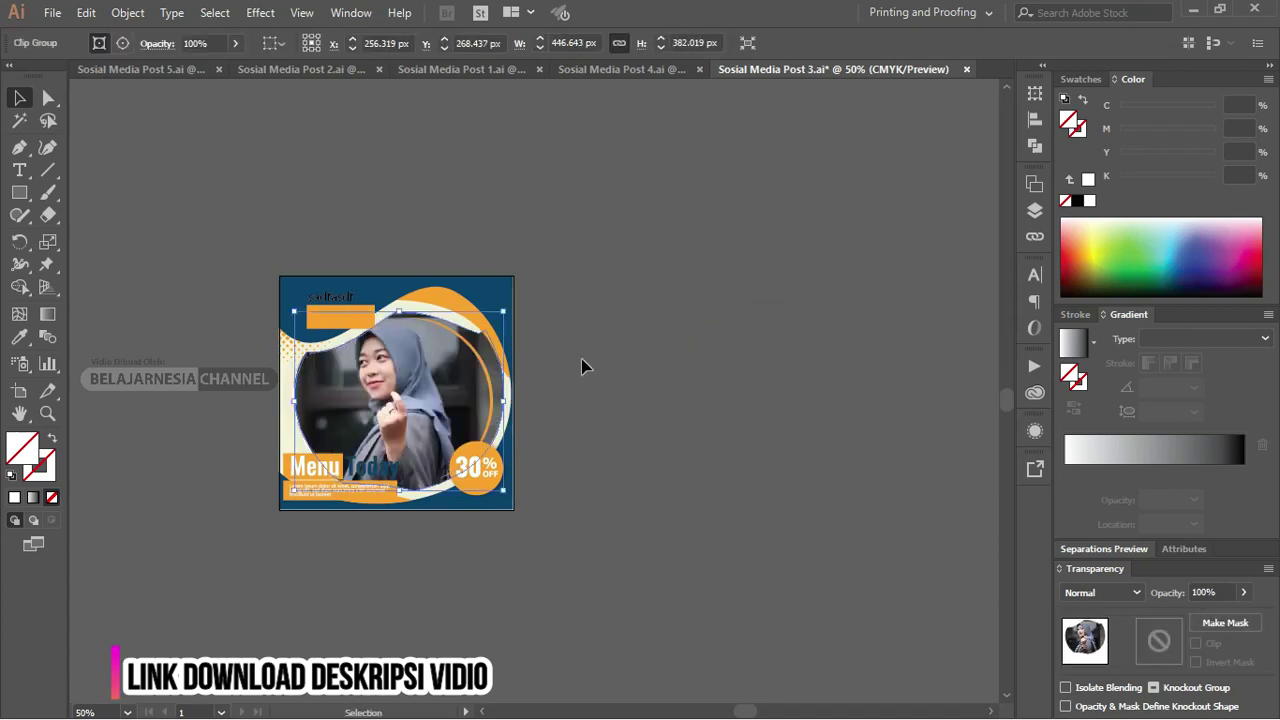
# - Zoom in to check the photo sits behind the Menu Today headline and 30% OFF badge
pyautogui.press('z')
pyautogui.moveTo(228, 260); pyautogui.dragTo(629, 541)
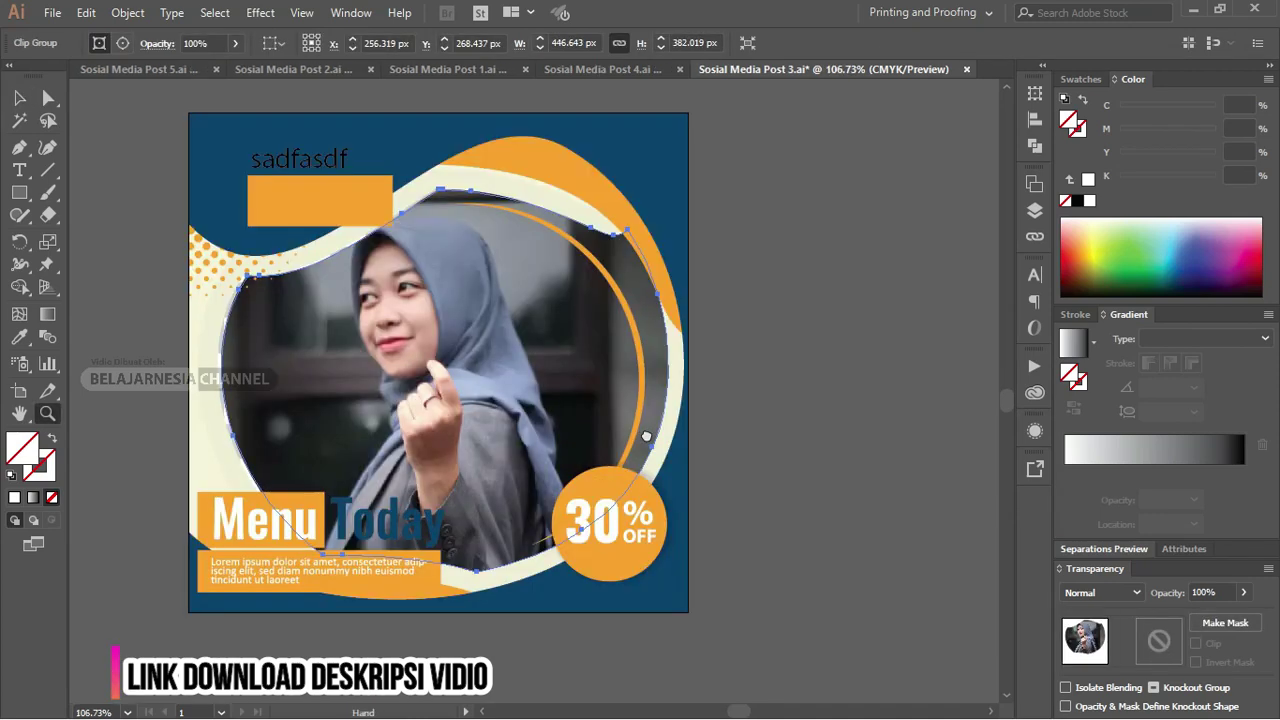
pyautogui.press('v')
pyautogui.hotkey('ctrl', 'shift', 'a')
pyautogui.click(549, 350)
pyautogui.click(778, 330)
pyautogui.moveTo(783, 449)
pyautogui.mouseDown()
pyautogui.moveTo(771, 337)
pyautogui.moveTo(806, 420)
pyautogui.mouseUp()
pyautogui.moveTo(817, 238); pyautogui.dragTo(814, 280)
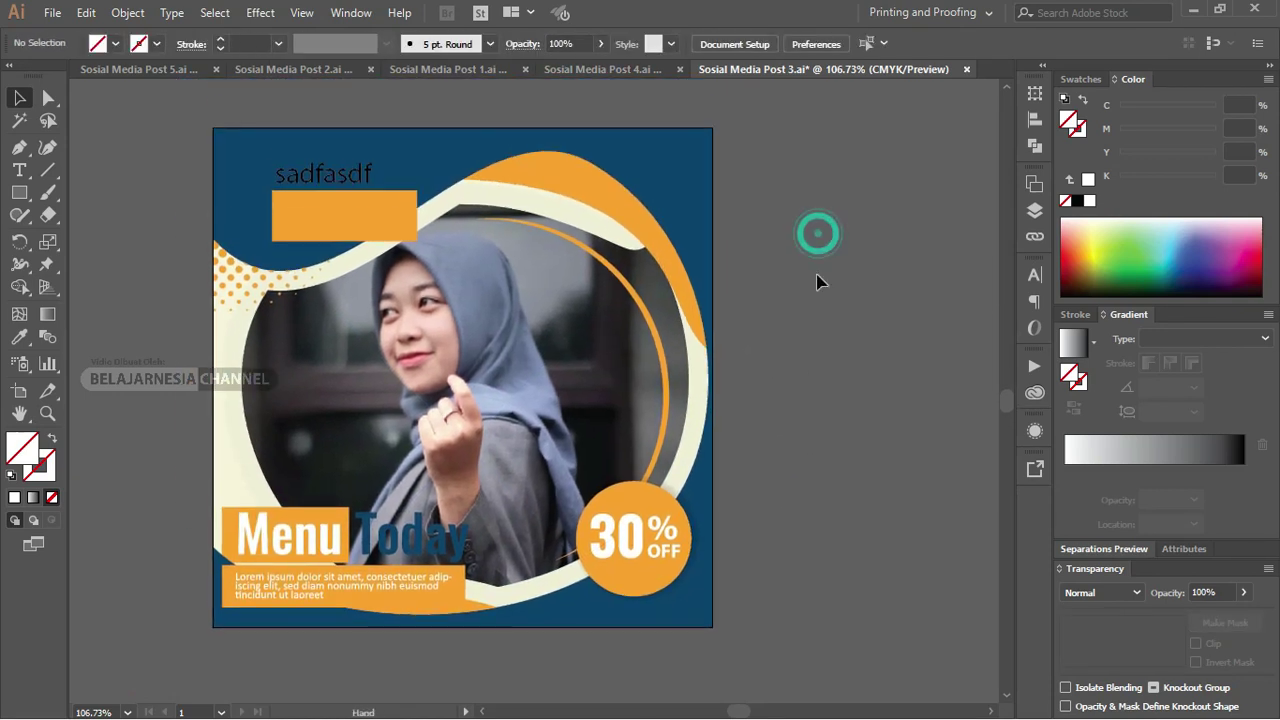
pyautogui.click(420, 543)
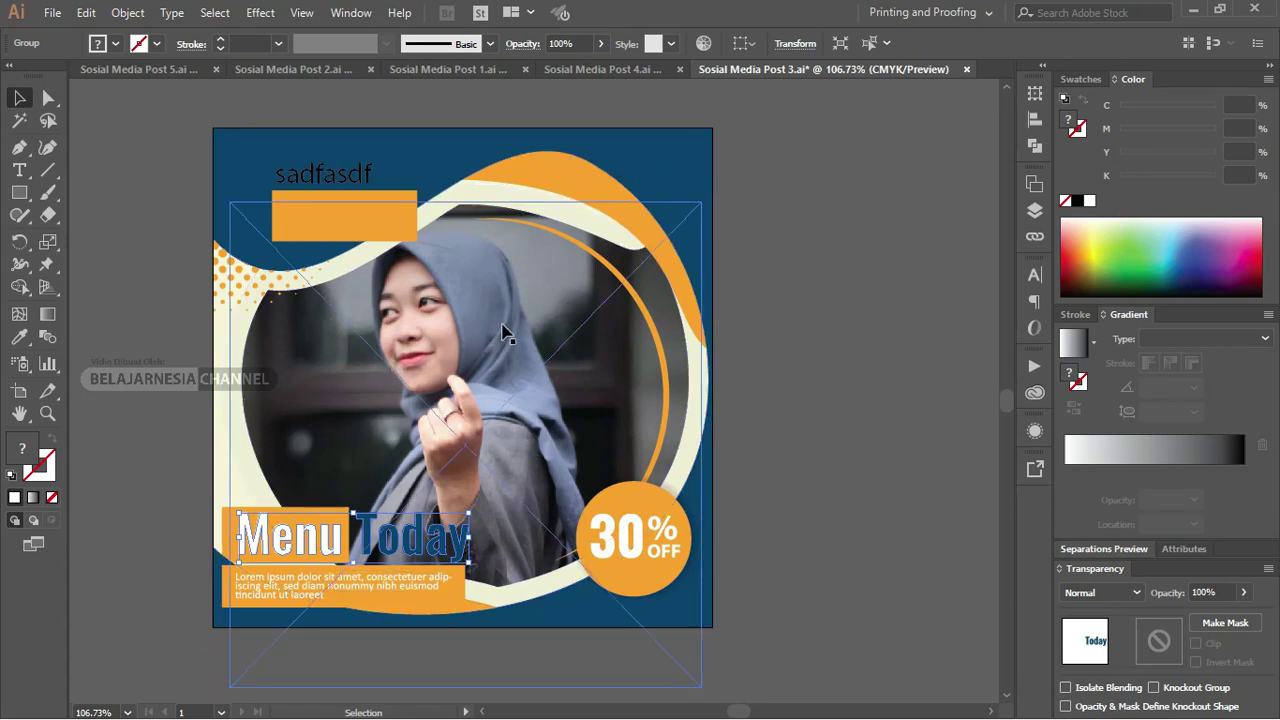
pyautogui.hotkey('alt', 'Tab')
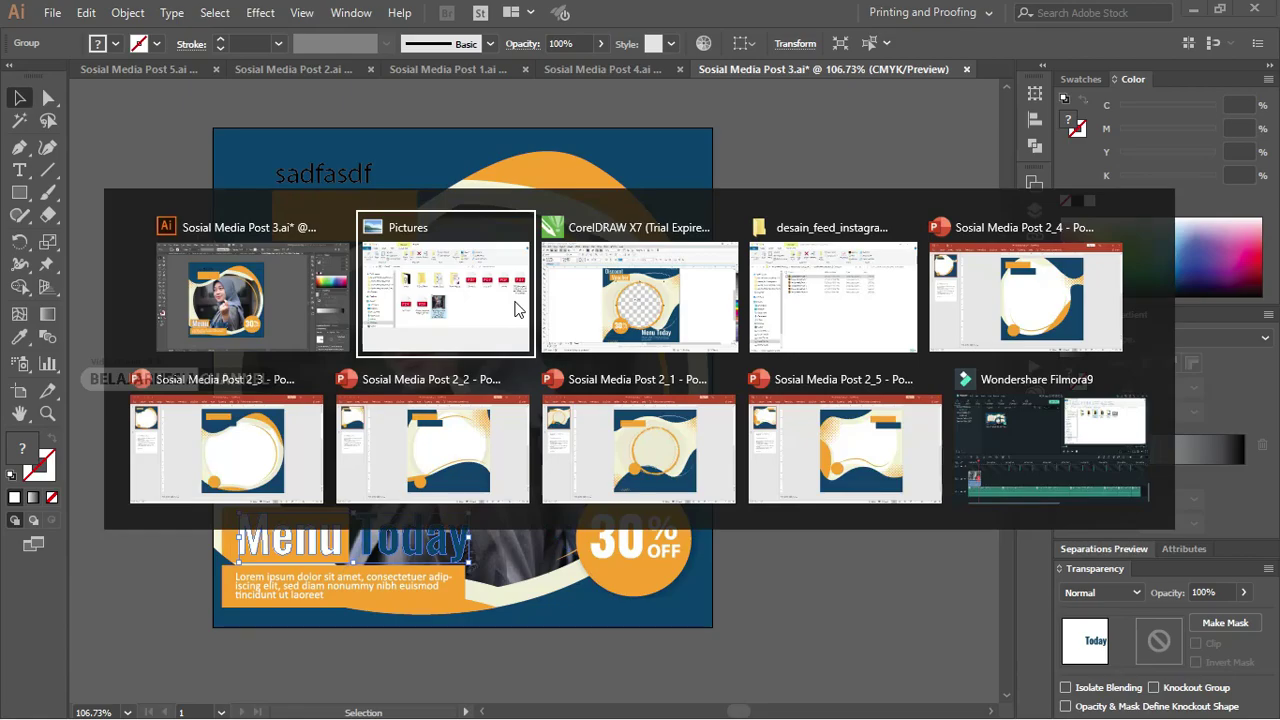
# - In CorelDRAW, rotate the checkered circle image about 69° and undo it
pyautogui.press('Tab')
pyautogui.click(609, 399)
pyautogui.moveTo(657, 366); pyautogui.dragTo(586, 363)
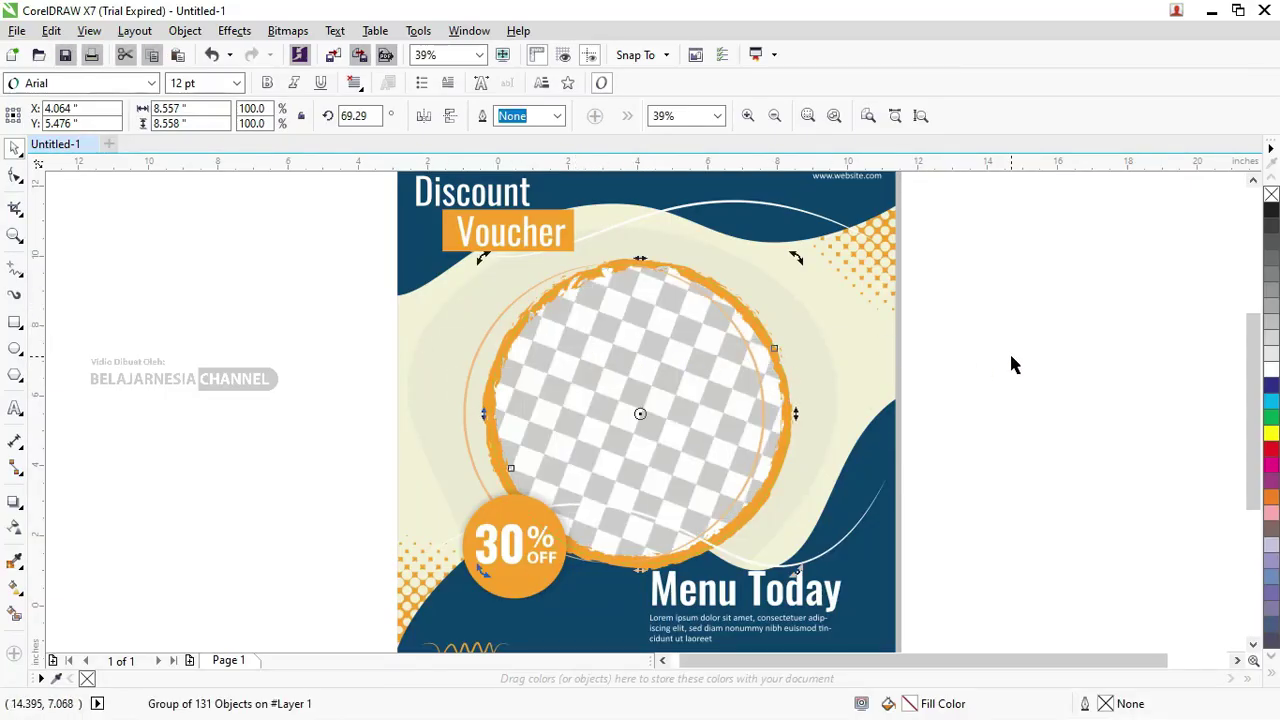
pyautogui.hotkey('ctrl', 'z')
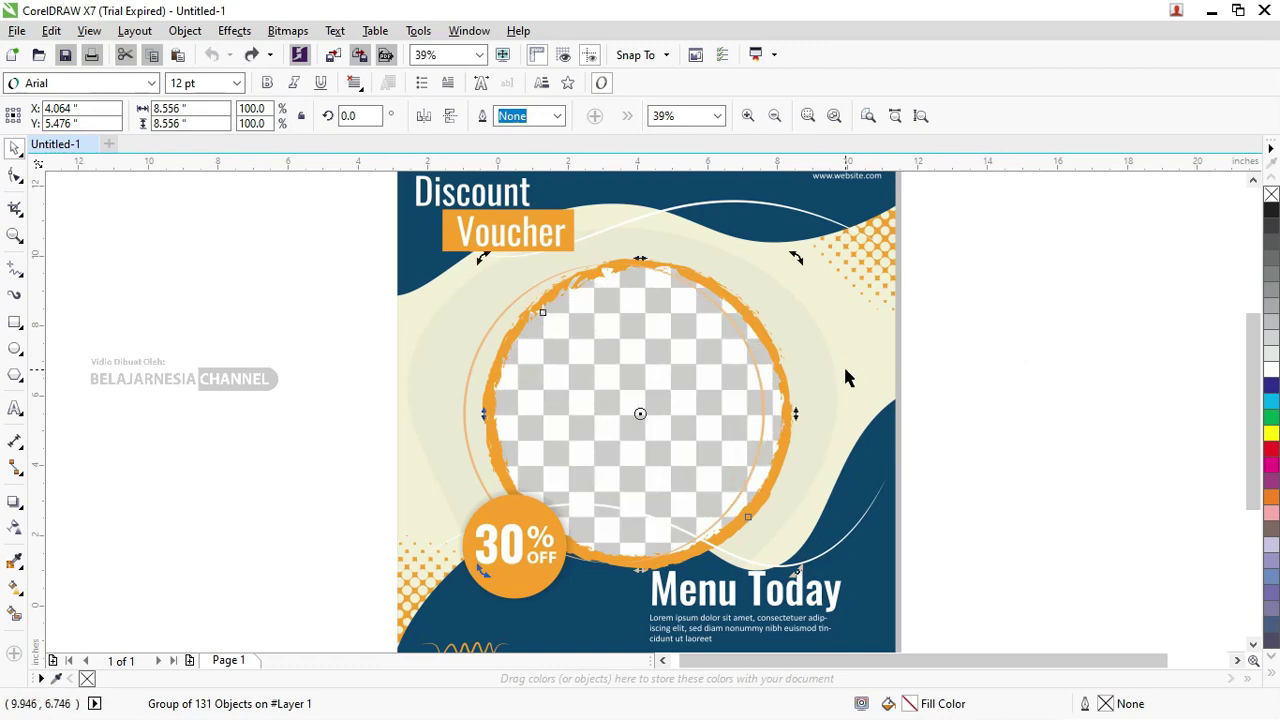
pyautogui.click(1010, 383)
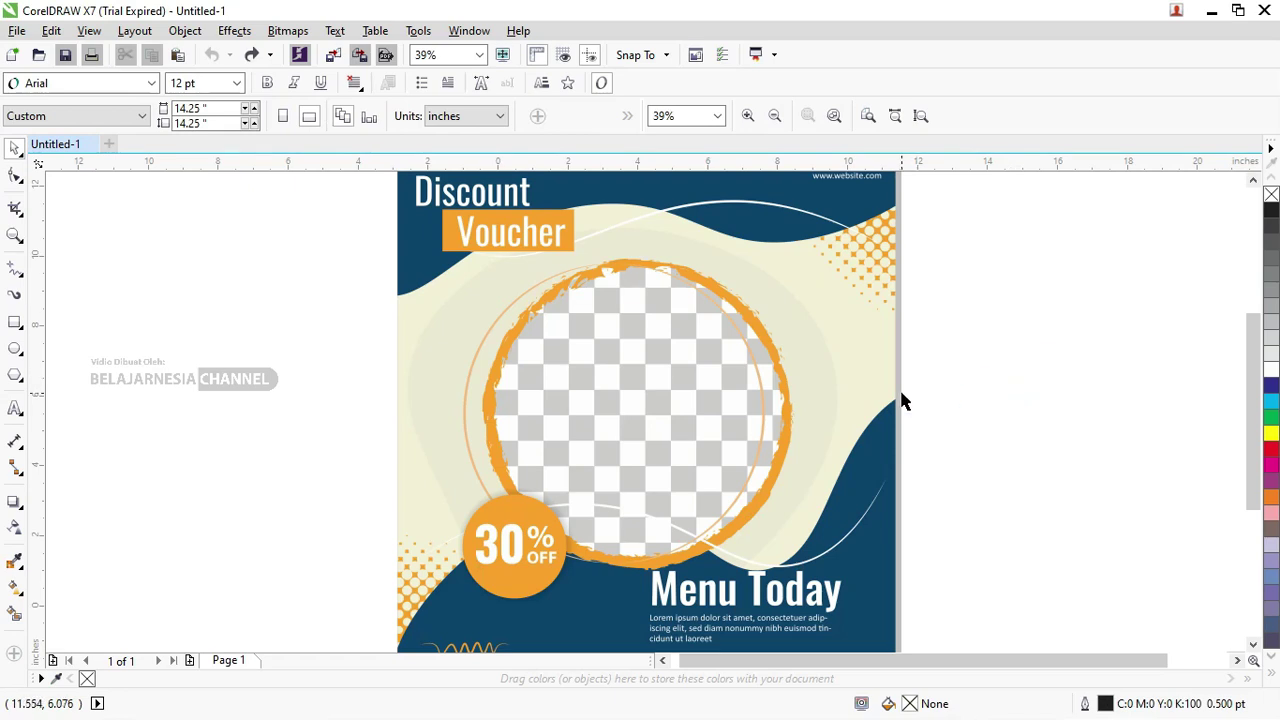
# - Move the checkered circle group off the voucher onto the pasteboard at the left
pyautogui.click(663, 374)
pyautogui.moveTo(663, 374); pyautogui.dragTo(533, 364)
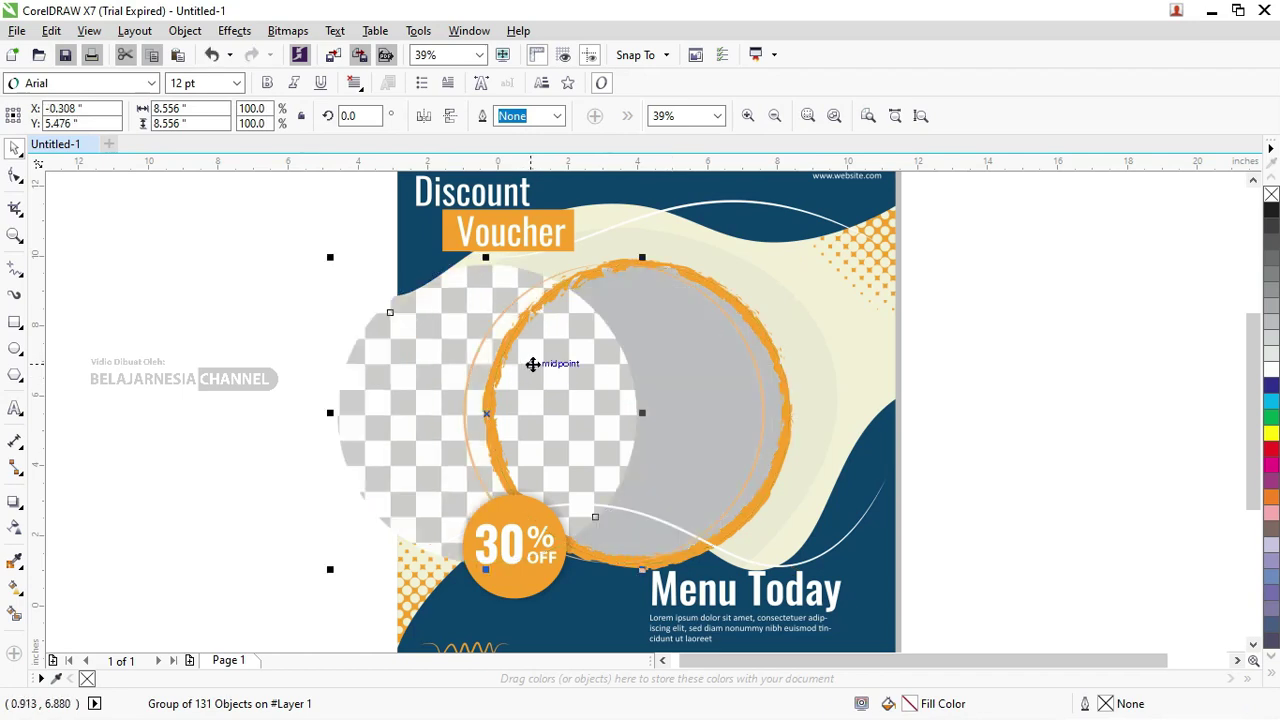
pyautogui.hotkey('ctrl', 'z')
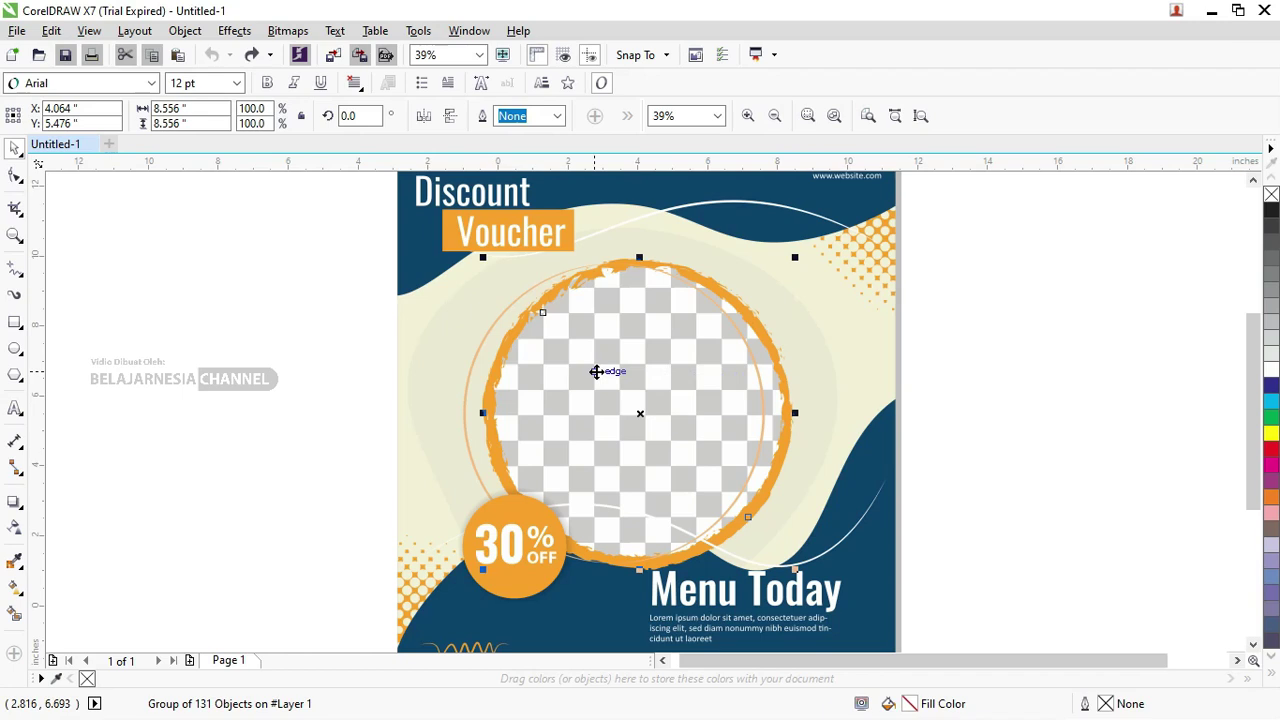
pyautogui.scroll(-2, 594, 371)
pyautogui.scroll(2, 600, 415)
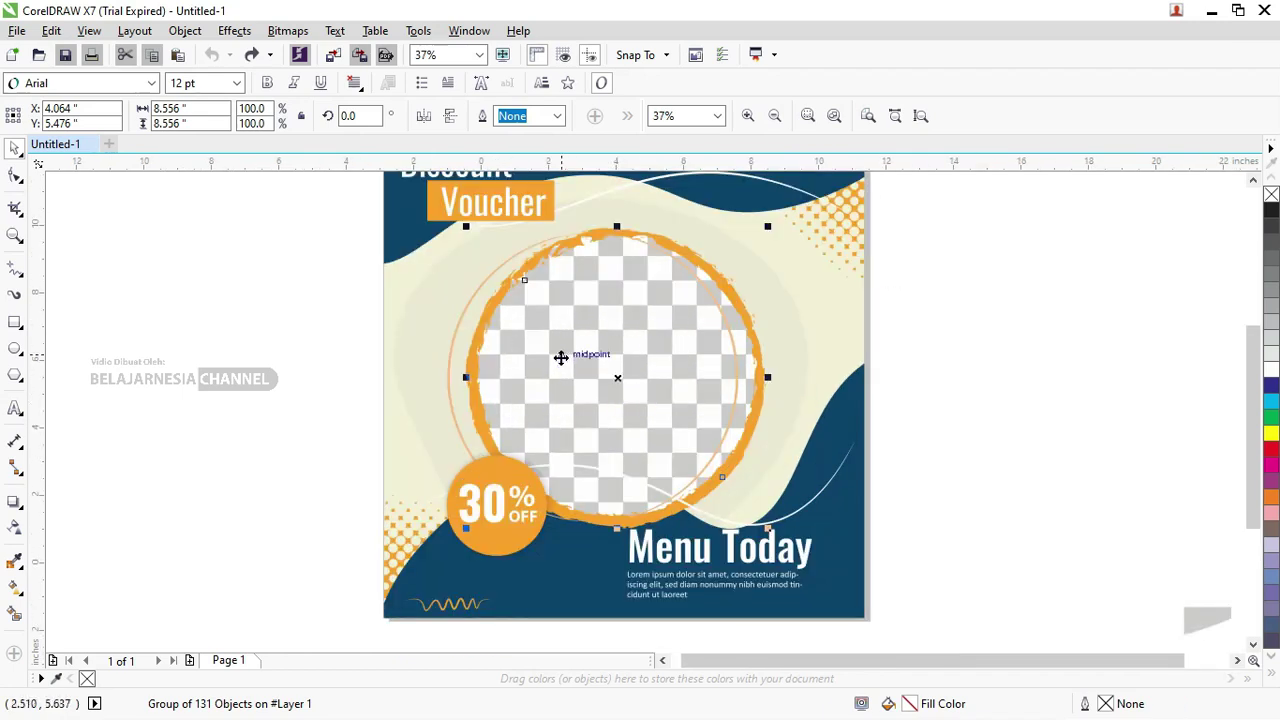
pyautogui.scroll(-2, 561, 357)
pyautogui.scroll(1, 580, 340)
pyautogui.moveTo(600, 298); pyautogui.dragTo(219, 298)
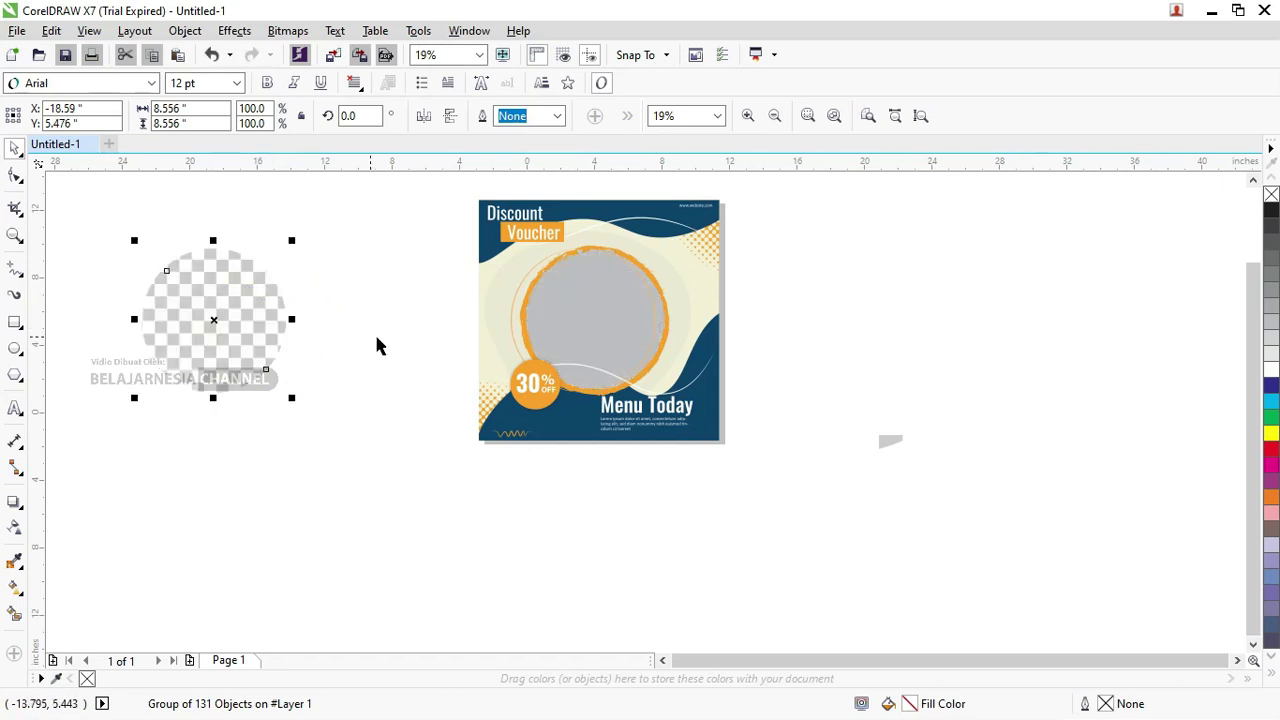
# - Open and dismiss the context menu of the checkered circle group
pyautogui.rightClick(236, 320)
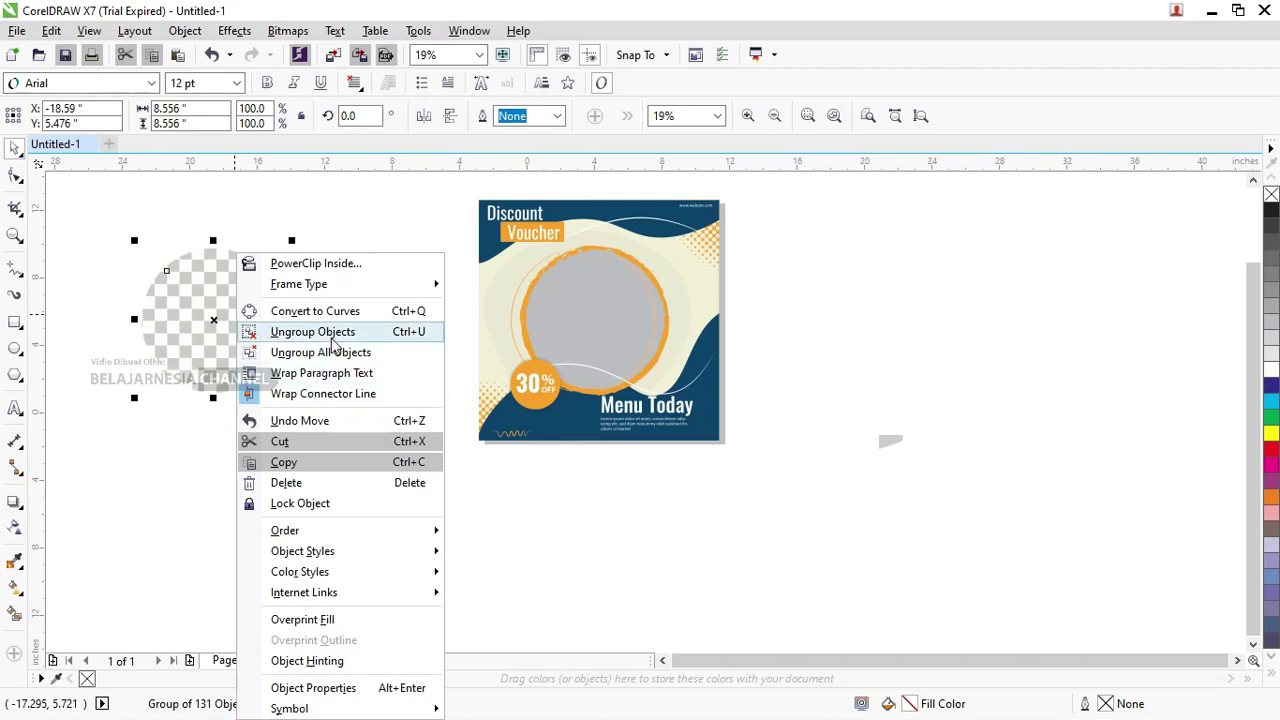
pyautogui.scroll(1, 121, 337)
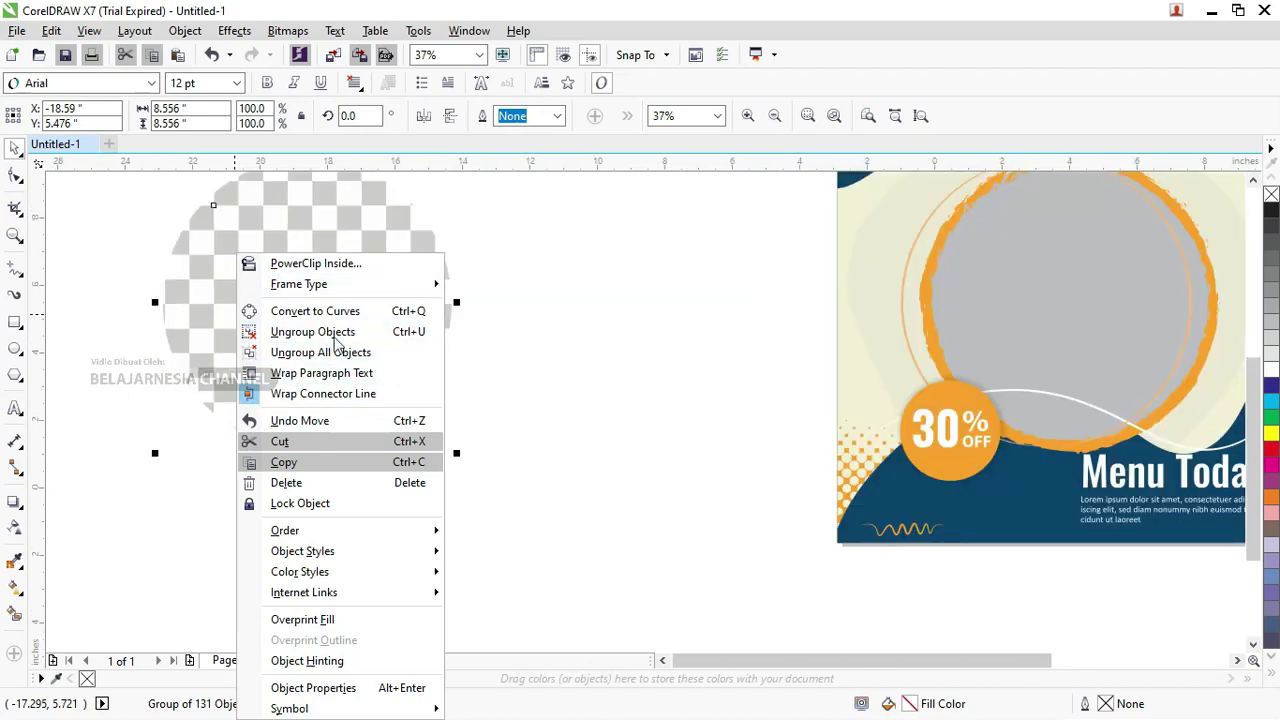
pyautogui.click(575, 377)
pyautogui.scroll(-1, 488, 358)
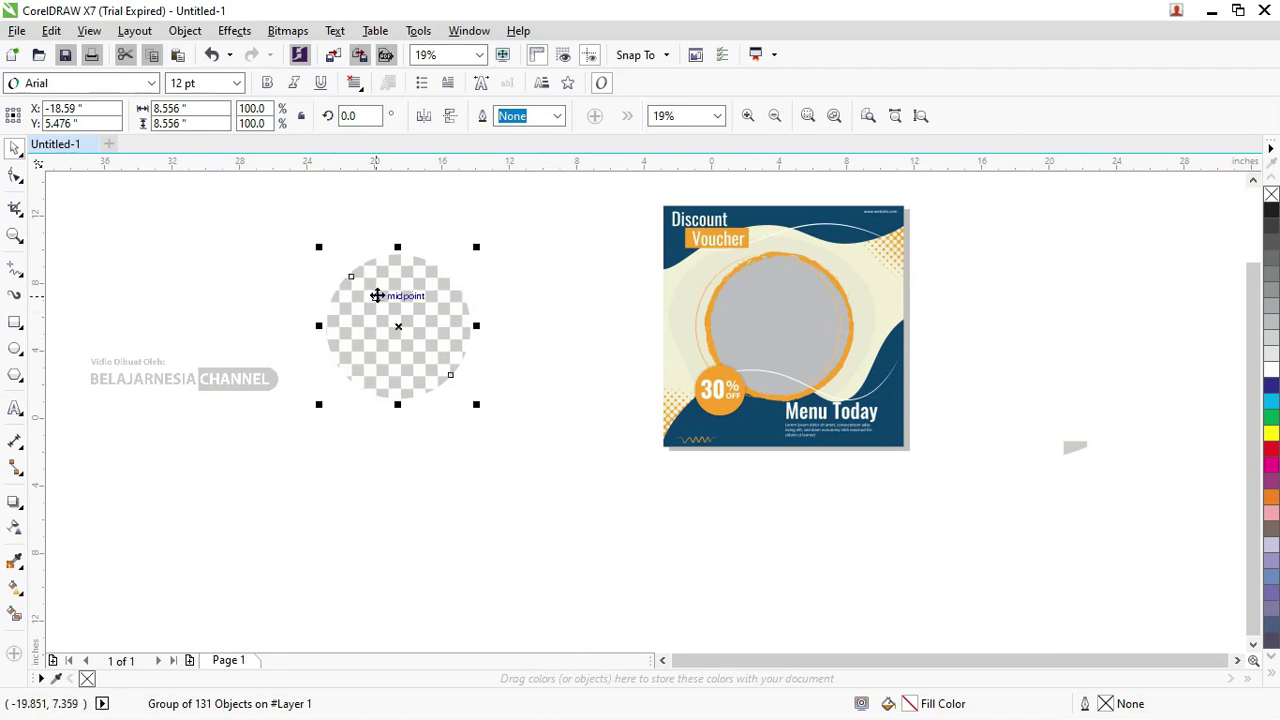
pyautogui.scroll(2, 385, 288)
pyautogui.scroll(-2, 394, 287)
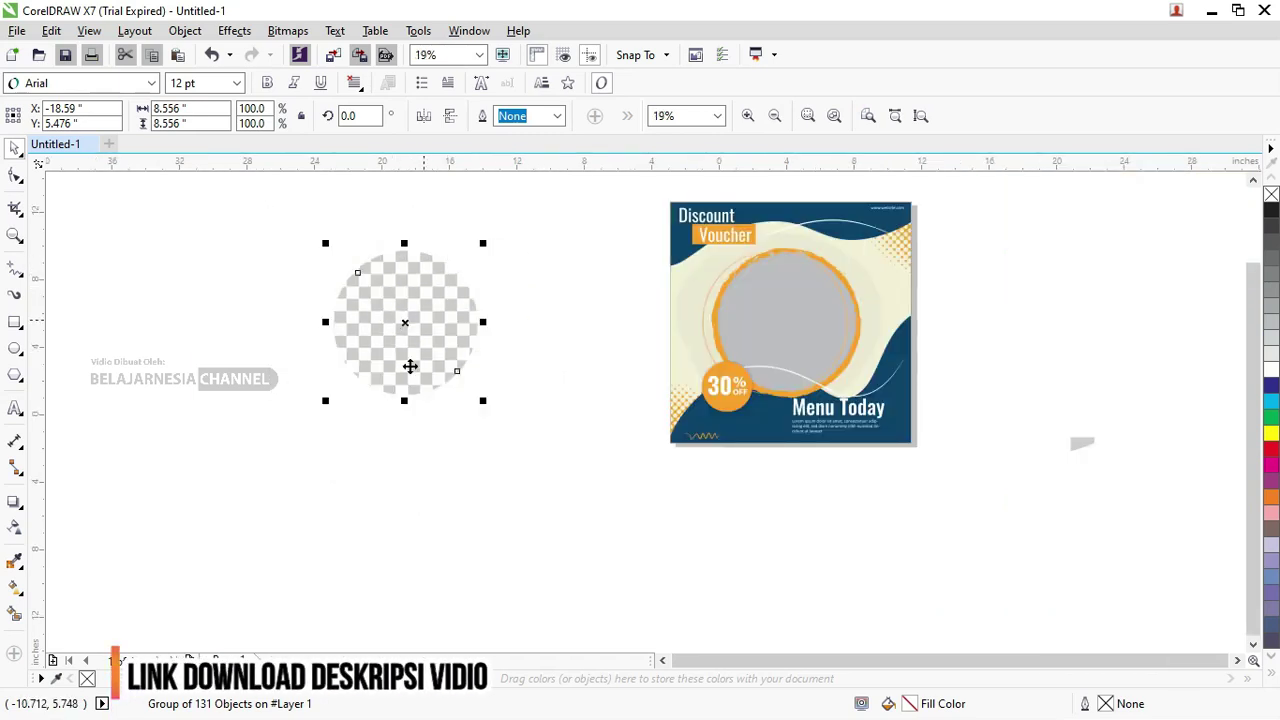
# - Move the grey circle out to the right of the voucher and bring up the Pictures folder
pyautogui.click(798, 293)
pyautogui.moveTo(780, 321); pyautogui.dragTo(1035, 311)
pyautogui.hotkey('ctrl', 'z')
pyautogui.moveTo(786, 297); pyautogui.dragTo(994, 314)
pyautogui.hotkey('ctrl', 'z')
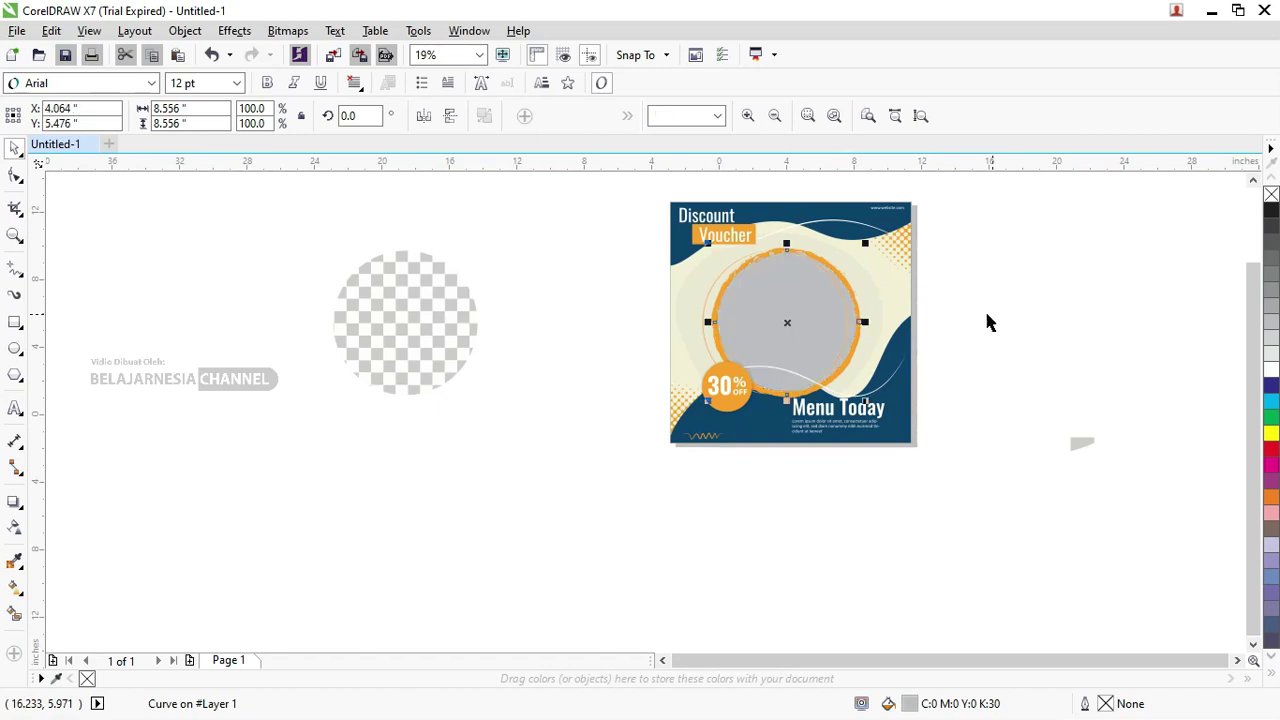
pyautogui.moveTo(794, 306); pyautogui.dragTo(1021, 321)
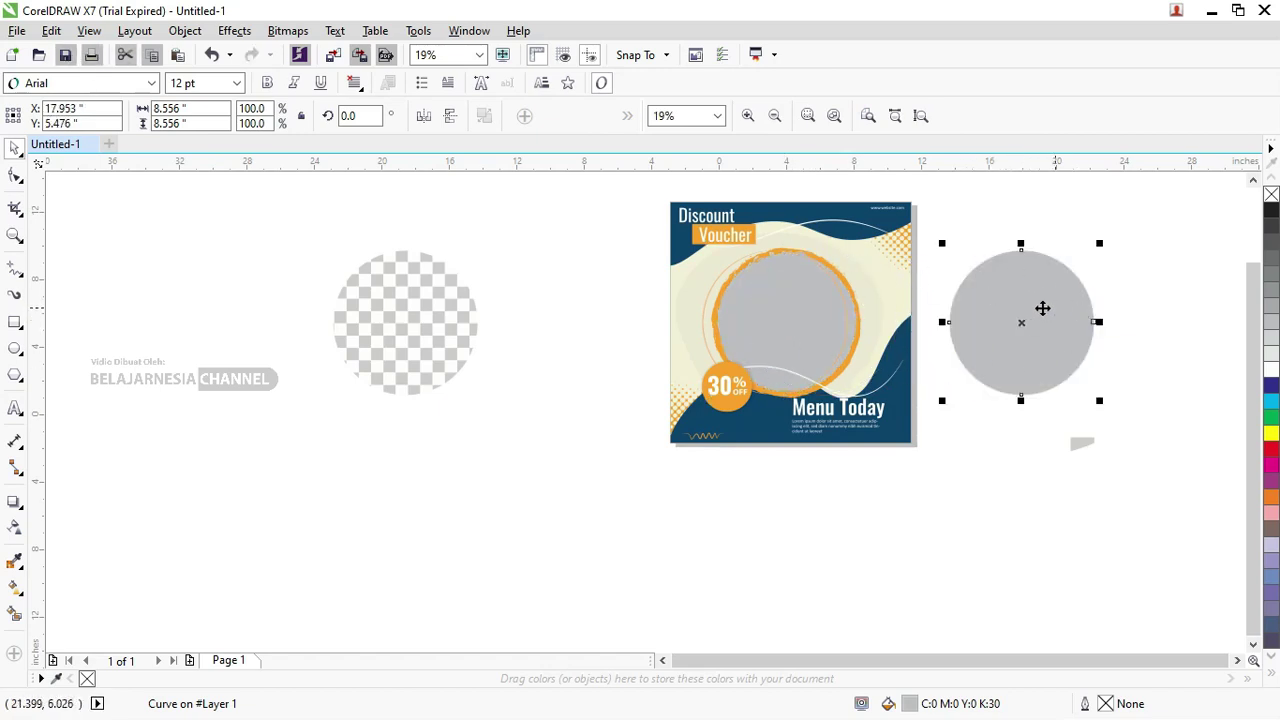
pyautogui.hotkey('alt', 'Tab')
pyautogui.hotkey('alt', 'Tab')
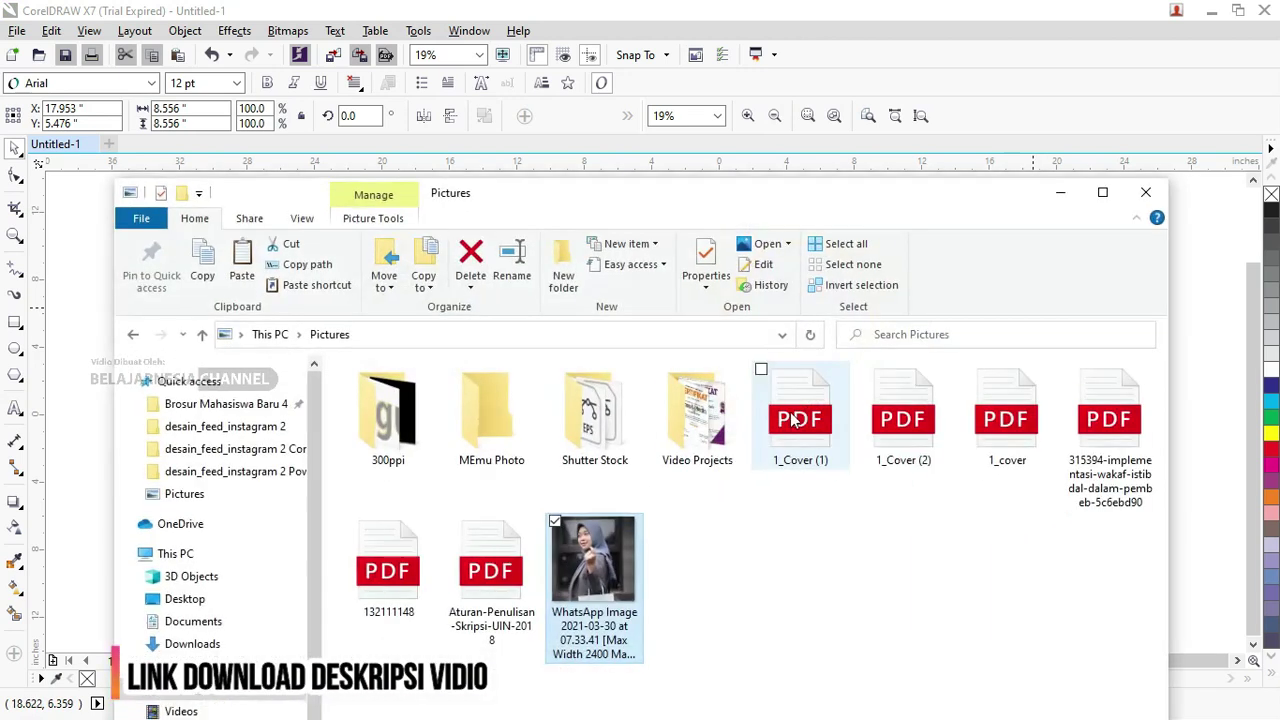
# - Drag the model photo into CorelDRAW and move it over the grey circle
pyautogui.moveTo(594, 575); pyautogui.dragTo(1190, 418)
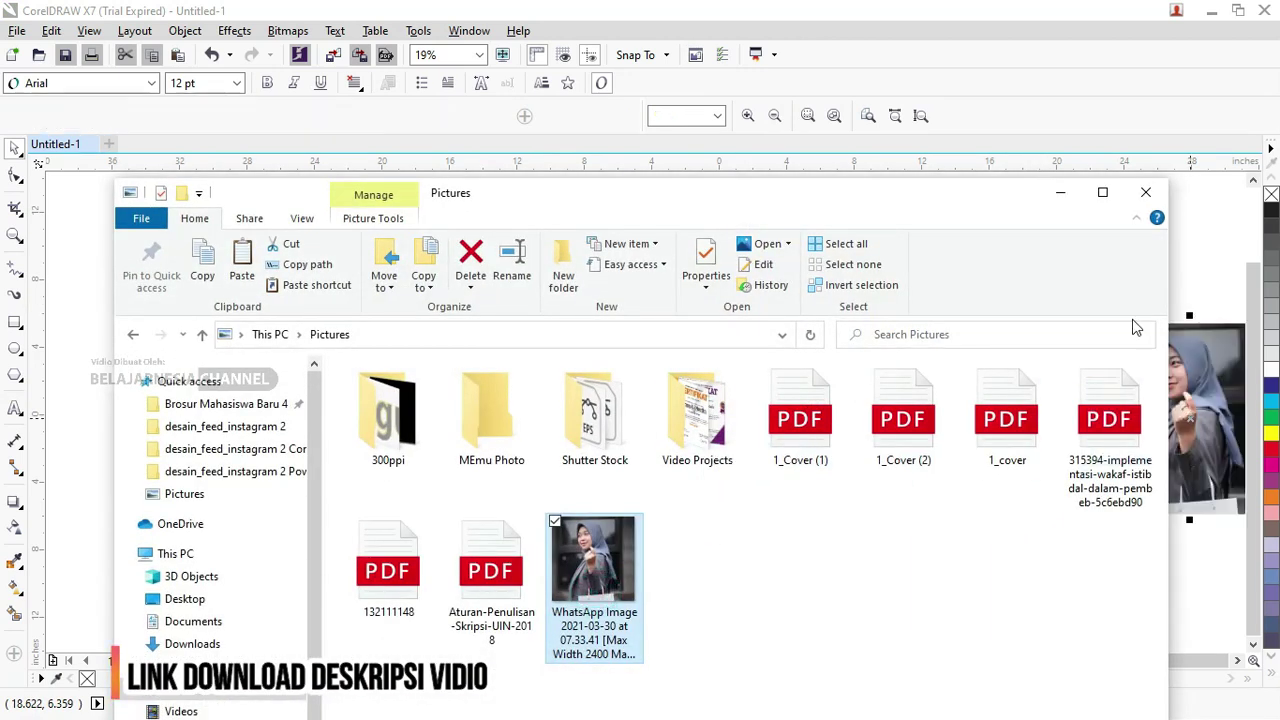
pyautogui.click(1060, 192)
pyautogui.rightClick(1172, 408)
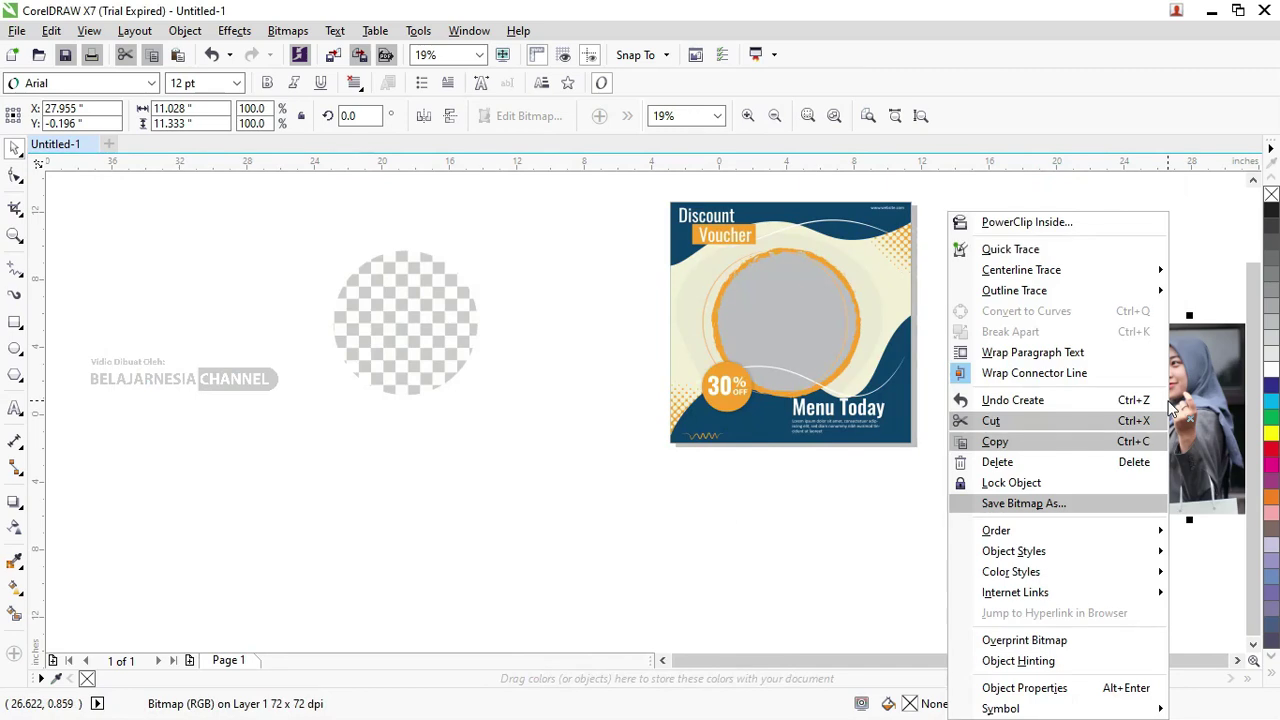
pyautogui.press('Escape')
pyautogui.press('z')
pyautogui.moveTo(1121, 401)
pyautogui.mouseDown()
pyautogui.moveTo(927, 242)
pyautogui.moveTo(1211, 520)
pyautogui.mouseUp()
pyautogui.rightClick(1003, 384)
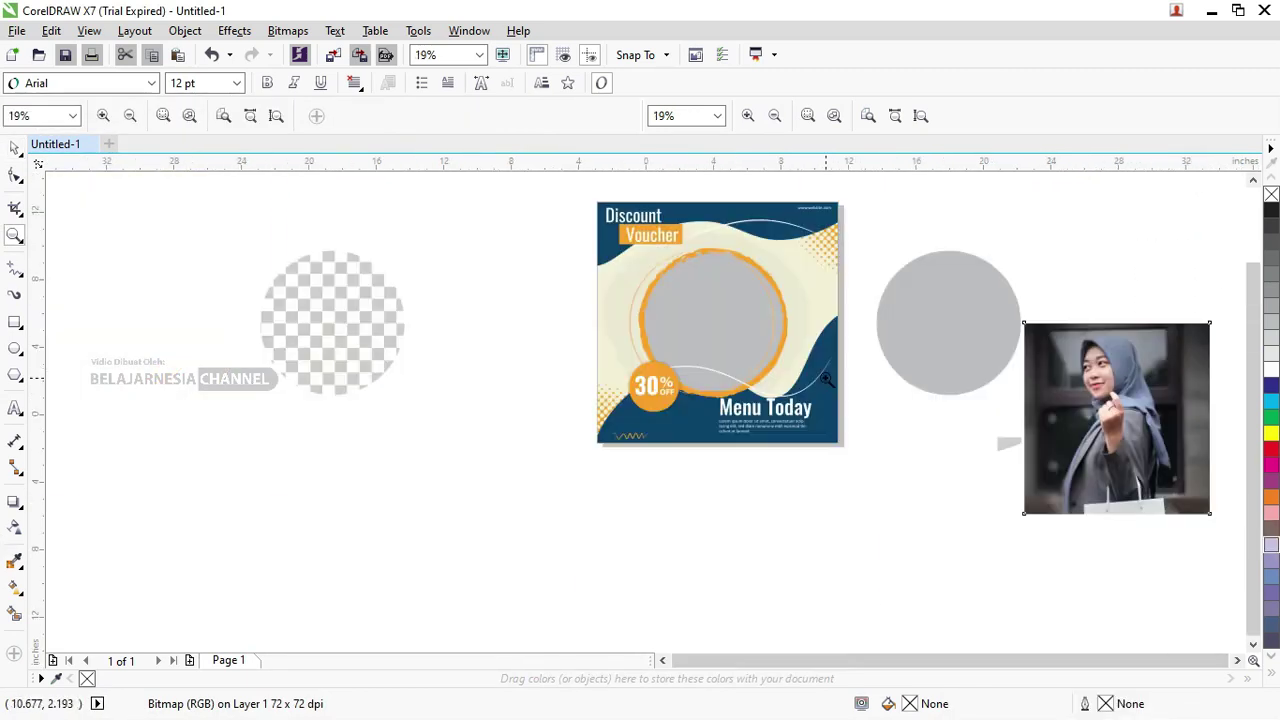
pyautogui.press('space')
pyautogui.moveTo(1020, 360); pyautogui.dragTo(966, 371)
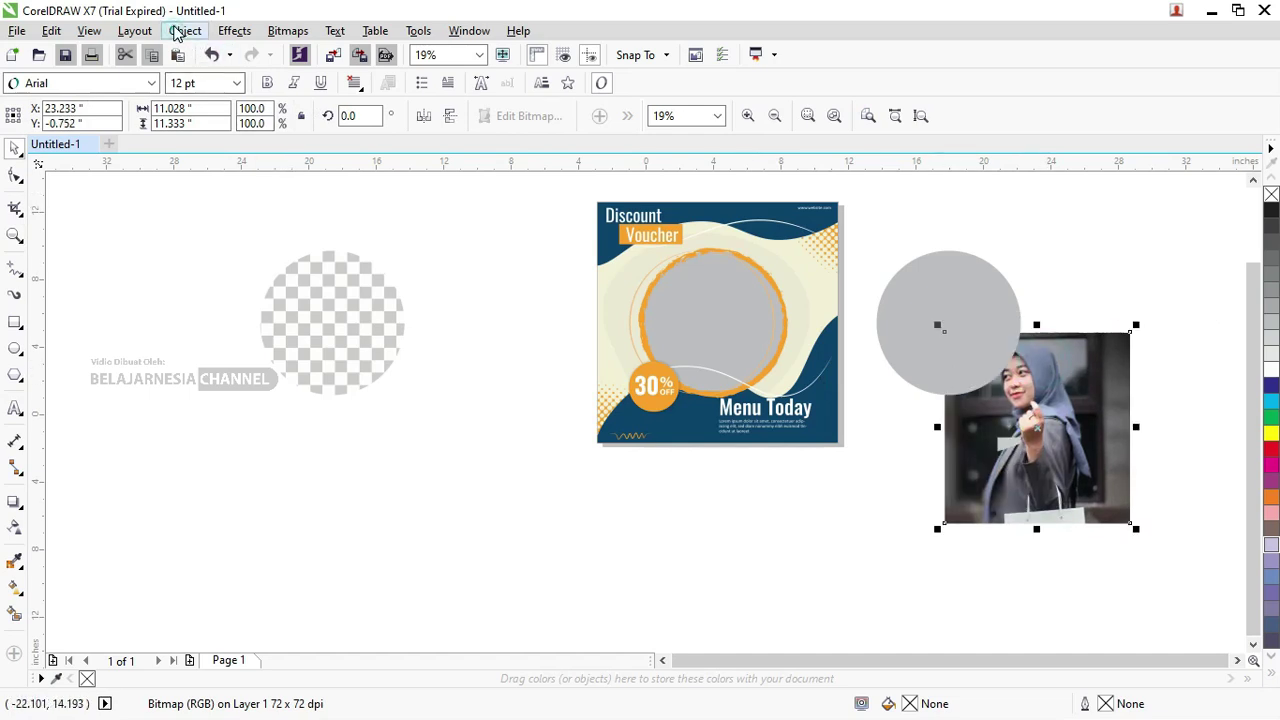
# - PowerClip the photo inside the grey circle and fill the frame proportionally
pyautogui.click(182, 31)
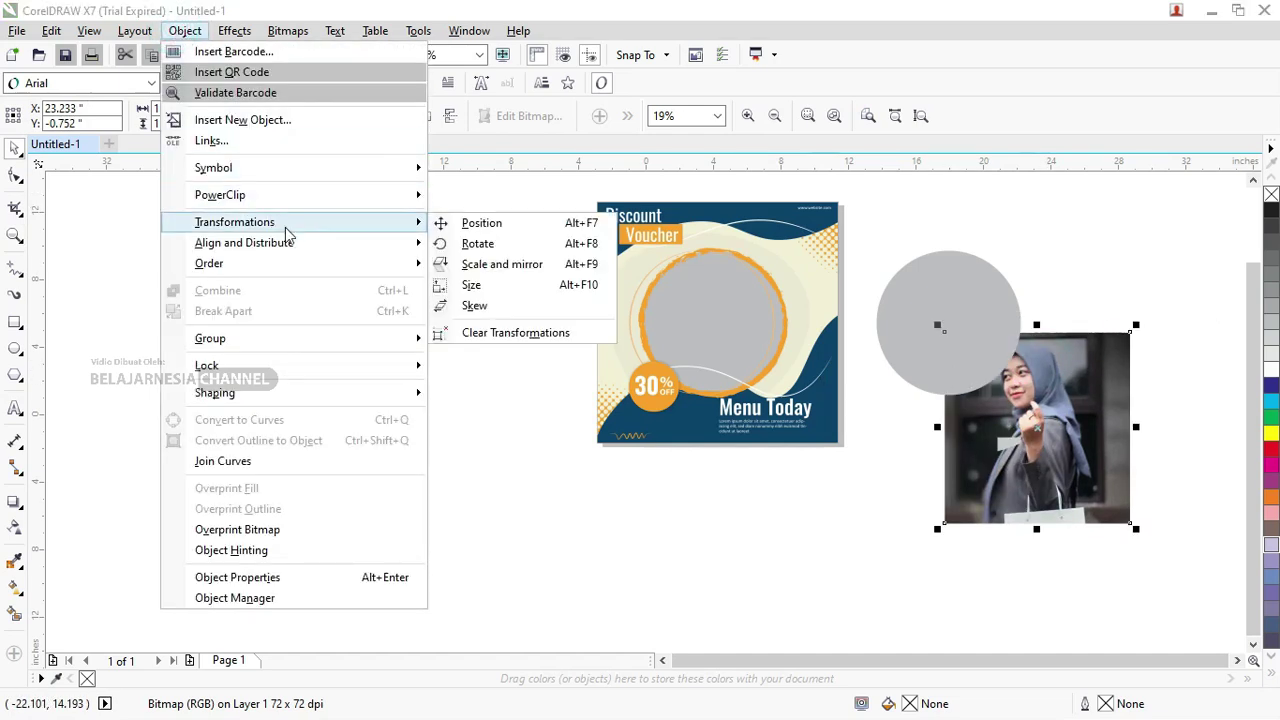
pyautogui.moveTo(220, 195)
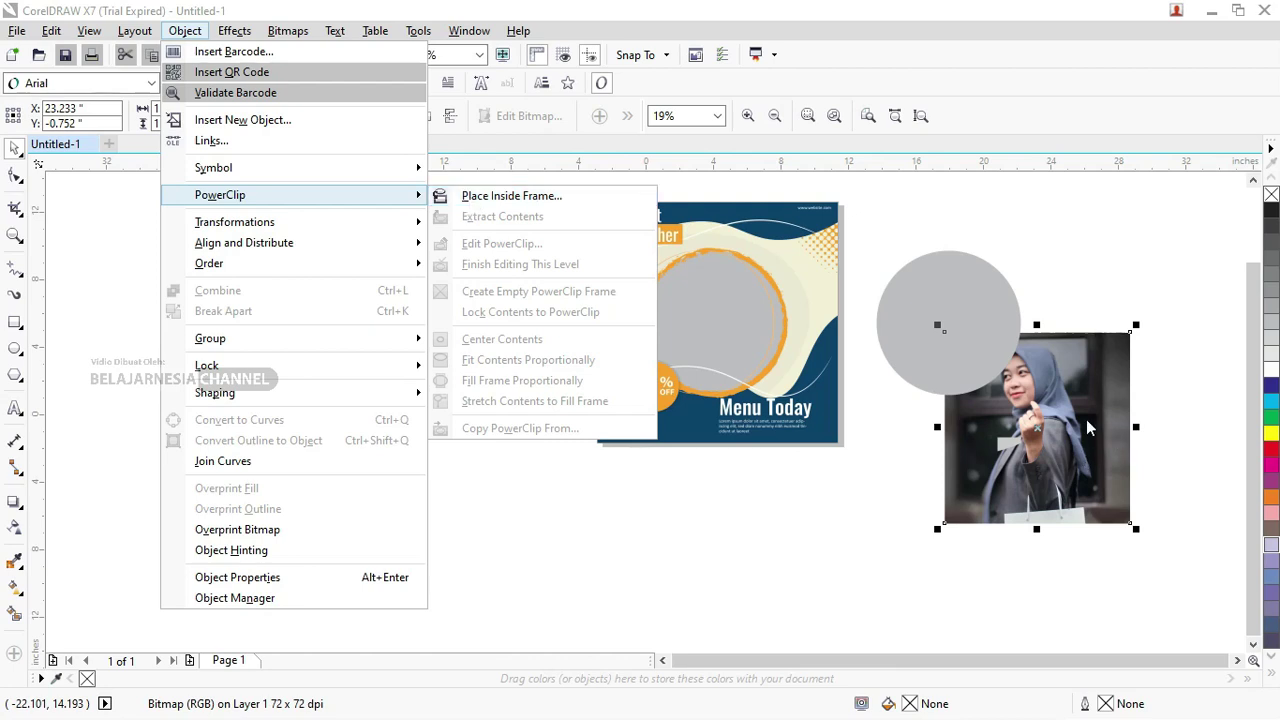
pyautogui.click(80, 186)
pyautogui.rightClick(1070, 403)
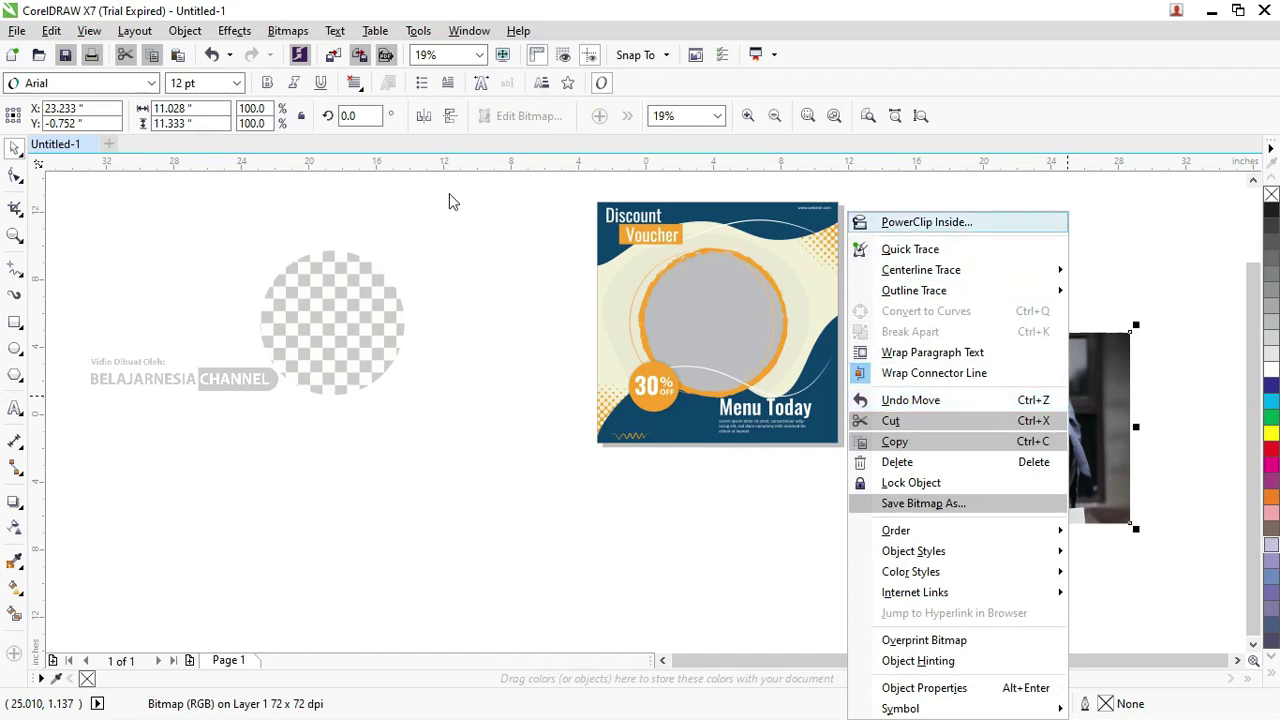
pyautogui.click(184, 31)
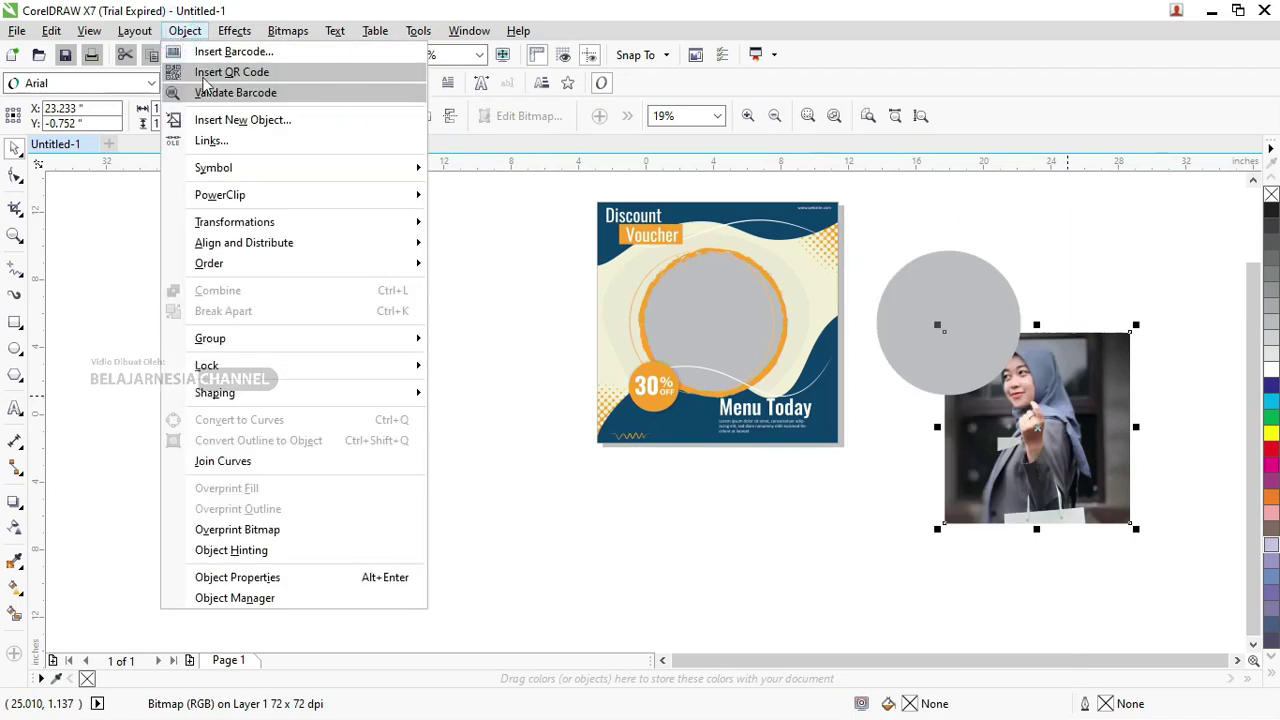
pyautogui.click(308, 194)
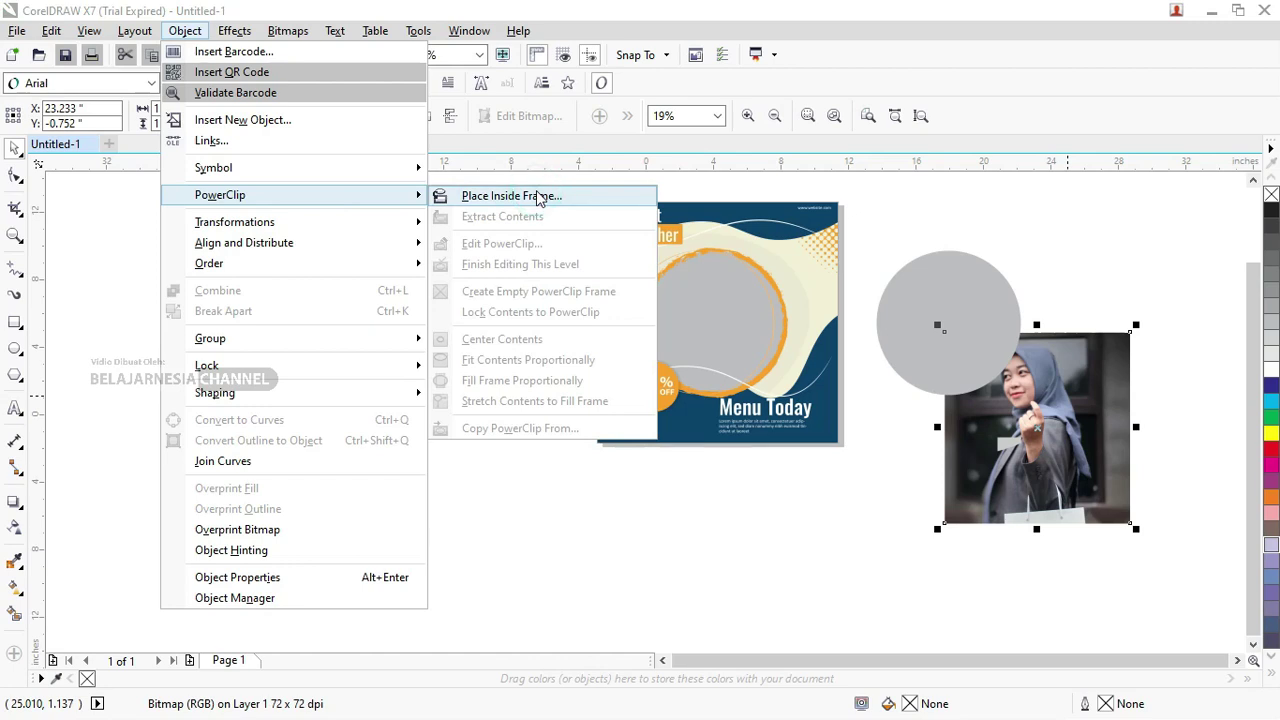
pyautogui.click(538, 197)
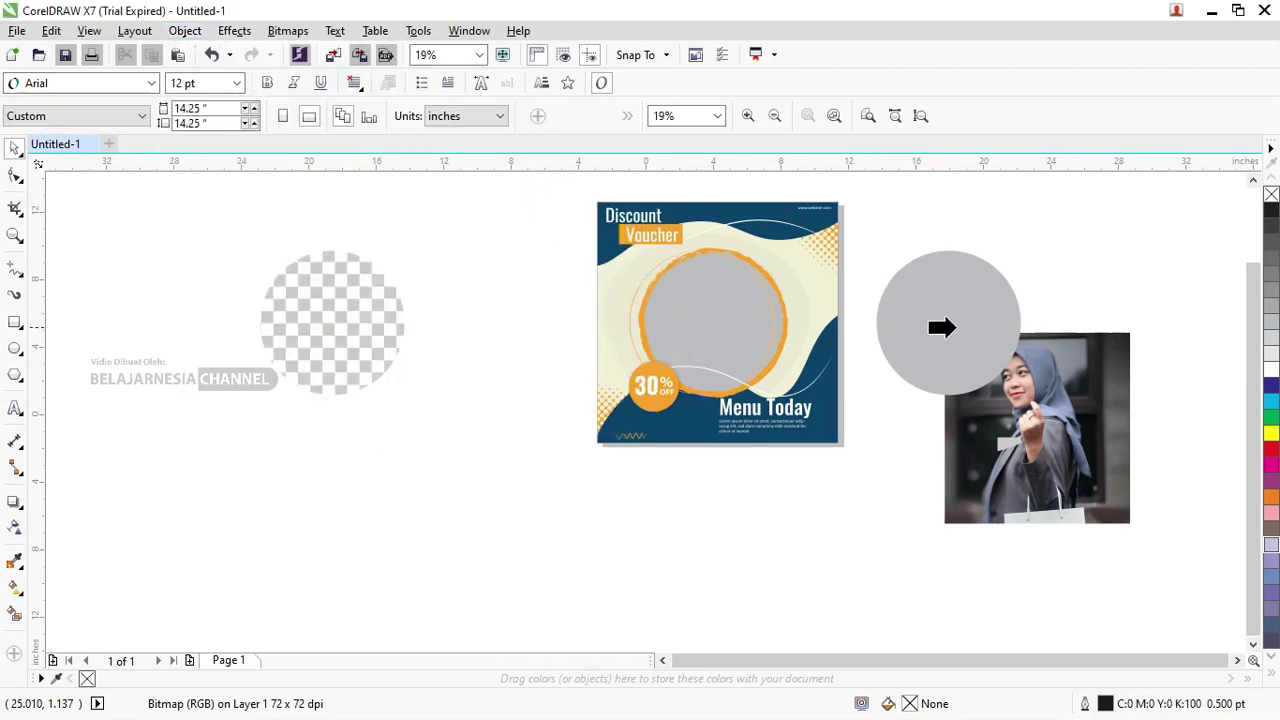
pyautogui.click(961, 287)
pyautogui.rightClick(975, 330)
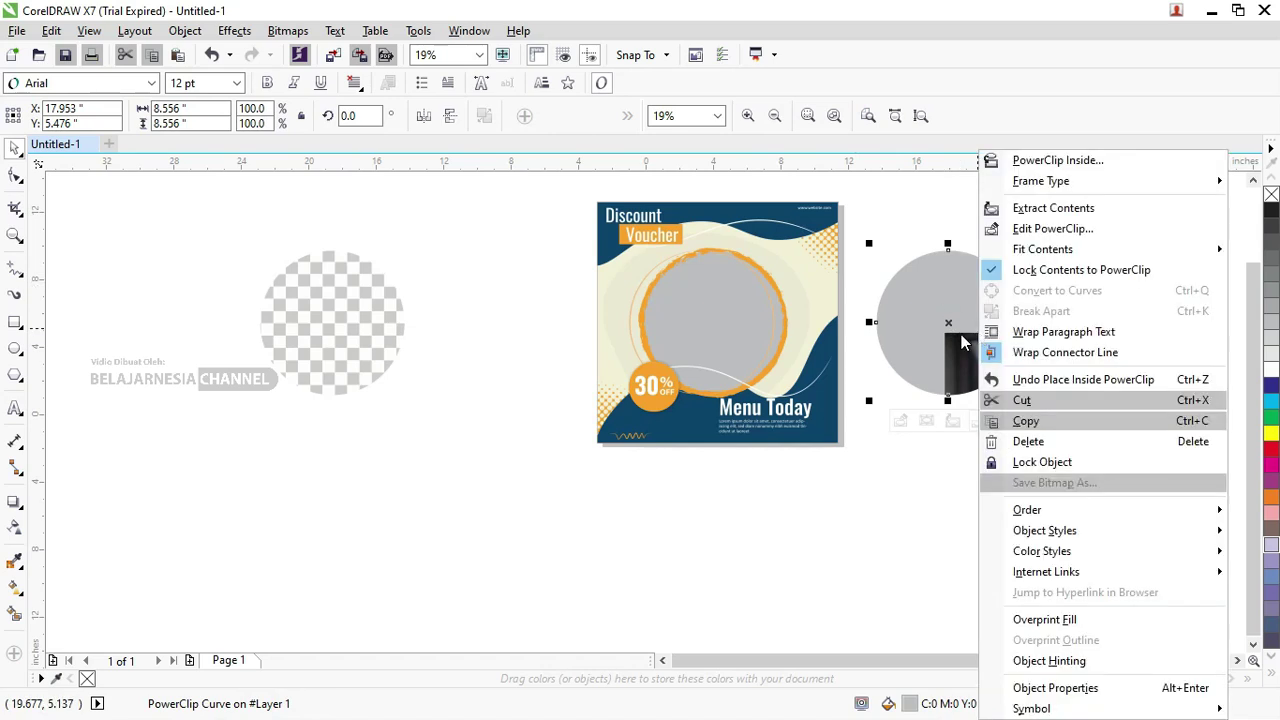
pyautogui.moveTo(1043, 249)
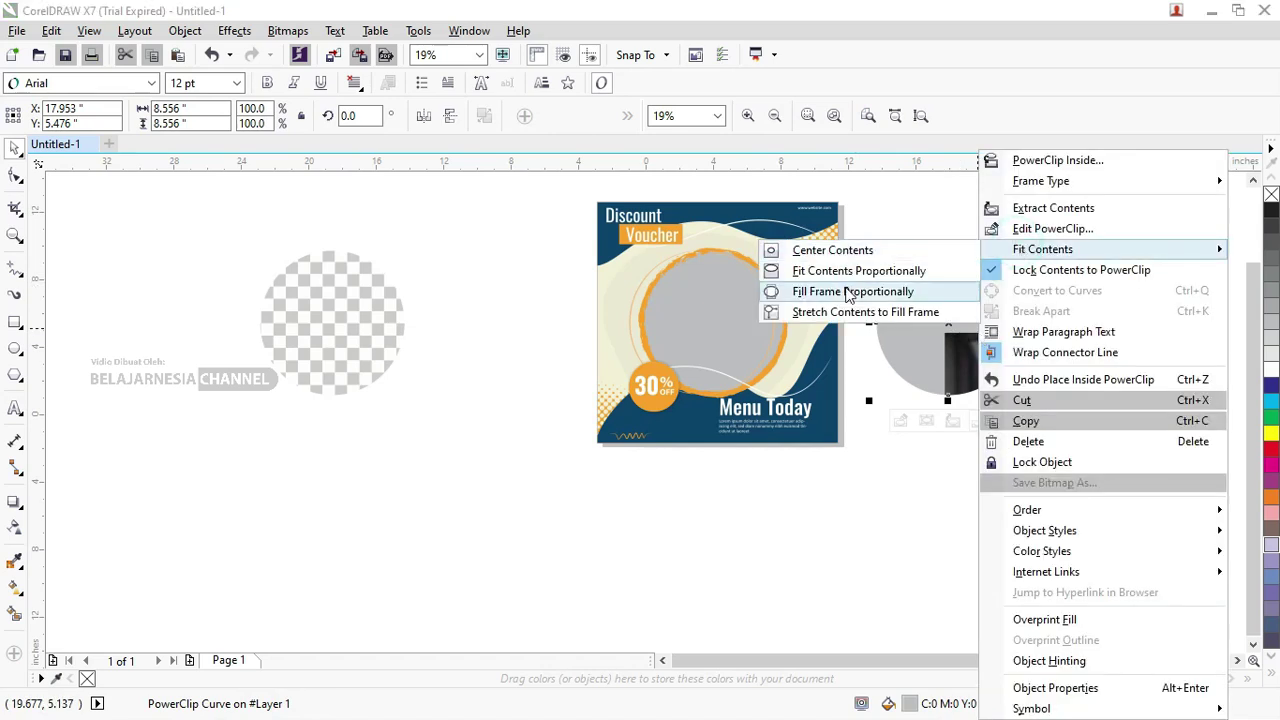
pyautogui.click(853, 291)
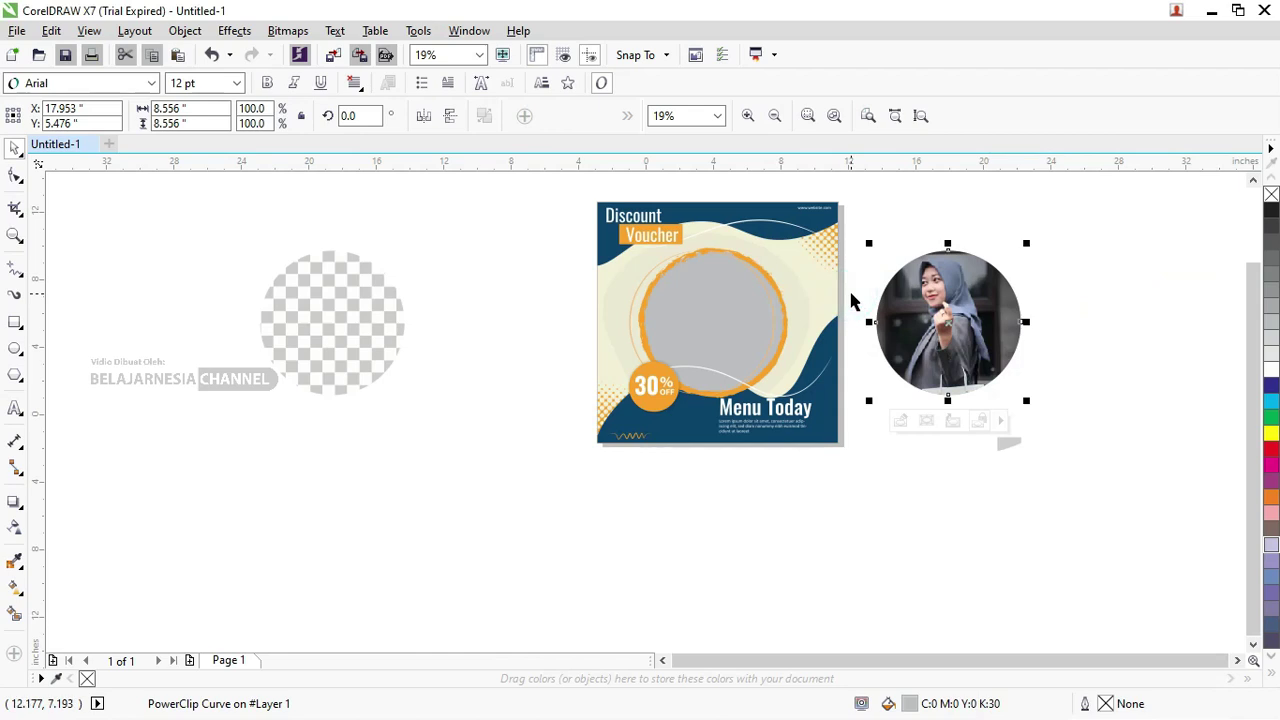
# - Move the photo circle into the voucher's orange ring beneath the Discount Voucher title
pyautogui.click(1151, 314)
pyautogui.click(905, 370)
pyautogui.moveTo(831, 322); pyautogui.dragTo(711, 321)
pyautogui.scroll(2, 711, 321)
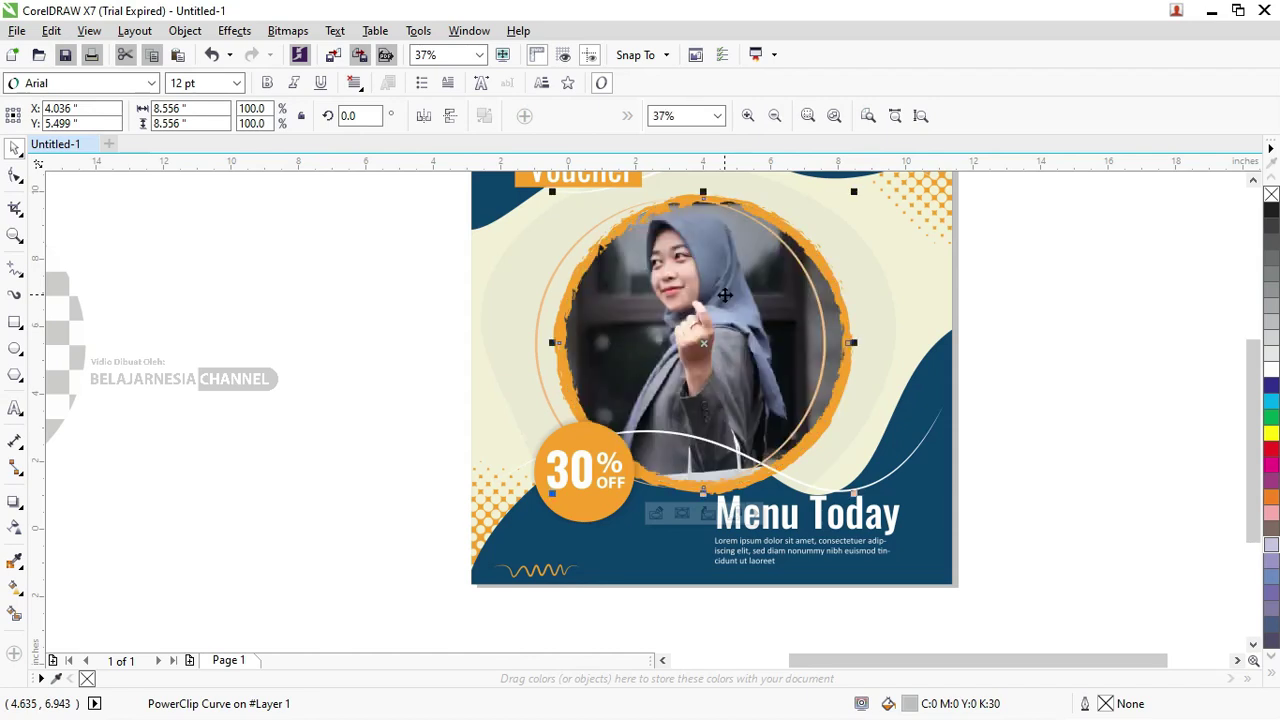
pyautogui.click(1075, 404)
pyautogui.scroll(-1, 731, 330)
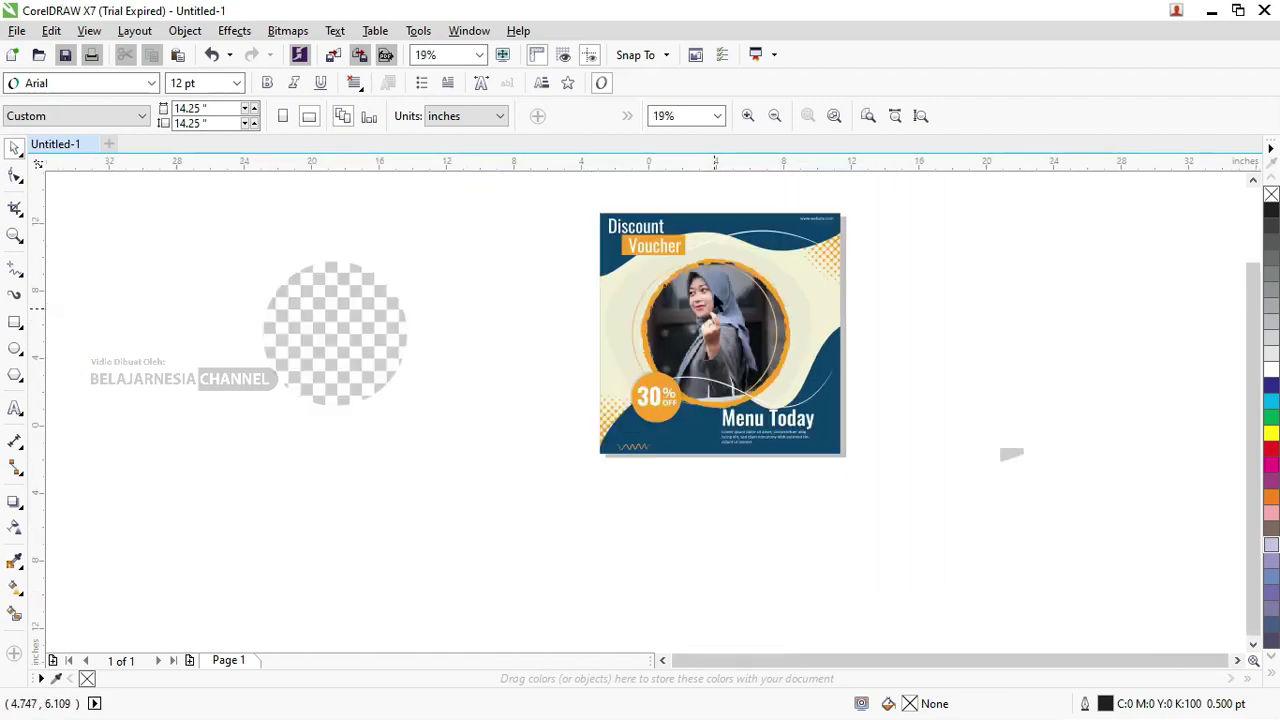
pyautogui.scroll(1, 693, 290)
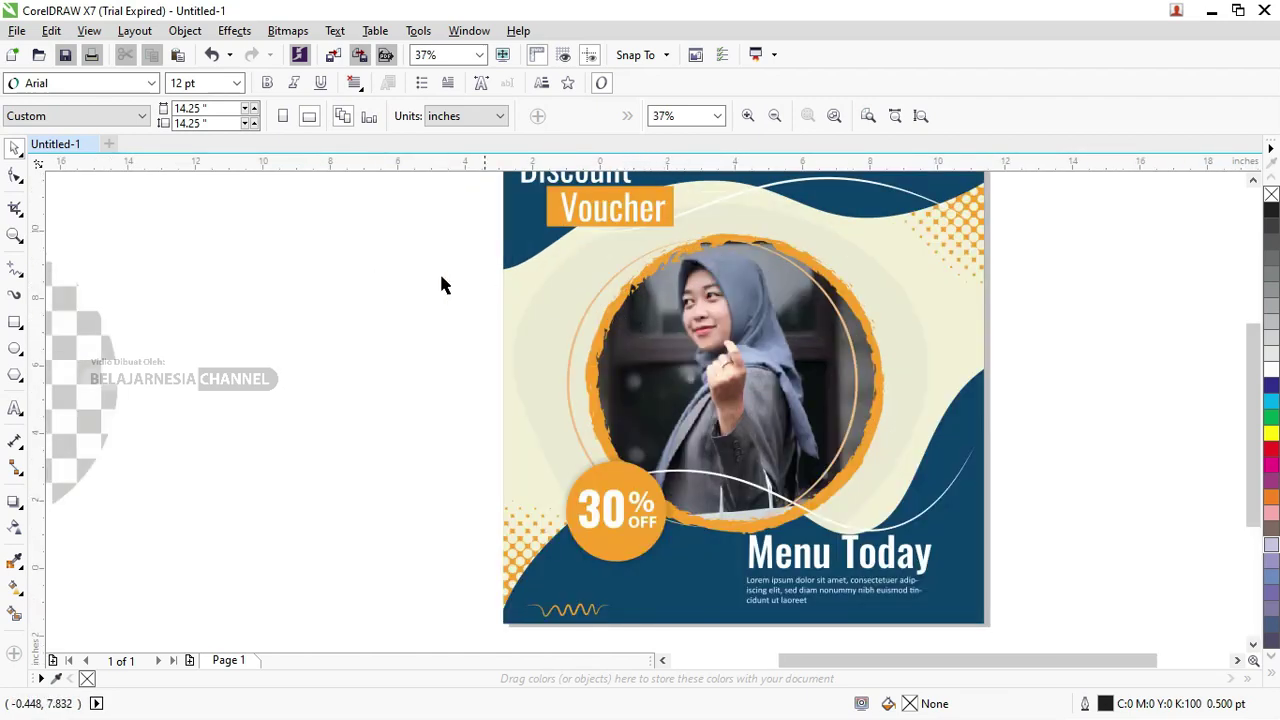
# - Switch to PowerPoint's Sosial Media Post 2_4 and view slide 2, then slide 1
pyautogui.hotkey('alt', 'Tab')
pyautogui.hotkey('alt', 'Tab')
pyautogui.hotkey('alt', 'Tab')
pyautogui.hotkey('alt', 'Tab')
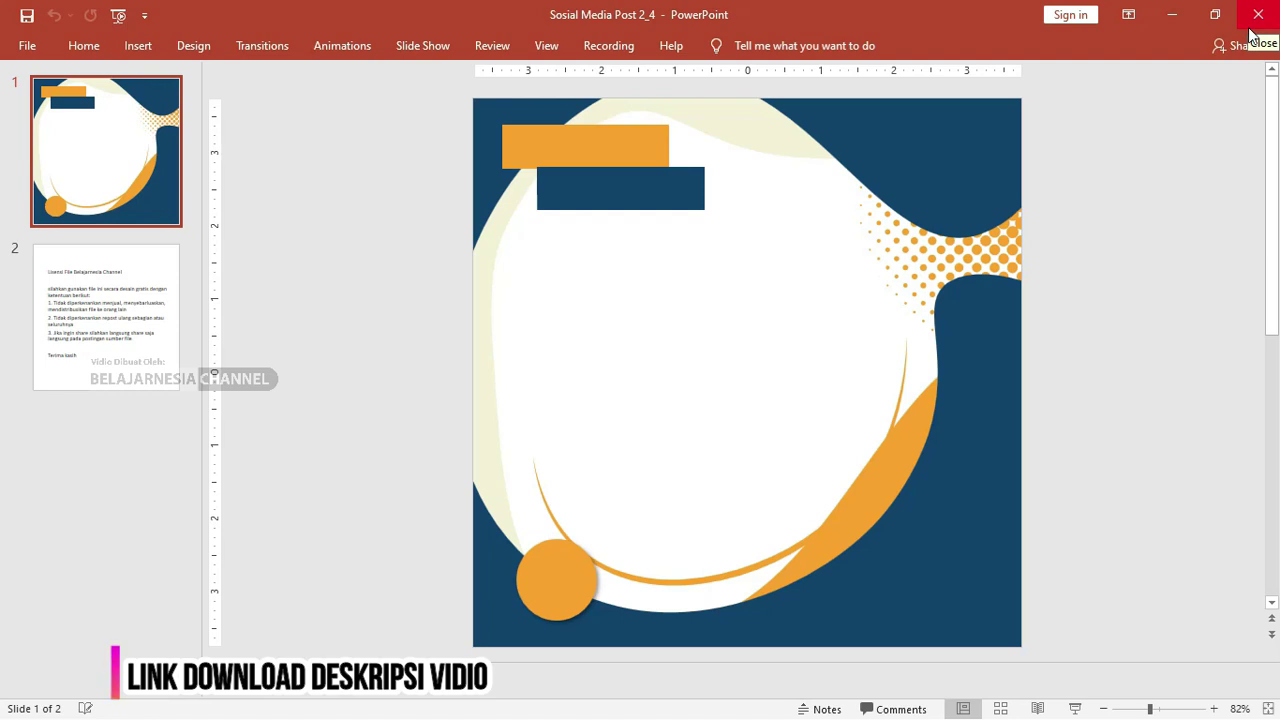
pyautogui.click(691, 191)
pyautogui.click(640, 194)
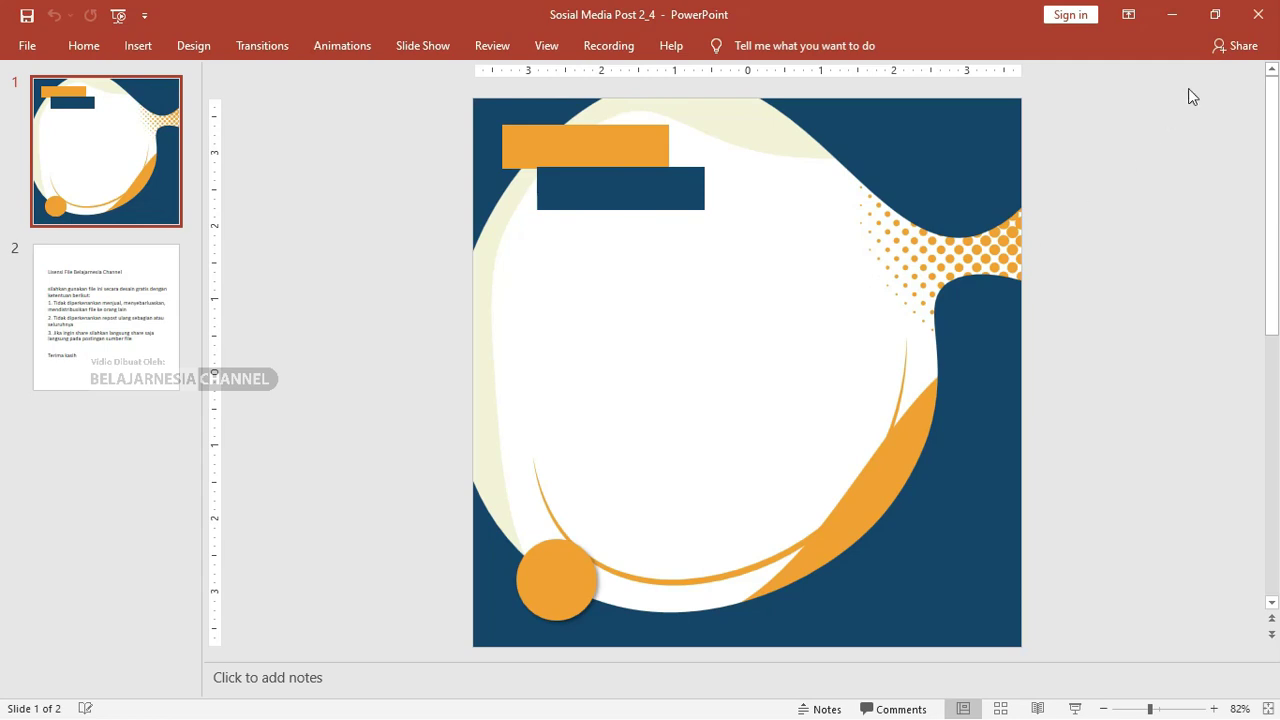
pyautogui.click(1267, 183)
pyautogui.click(150, 318)
pyautogui.click(106, 150)
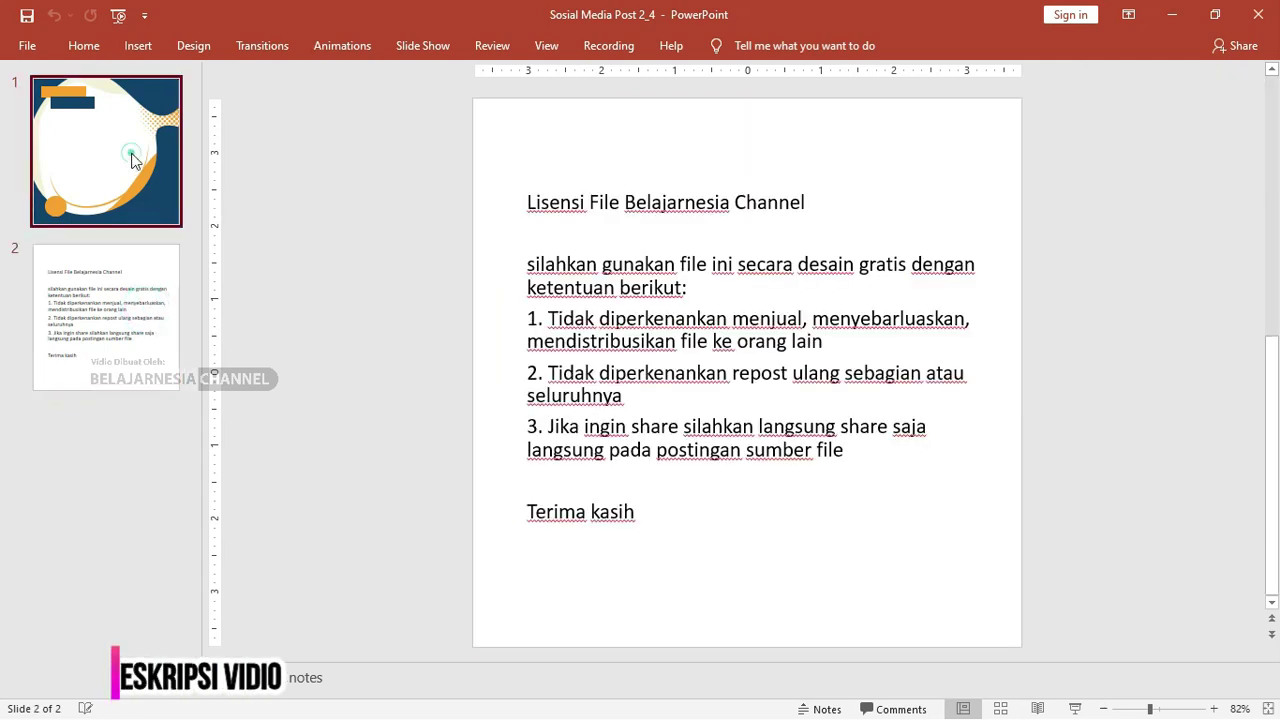
# - Try moving the background image, undo it, then select the dark blue and orange rectangles
pyautogui.click(929, 580)
pyautogui.moveTo(955, 552); pyautogui.dragTo(827, 568)
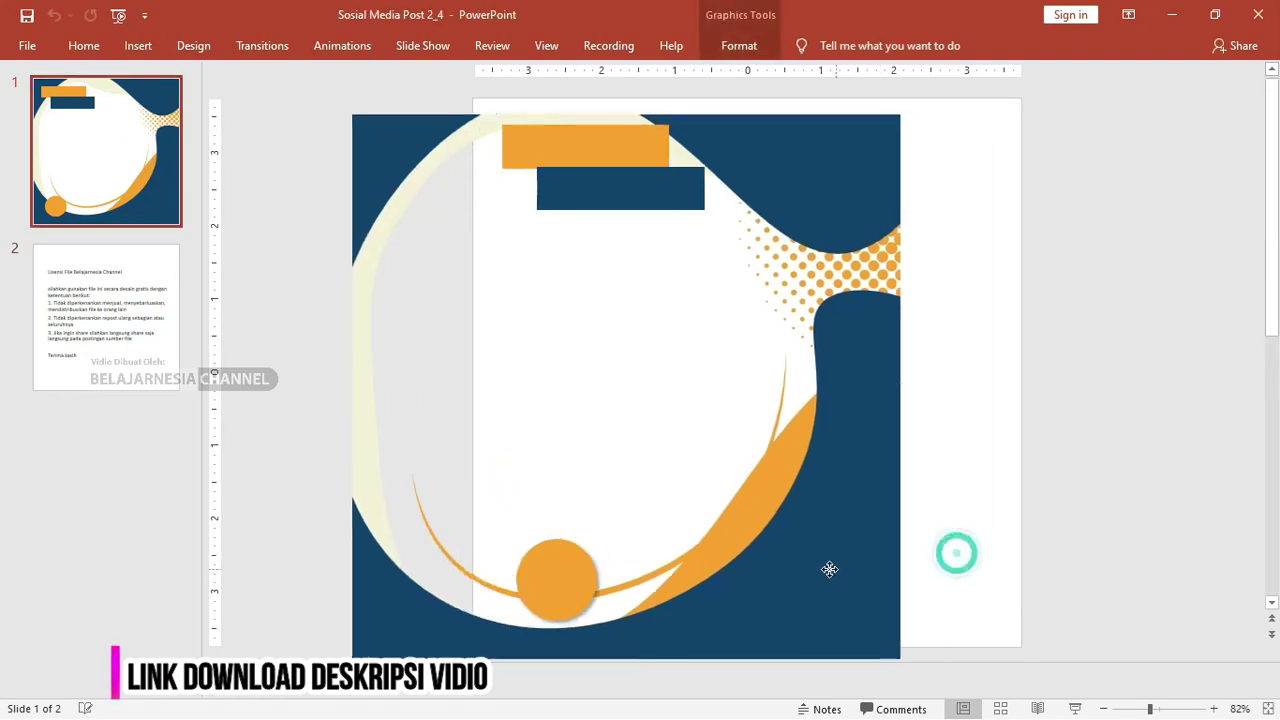
pyautogui.hotkey('ctrl', 'z')
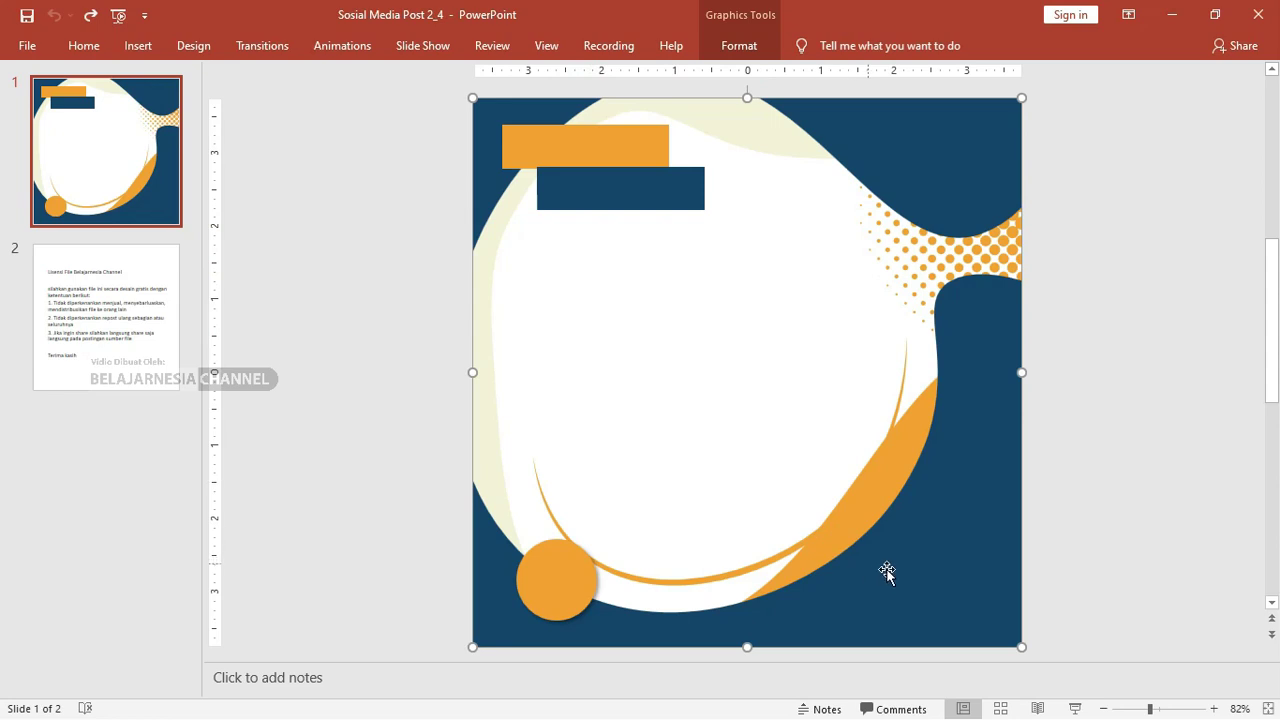
pyautogui.moveTo(931, 580); pyautogui.dragTo(703, 580)
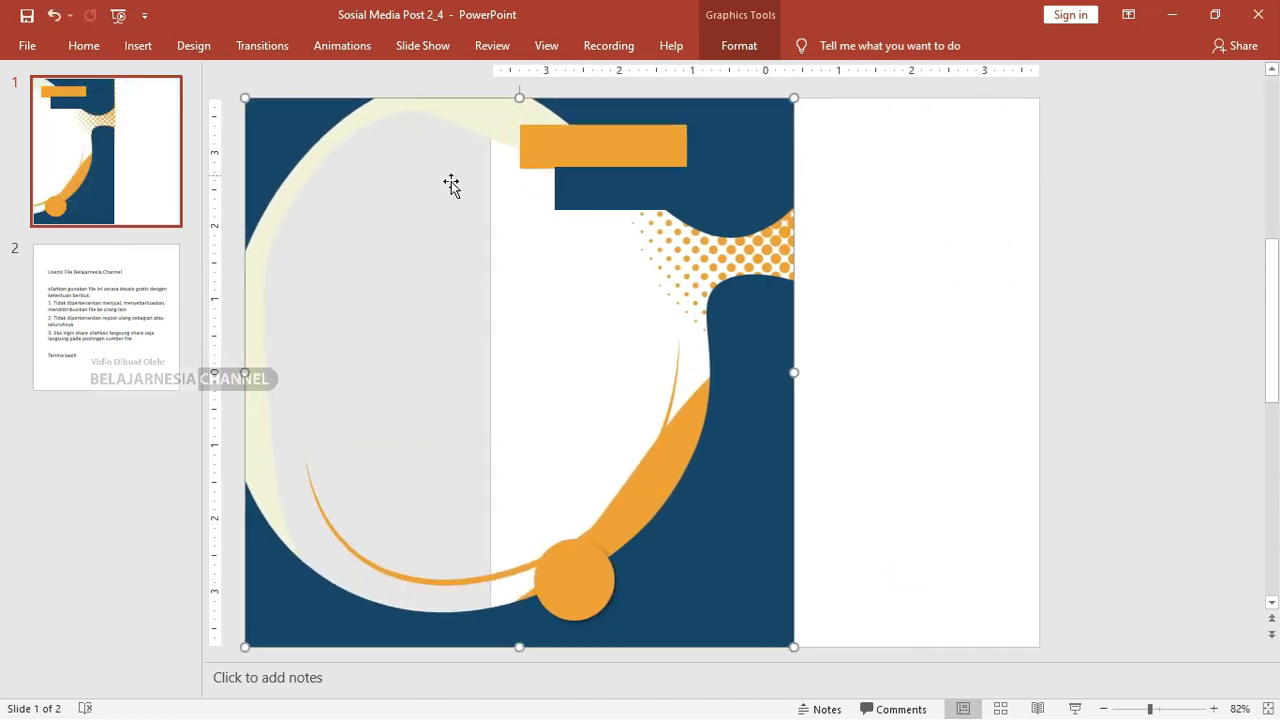
pyautogui.hotkey('ctrl', 'z')
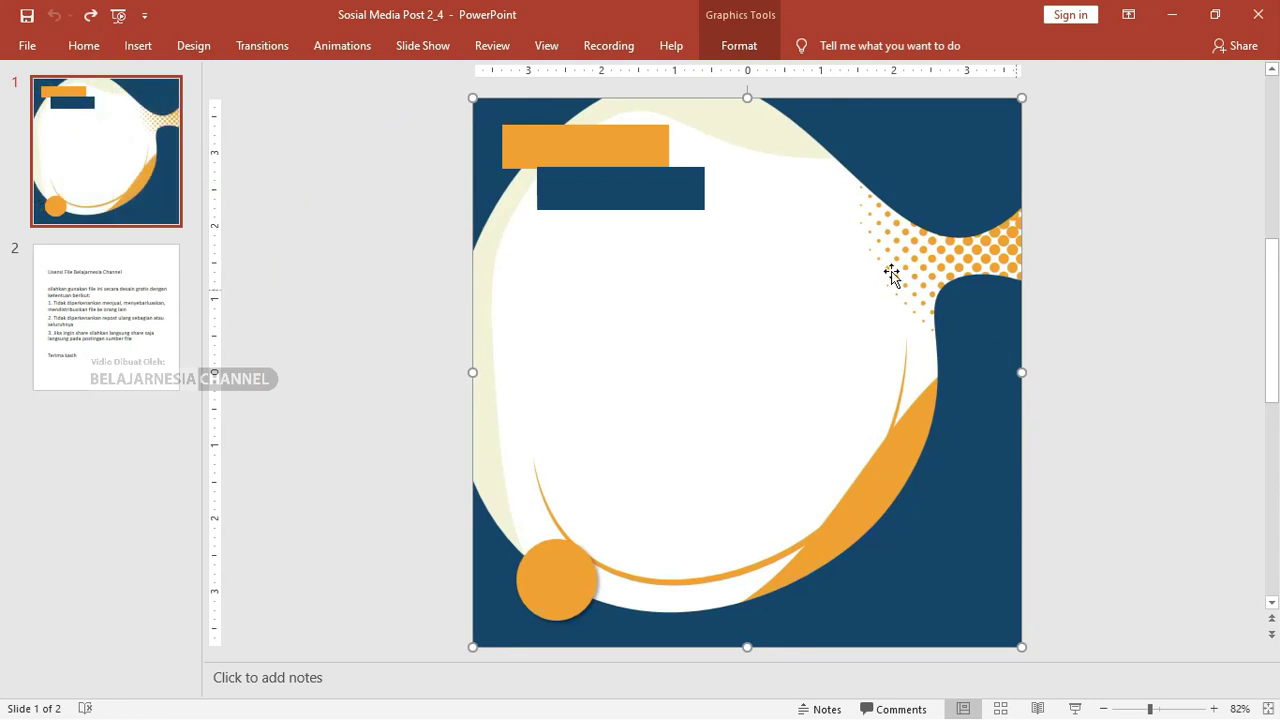
pyautogui.click(634, 185)
pyautogui.click(567, 148)
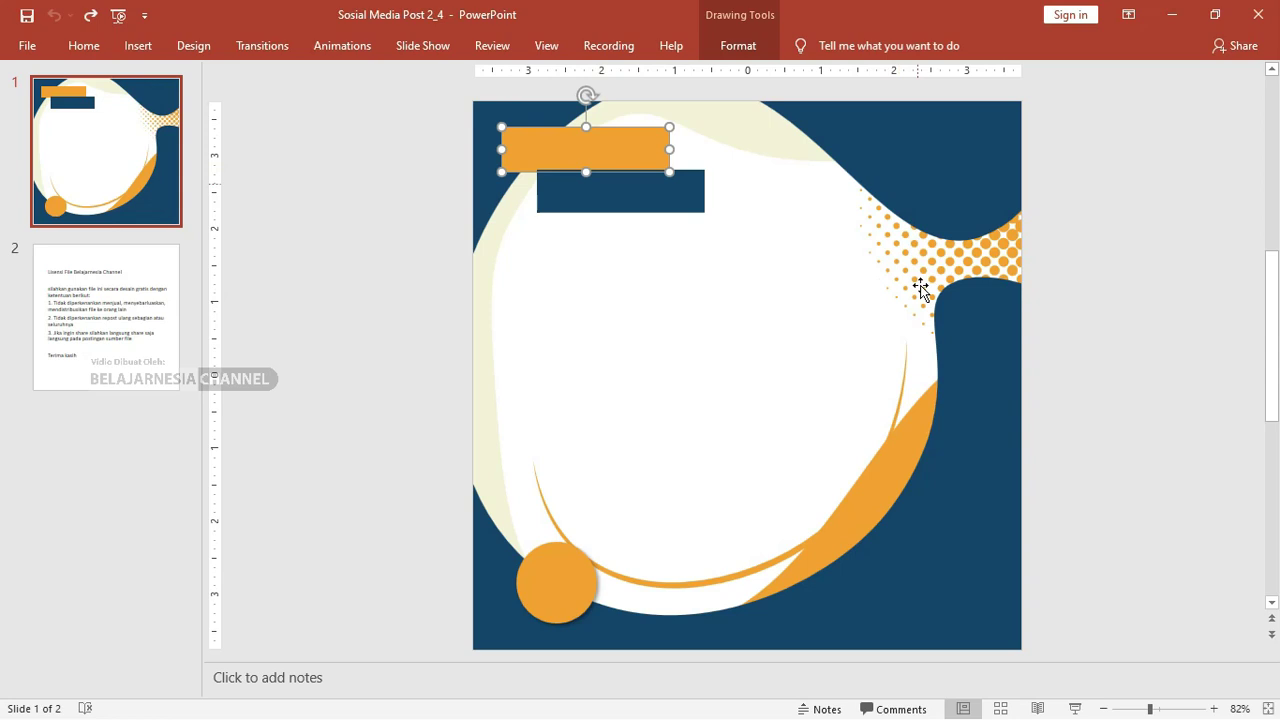
pyautogui.hotkey('alt', 'Tab')
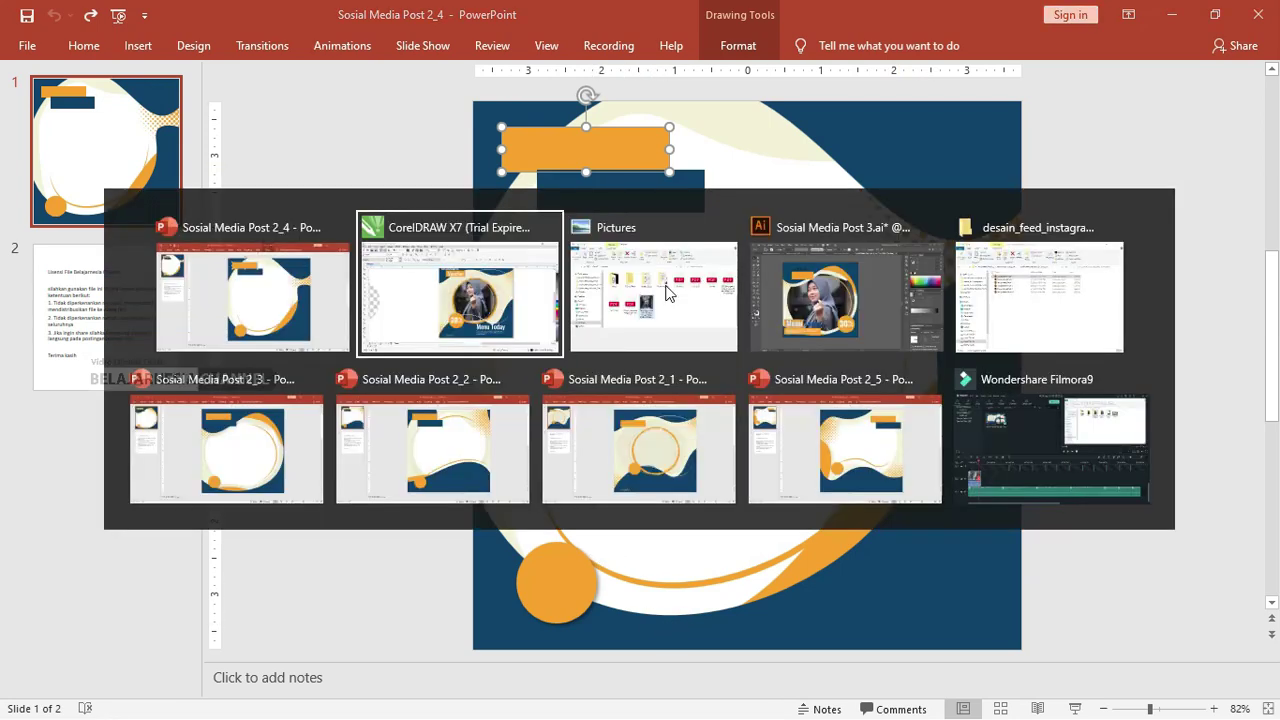
# - Bring in the model photo from Pictures and send it behind the wavy frame on Post 2_4
pyautogui.click(665, 285)
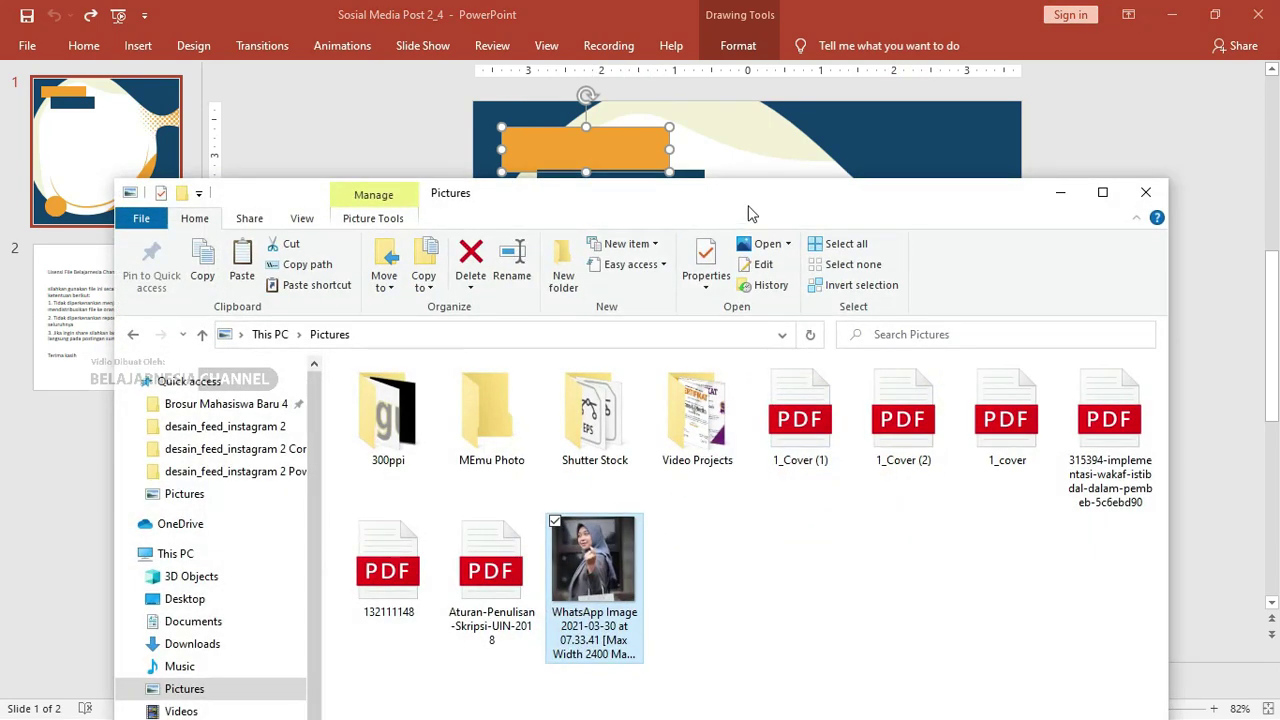
pyautogui.moveTo(749, 207); pyautogui.dragTo(701, 271)
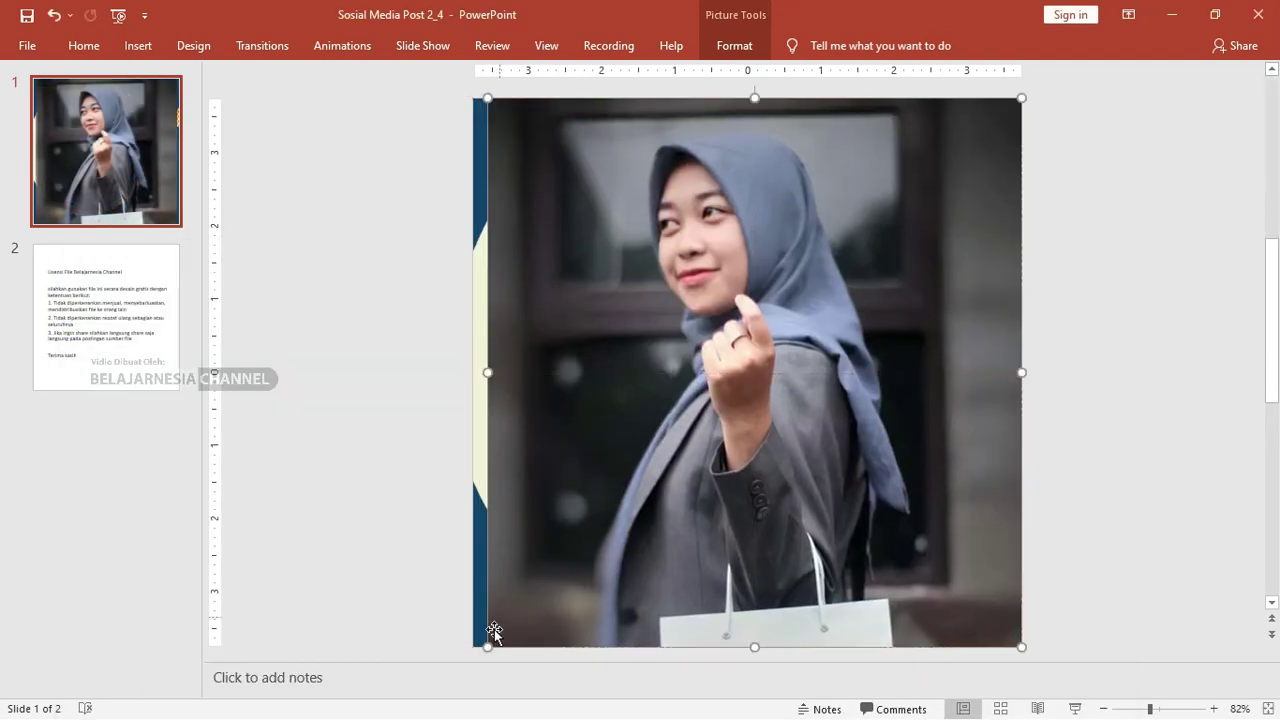
pyautogui.rightClick(761, 297)
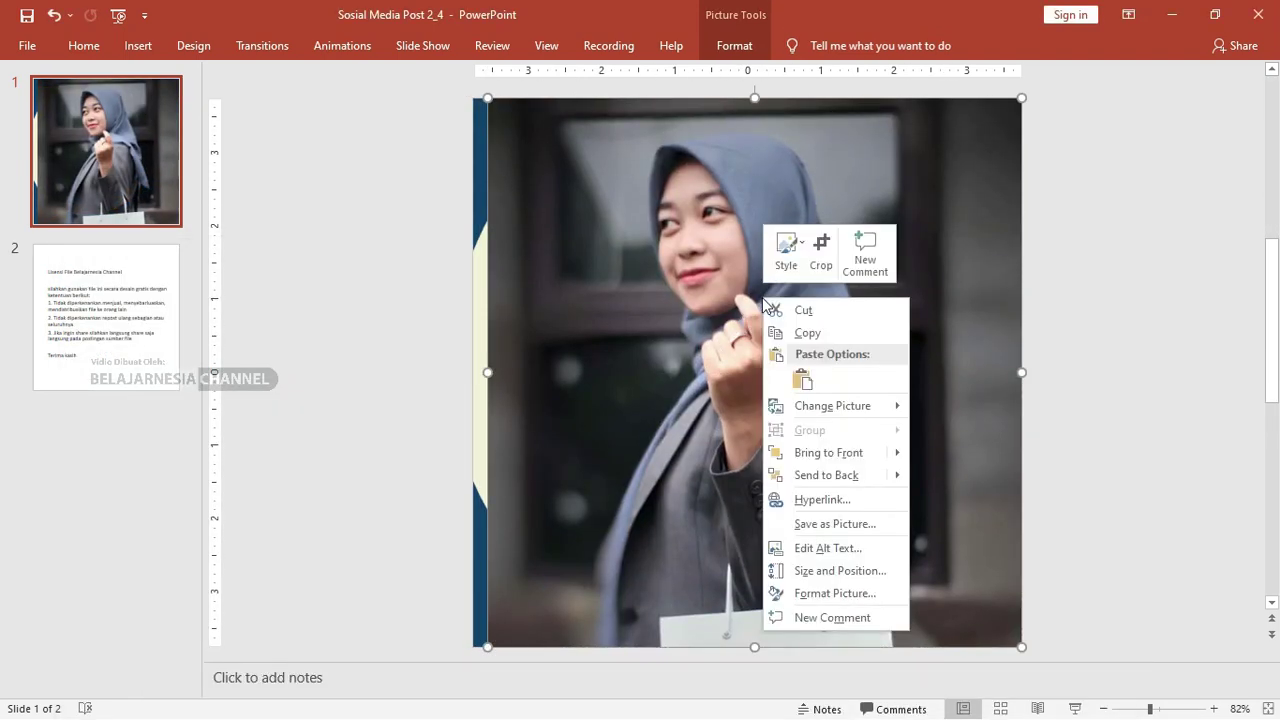
pyautogui.click(861, 475)
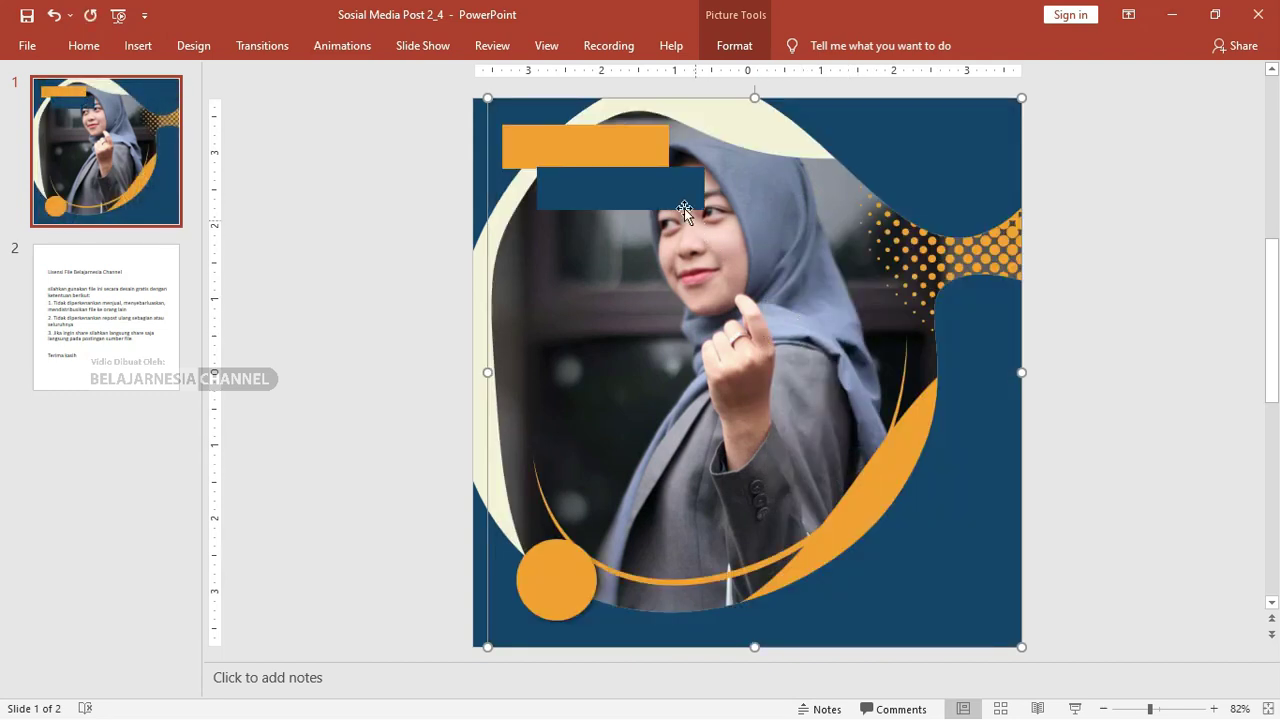
# - Move the orange and blue bars together to a new position, nudging the blue bar up-left
pyautogui.click(682, 205)
pyautogui.keyDown('shift'); pyautogui.click(638, 152); pyautogui.keyUp('shift')
pyautogui.moveTo(684, 240)
pyautogui.mouseDown()
pyautogui.moveTo(940, 162)
pyautogui.moveTo(604, 124)
pyautogui.moveTo(608, 149)
pyautogui.moveTo(563, 169)
pyautogui.mouseUp()
pyautogui.click(390, 158)
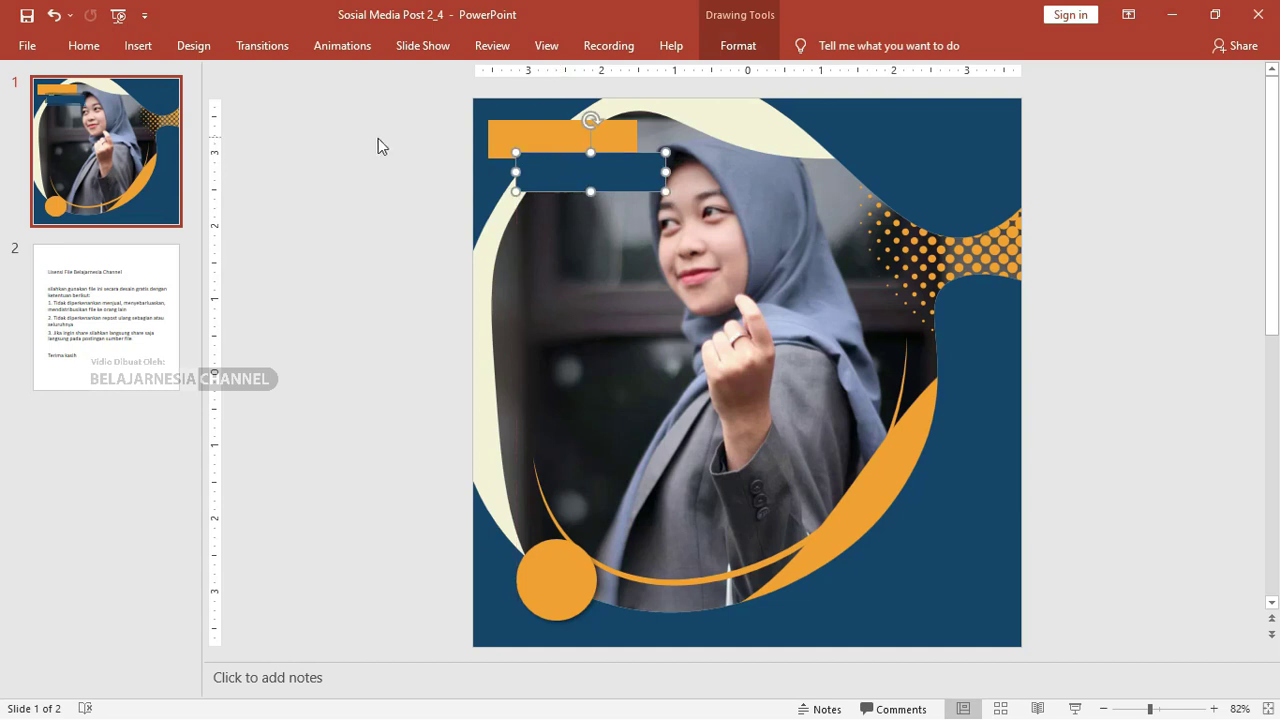
pyautogui.click(389, 137)
# - Add a small text box reading 'Rgedrtrt' near the bottom right, then minimize PowerPoint
pyautogui.click(140, 47)
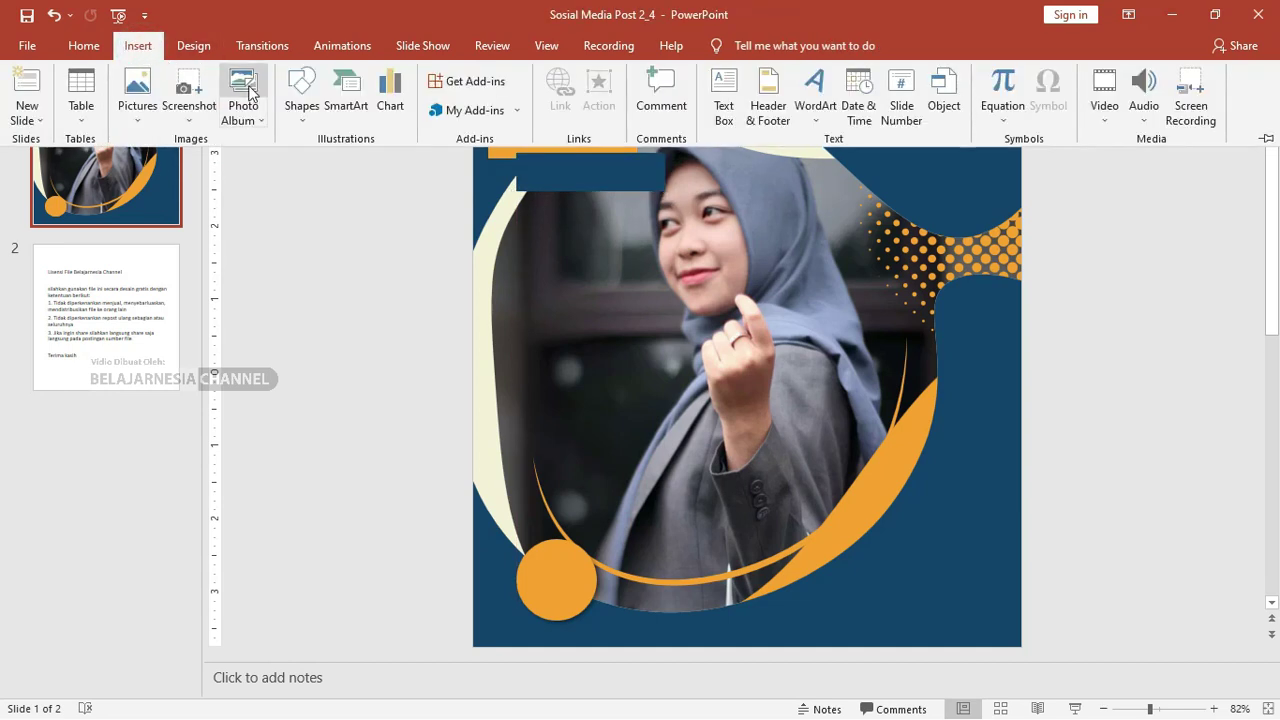
pyautogui.click(302, 112)
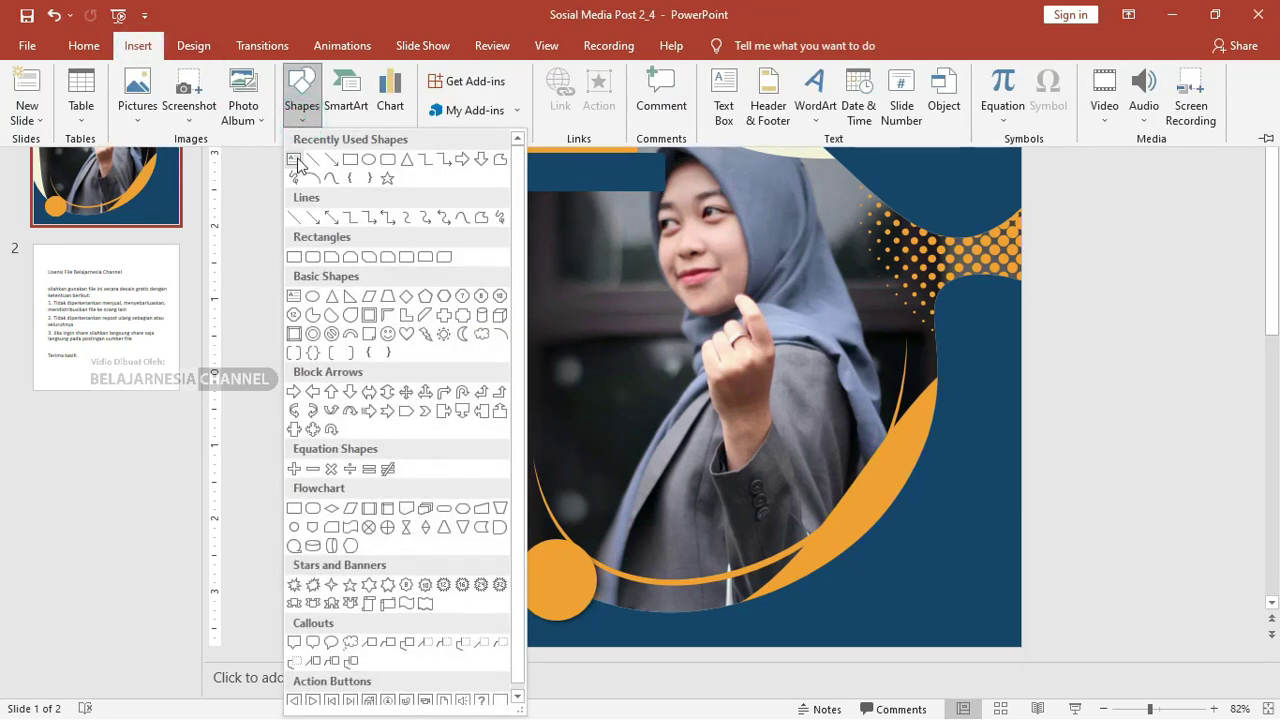
pyautogui.click(296, 162)
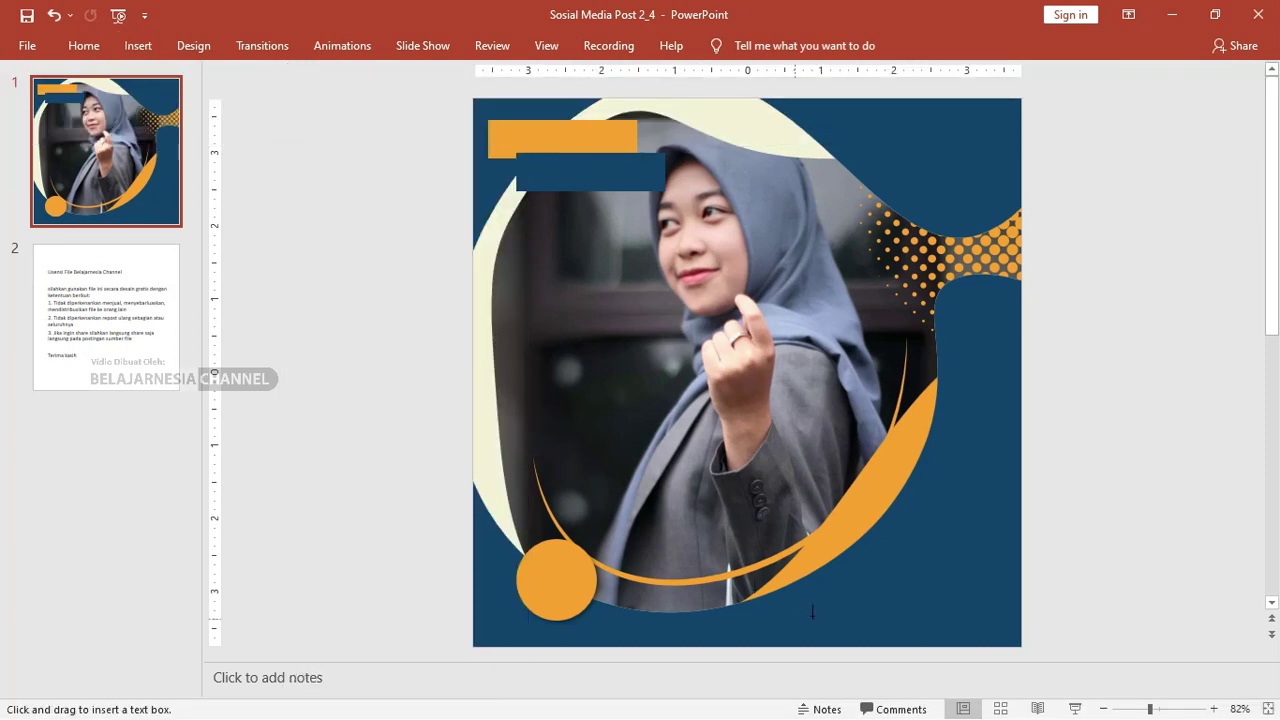
pyautogui.click(812, 612)
pyautogui.write('Rgedrtrt')
pyautogui.doubleClick(884, 620)
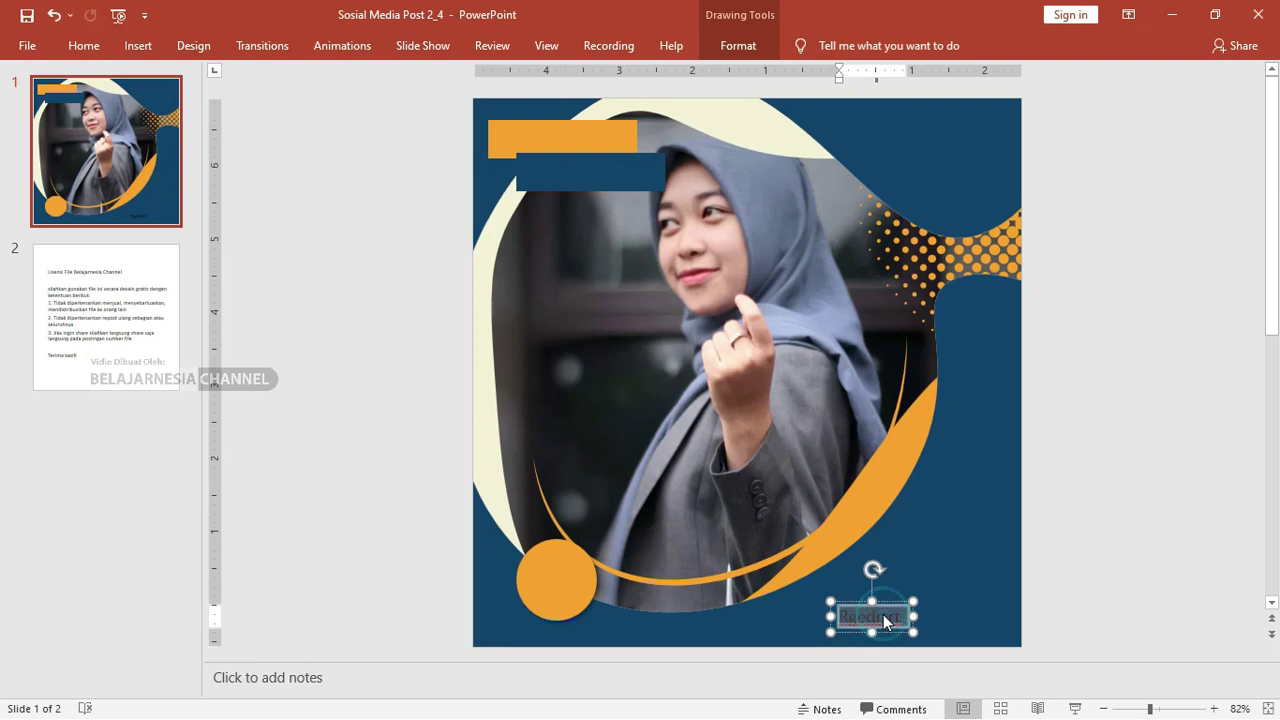
pyautogui.moveTo(893, 614); pyautogui.dragTo(905, 577)
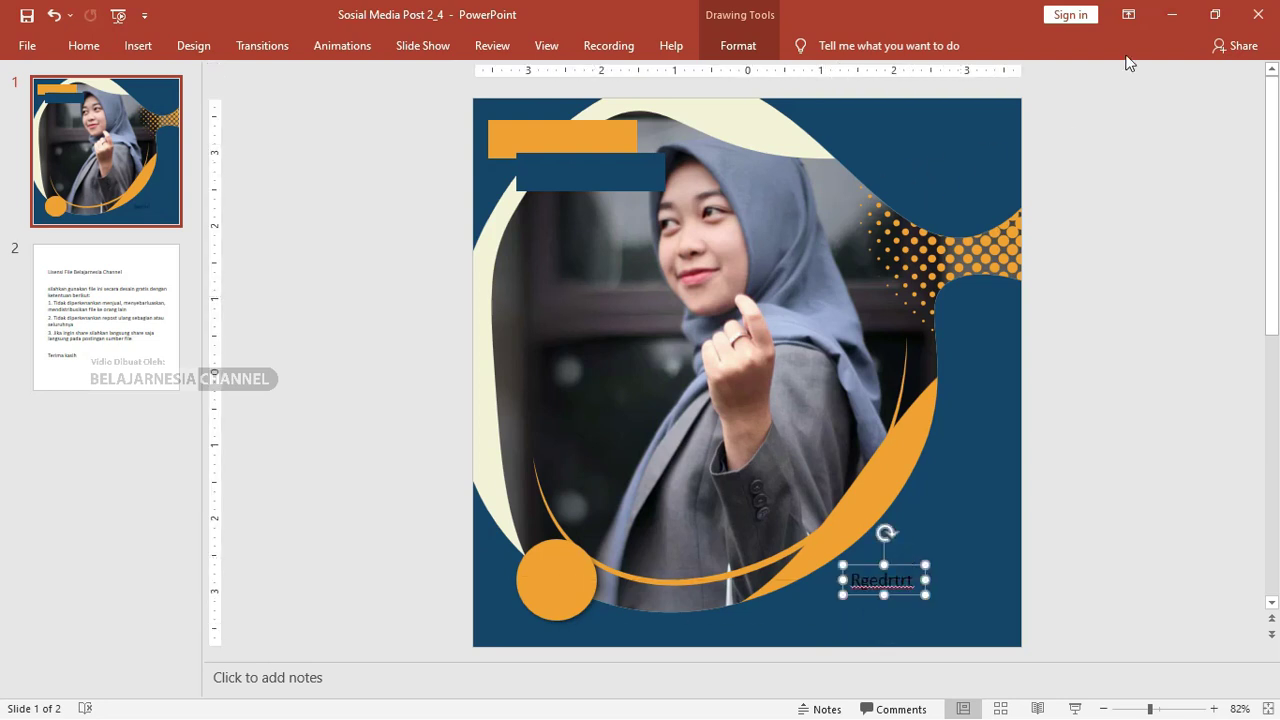
pyautogui.click(1168, 18)
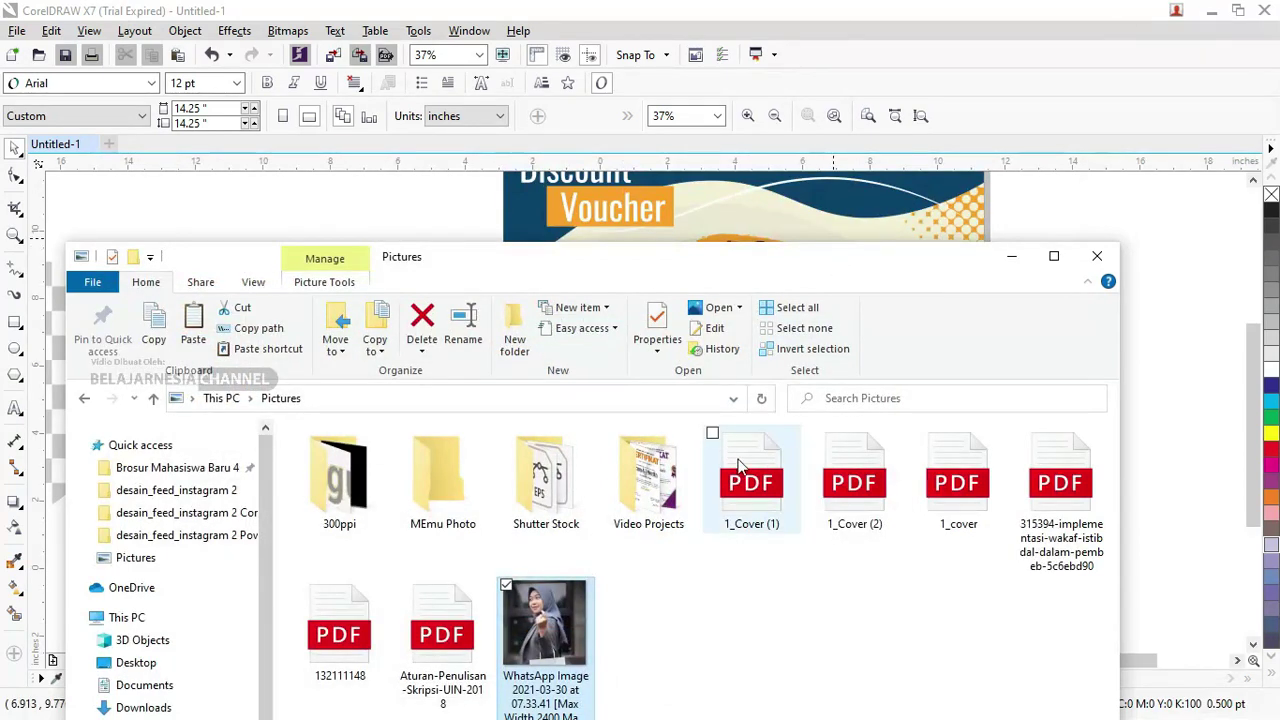
# - Switch to the Post 2_2 template and try moving its background graphic, then undo it
pyautogui.hotkey('alt', 'Tab')
pyautogui.press('Tab')
pyautogui.press('Tab')
pyautogui.press('Tab')
pyautogui.press('Tab')
pyautogui.press('Tab')
pyautogui.click(745, 557)
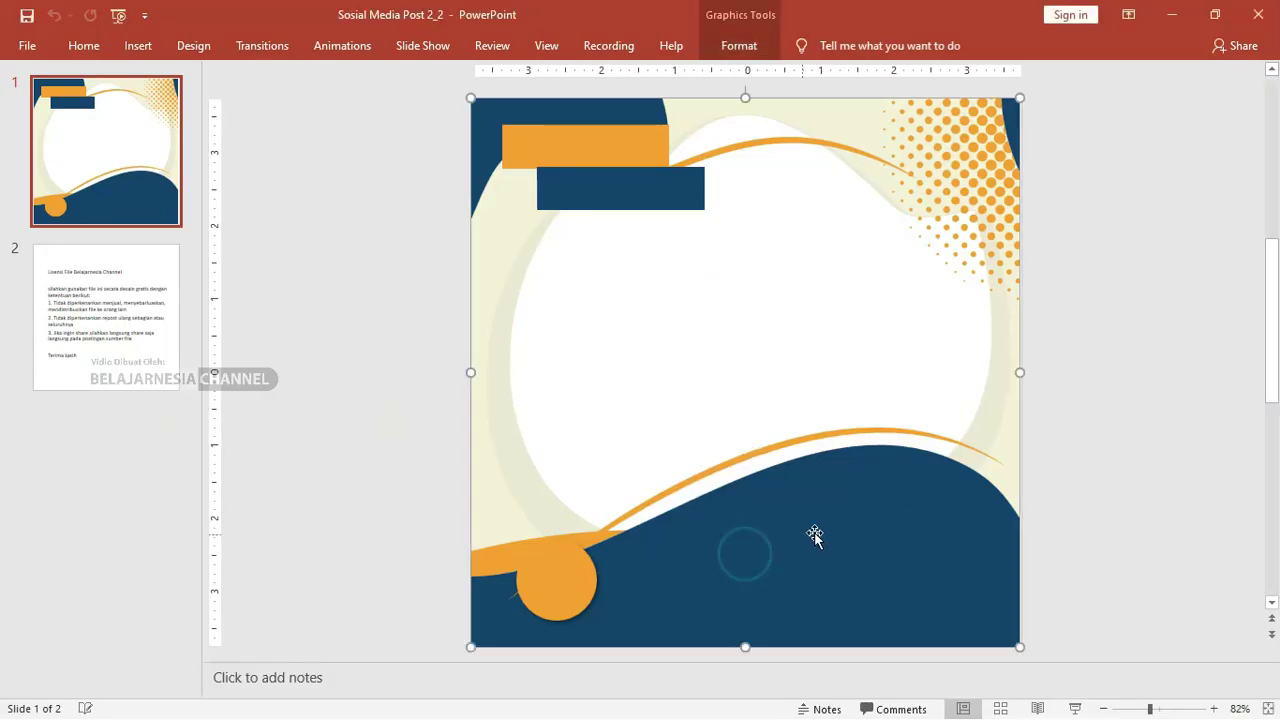
pyautogui.moveTo(814, 532); pyautogui.dragTo(503, 534)
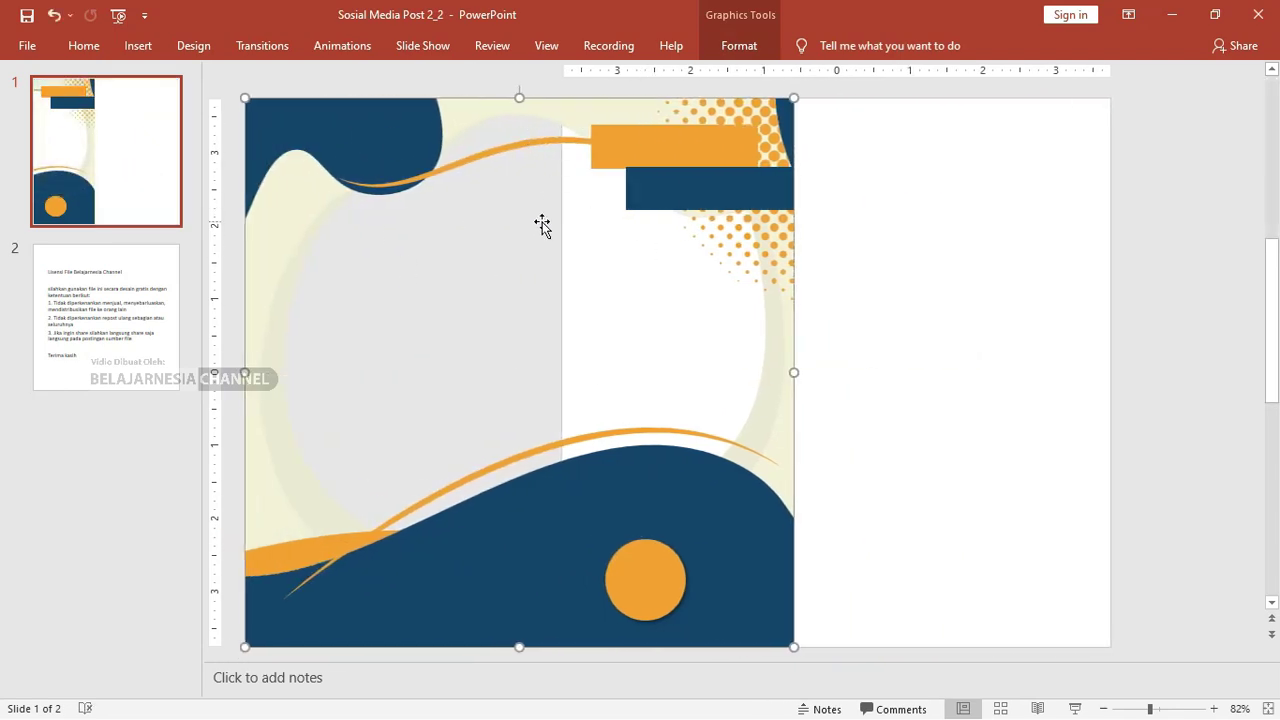
pyautogui.hotkey('ctrl', 'z')
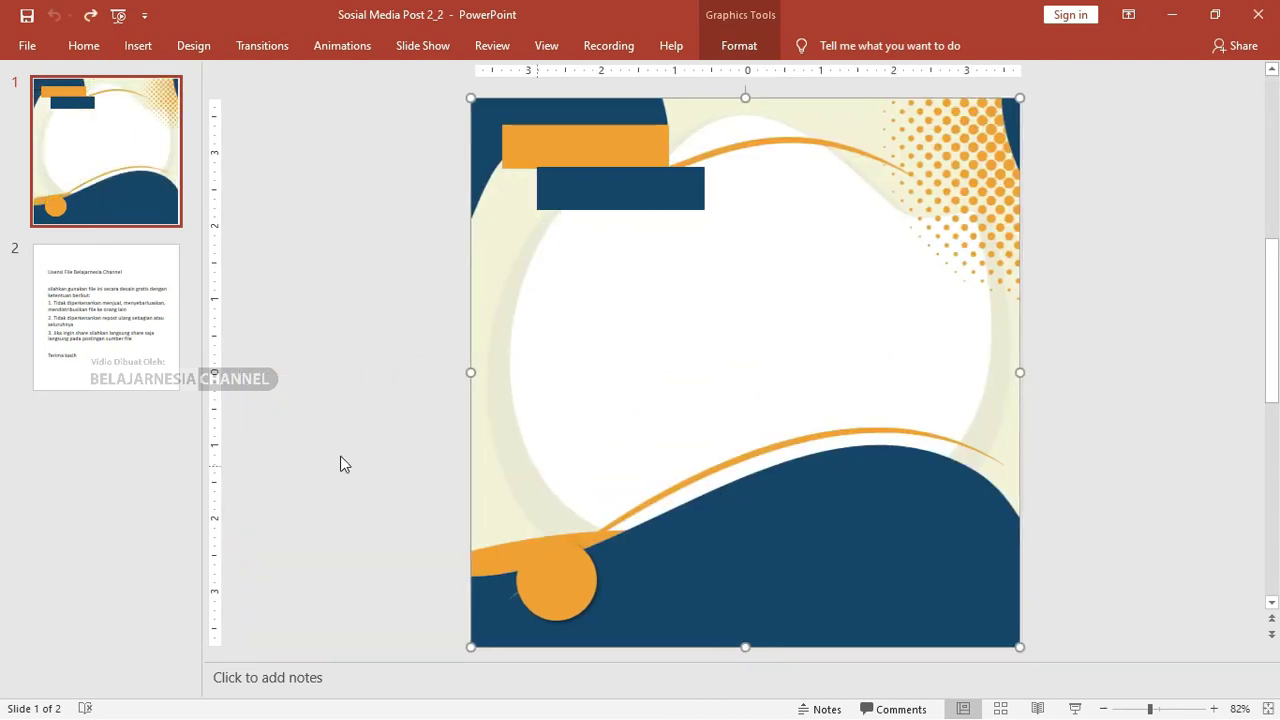
# - Review the license slide 2, return to slide 1, and minimize PowerPoint
pyautogui.click(148, 287)
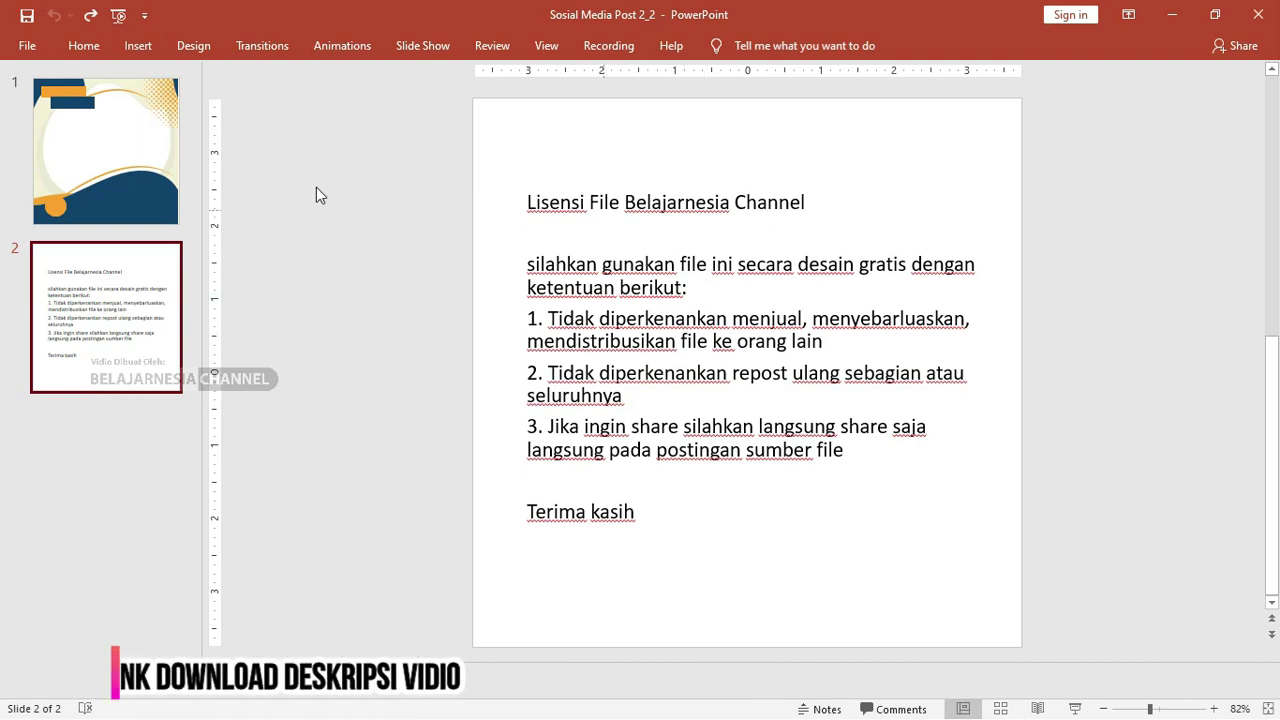
pyautogui.click(147, 147)
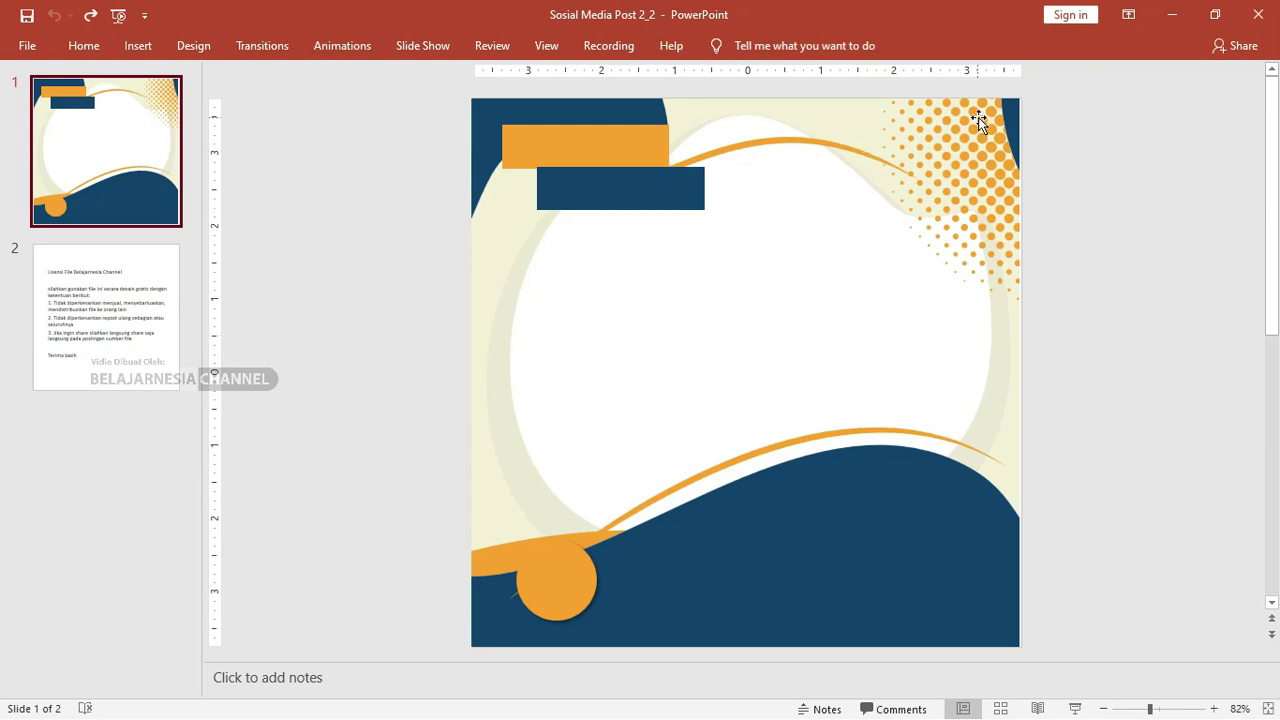
pyautogui.click(1177, 22)
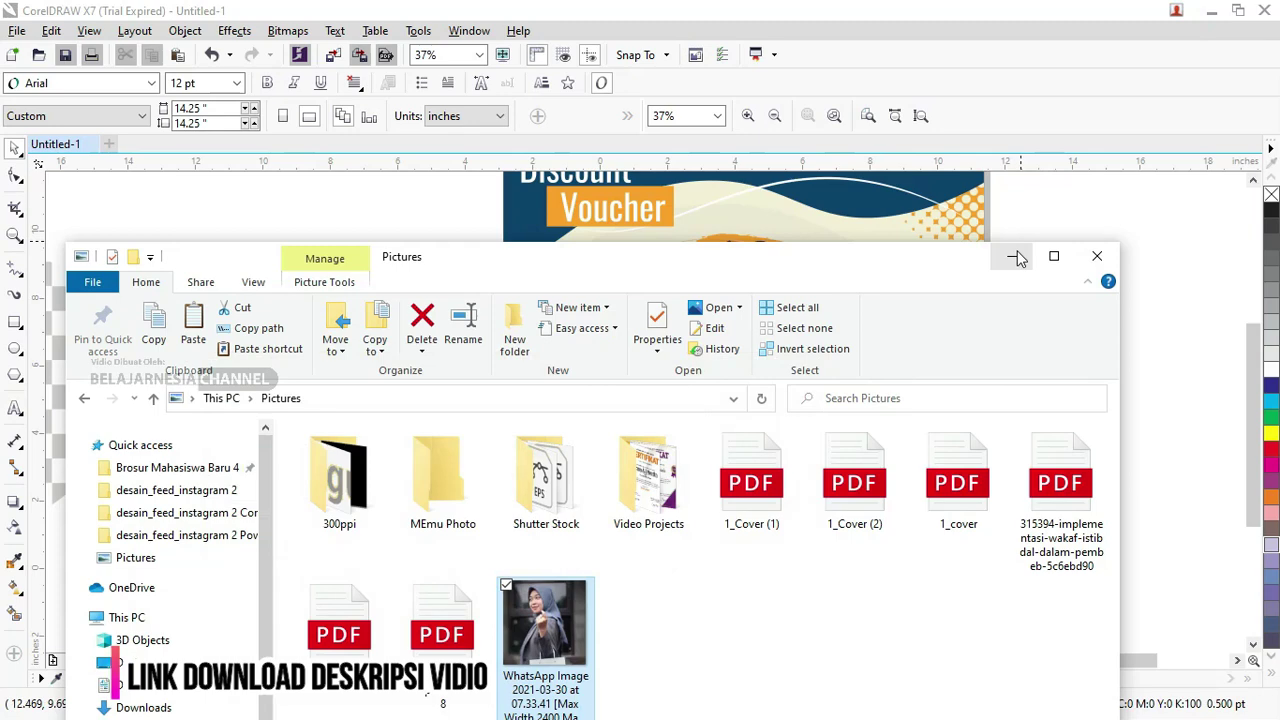
# - Minimize Explorer and CorelDRAW, then close Sosial Media Post 3.ai without saving
pyautogui.click(1014, 257)
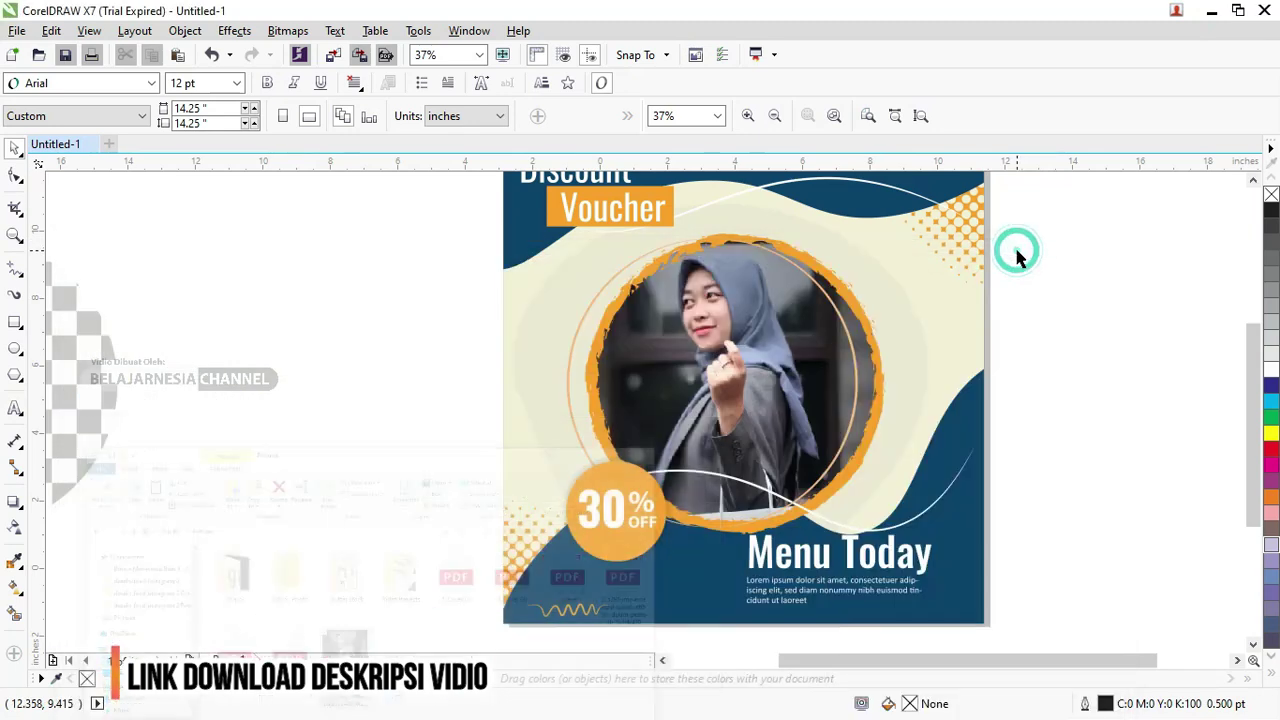
pyautogui.click(1215, 10)
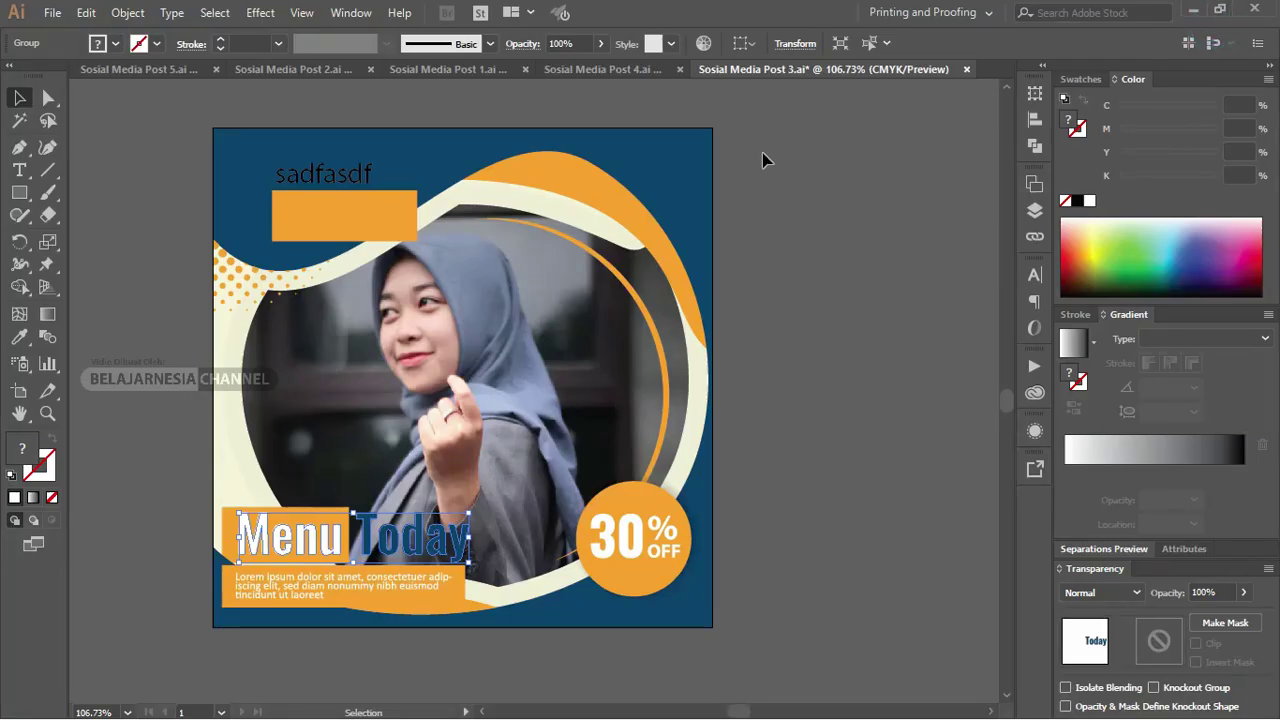
pyautogui.click(966, 70)
pyautogui.click(752, 397)
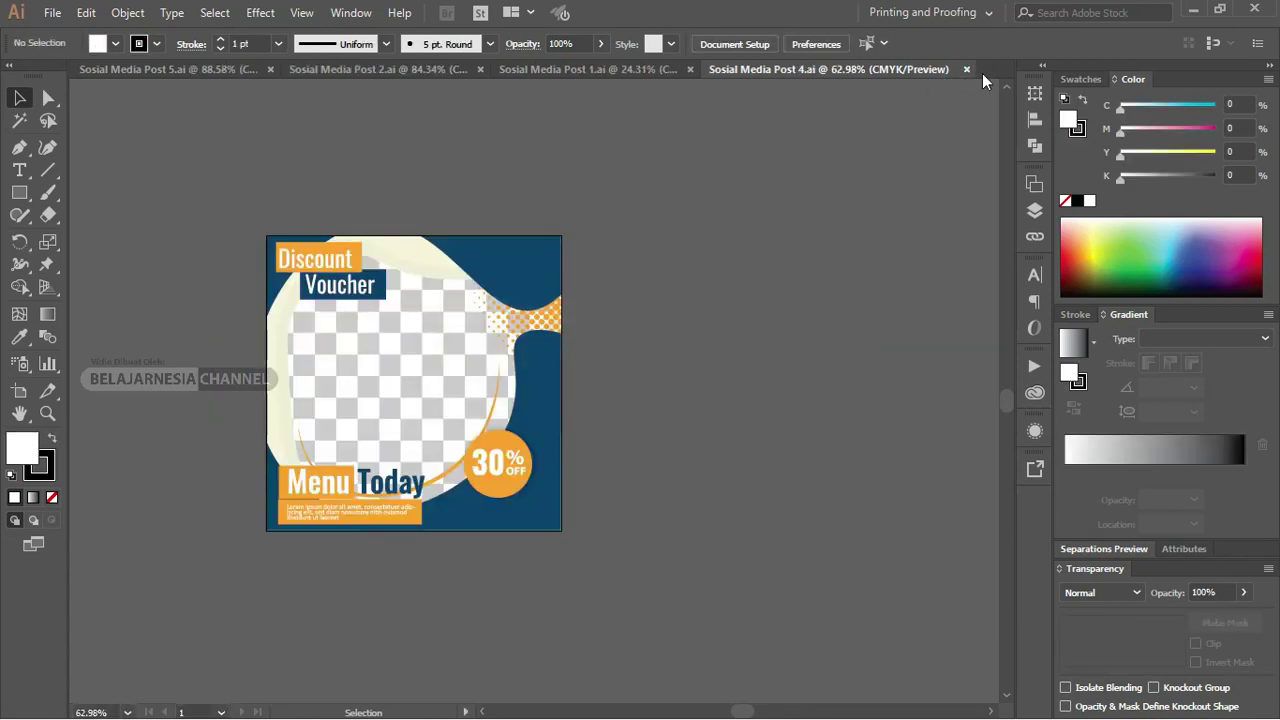
# - Close the remaining Sosial Media Post 4, 1, 2 and 5 documents
pyautogui.click(969, 67)
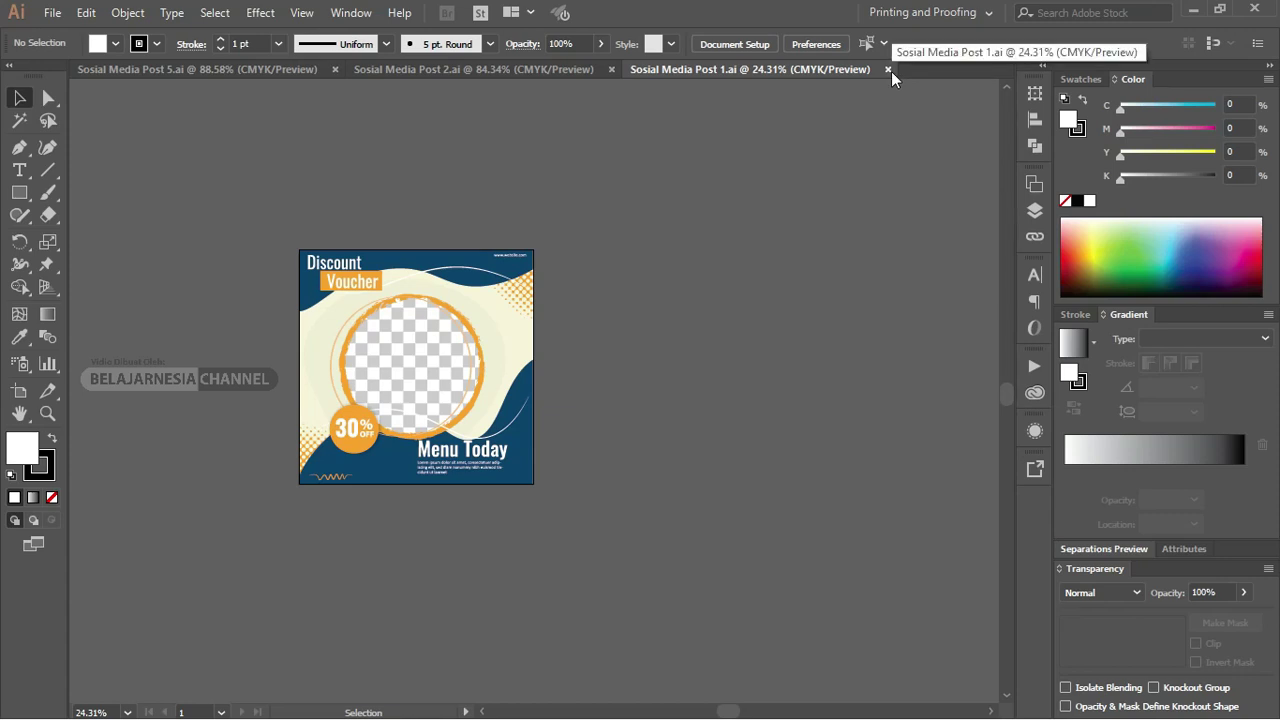
pyautogui.click(889, 70)
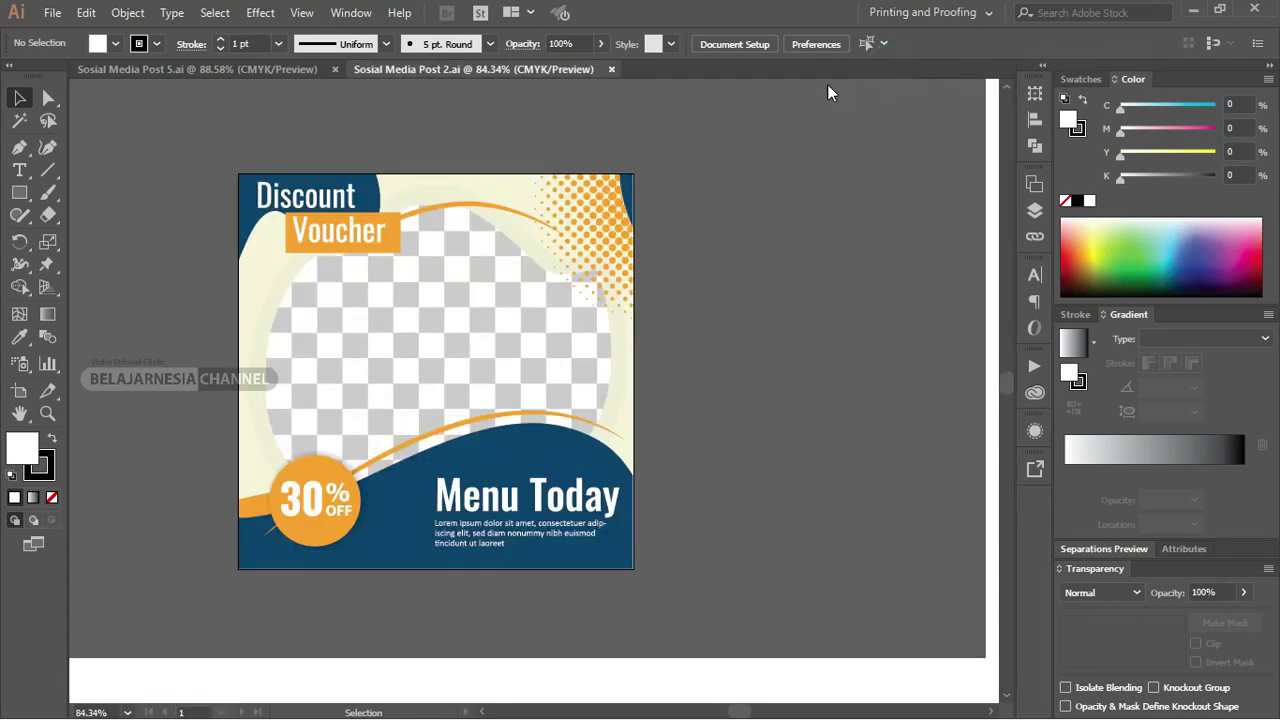
pyautogui.click(612, 70)
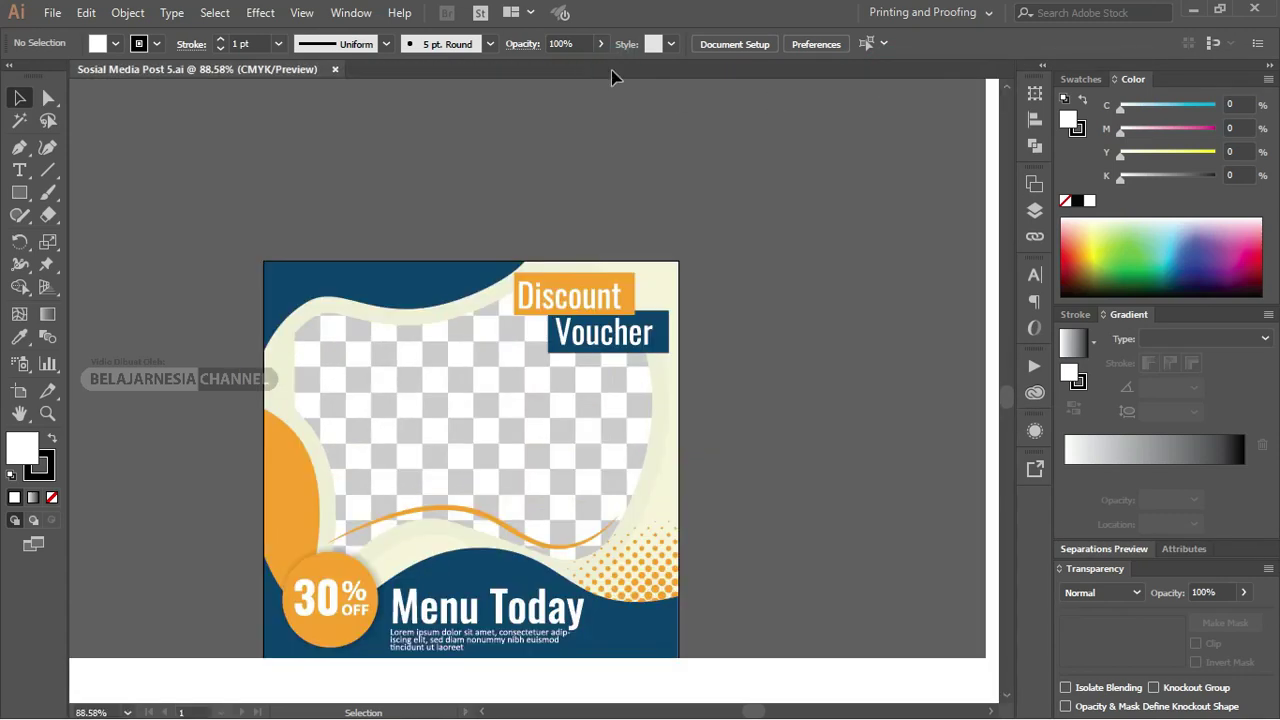
pyautogui.click(335, 70)
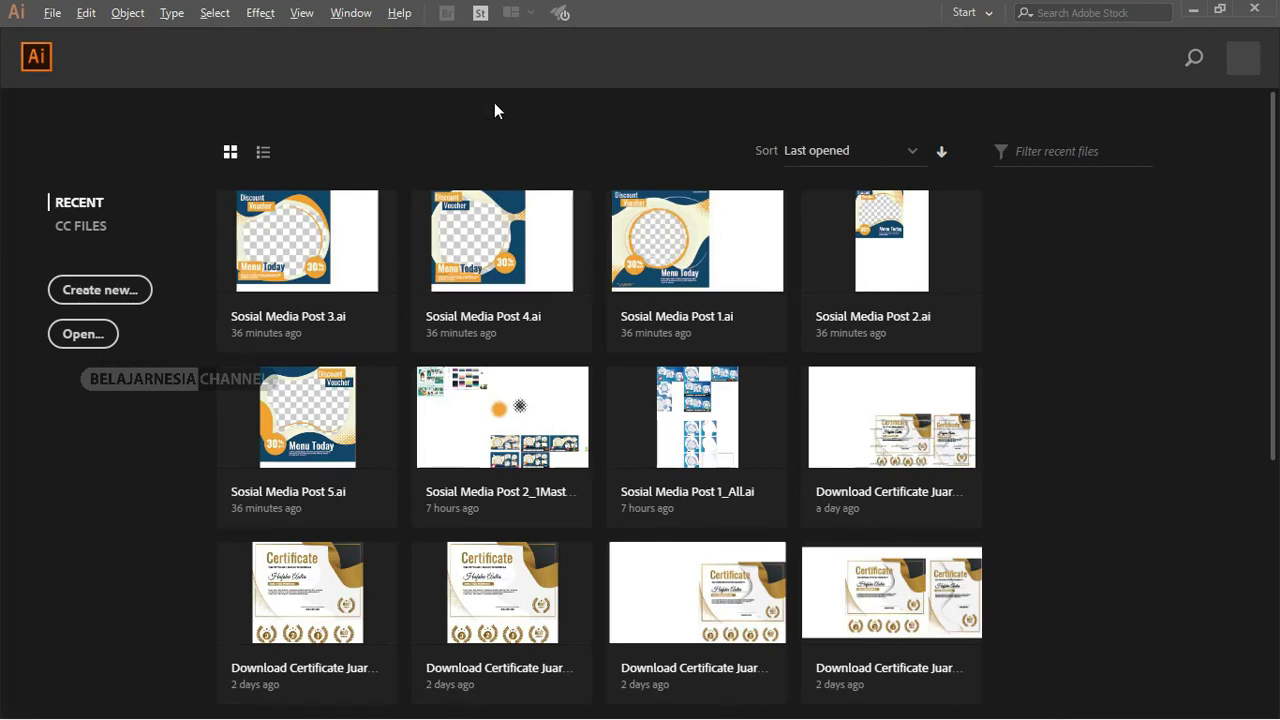
pyautogui.hotkey('alt', 'Tab')
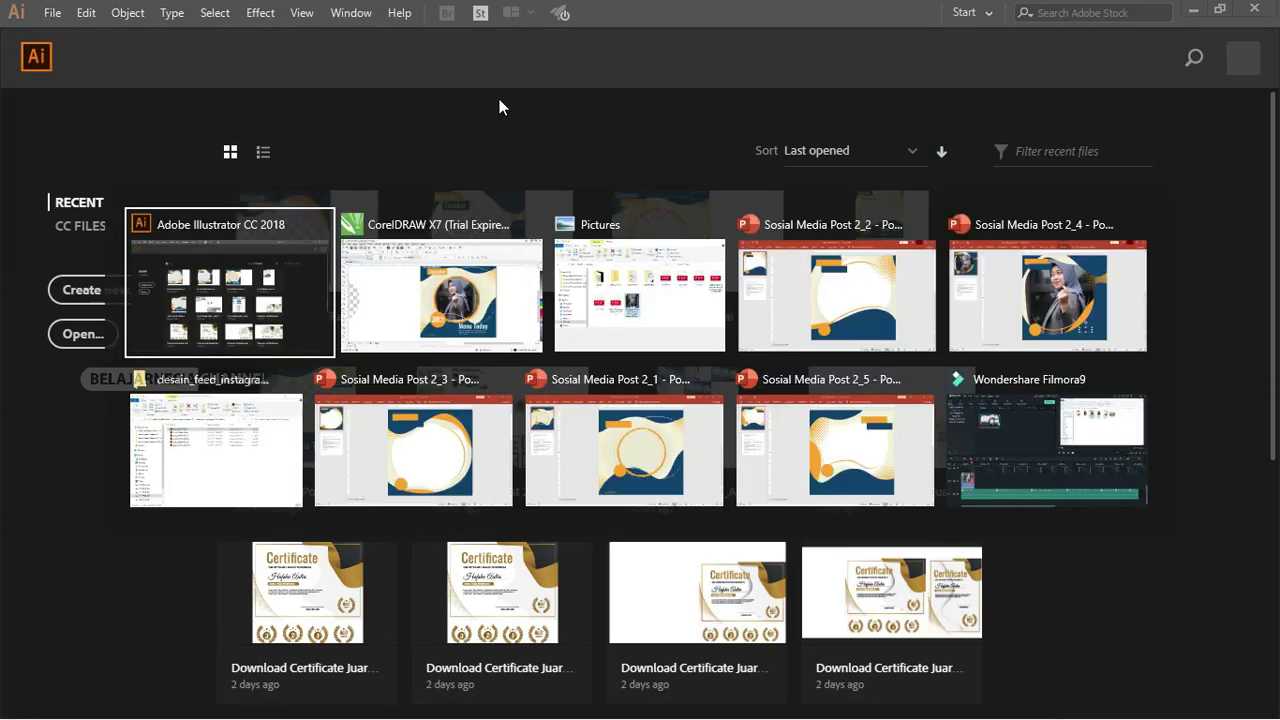